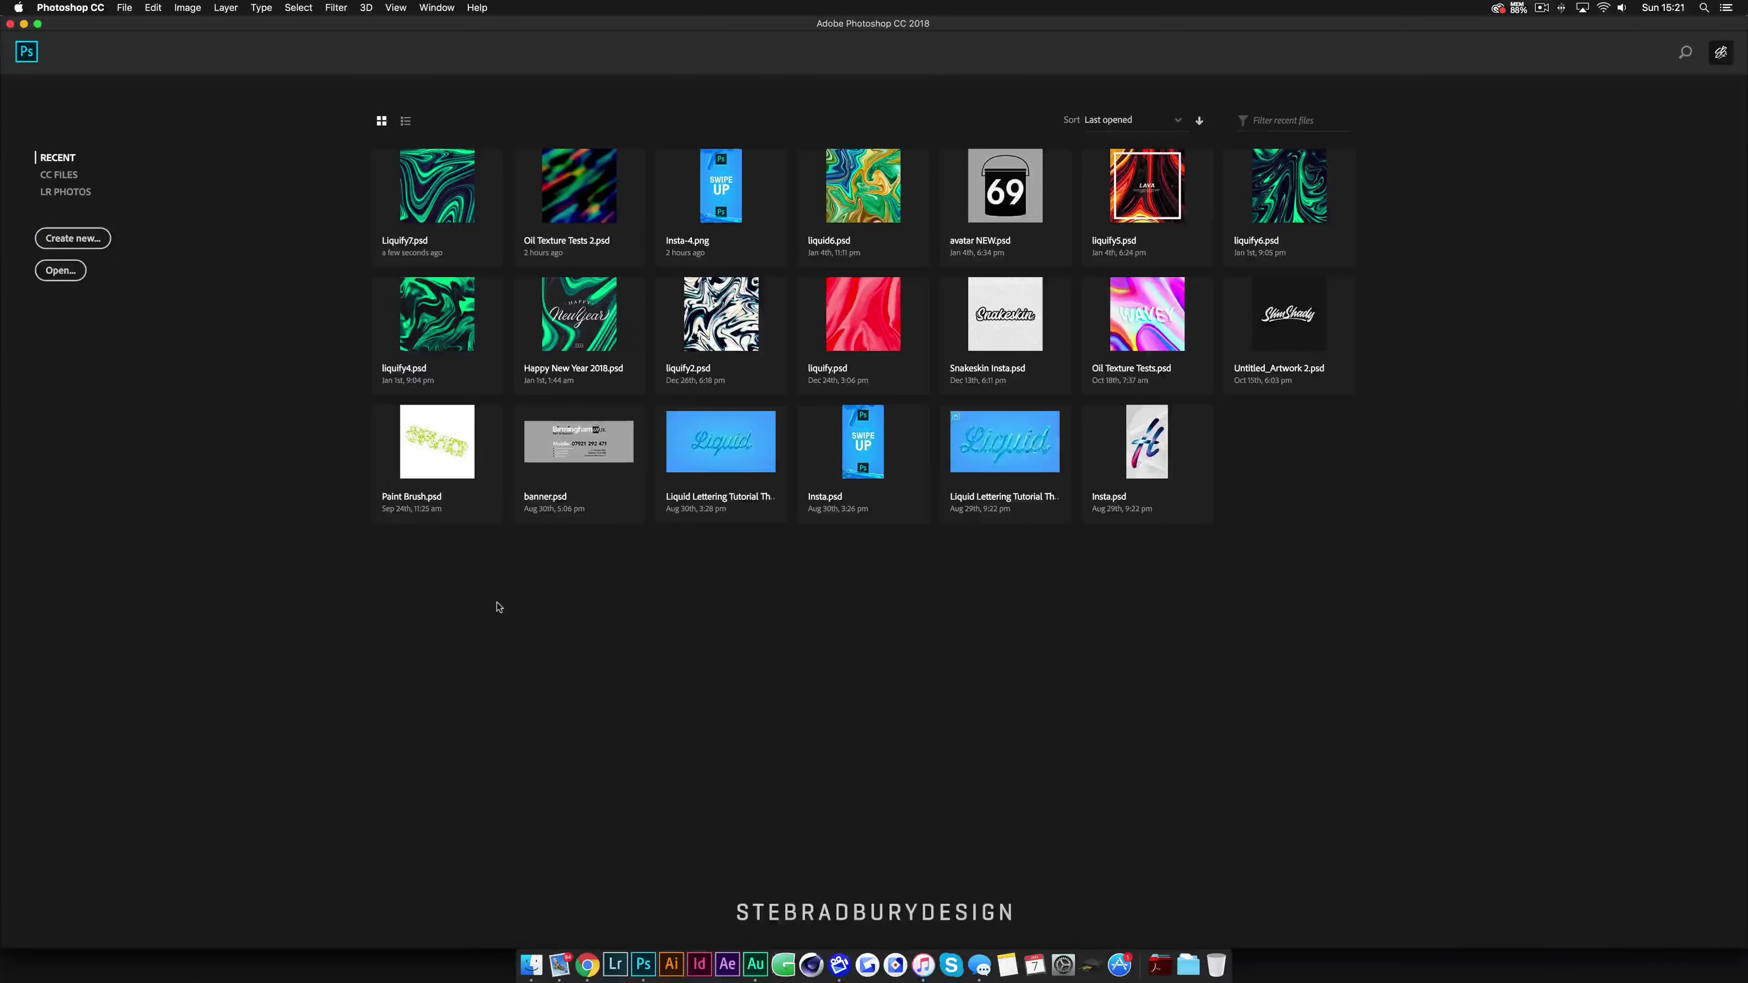
Step: Create a new 3000 × 3000 pixel RGB document at 300 pixels/inch with a white background
click(125, 8)
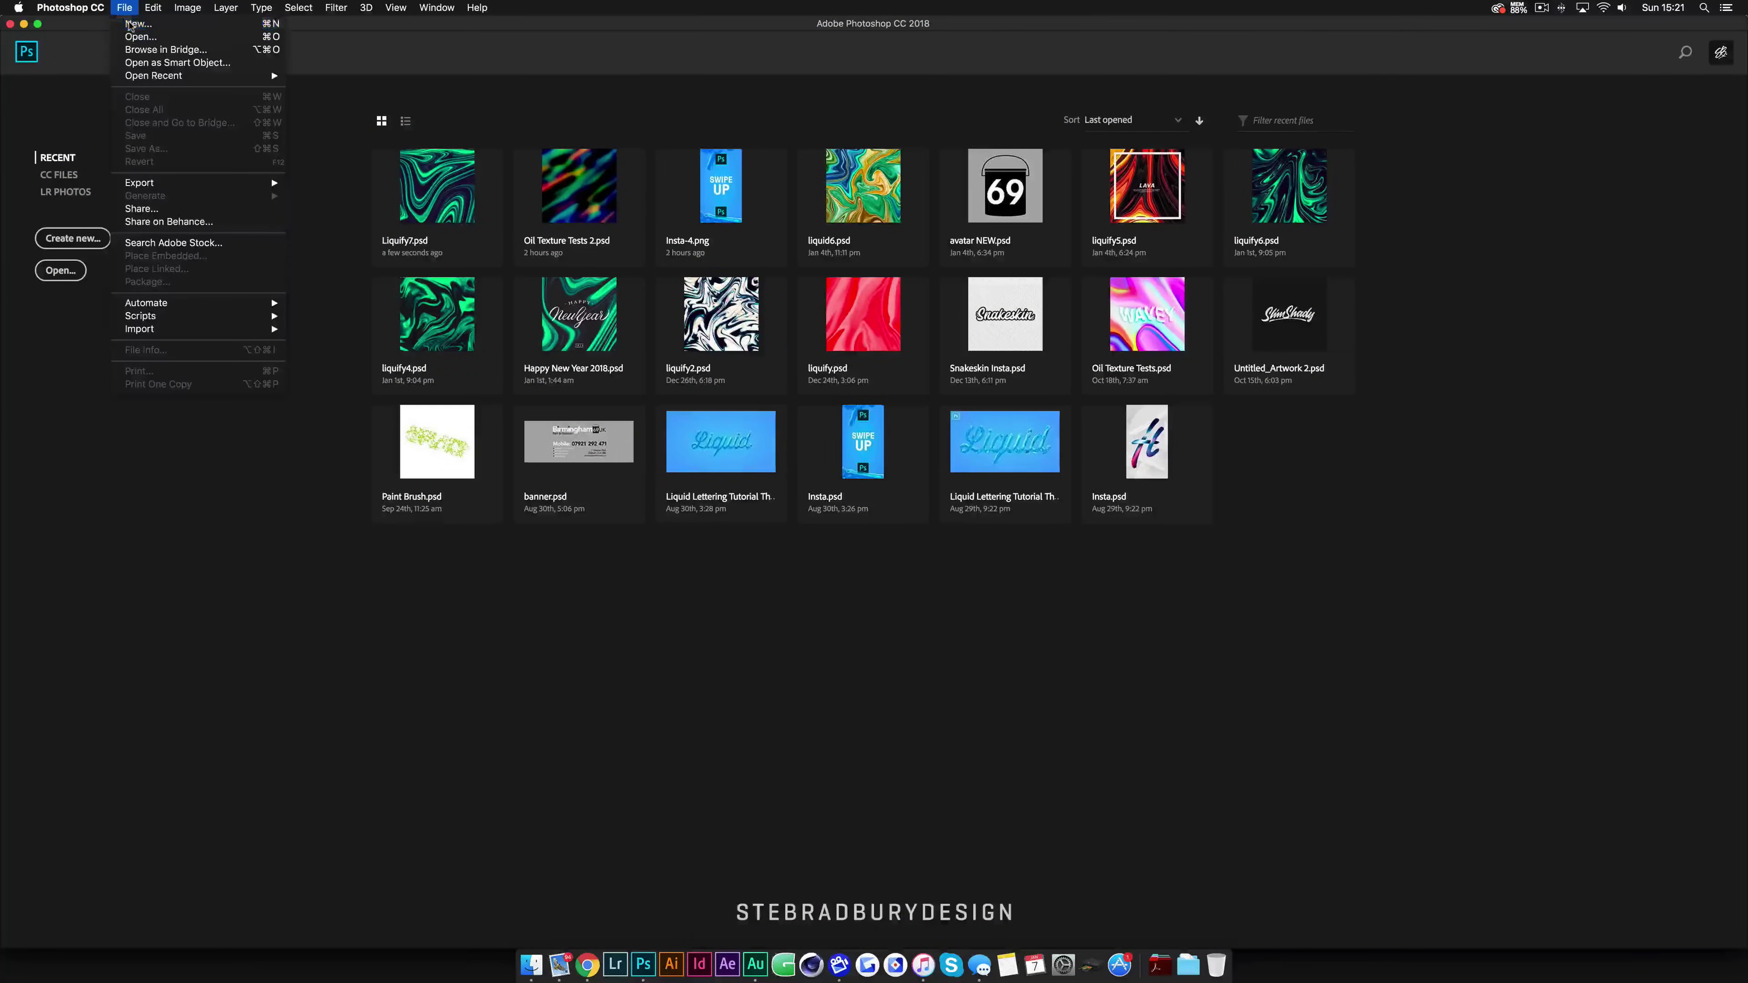
click(135, 22)
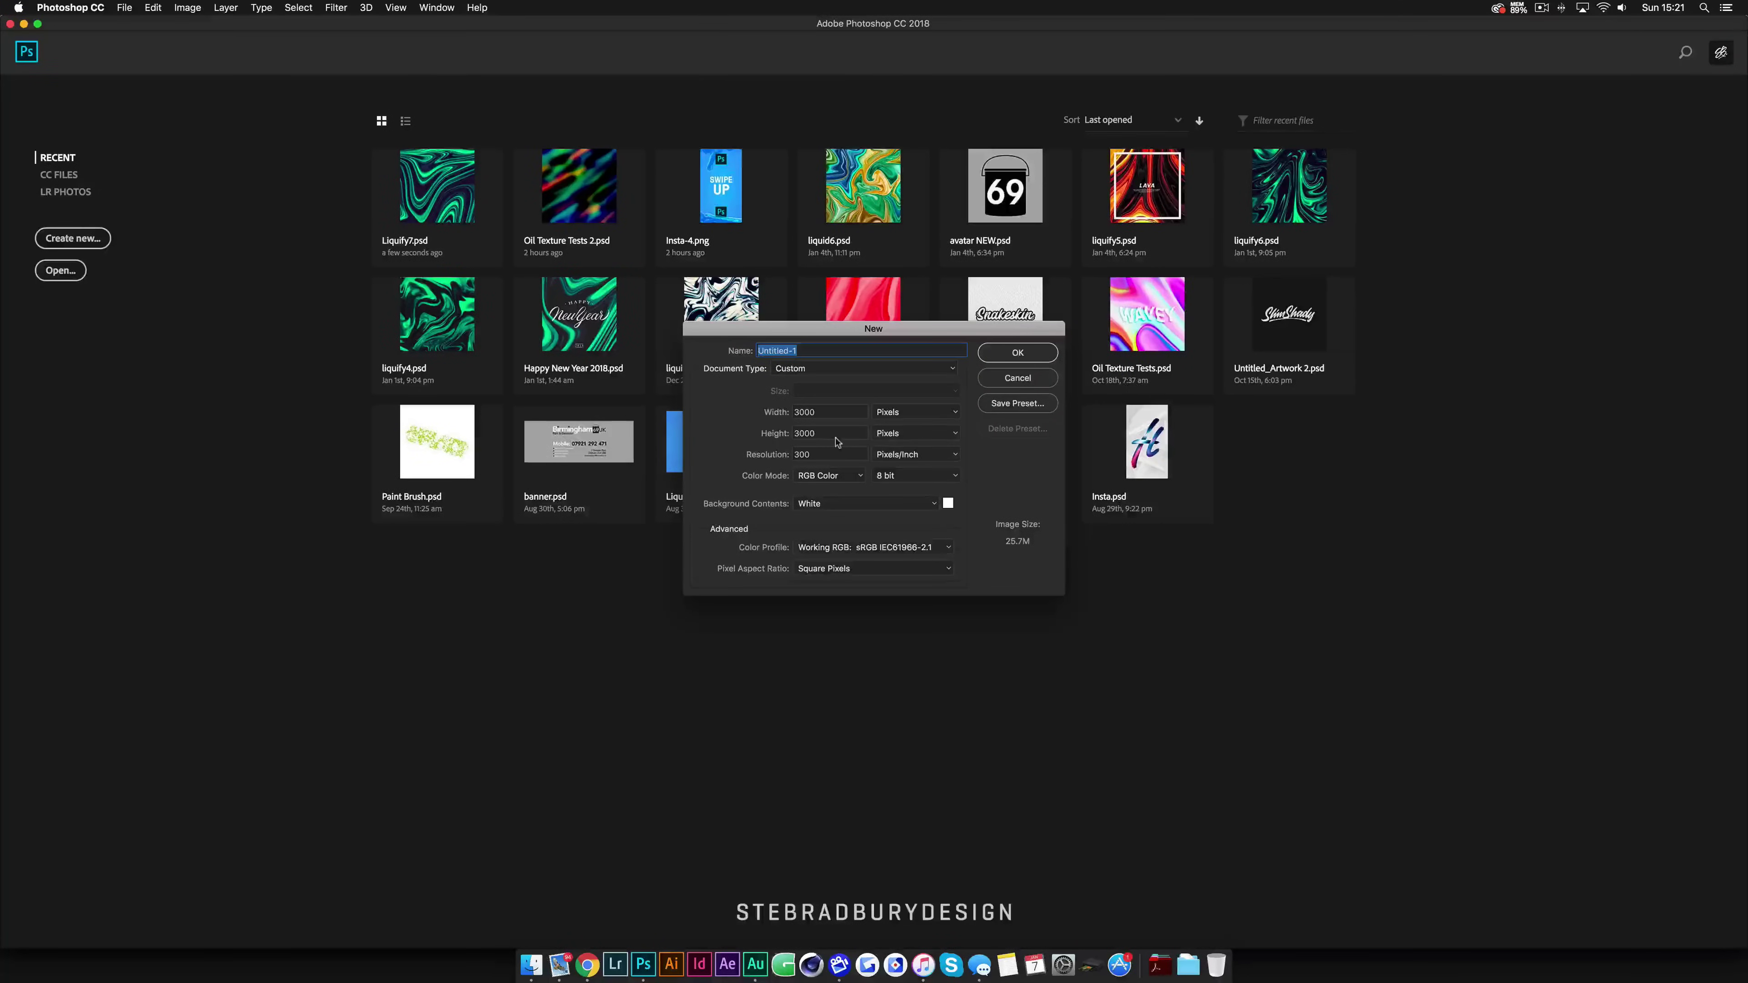
click(1030, 358)
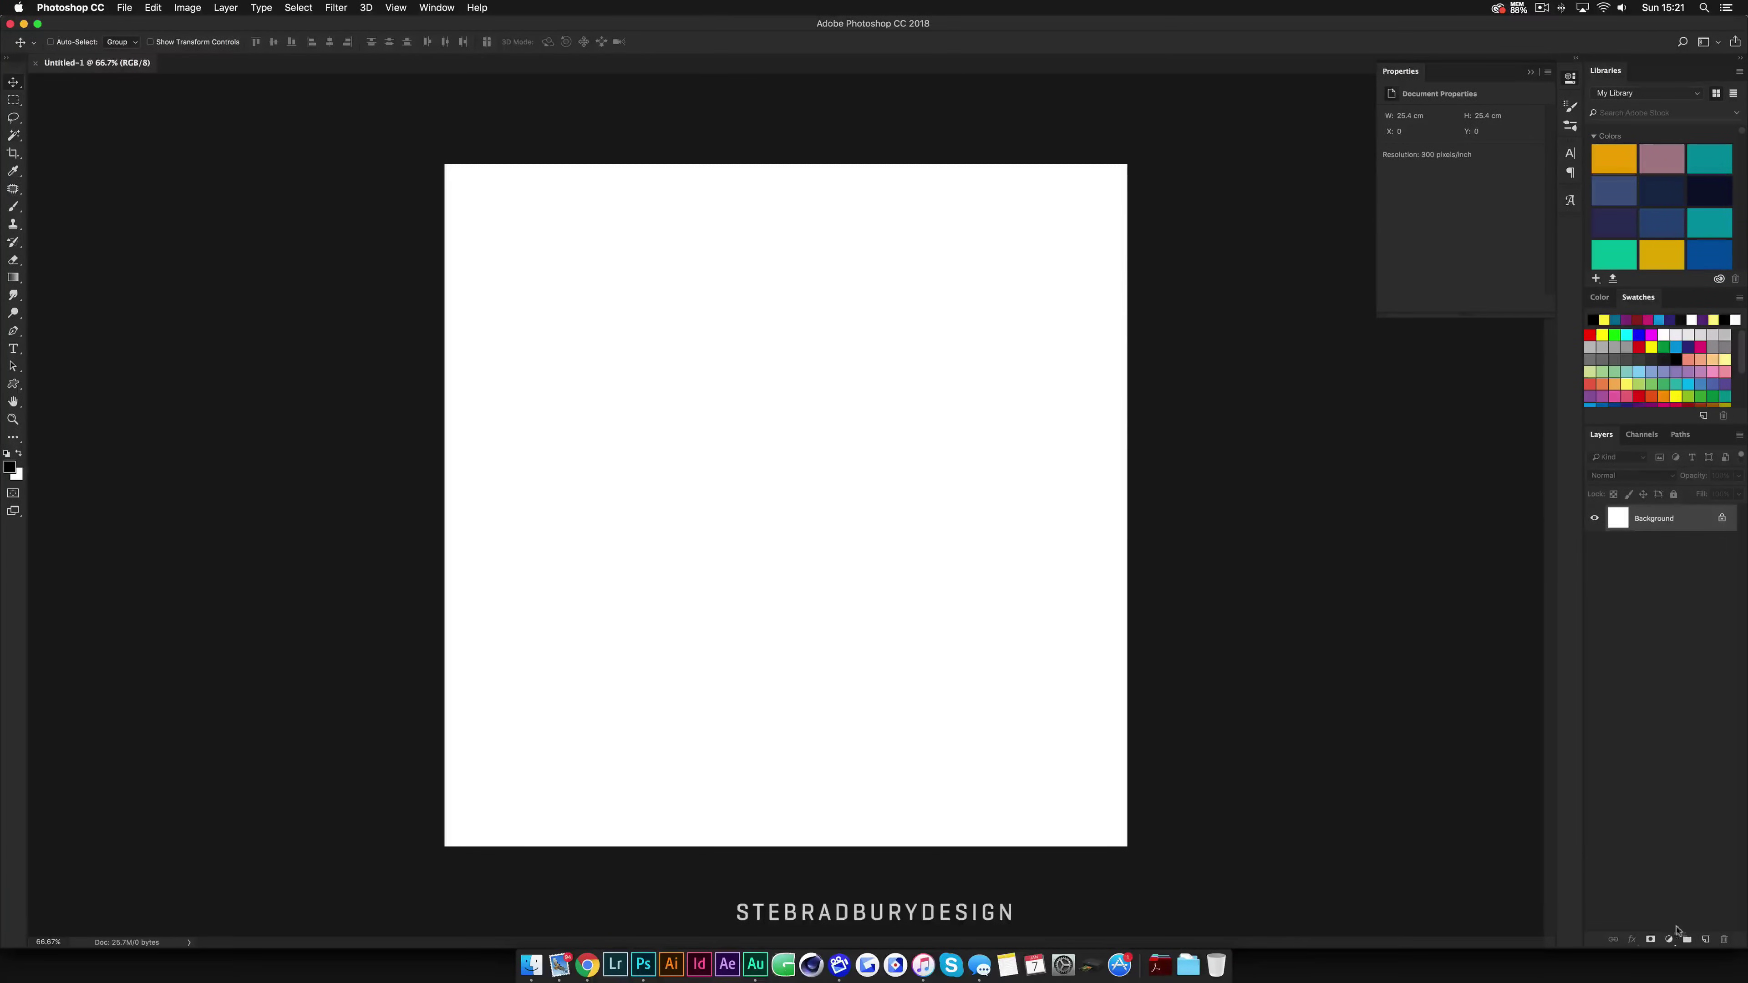
Step: Add a new layer above the background and fill it with the Clouds render filter
click(1705, 939)
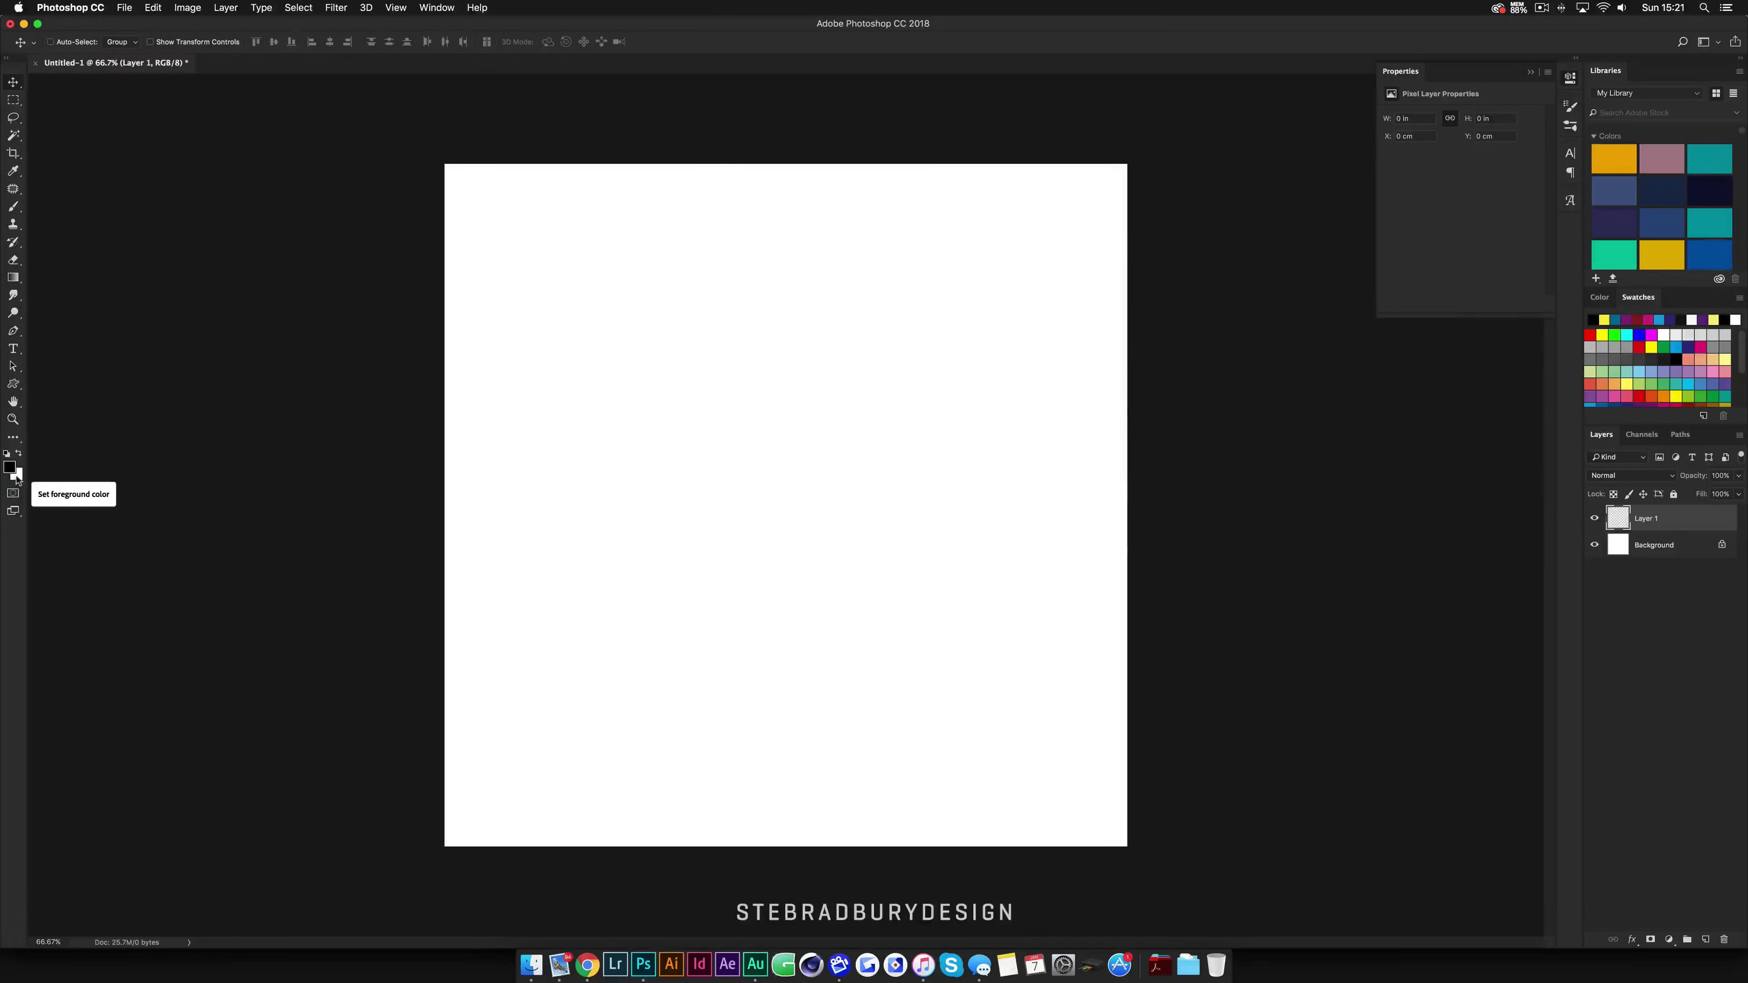
click(337, 8)
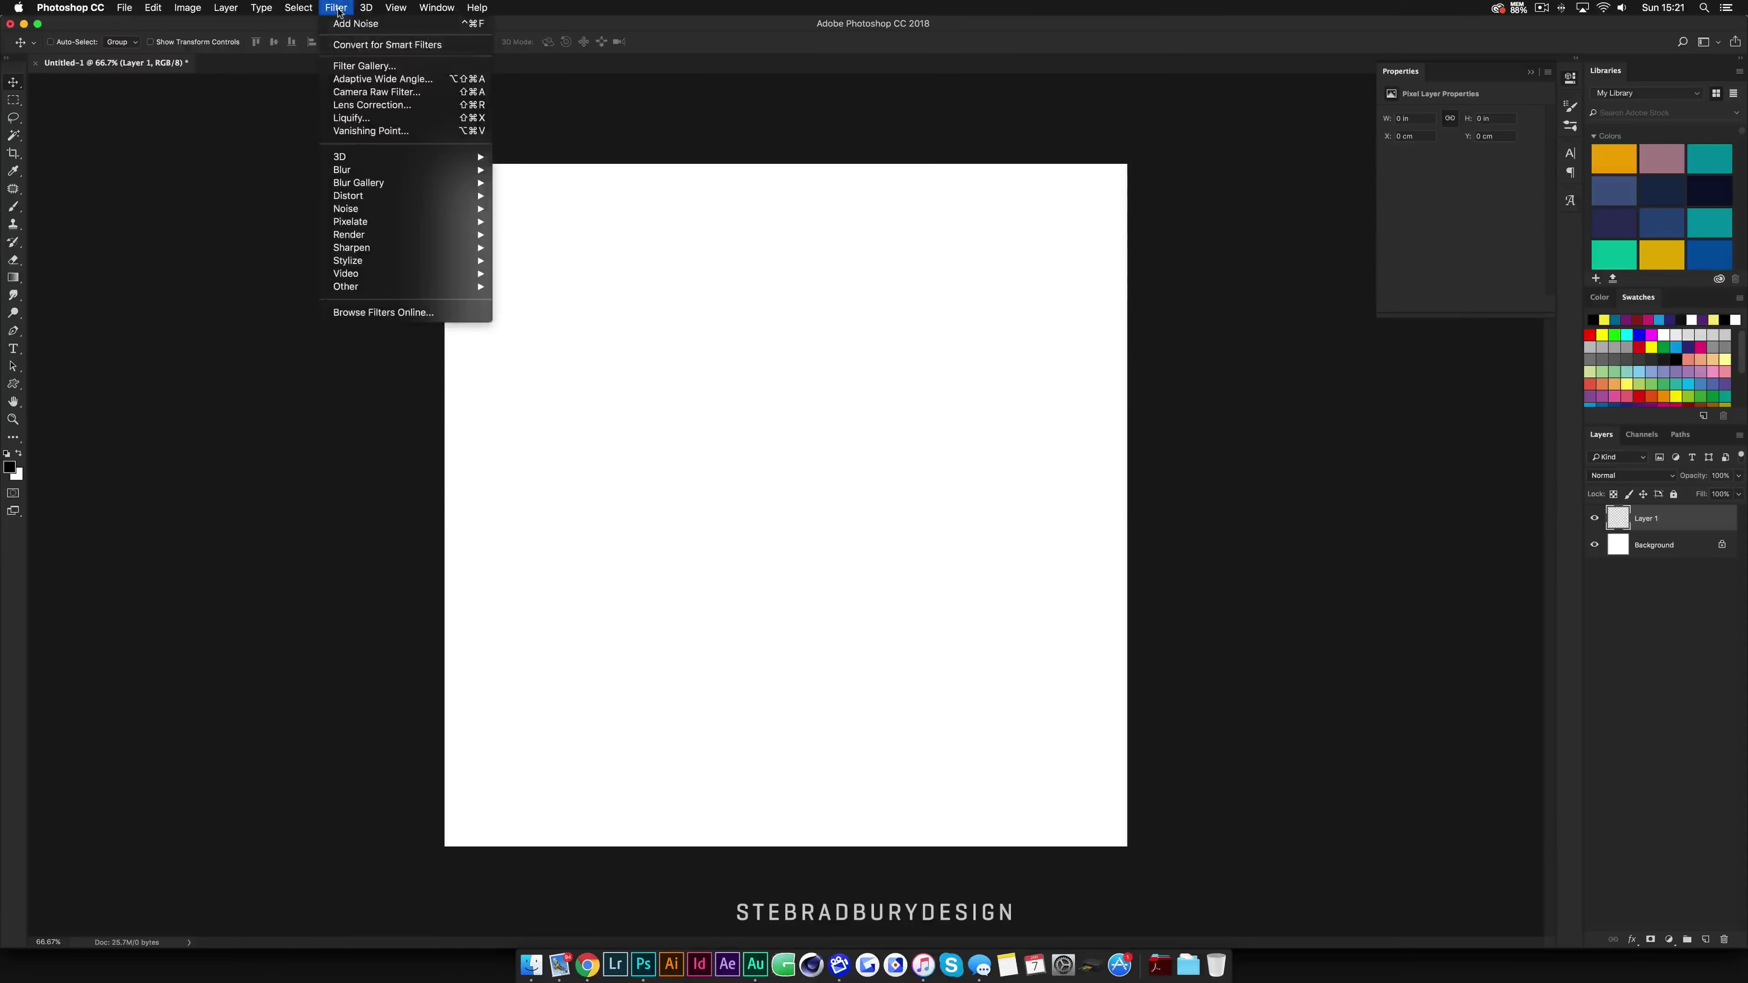
mouse_move(390, 235)
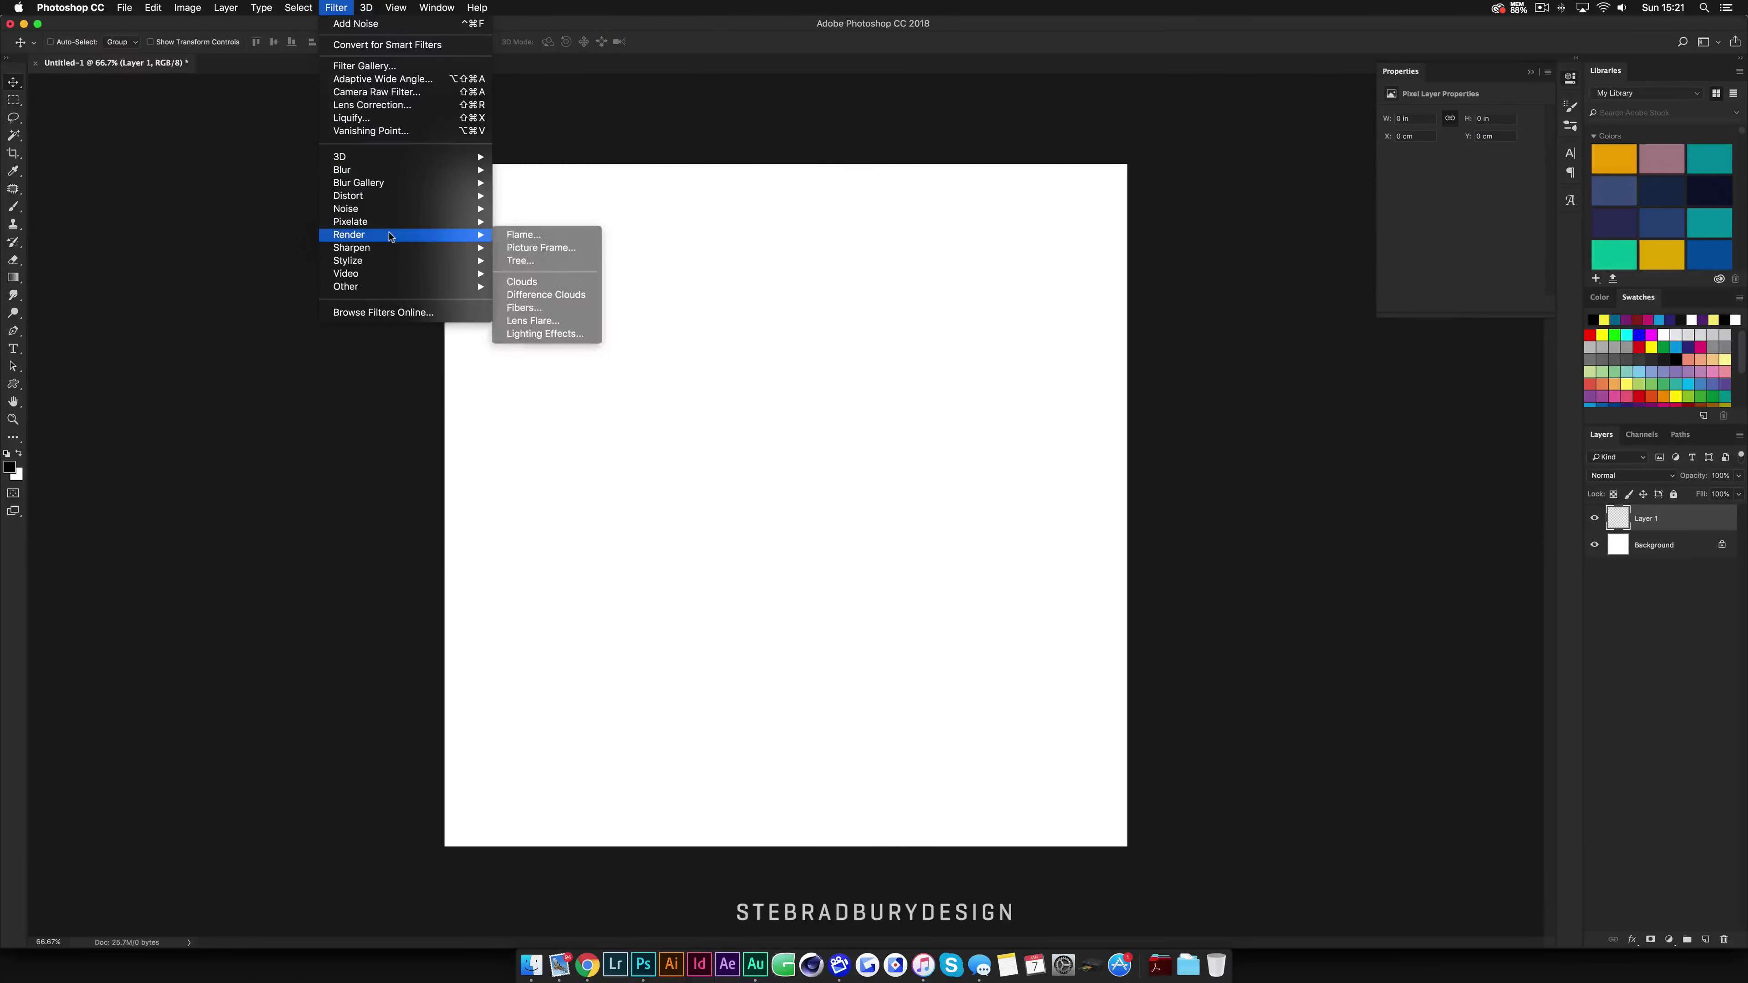
click(536, 285)
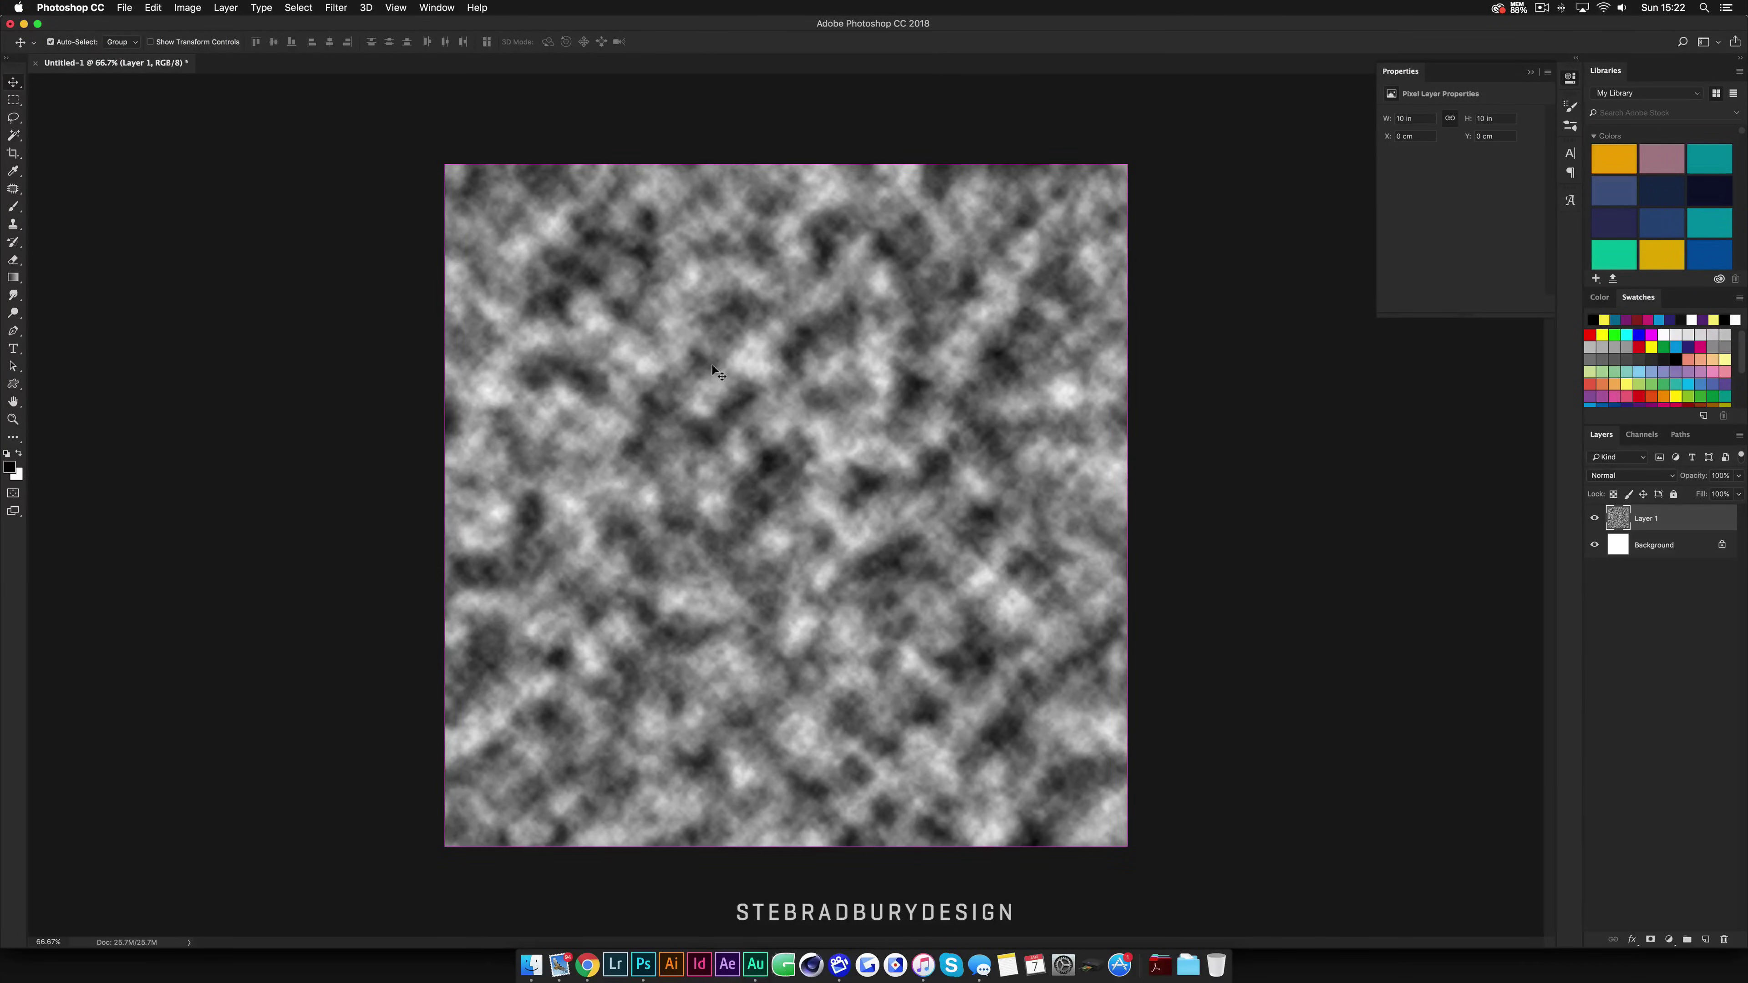
Step: Duplicate the clouds layer and open the copy in the Liquify filter
key(super+j)
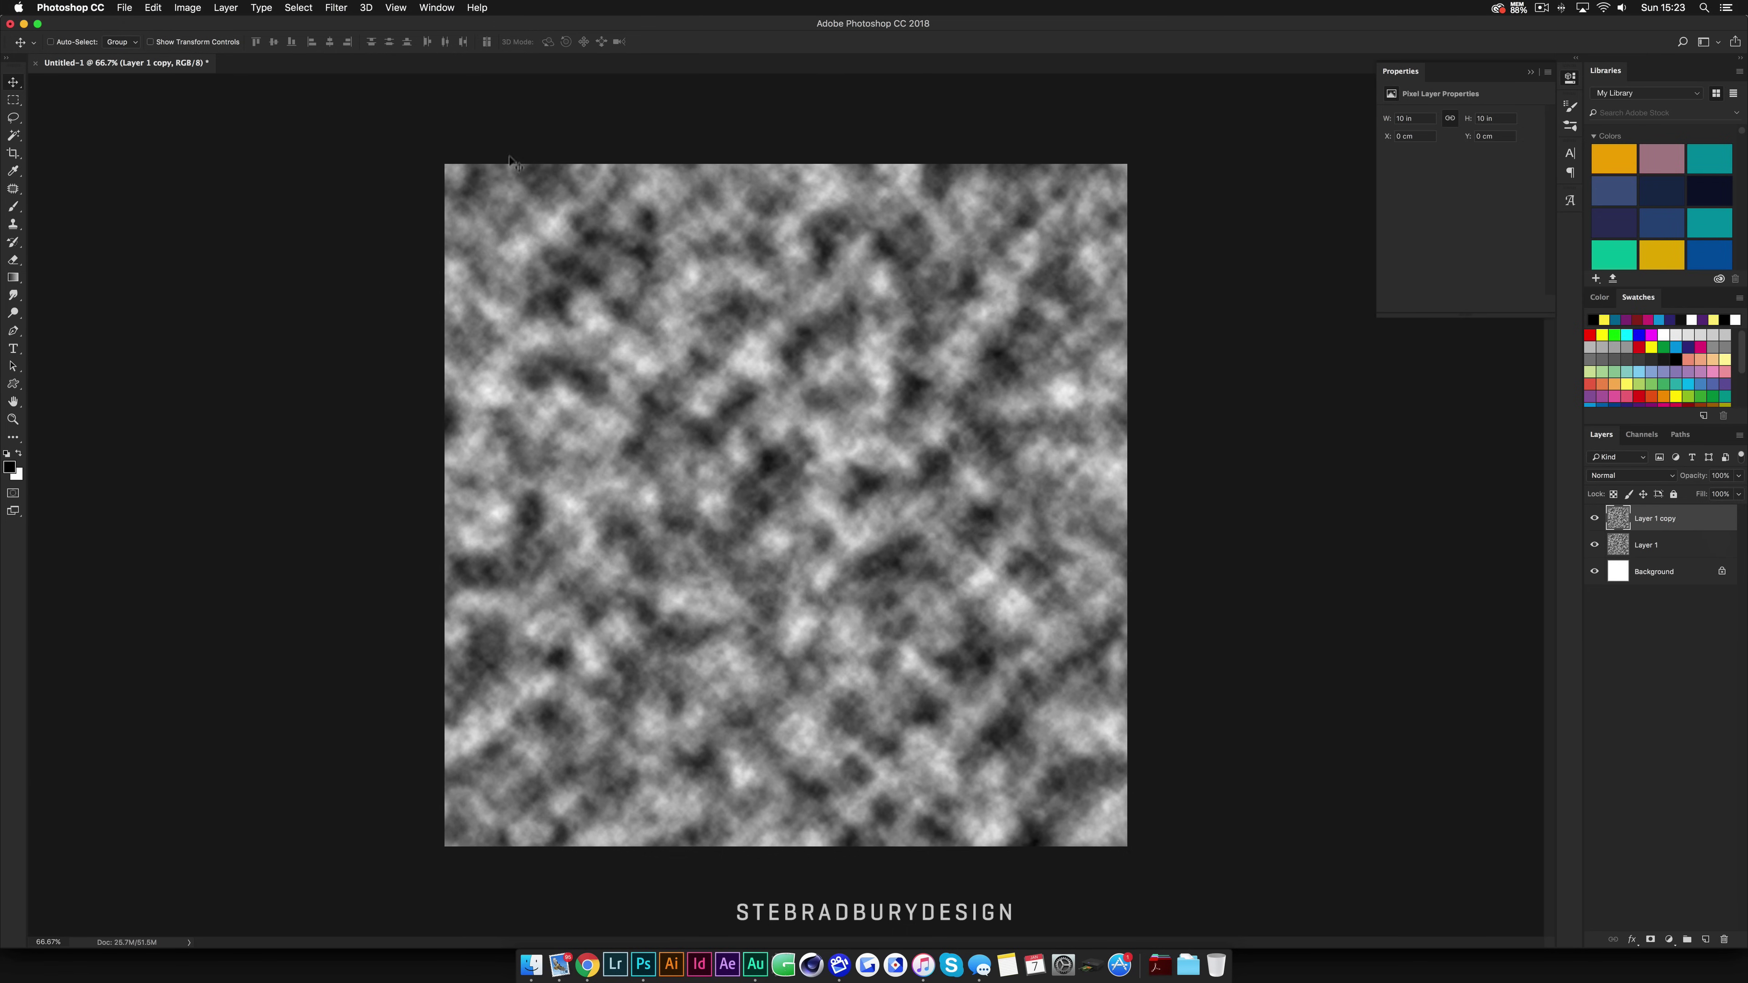
click(336, 8)
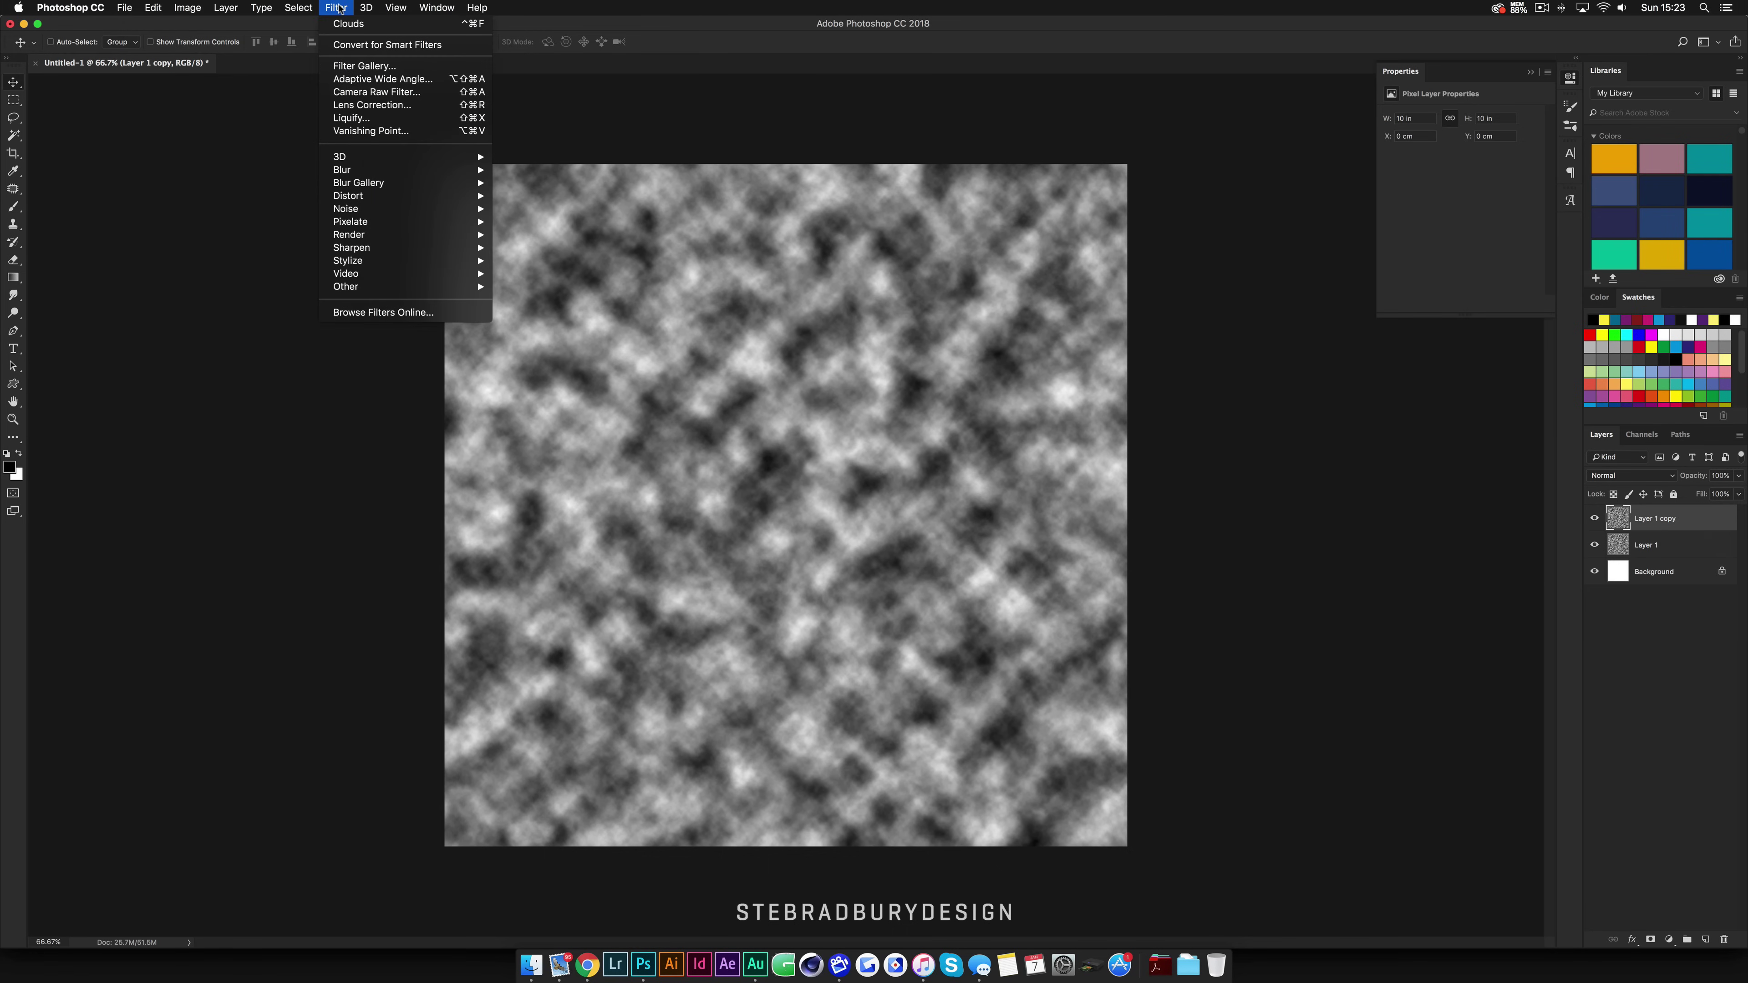
click(360, 118)
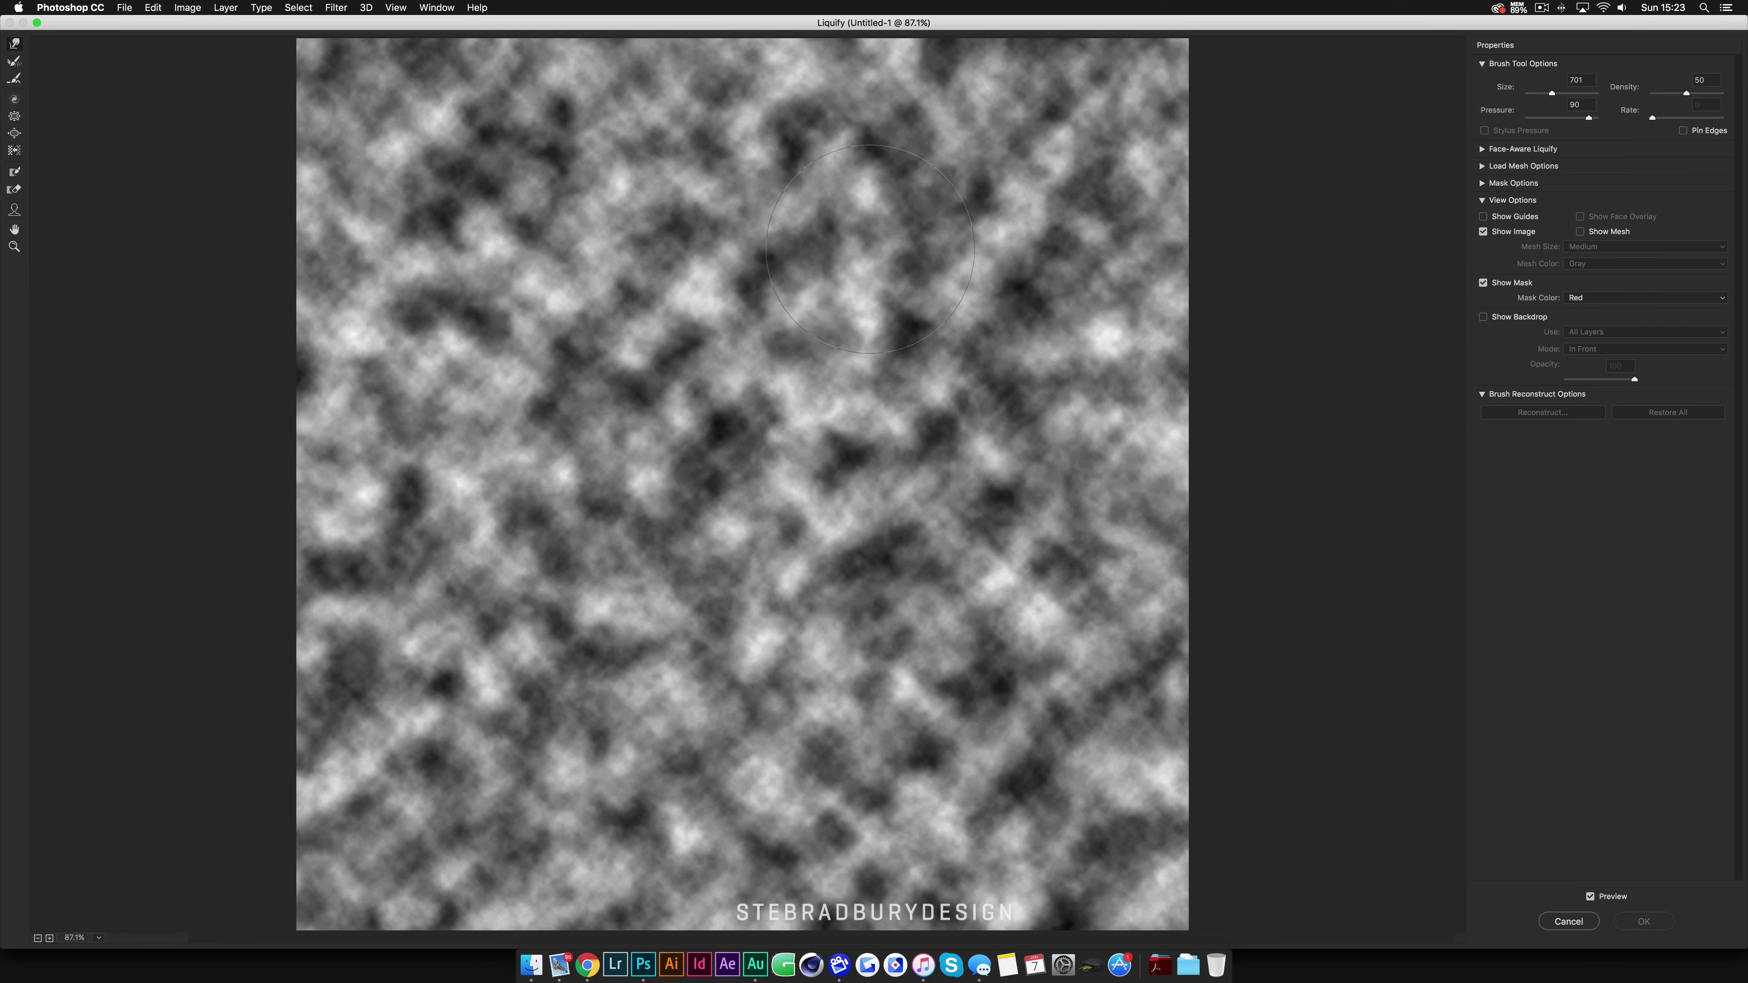
Step: Warp the clouds into flowing swirls through the upper left, centre and lower half of the image with the Forward Warp tool
scroll(717, 379, down, 3)
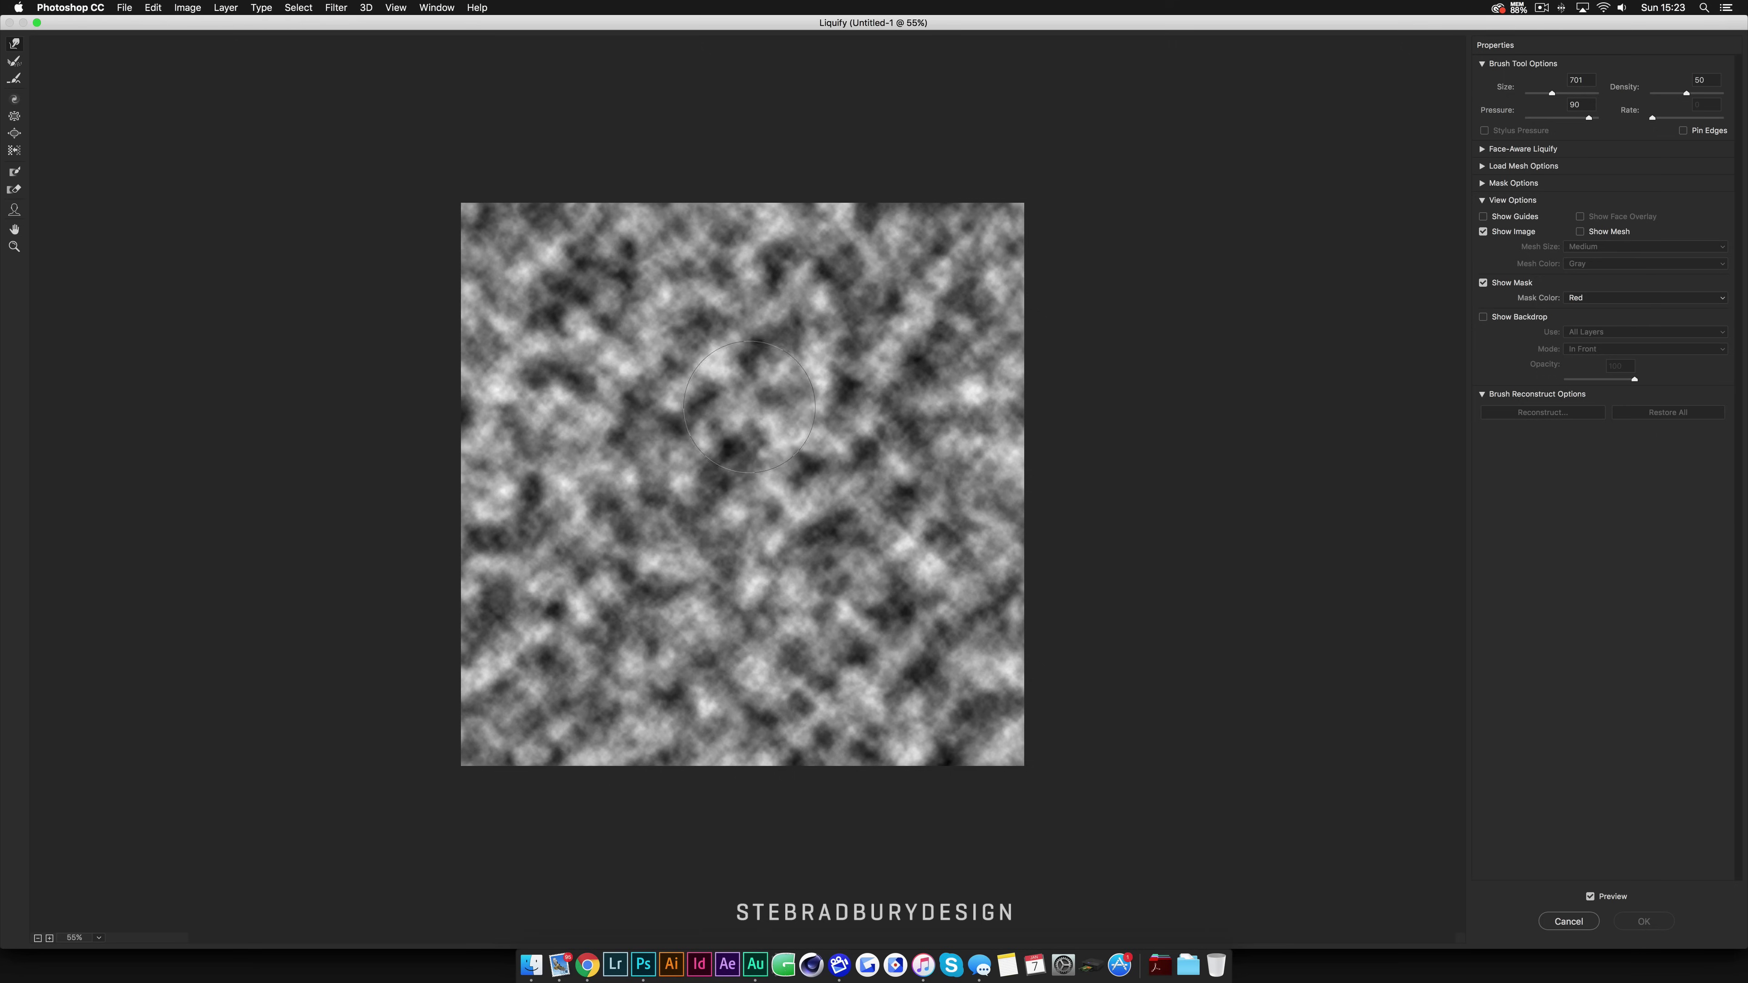
mouse_move(730, 317)
mouse_down()
mouse_move(675, 399)
mouse_move(691, 486)
mouse_move(636, 592)
mouse_move(859, 345)
mouse_move(920, 441)
mouse_move(708, 667)
mouse_move(565, 674)
mouse_move(578, 440)
mouse_move(523, 275)
mouse_move(619, 254)
mouse_move(481, 265)
mouse_up()
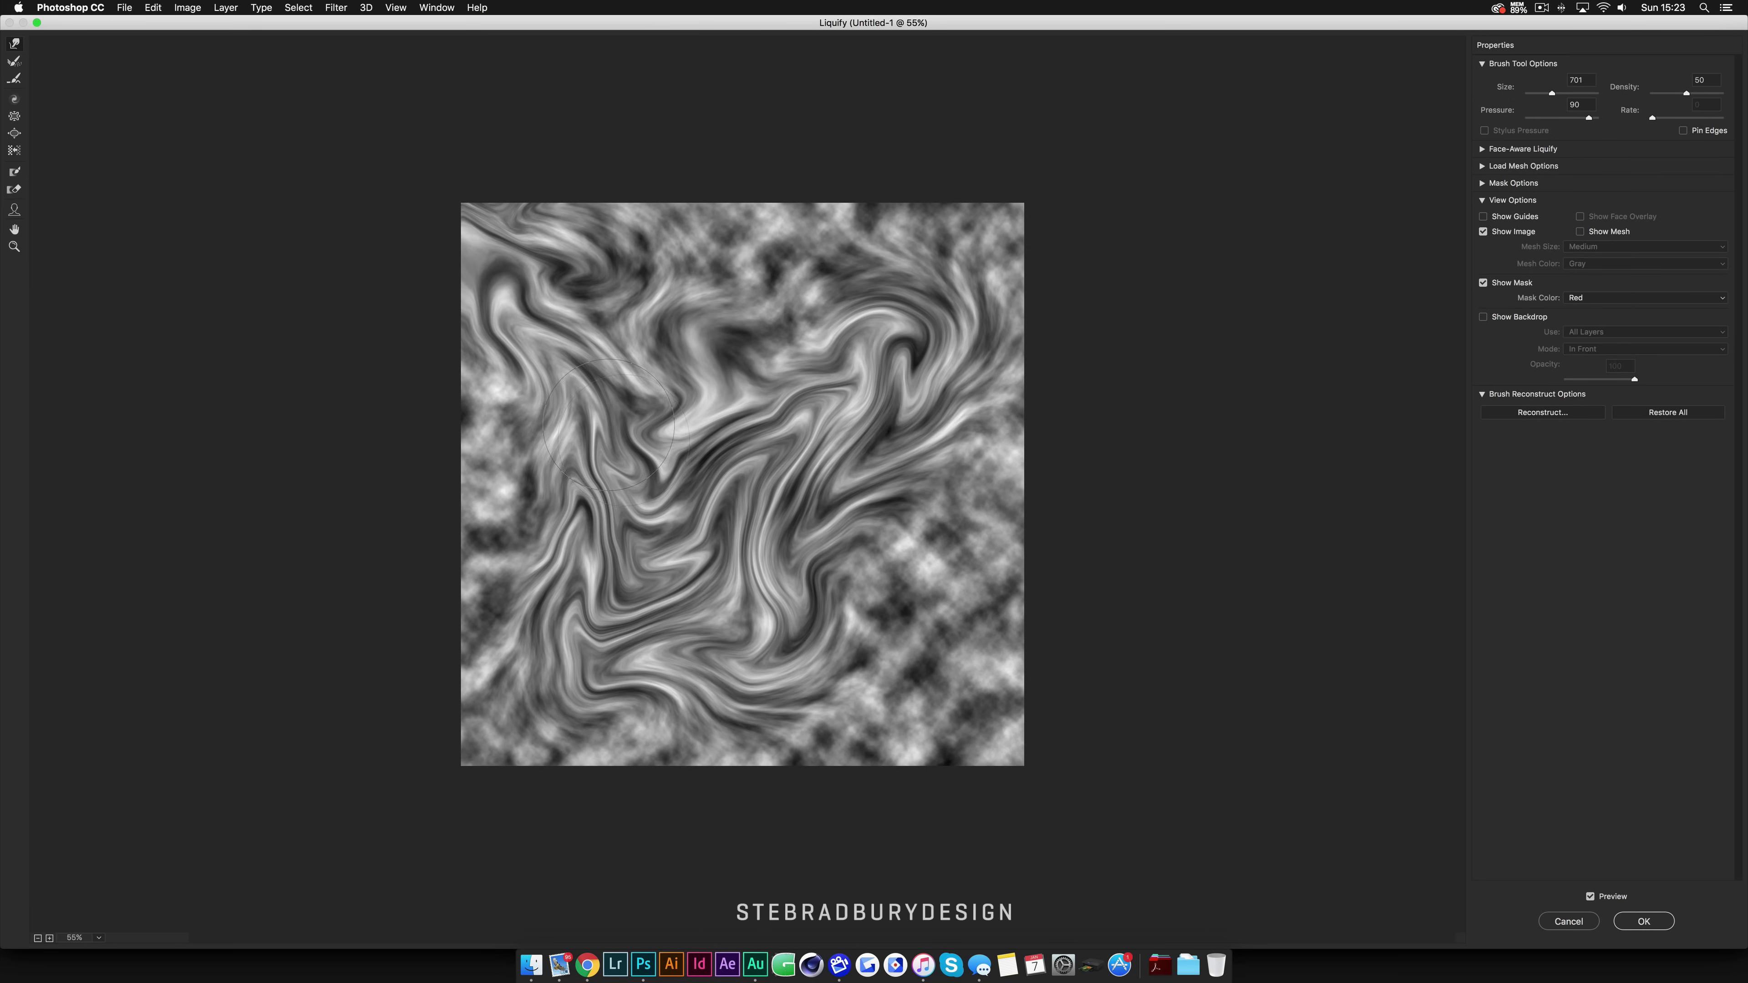
scroll(750, 629, up, 5)
scroll(750, 628, up, 2)
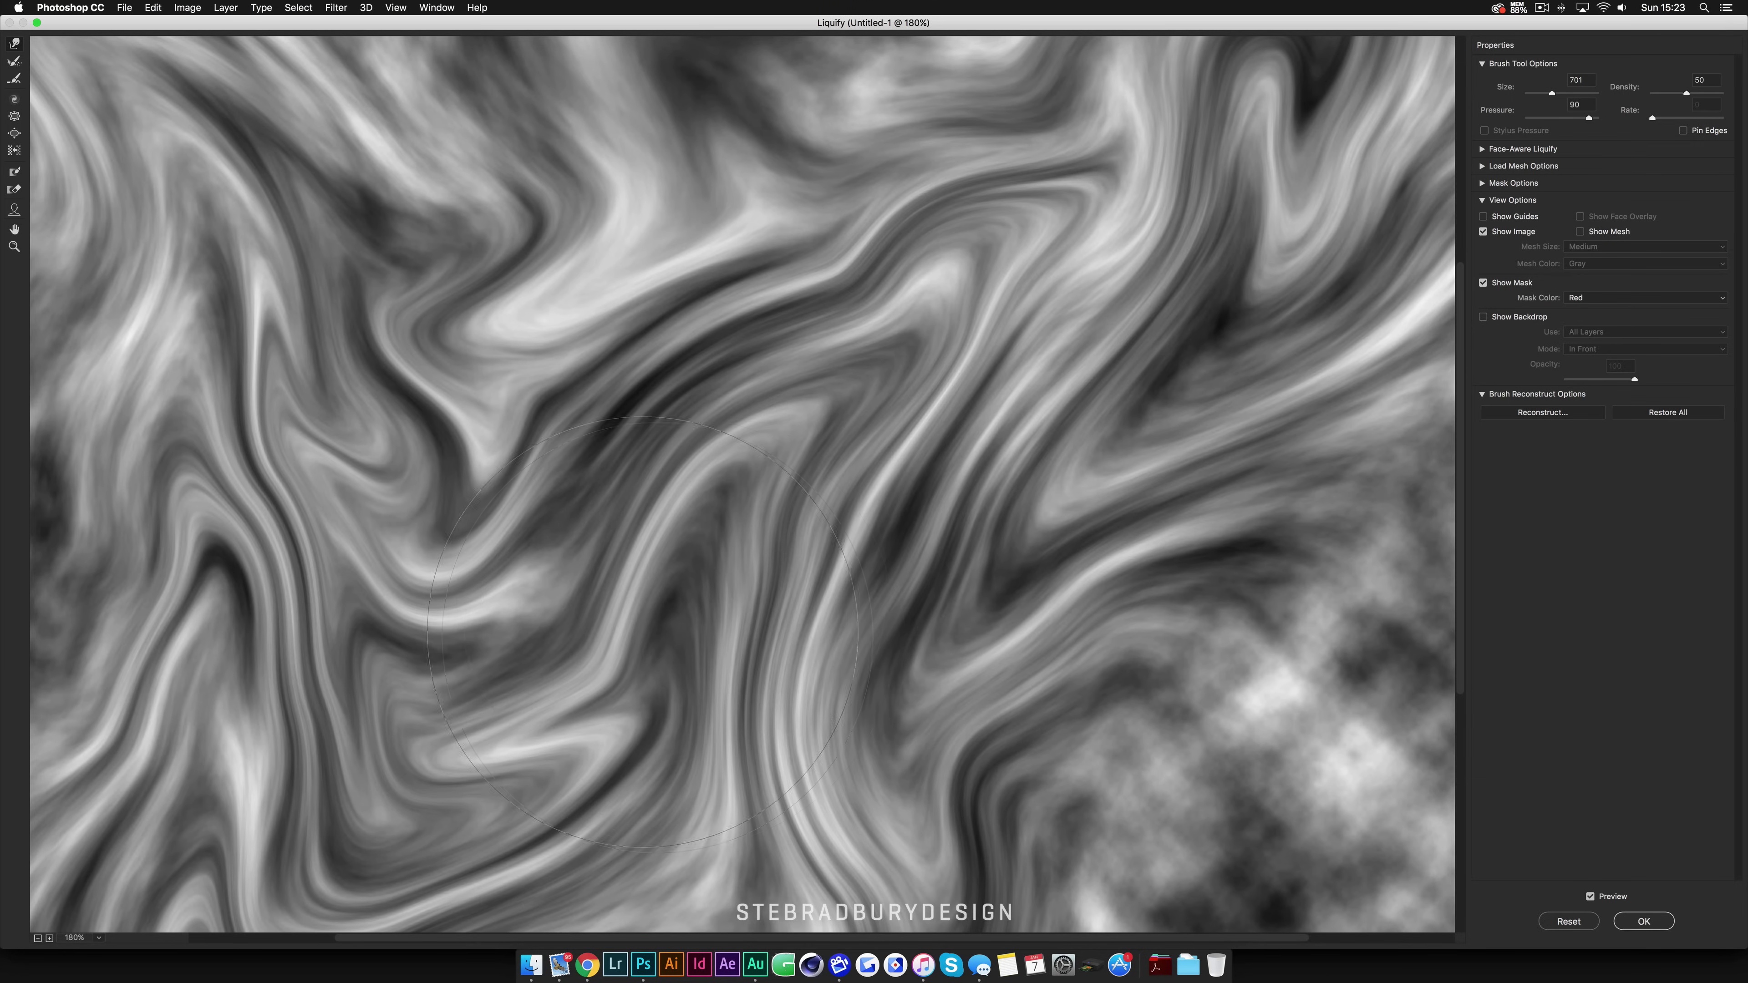
scroll(708, 593, down, 6)
scroll(708, 593, down, 1)
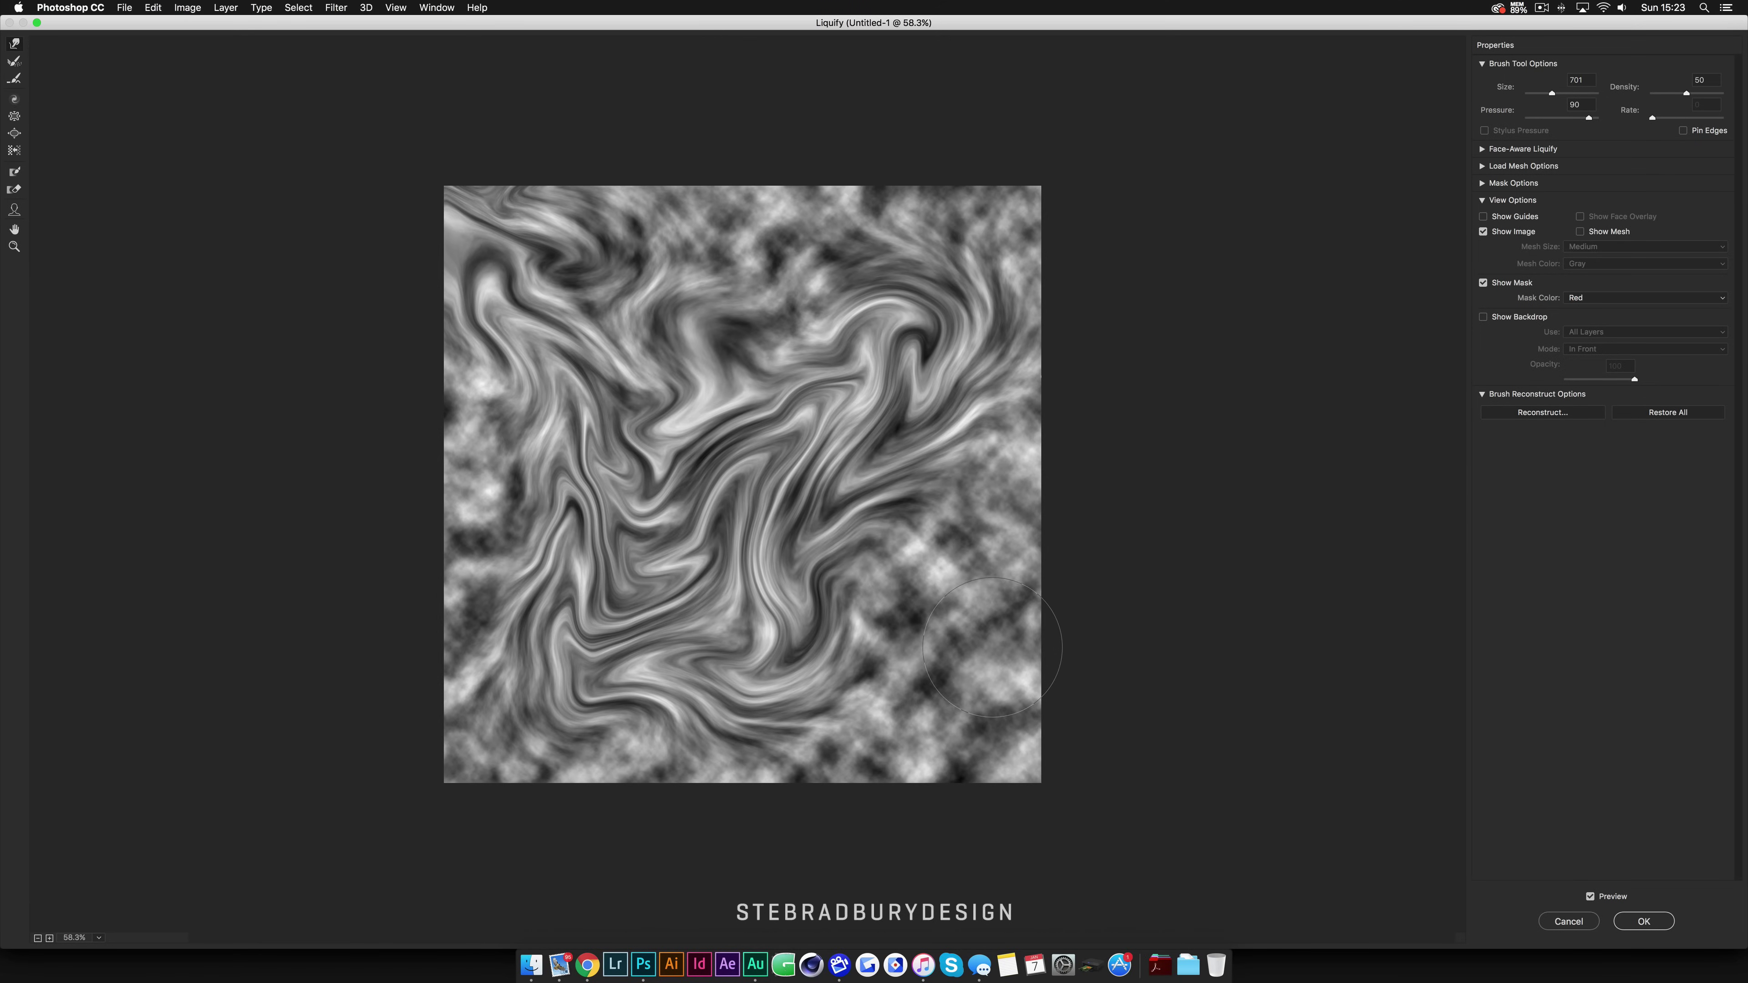
mouse_move(908, 651)
mouse_down()
mouse_move(943, 524)
mouse_move(874, 495)
mouse_move(812, 544)
mouse_move(808, 609)
mouse_move(709, 406)
mouse_move(592, 447)
mouse_move(633, 495)
mouse_move(531, 736)
mouse_up()
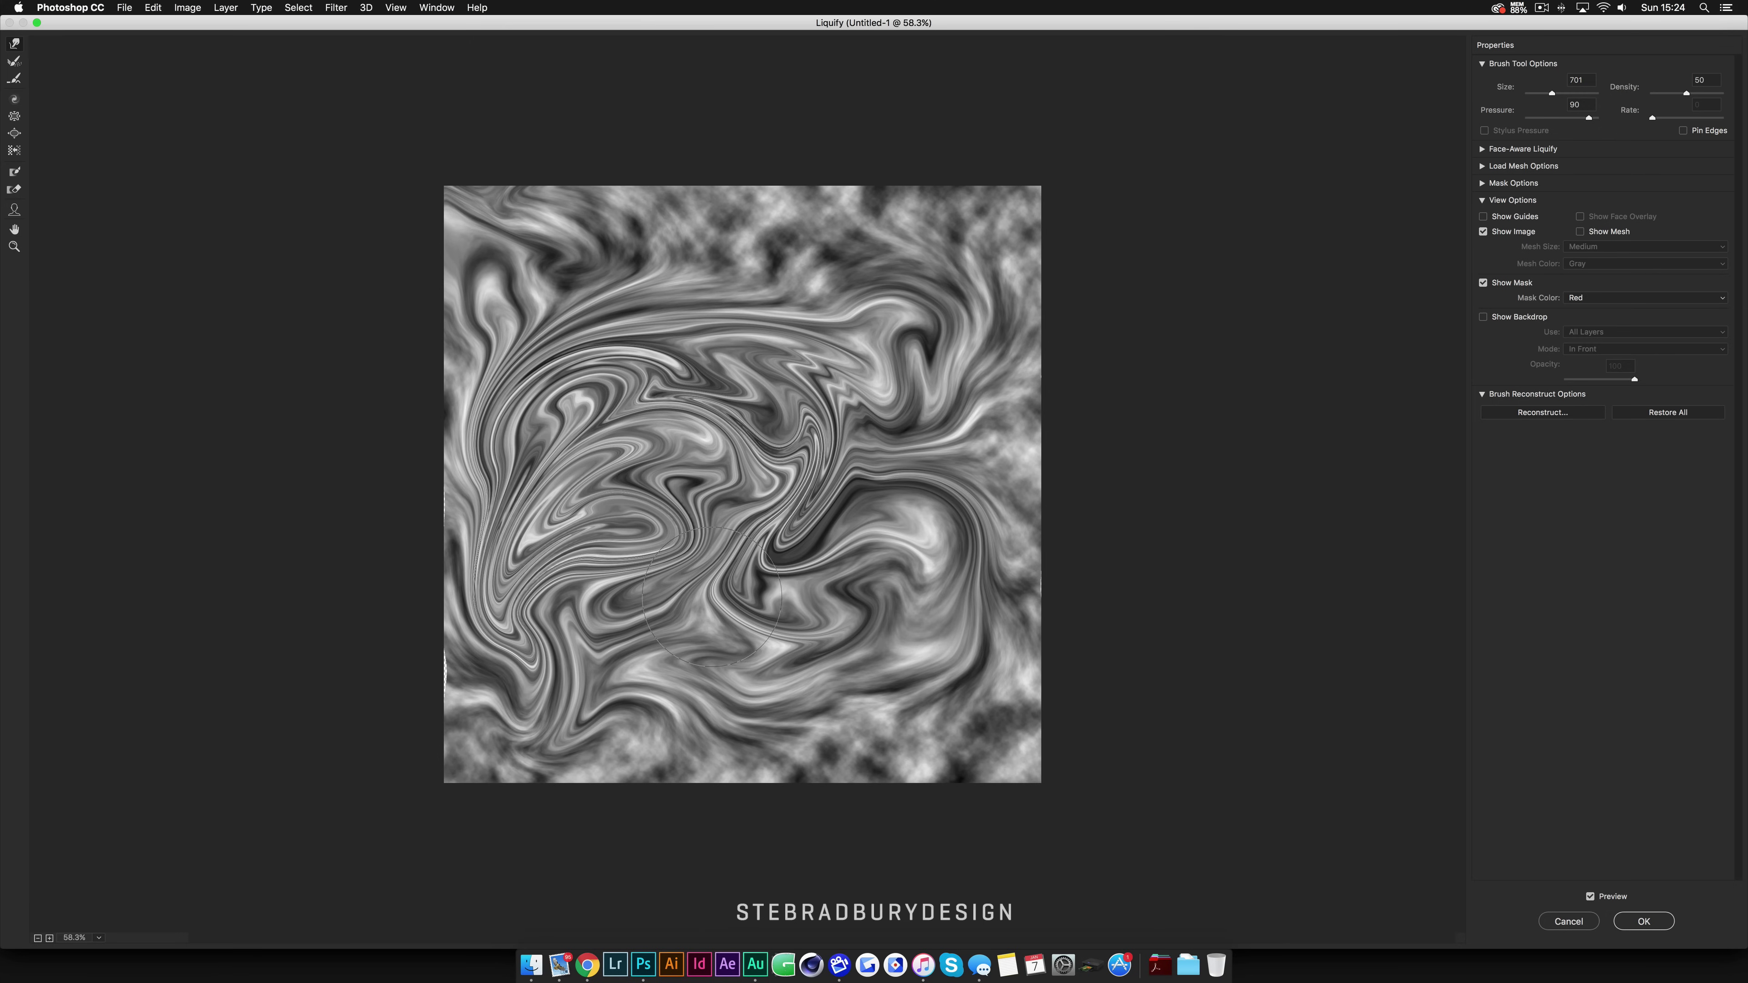
scroll(540, 588, up, 3)
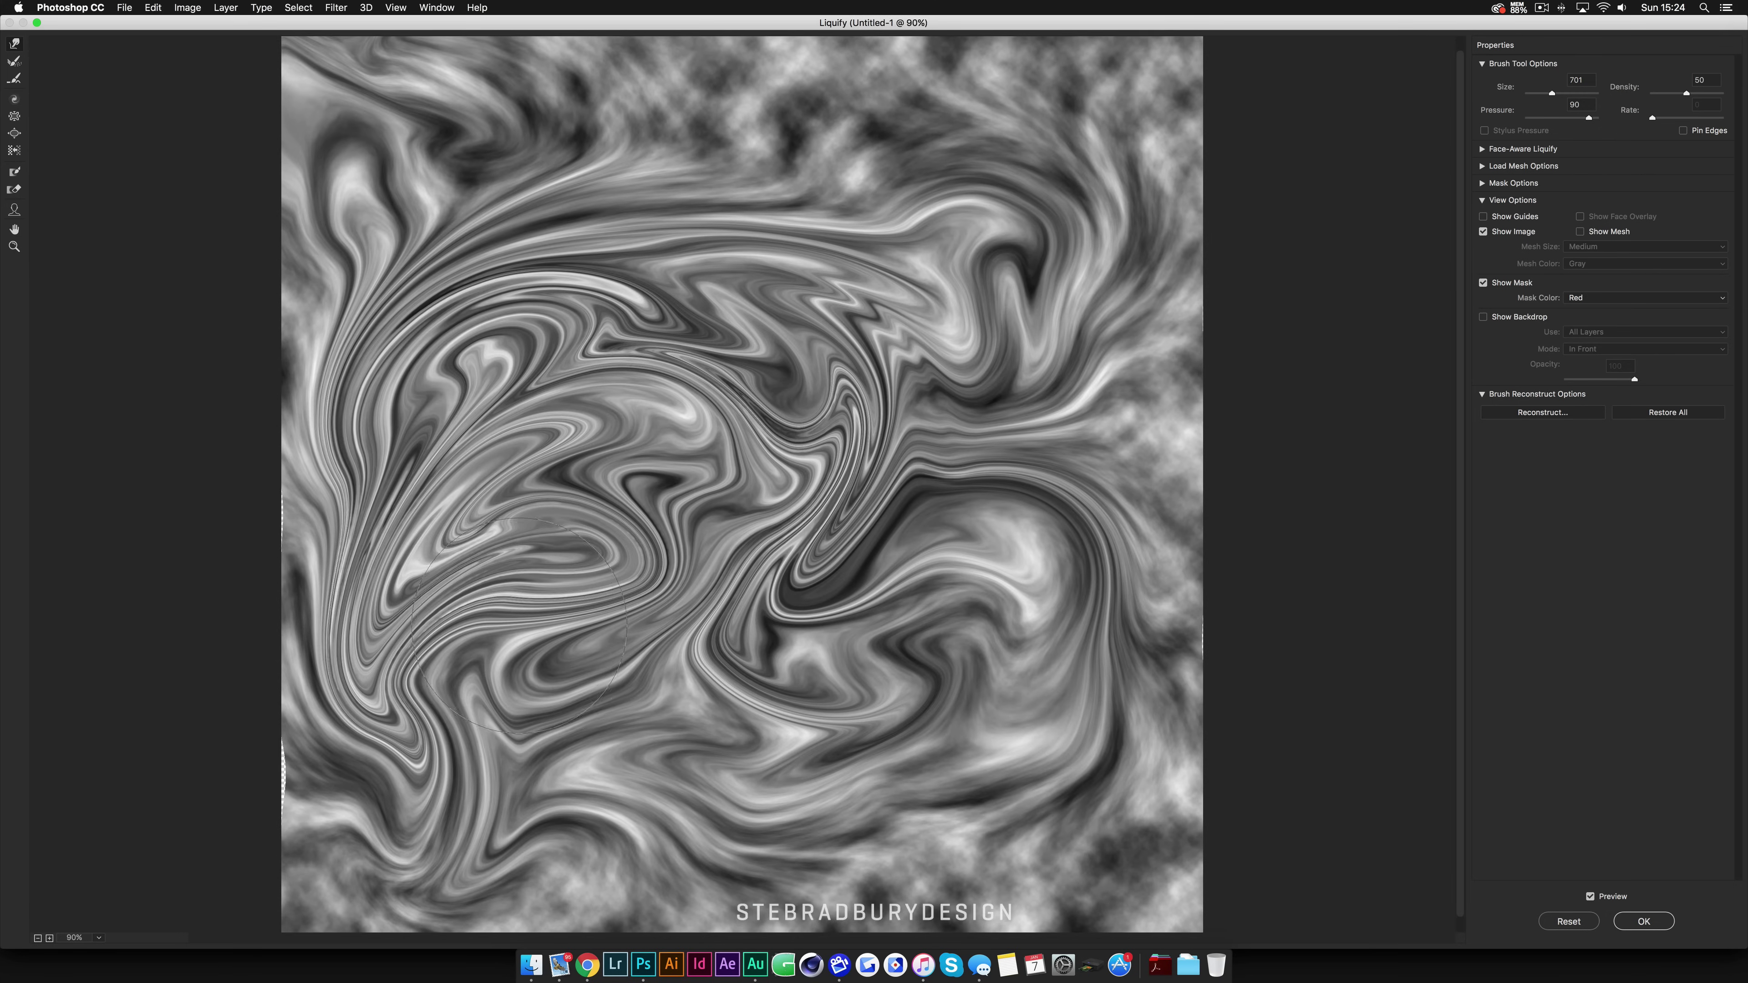
scroll(638, 589, down, 3)
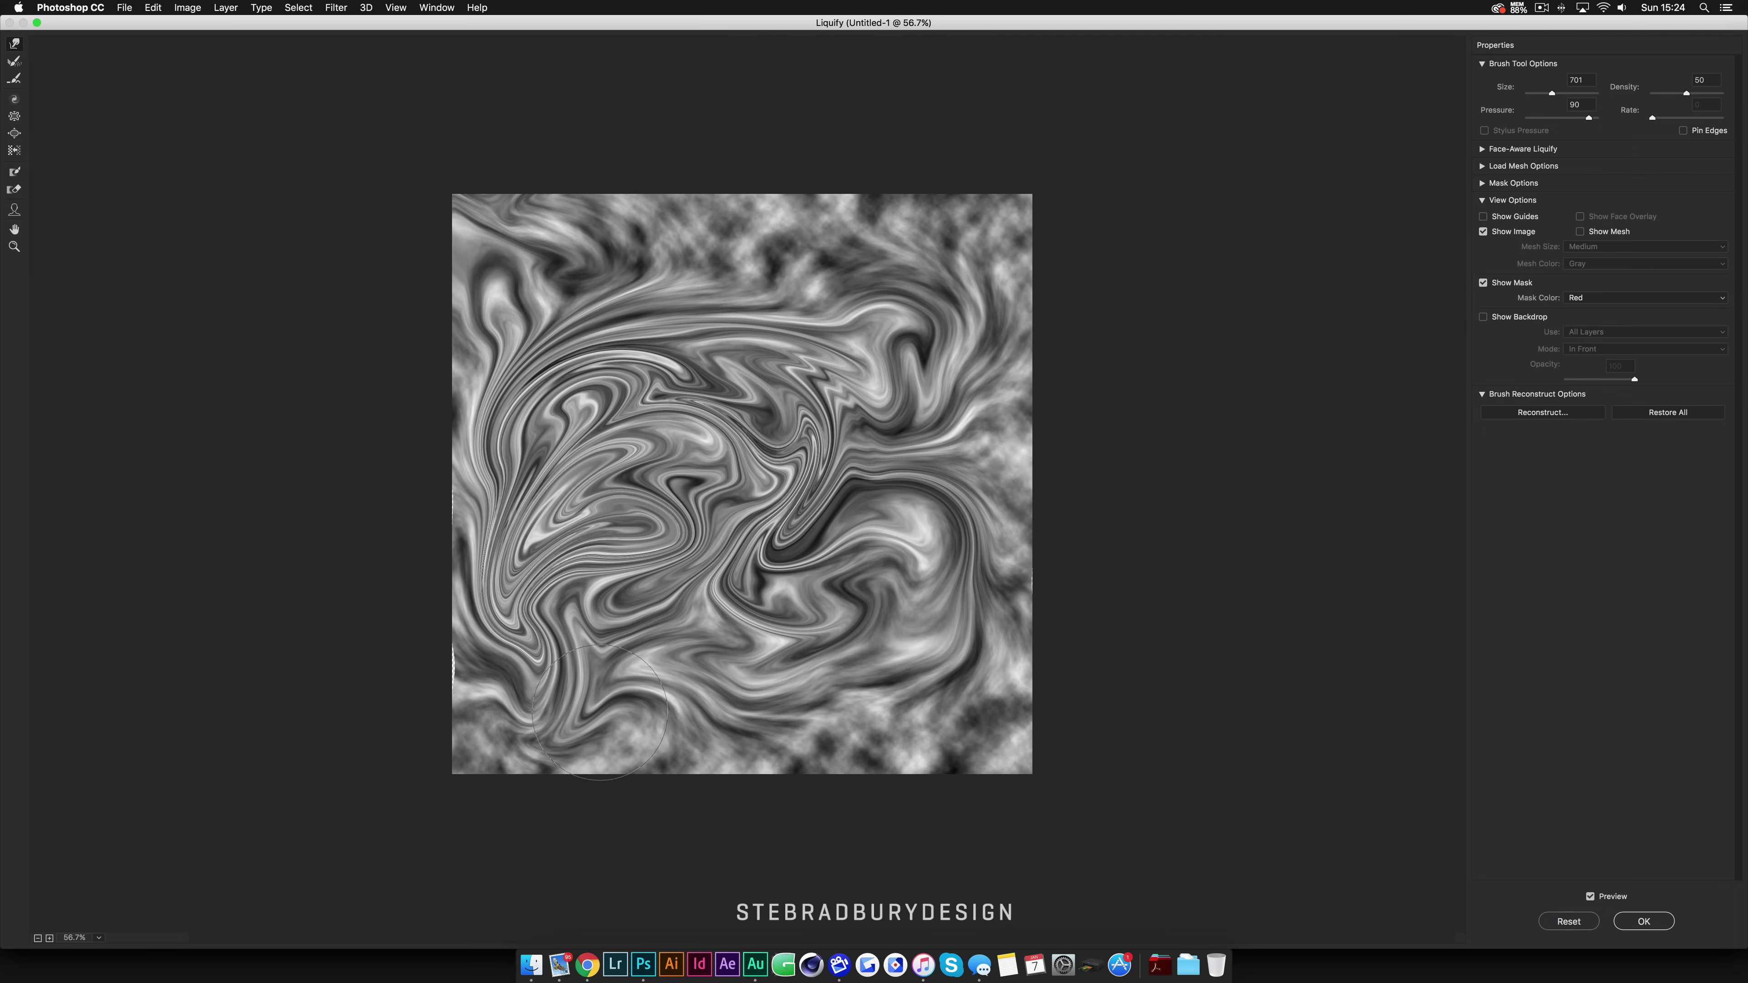
Step: Extend the warped swirls over the remaining cloudy areas along the lower left, bottom, right and top of the image
mouse_move(476, 671)
mouse_down()
mouse_move(439, 662)
mouse_move(438, 715)
mouse_move(348, 762)
mouse_move(561, 723)
mouse_move(441, 719)
mouse_move(536, 736)
mouse_move(608, 714)
mouse_move(390, 760)
mouse_up()
mouse_move(709, 771)
mouse_down()
mouse_move(702, 704)
mouse_move(832, 729)
mouse_move(768, 757)
mouse_move(764, 799)
mouse_move(970, 747)
mouse_move(957, 731)
mouse_move(953, 764)
mouse_move(1073, 839)
mouse_move(1034, 722)
mouse_move(975, 703)
mouse_up()
mouse_move(915, 540)
mouse_down()
mouse_move(1032, 509)
mouse_move(1128, 538)
mouse_up()
drag(865, 461, 1112, 429)
drag(915, 440, 1128, 368)
mouse_move(977, 227)
mouse_down()
mouse_move(916, 289)
mouse_move(894, 262)
mouse_up()
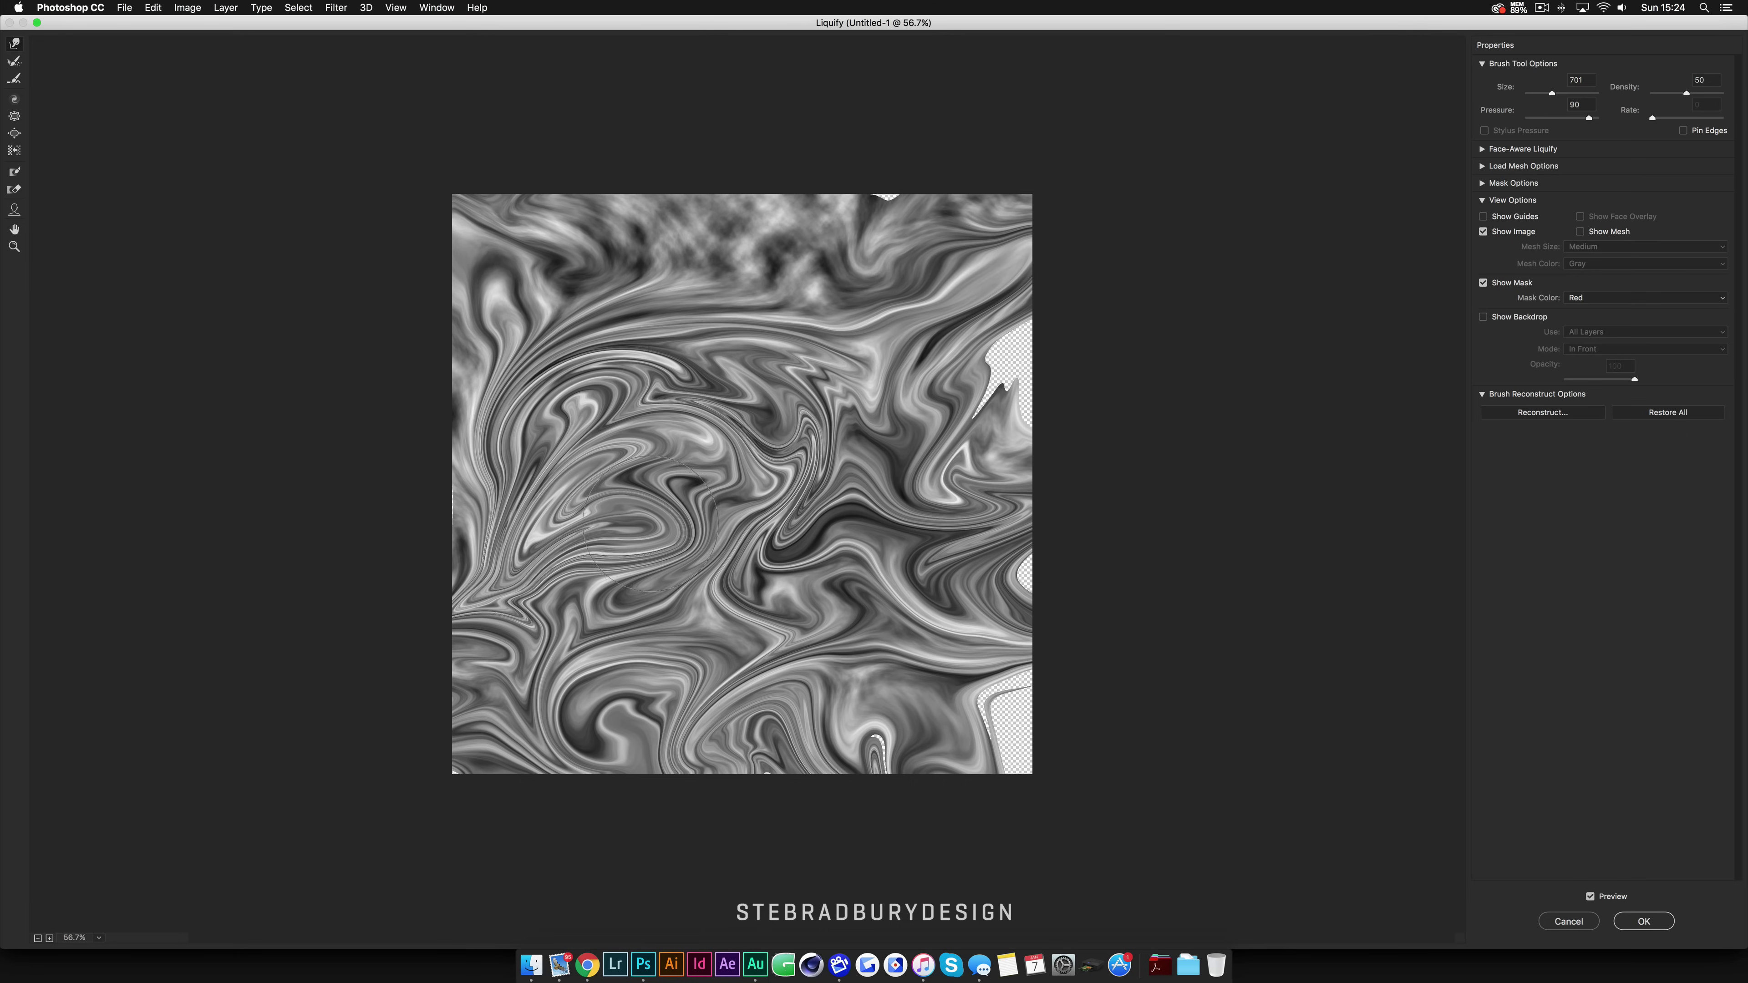
mouse_move(608, 319)
mouse_down()
mouse_move(777, 248)
mouse_move(925, 150)
mouse_move(664, 180)
mouse_move(536, 262)
mouse_move(496, 344)
mouse_move(909, 661)
mouse_move(735, 648)
mouse_up()
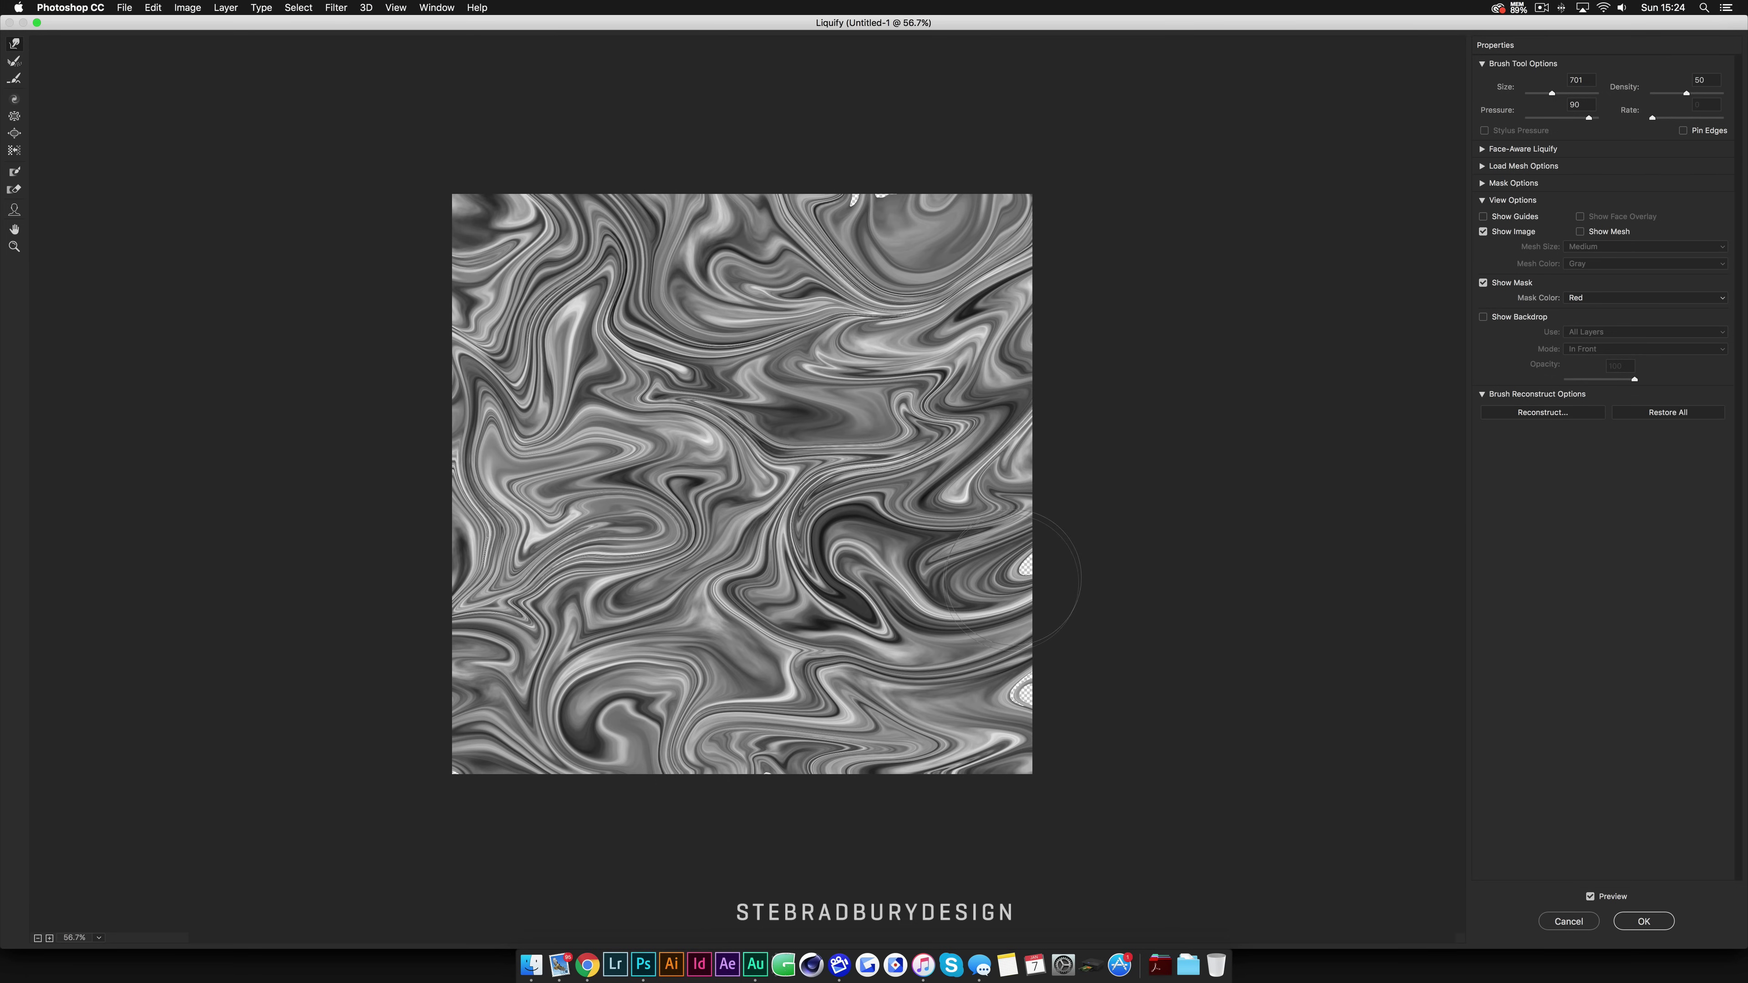
Step: Push the warped texture over the upper transparent gap on the image's right edge
scroll(1046, 702, up, 3)
scroll(1042, 712, up, 3)
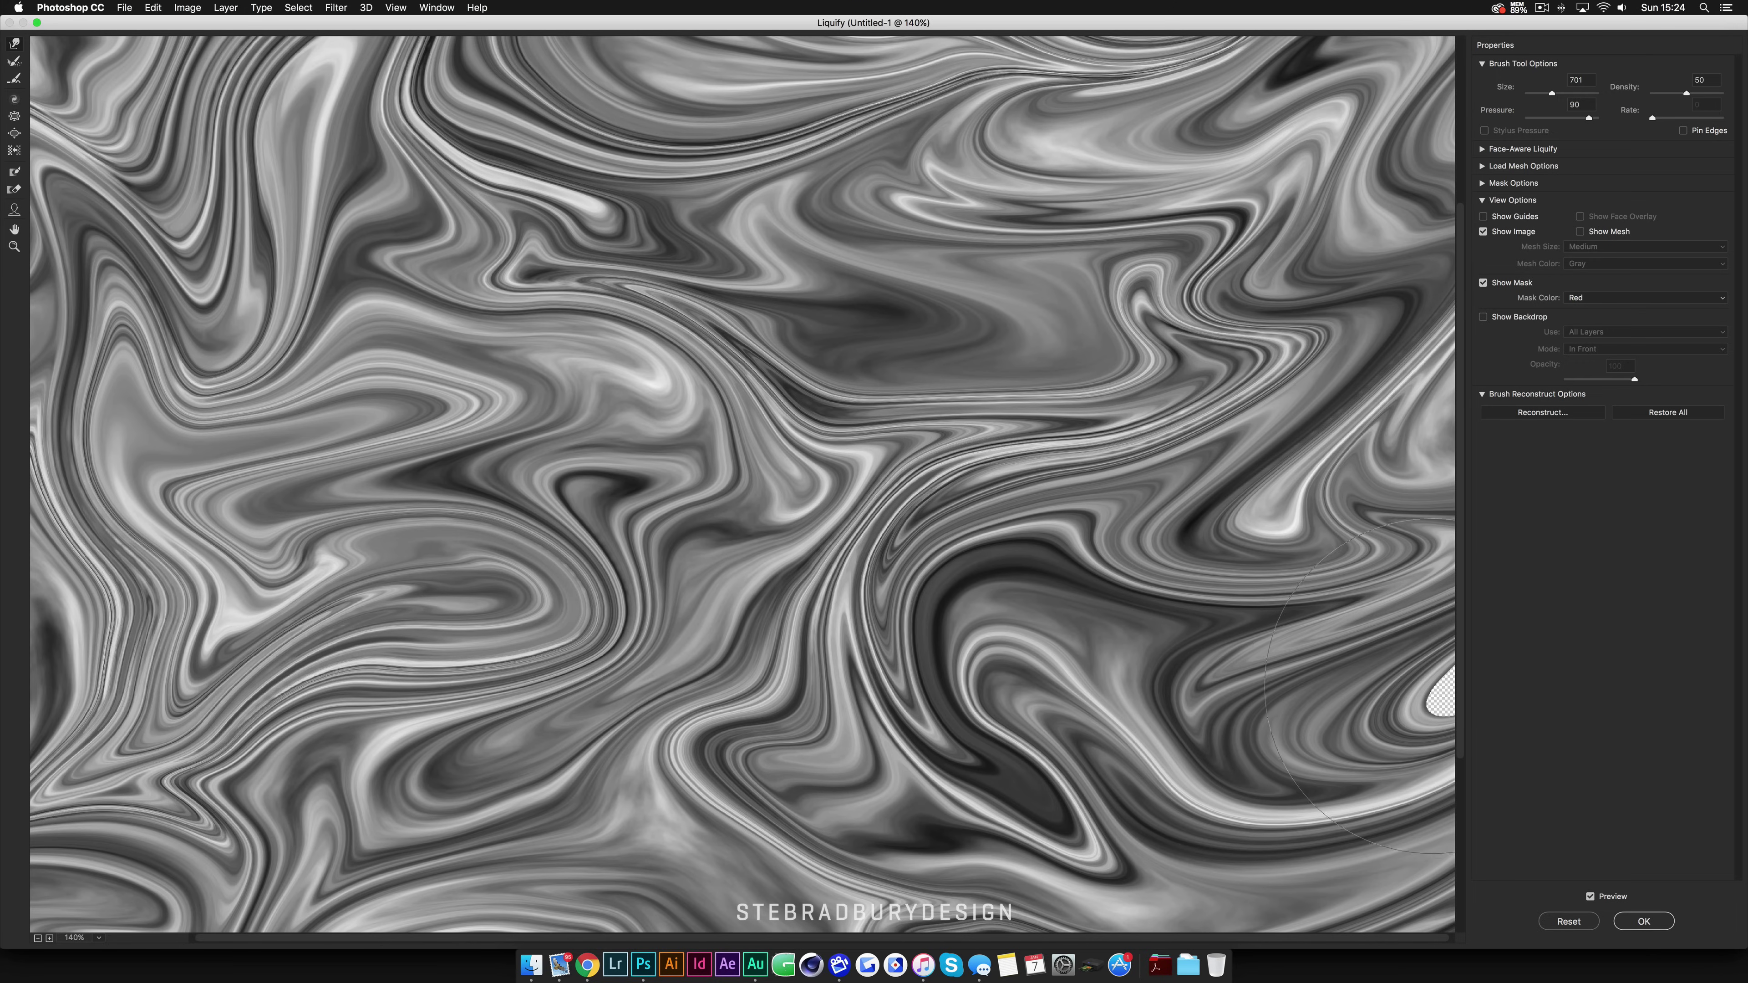
drag(1443, 664, 1443, 686)
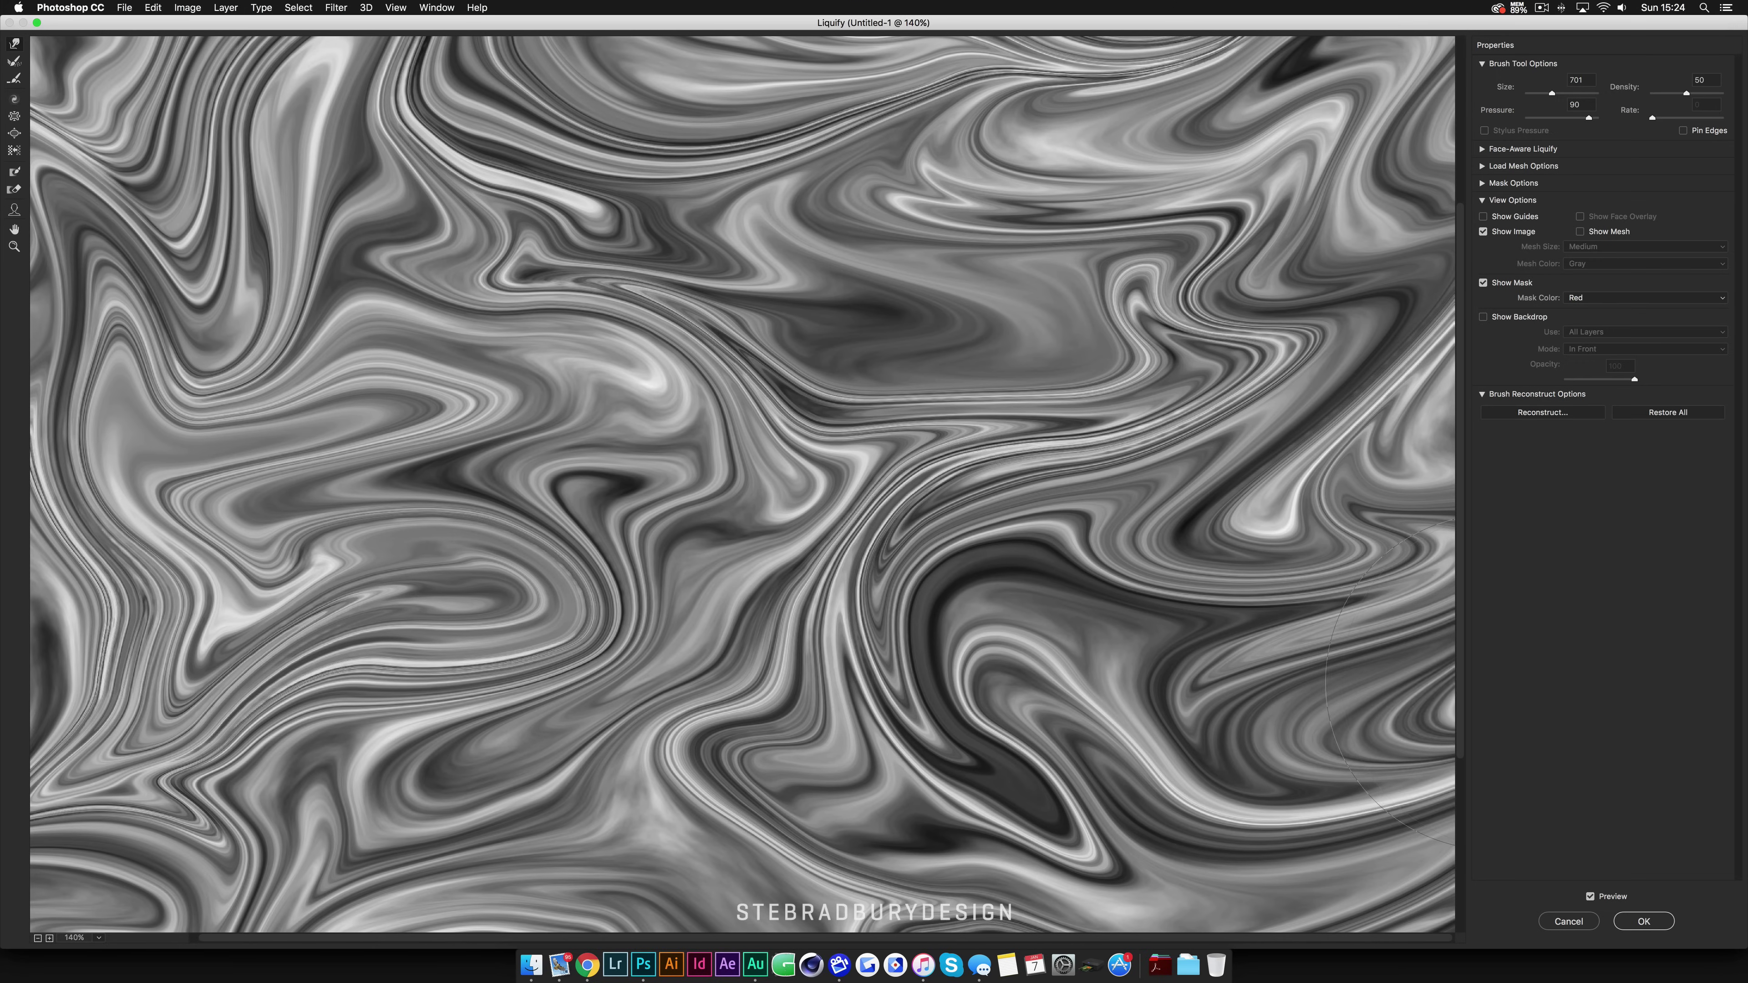
scroll(1158, 630, down, 3)
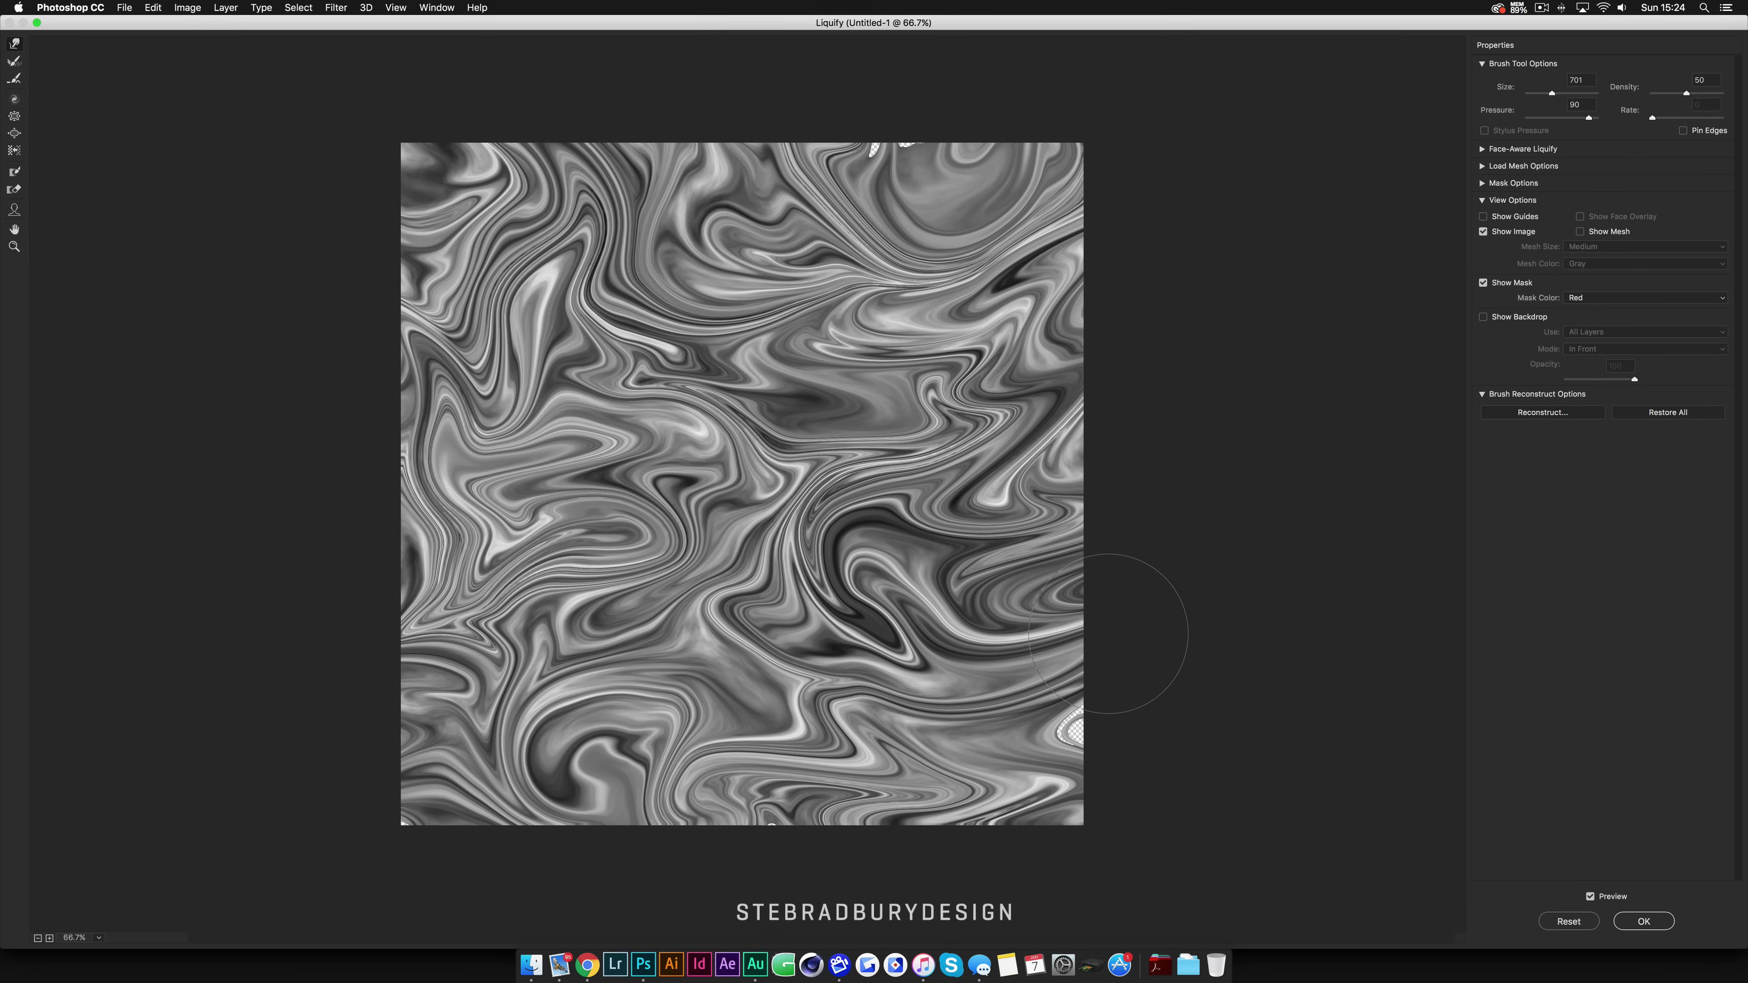
Step: Warp the texture outward along the bottom, left and top edges, covering the transparent gaps at the top
drag(916, 843, 492, 848)
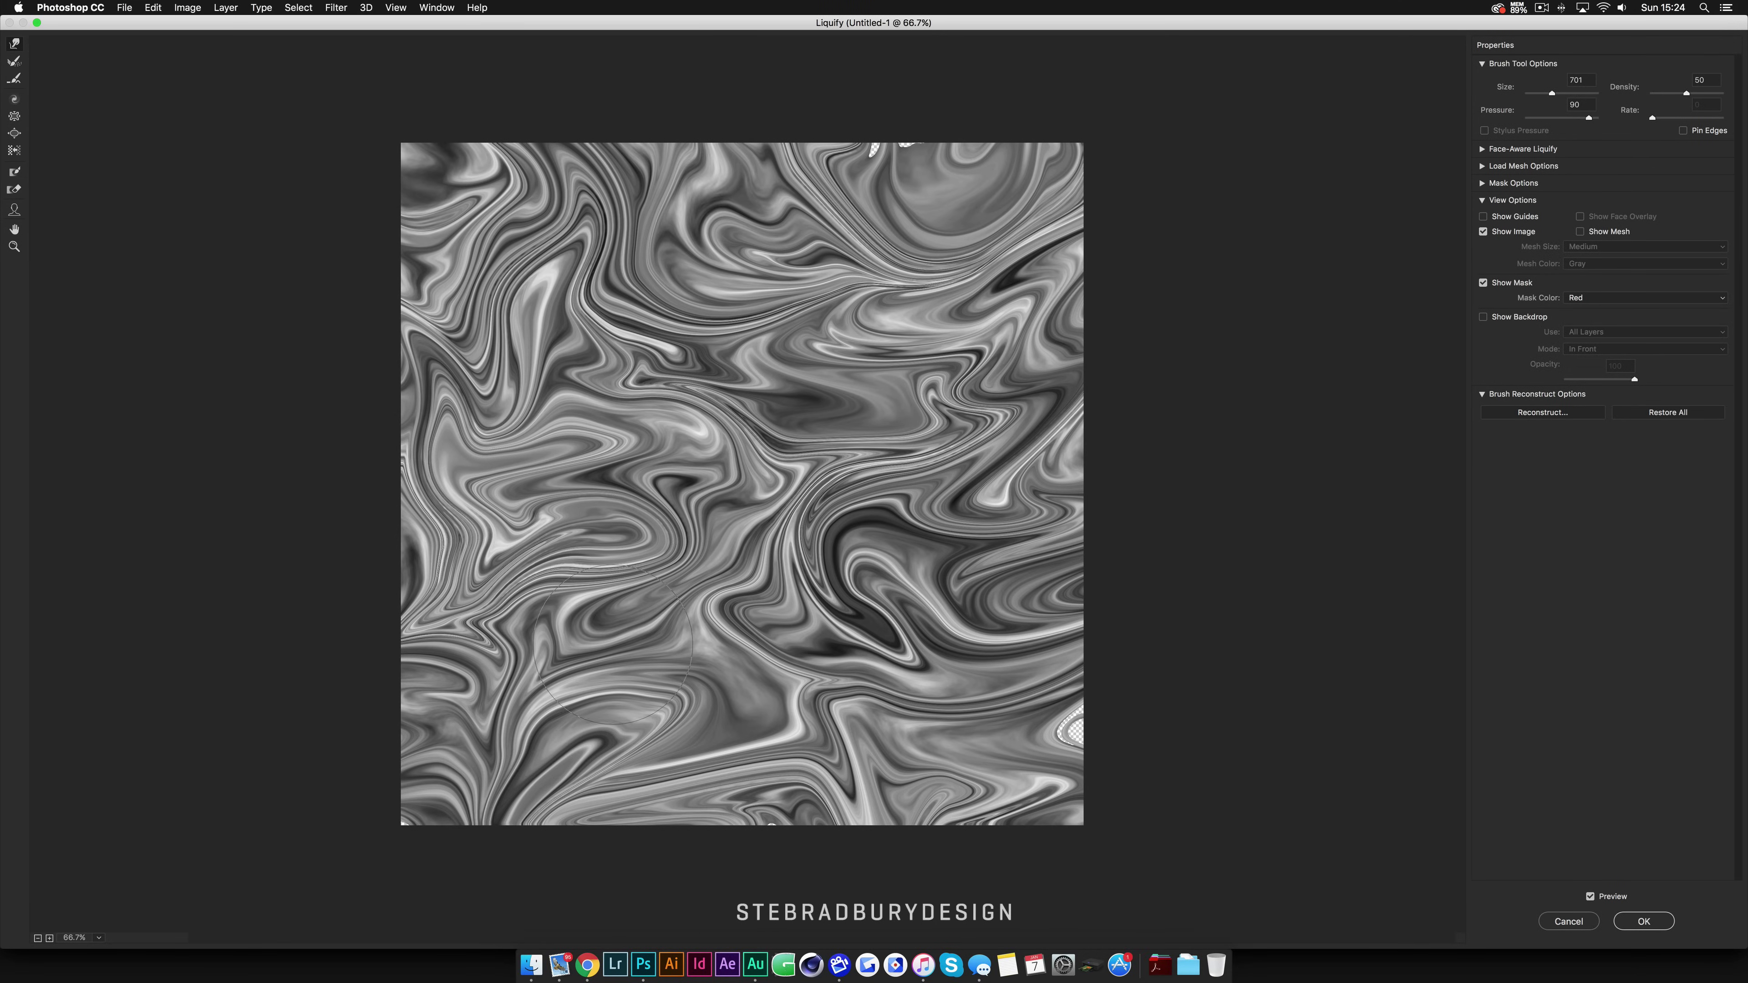
mouse_move(612, 647)
mouse_down()
mouse_move(355, 578)
mouse_move(354, 540)
mouse_up()
drag(581, 508, 325, 554)
mouse_move(537, 289)
mouse_down()
mouse_move(303, 337)
mouse_move(334, 96)
mouse_up()
drag(634, 279, 764, 165)
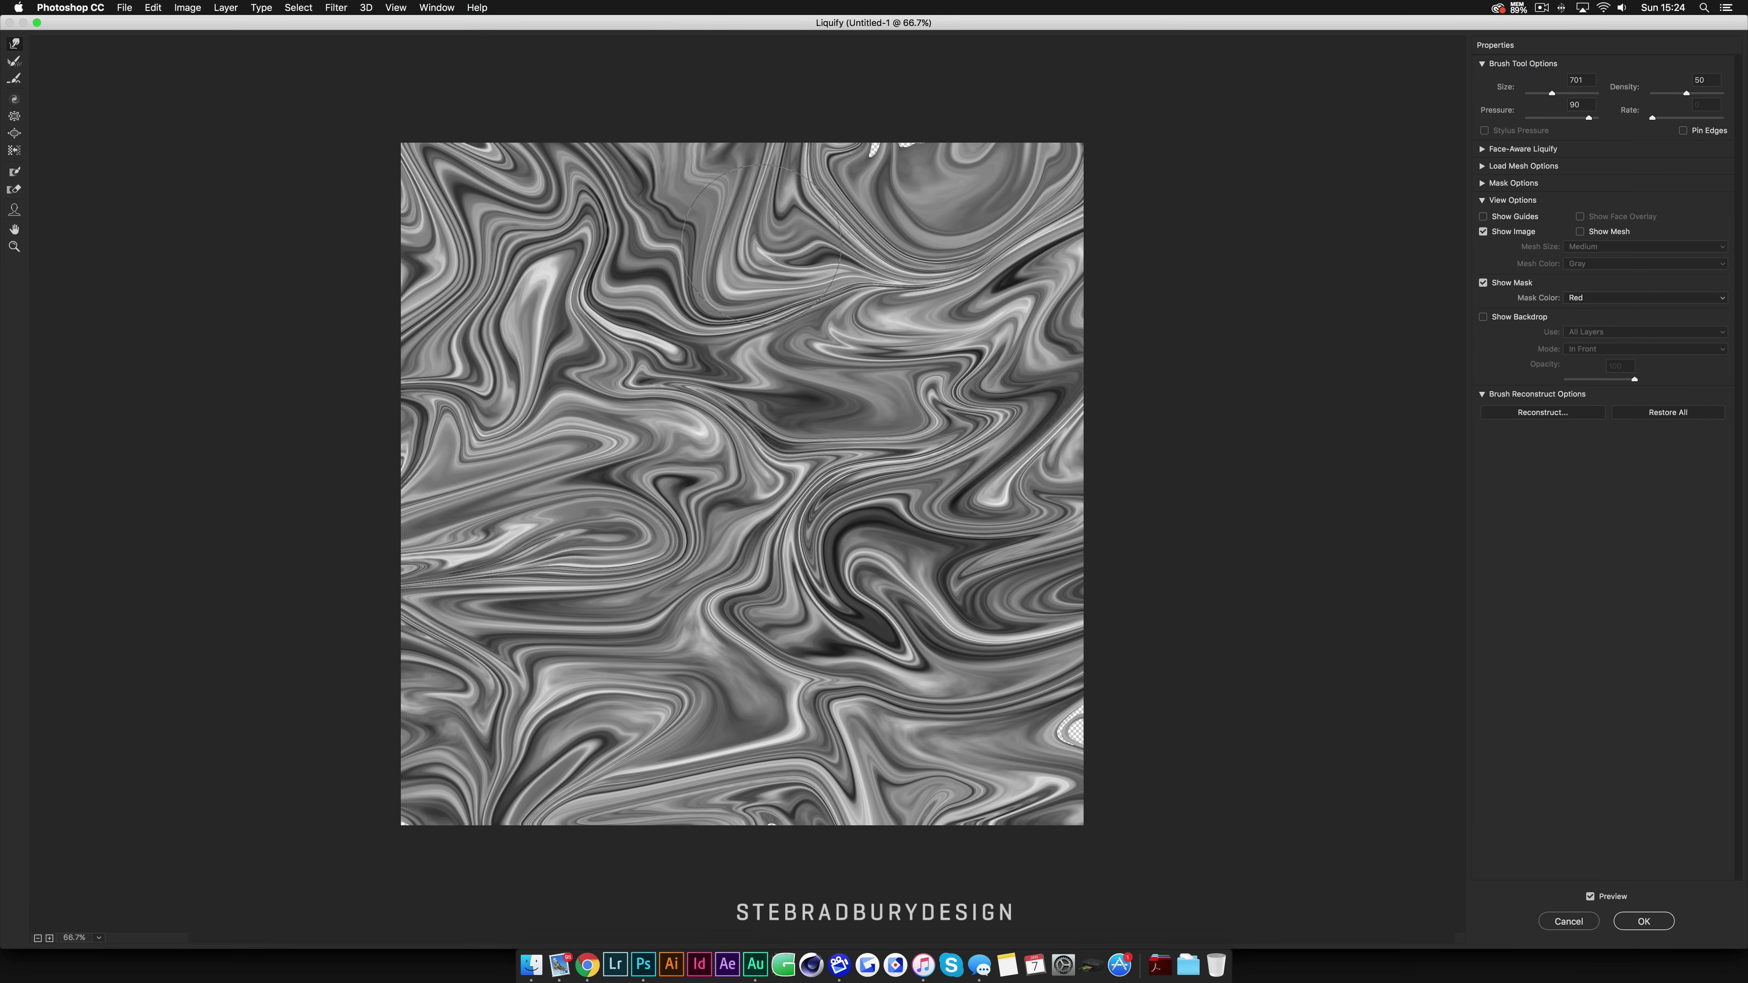
drag(847, 227, 929, 138)
drag(956, 221, 1025, 201)
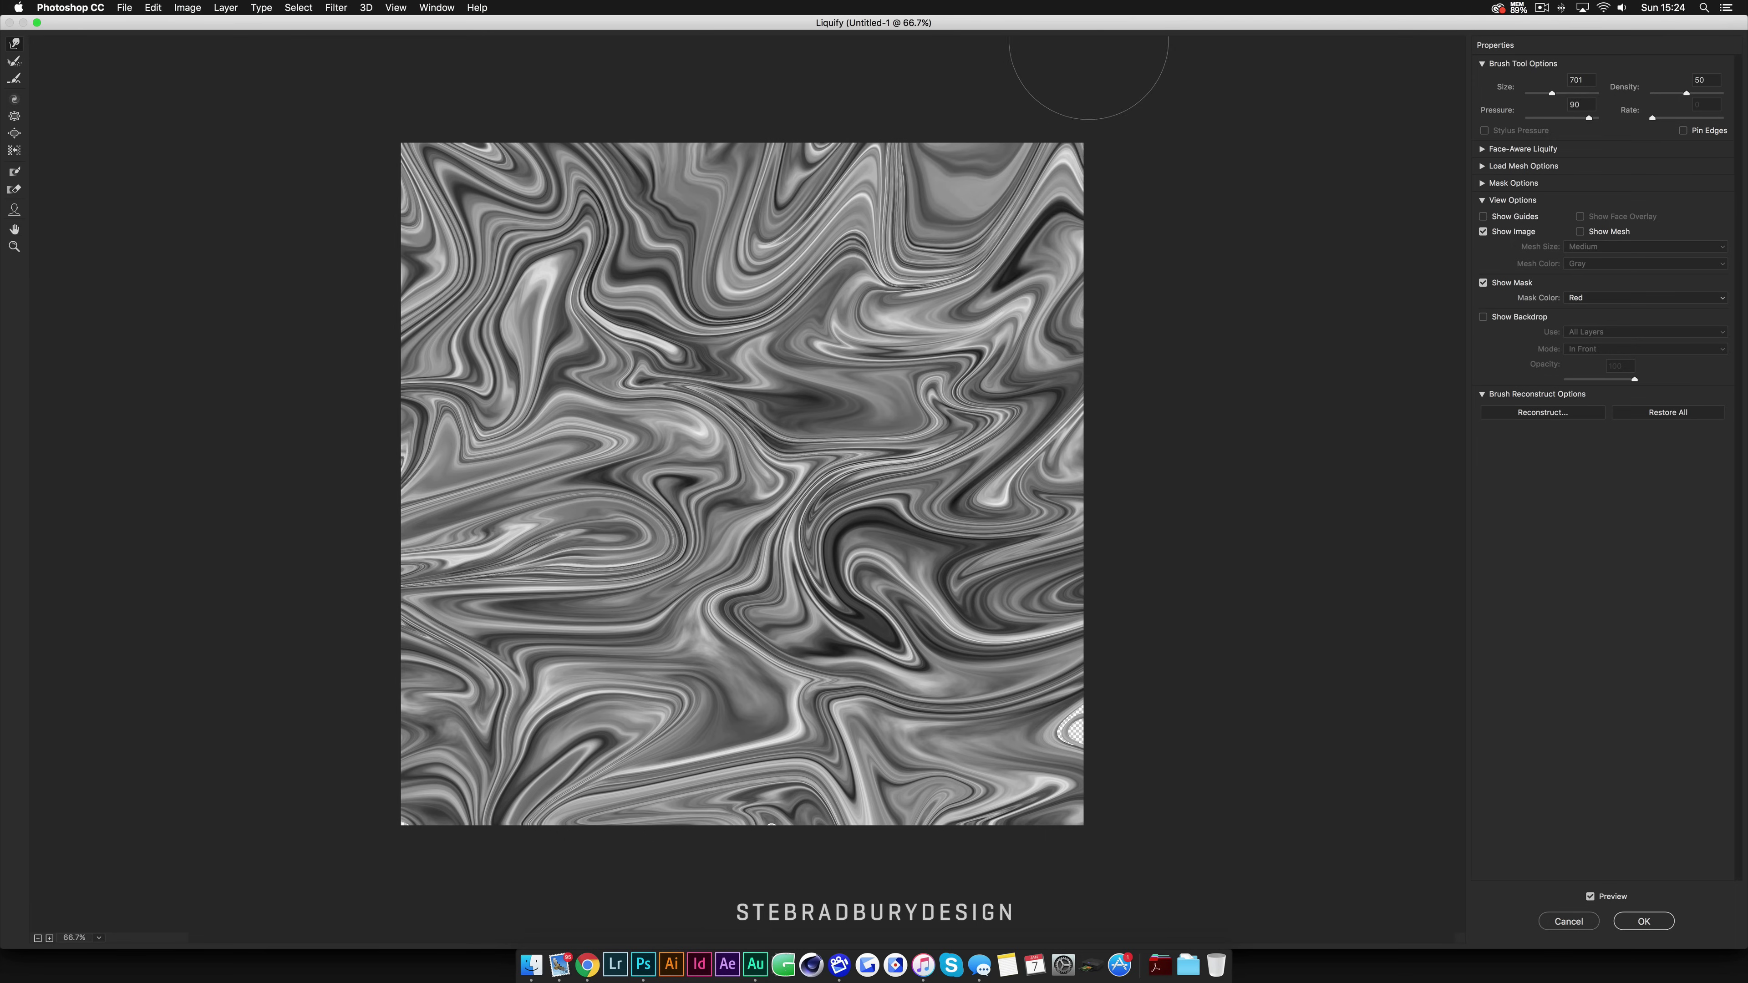
Step: Add further warp strokes in the upper right and centre, and push texture over the transparent gap at the lower right edge
drag(943, 310, 956, 93)
drag(864, 303, 815, 486)
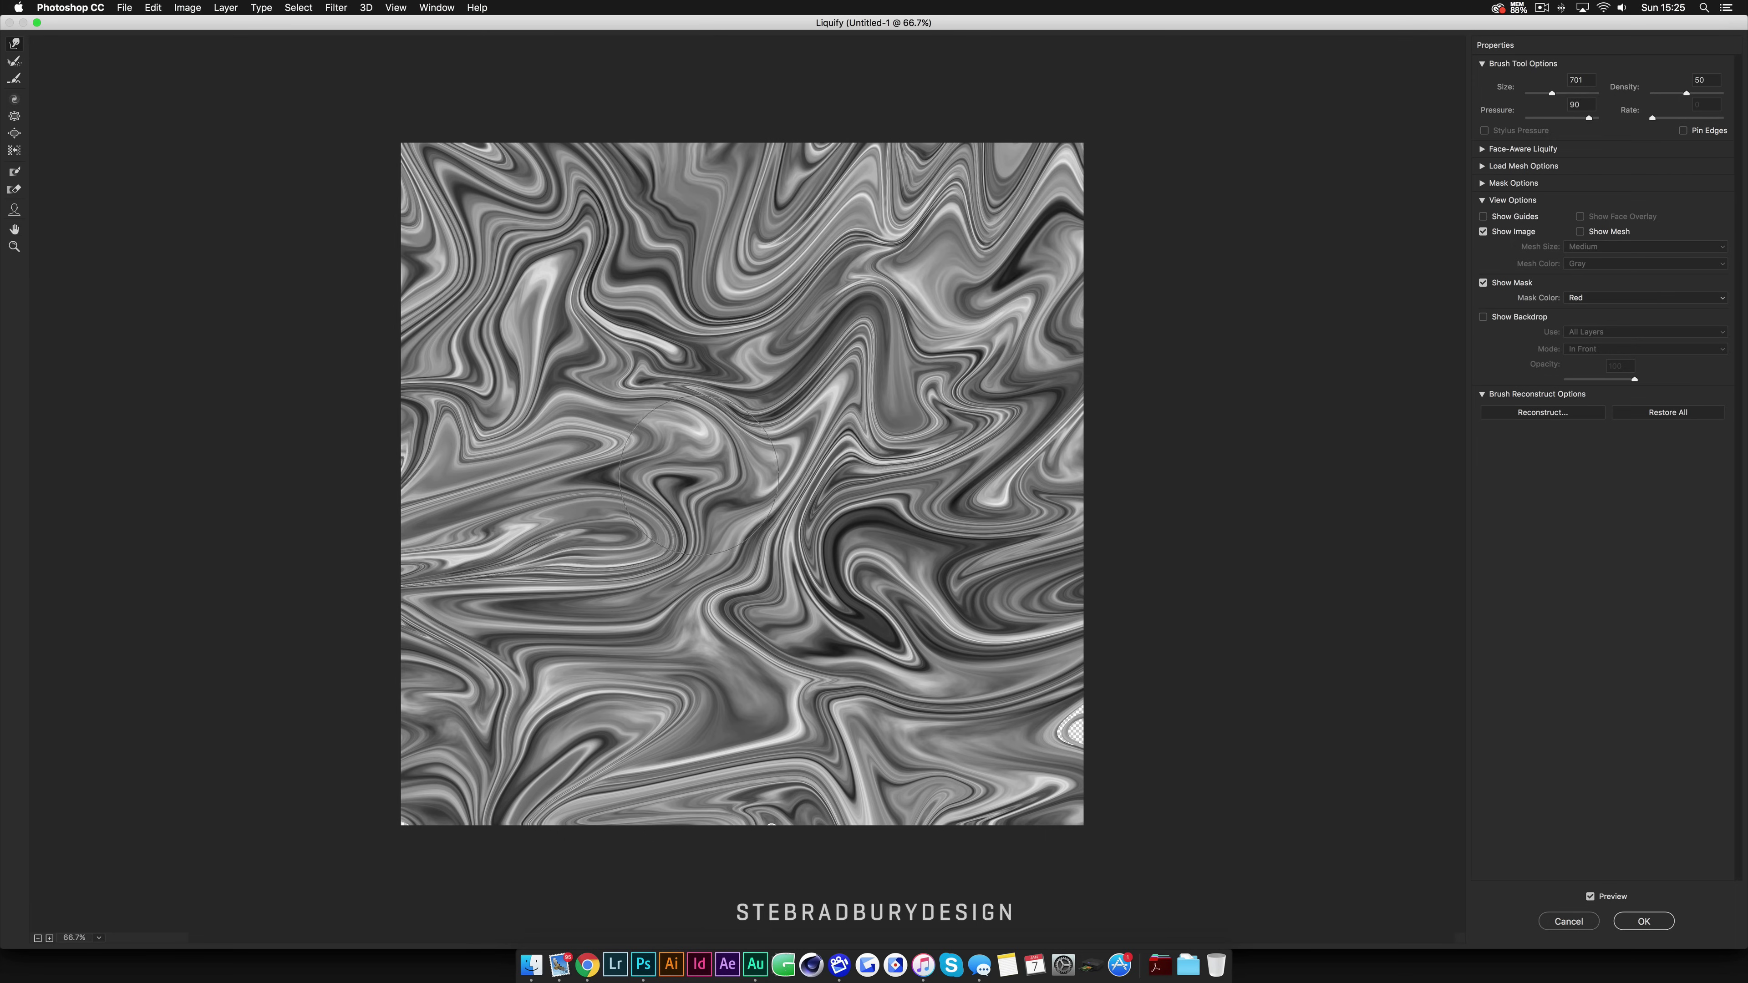
drag(699, 475, 677, 458)
drag(685, 561, 636, 568)
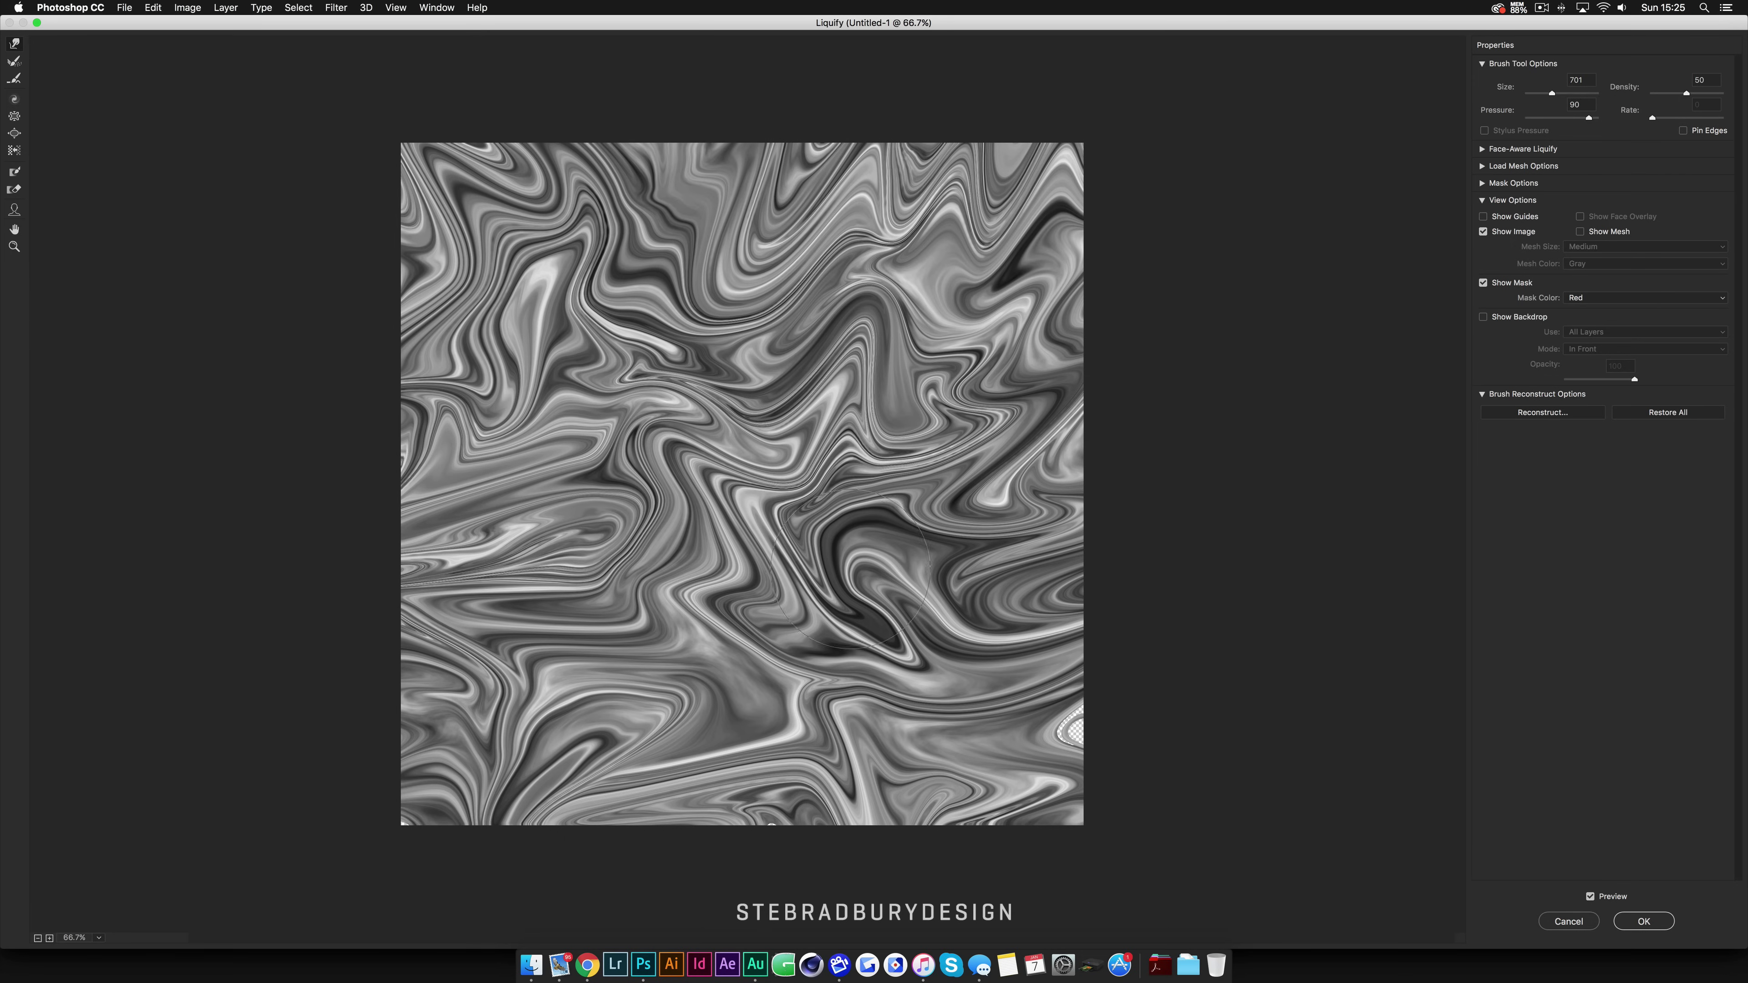
drag(905, 386, 878, 303)
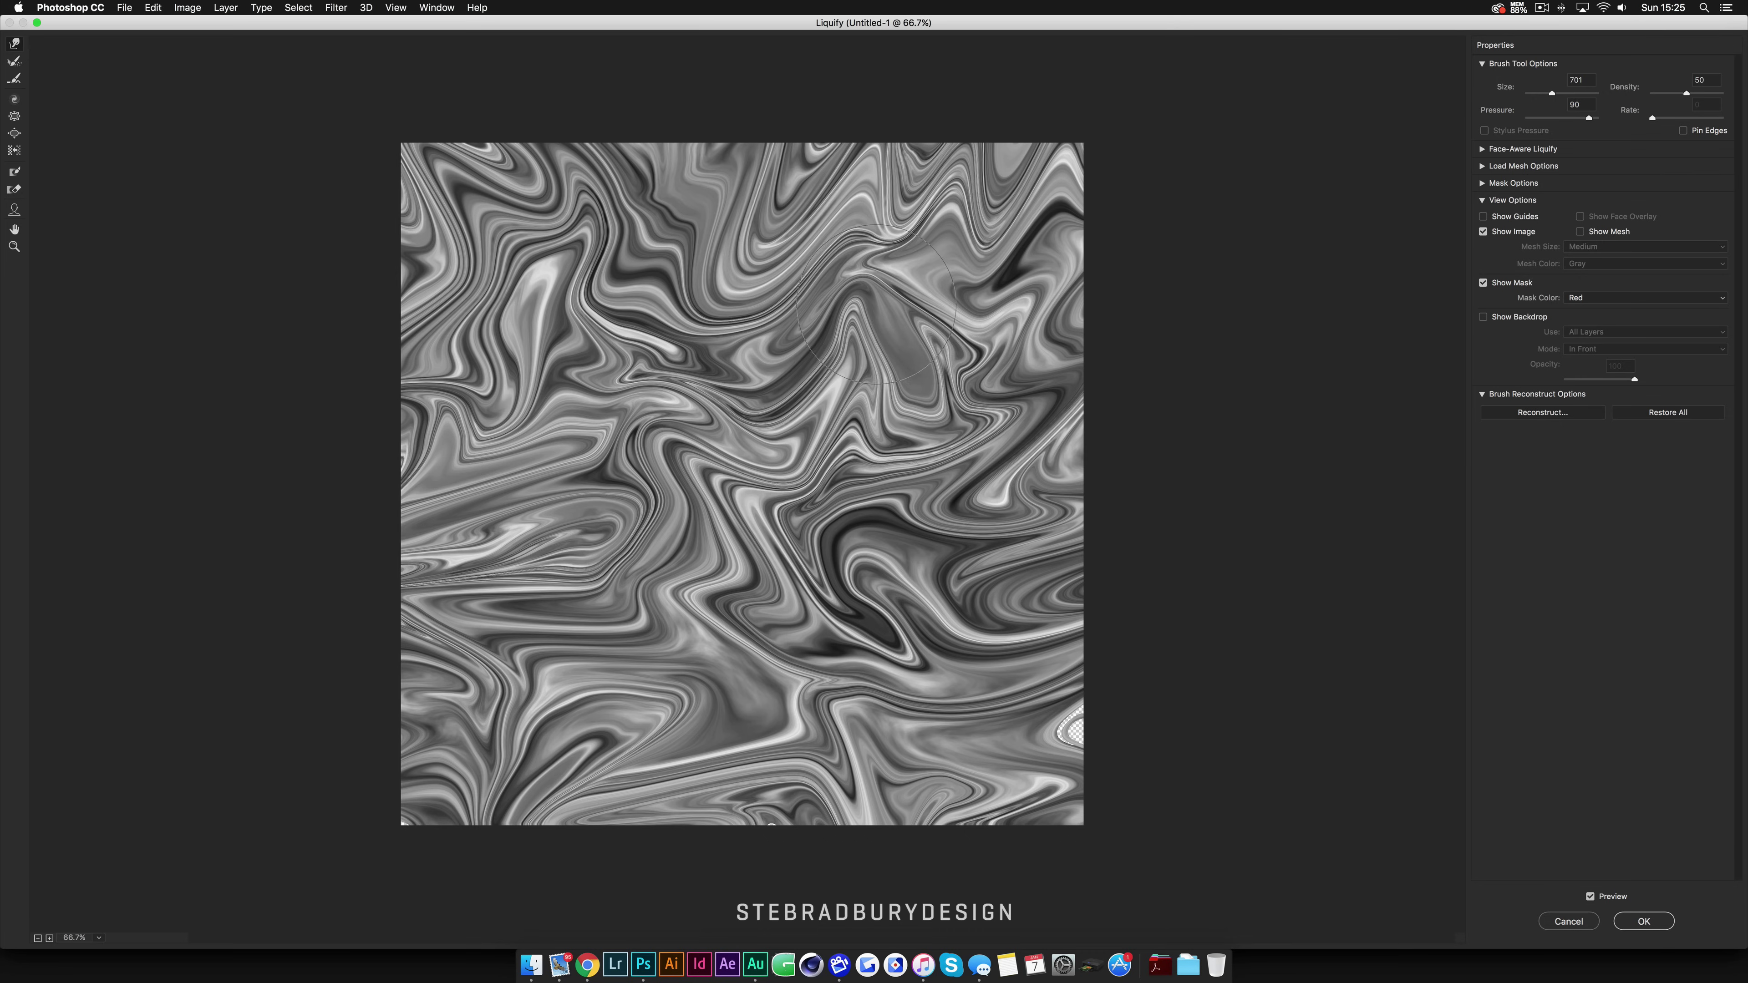
drag(777, 785, 1005, 744)
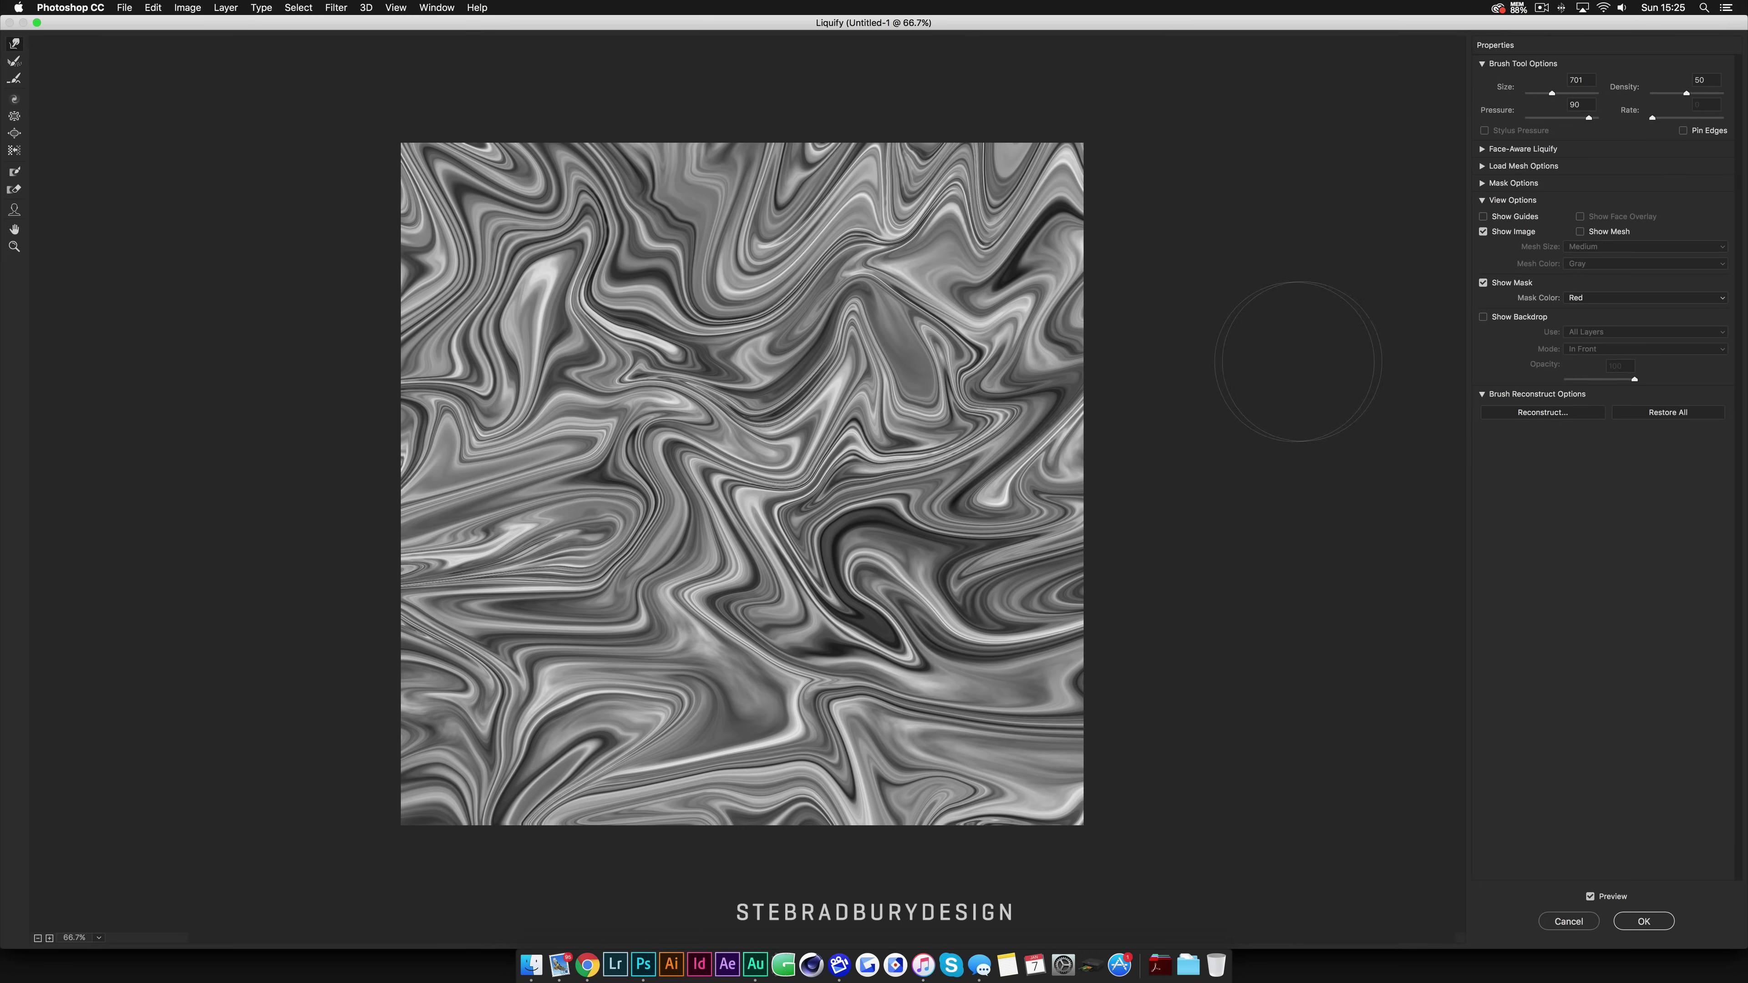
Step: Reconstruct the Liquify warp with the Revert Reconstruction amount set to 97
click(1479, 395)
click(1481, 394)
click(1541, 413)
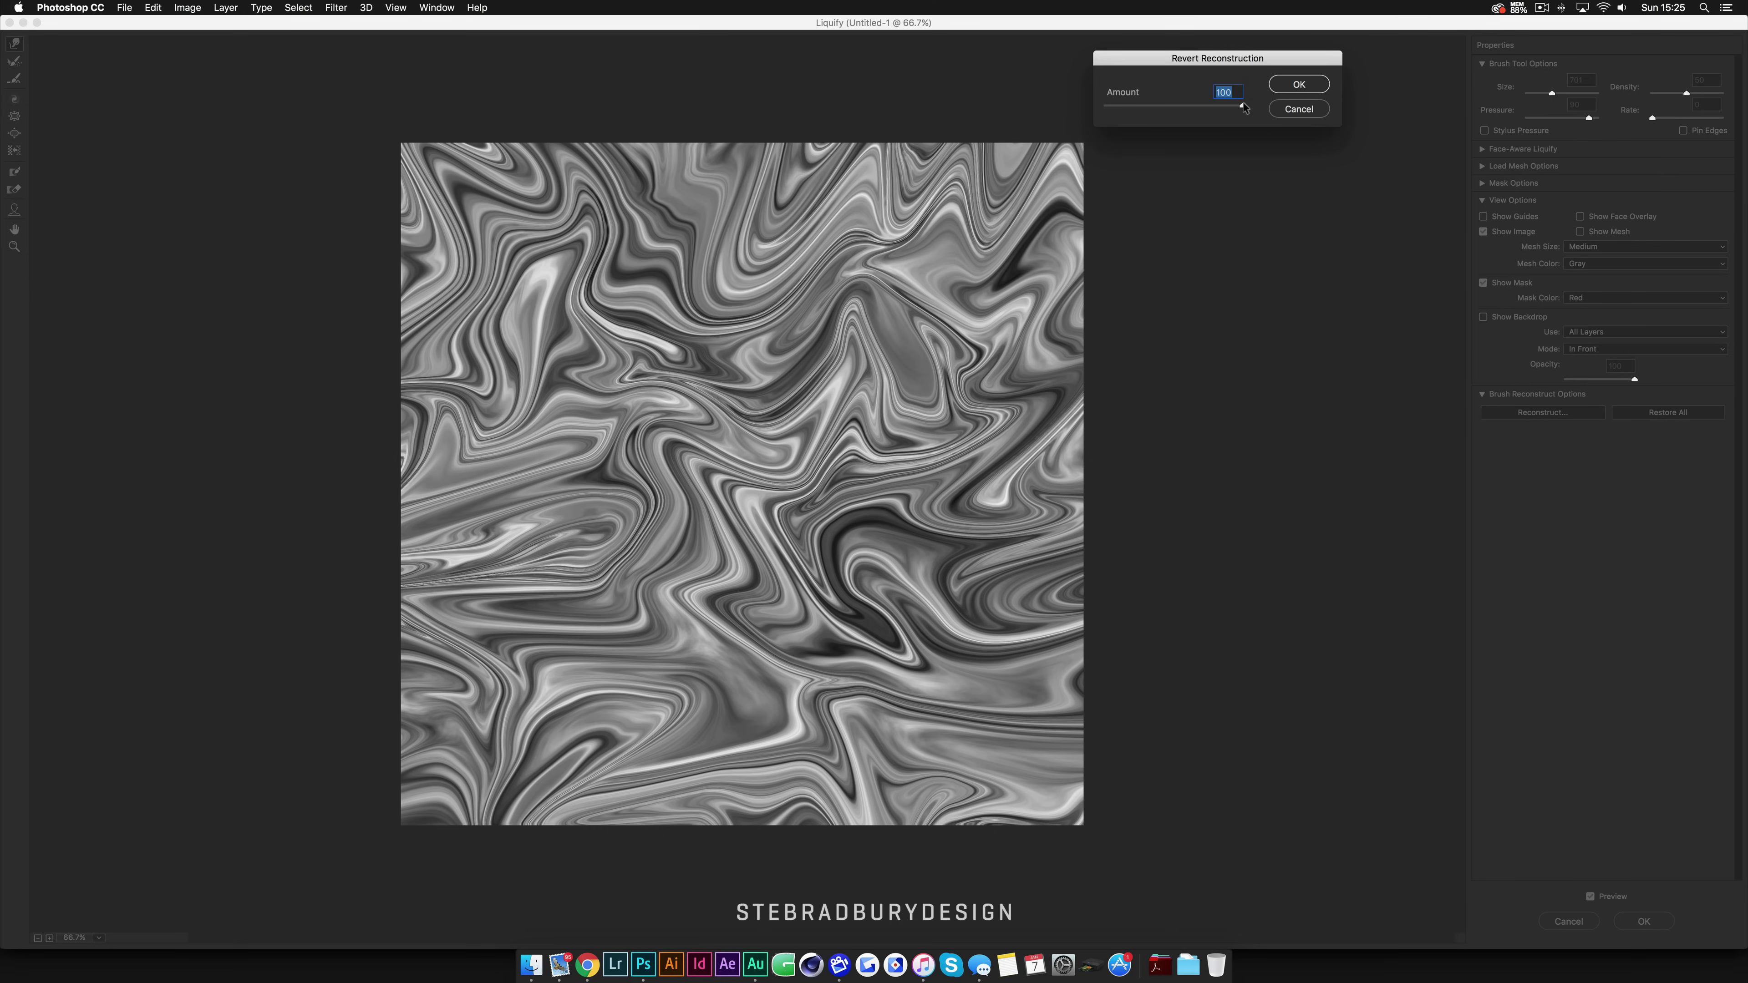
mouse_move(1242, 105)
mouse_down()
mouse_move(1035, 117)
mouse_move(1242, 108)
mouse_move(1104, 111)
mouse_move(1226, 109)
mouse_up()
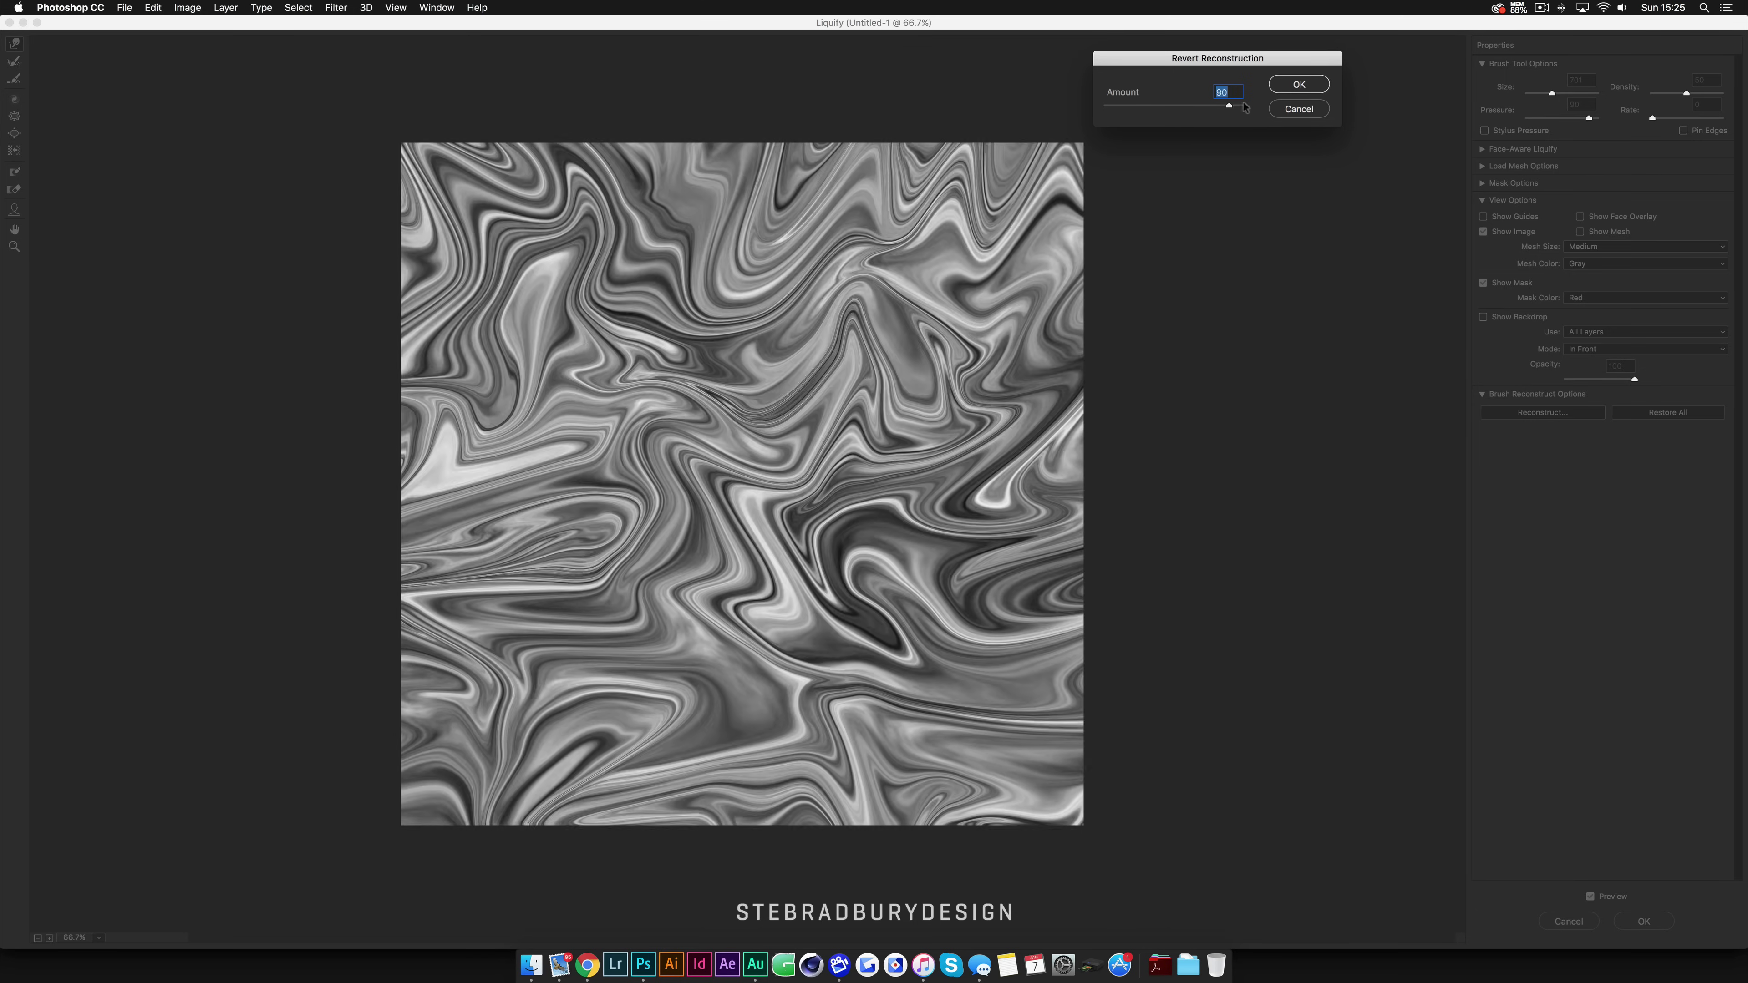
mouse_move(1222, 107)
mouse_down()
mouse_move(1276, 109)
mouse_move(1238, 107)
mouse_up()
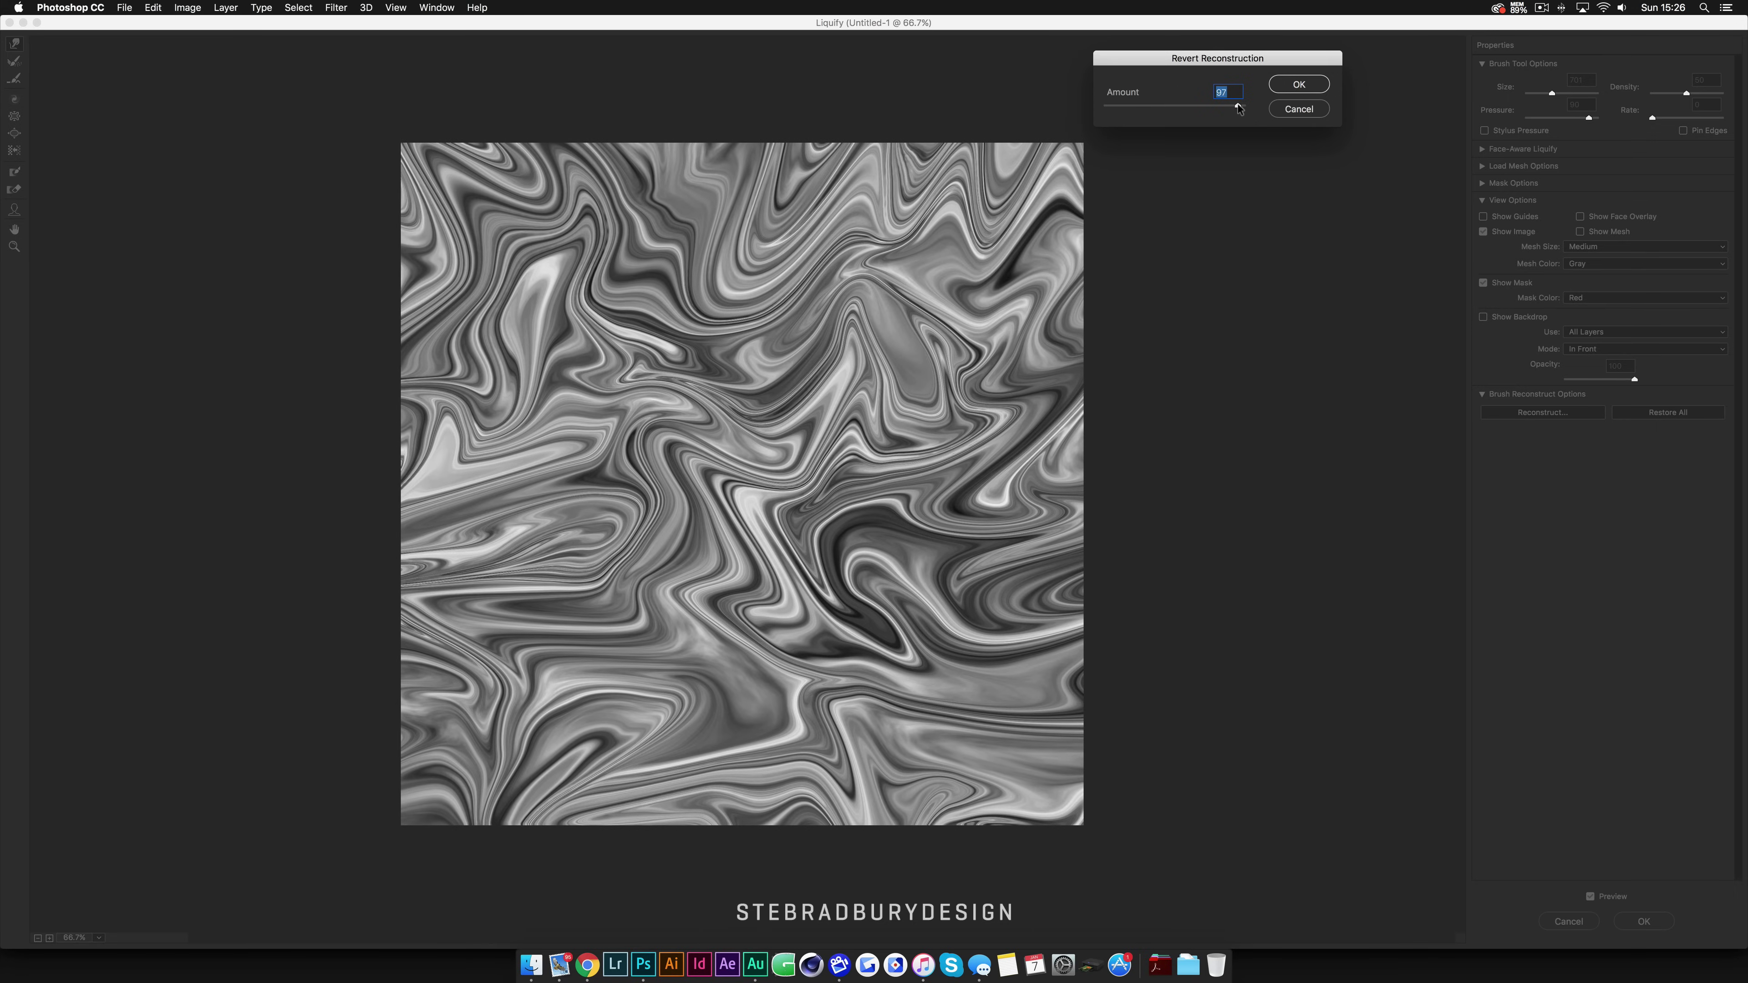
click(1285, 84)
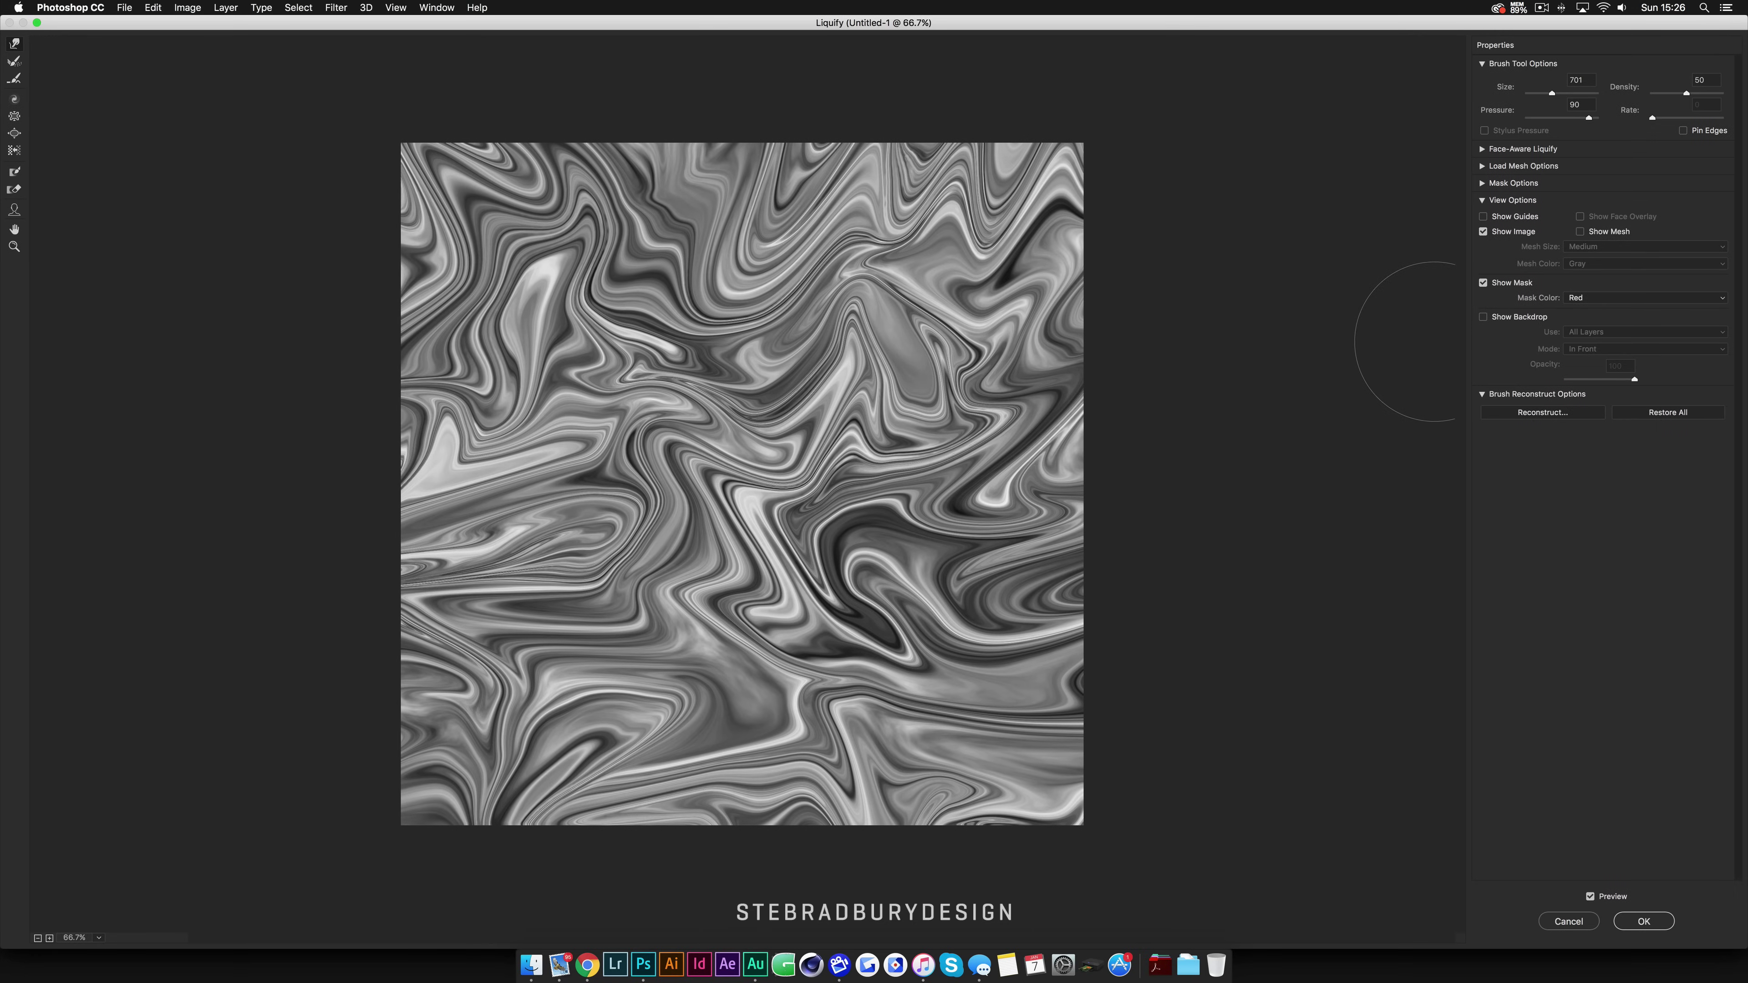
Step: Apply the Liquify filter to the layer and duplicate the warped layer
click(1643, 921)
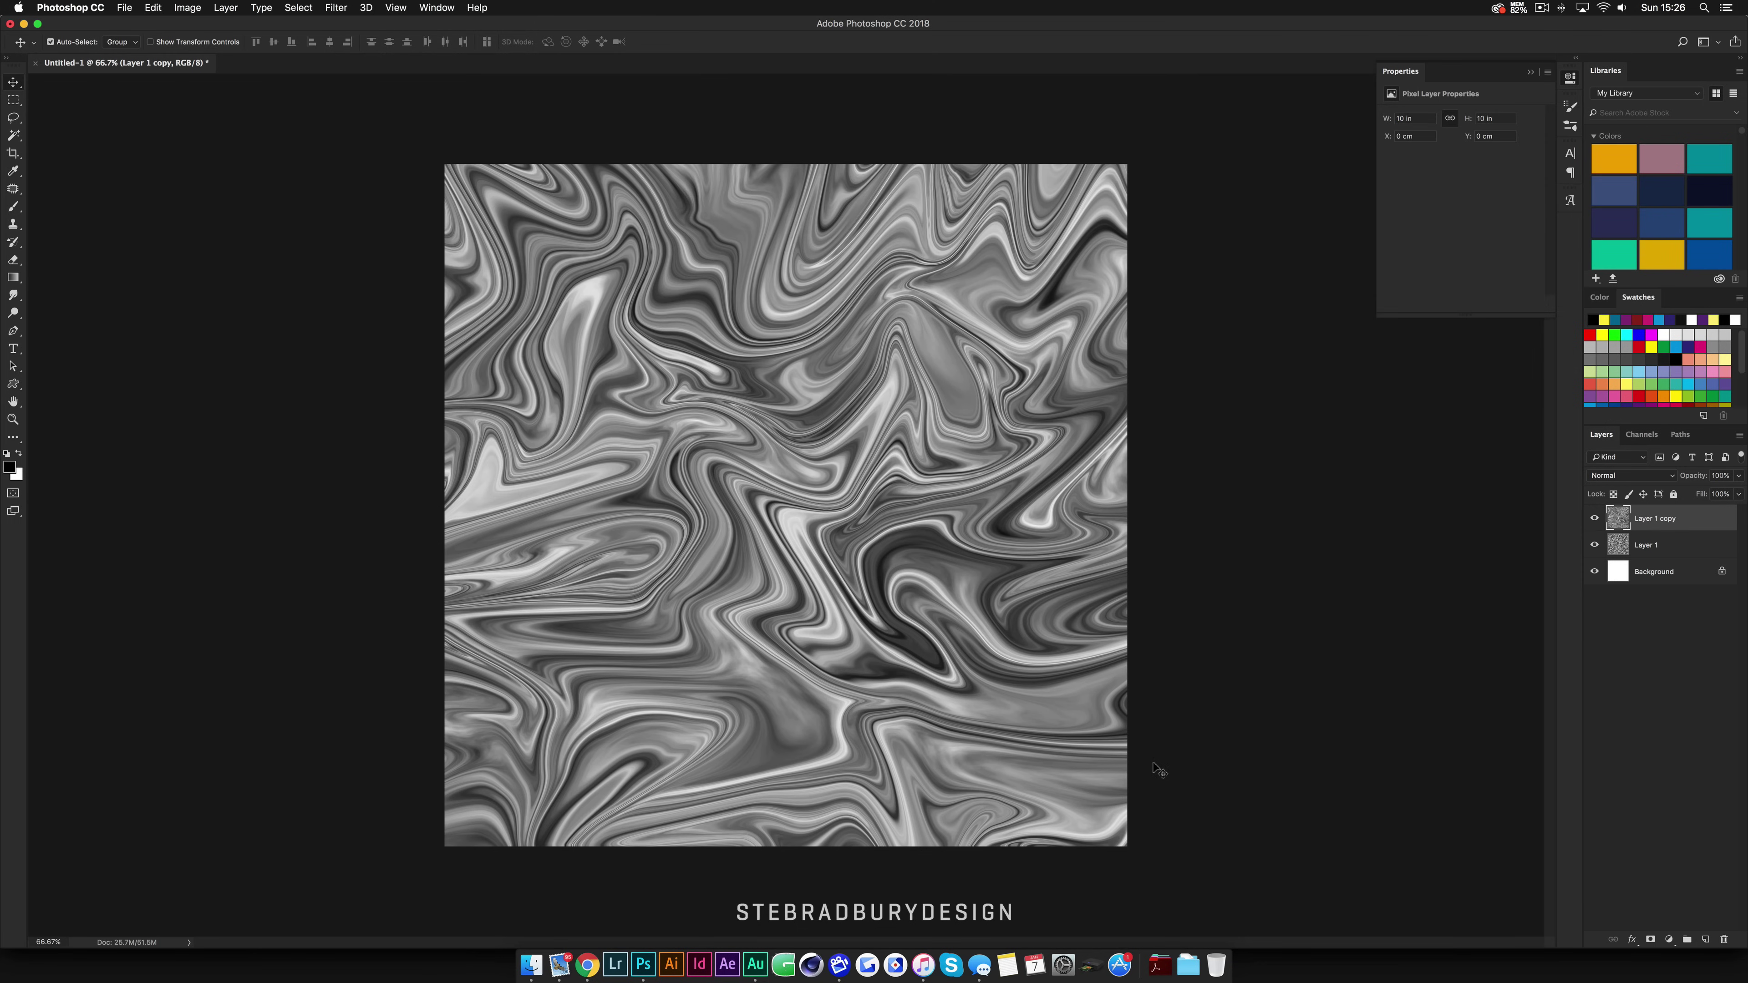
key(super+j)
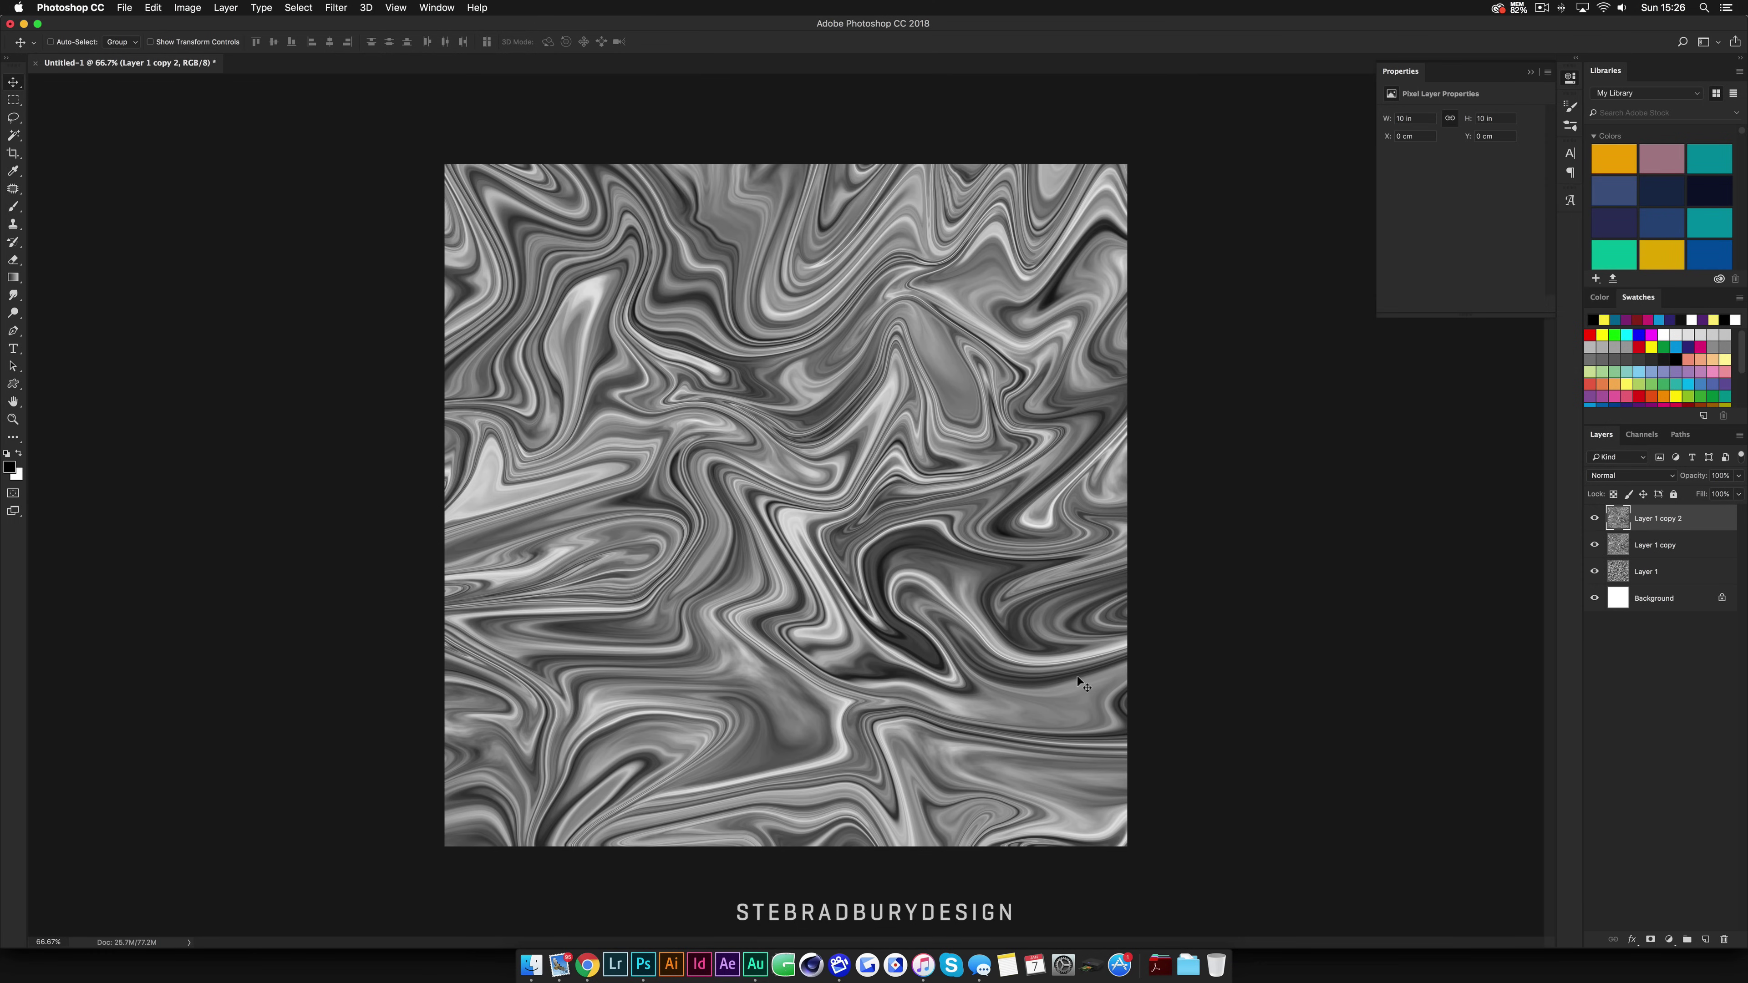
Step: Add a Gradient Map adjustment layer above the warped texture and open its gradient for editing
scroll(1076, 677, down, 2)
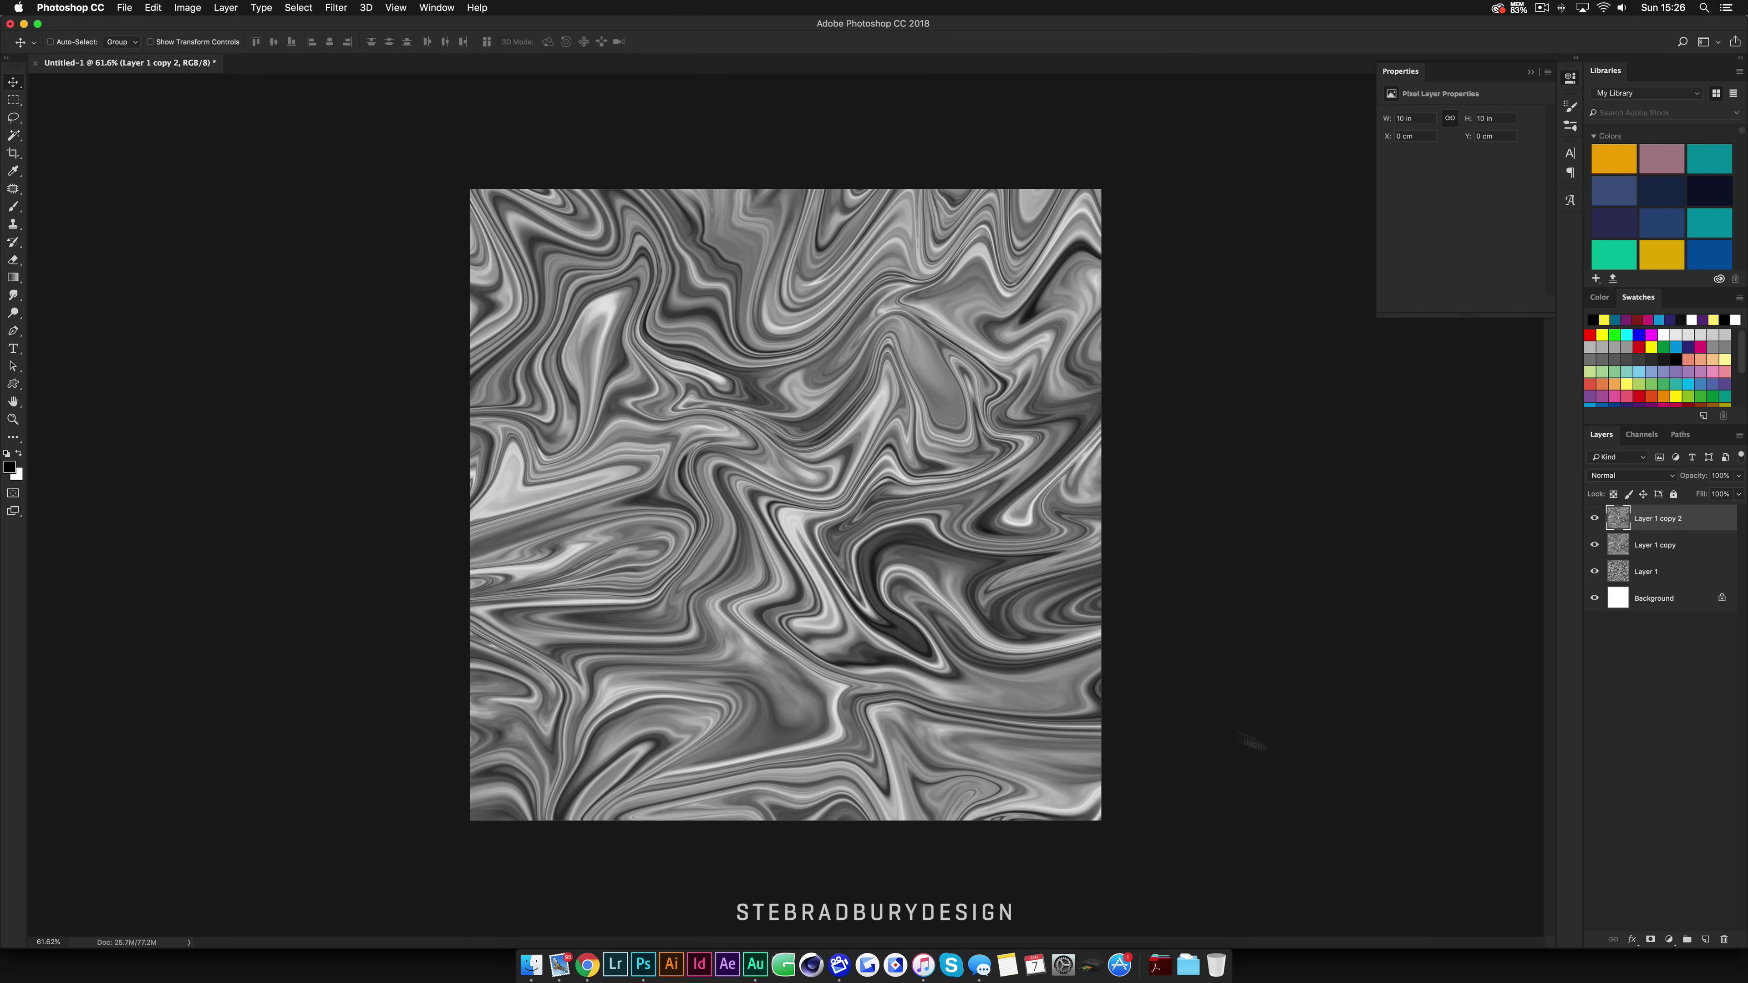
click(1672, 943)
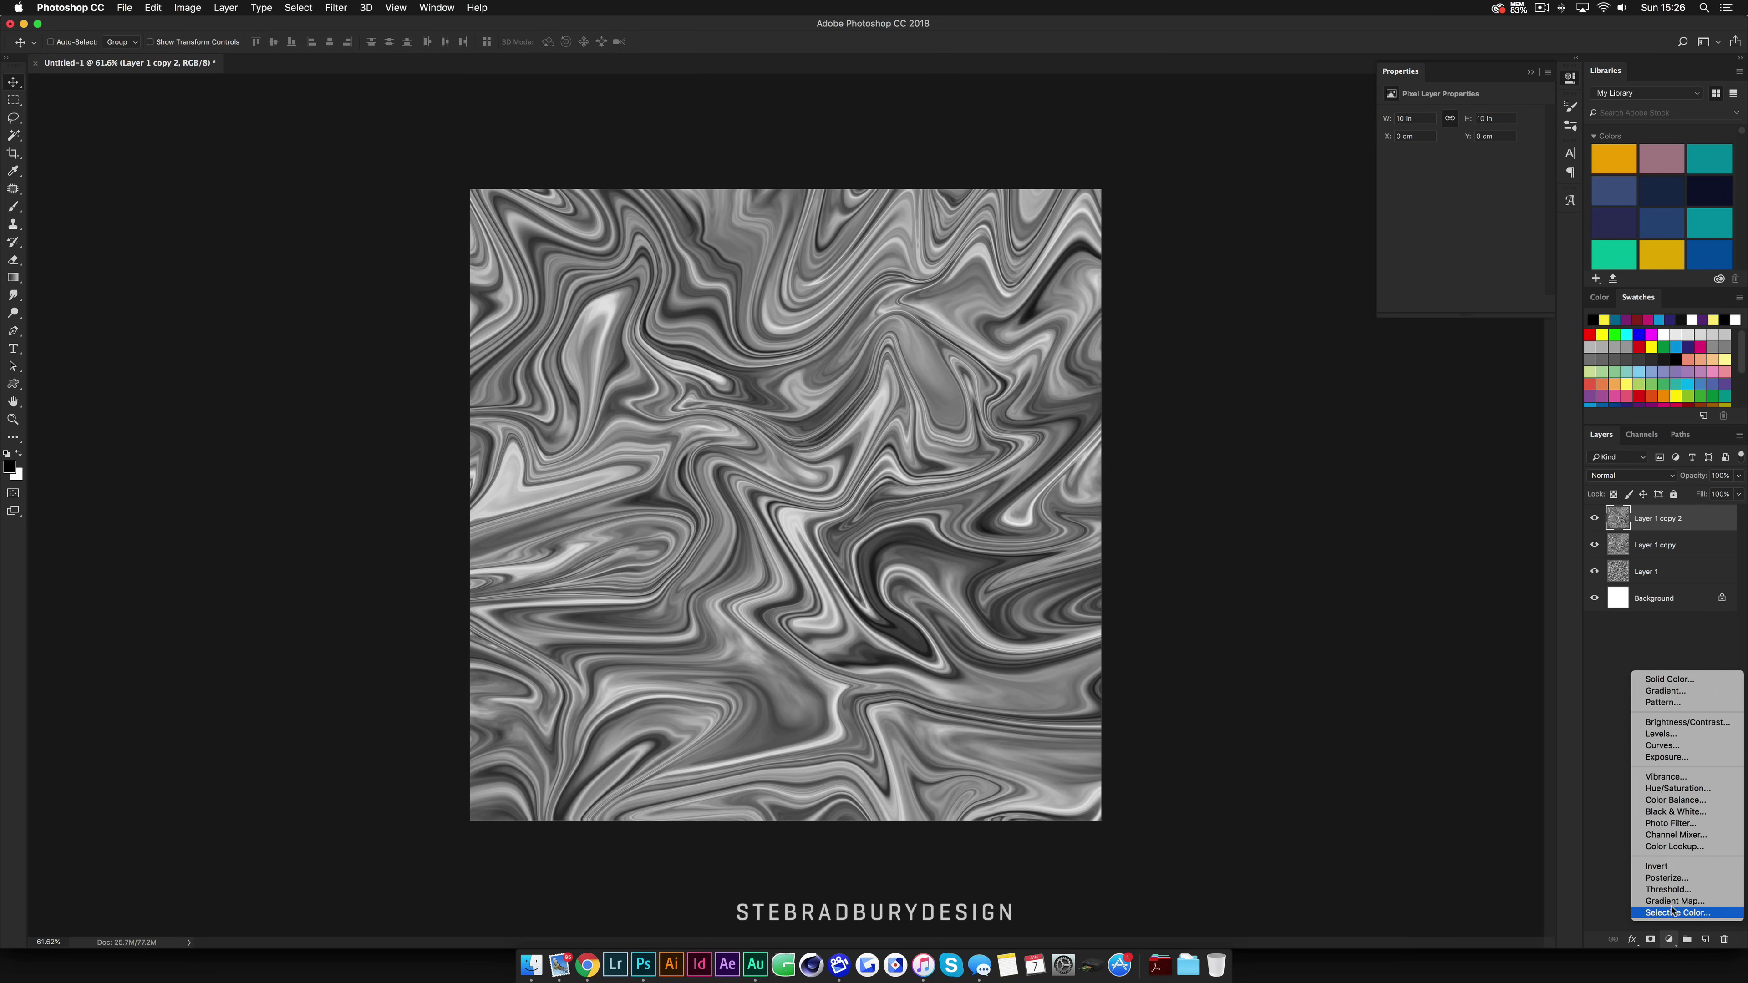
click(1701, 902)
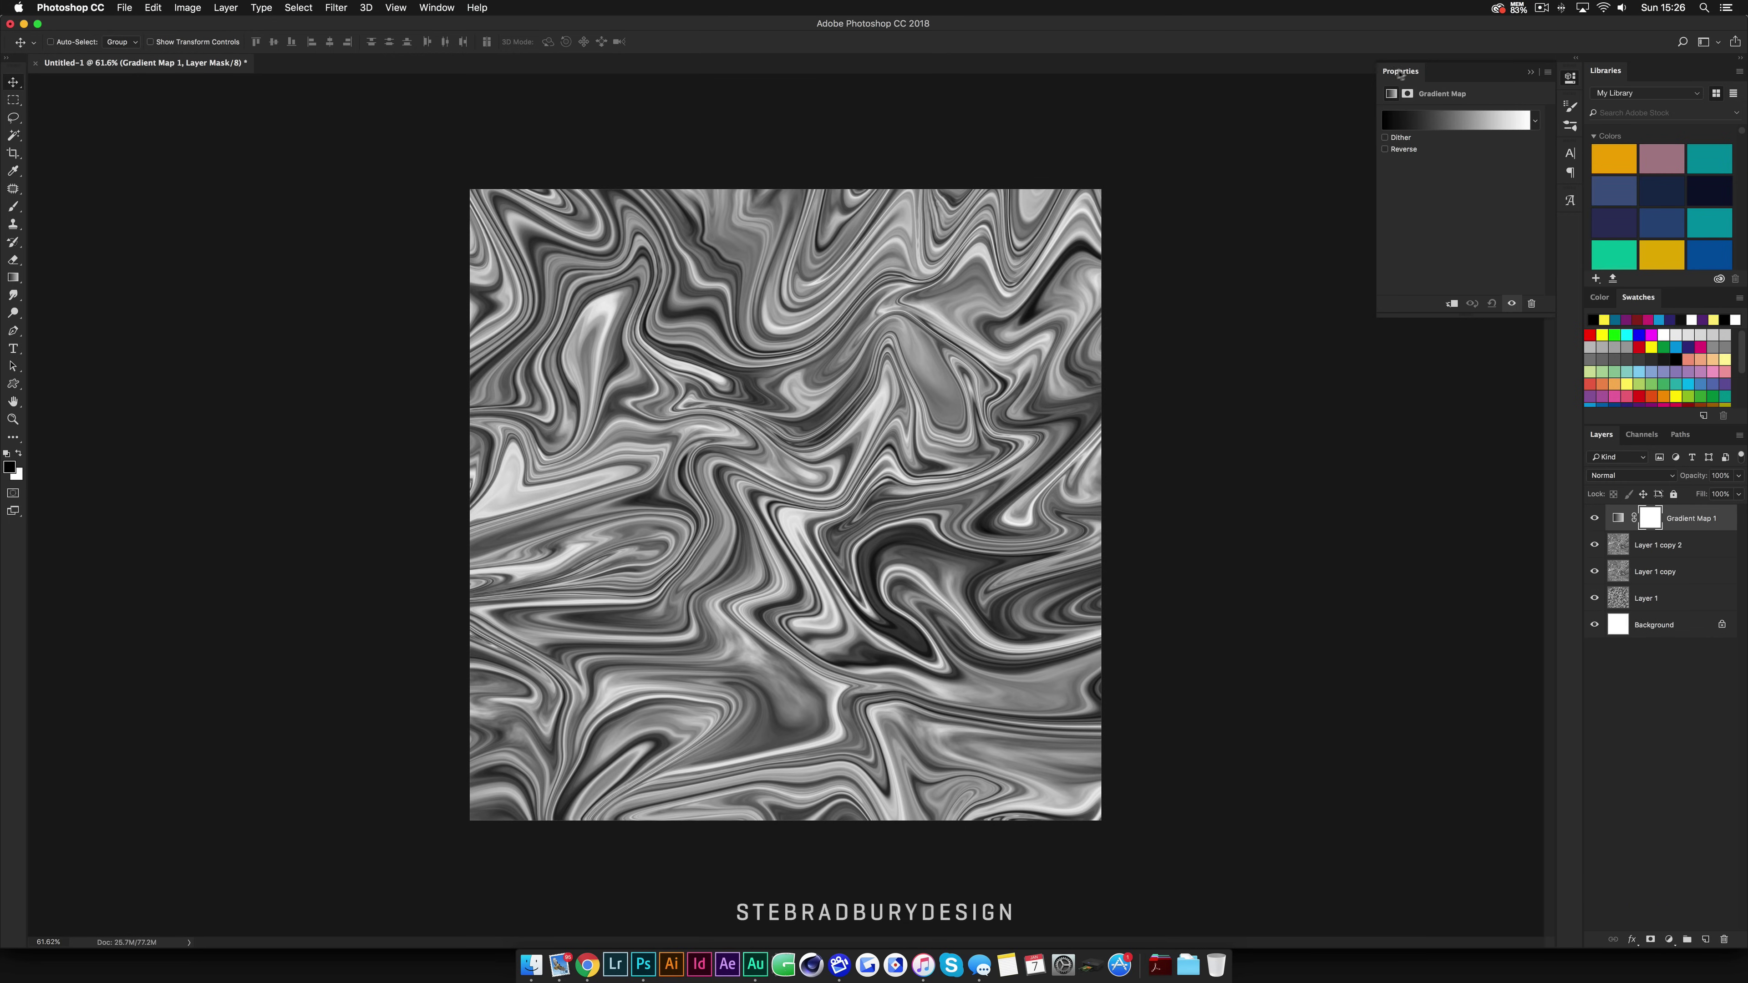
click(1435, 122)
drag(1269, 293, 1289, 216)
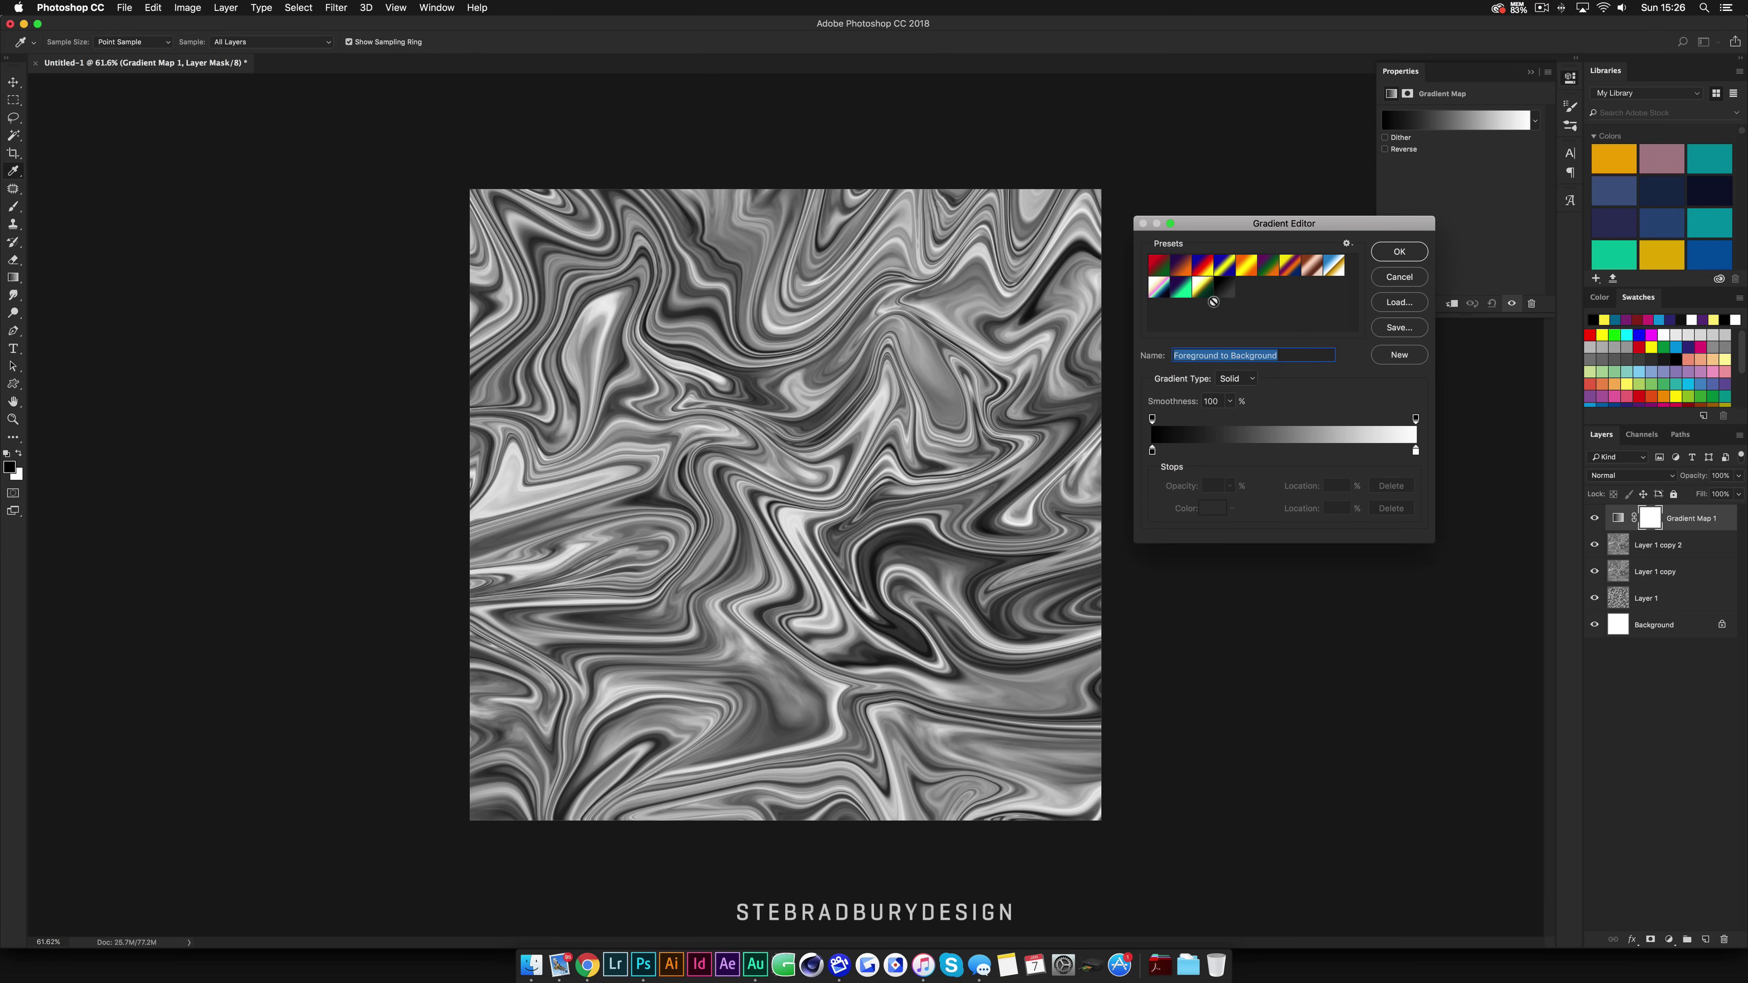
Step: Apply the purple-to-green gradient preset, moving the green stop closer to the end and the purple stop to 39%
click(1182, 289)
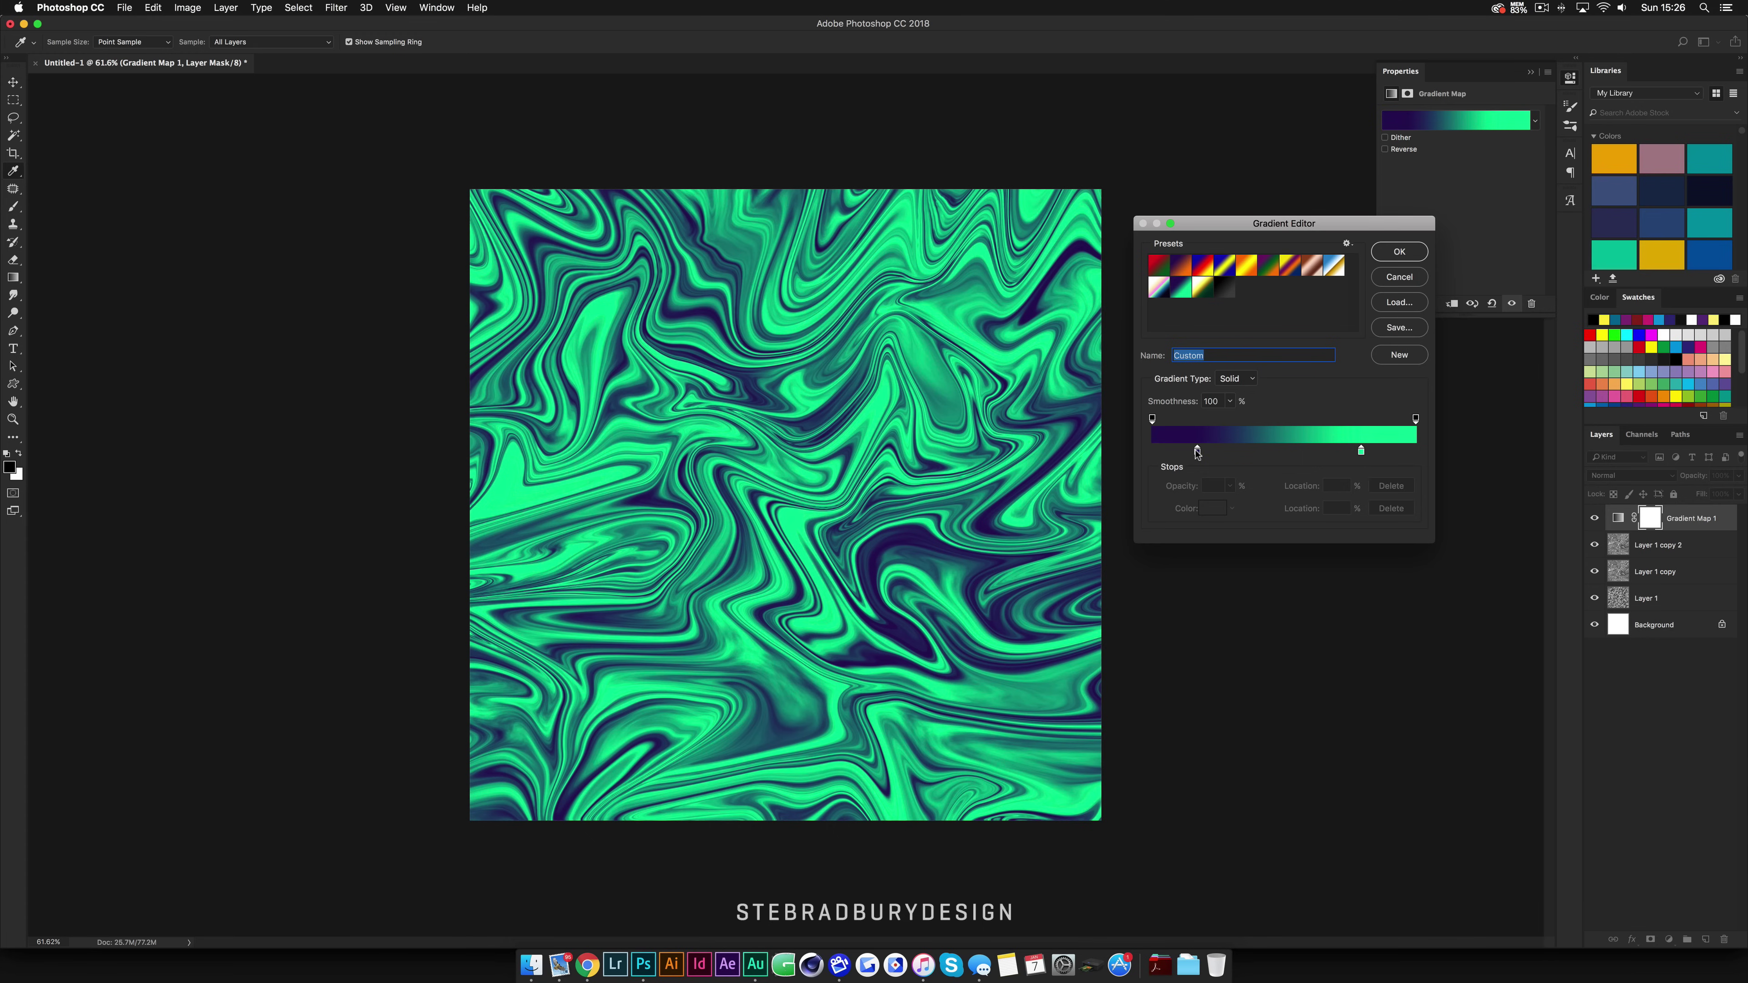
drag(1198, 452, 1249, 453)
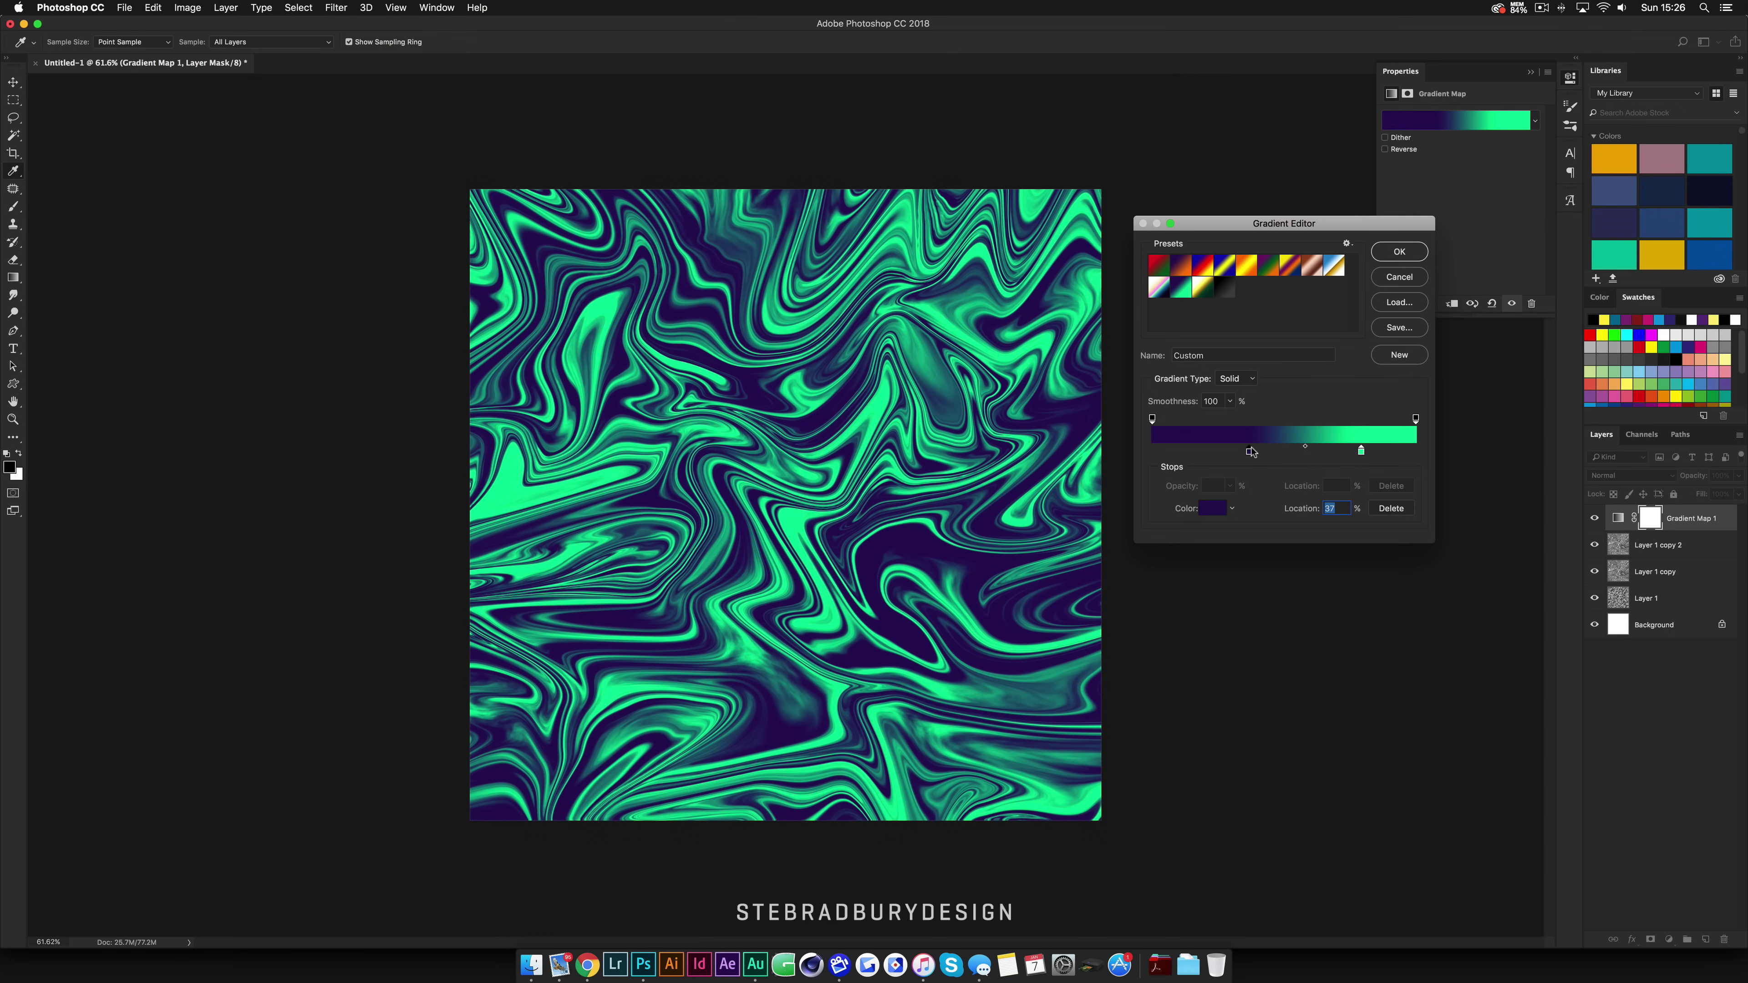
drag(1360, 451, 1171, 453)
drag(1281, 451, 1383, 451)
drag(1172, 452, 1255, 451)
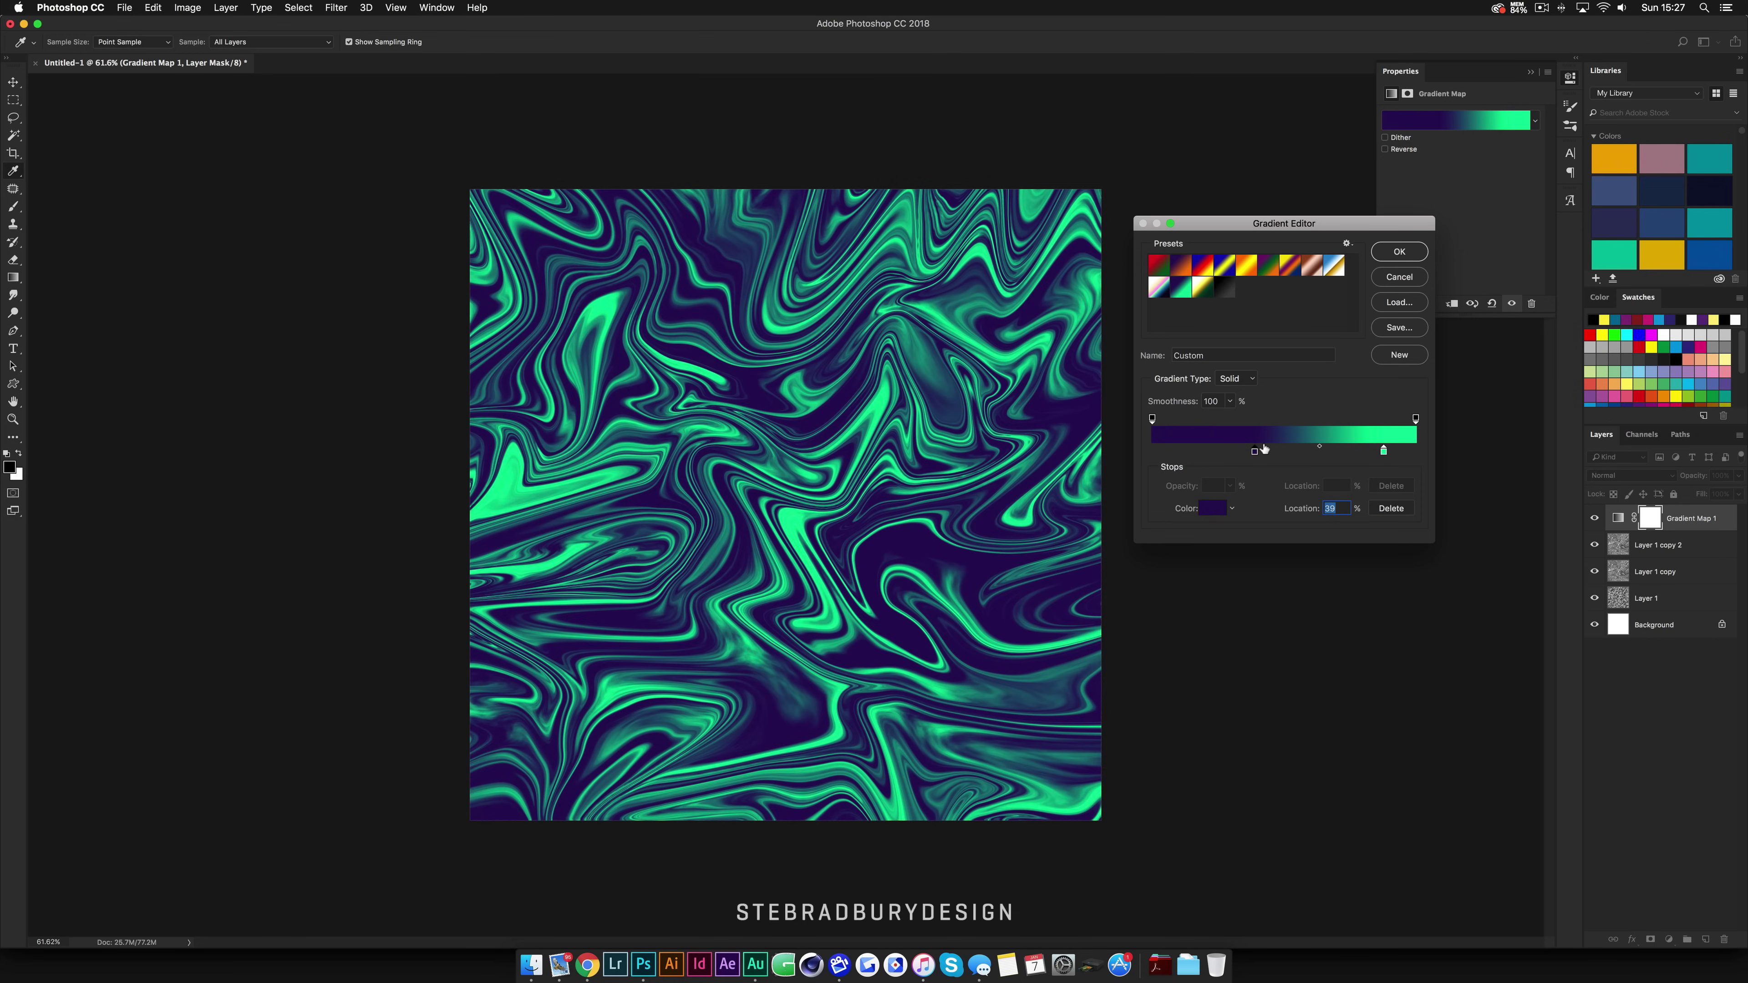
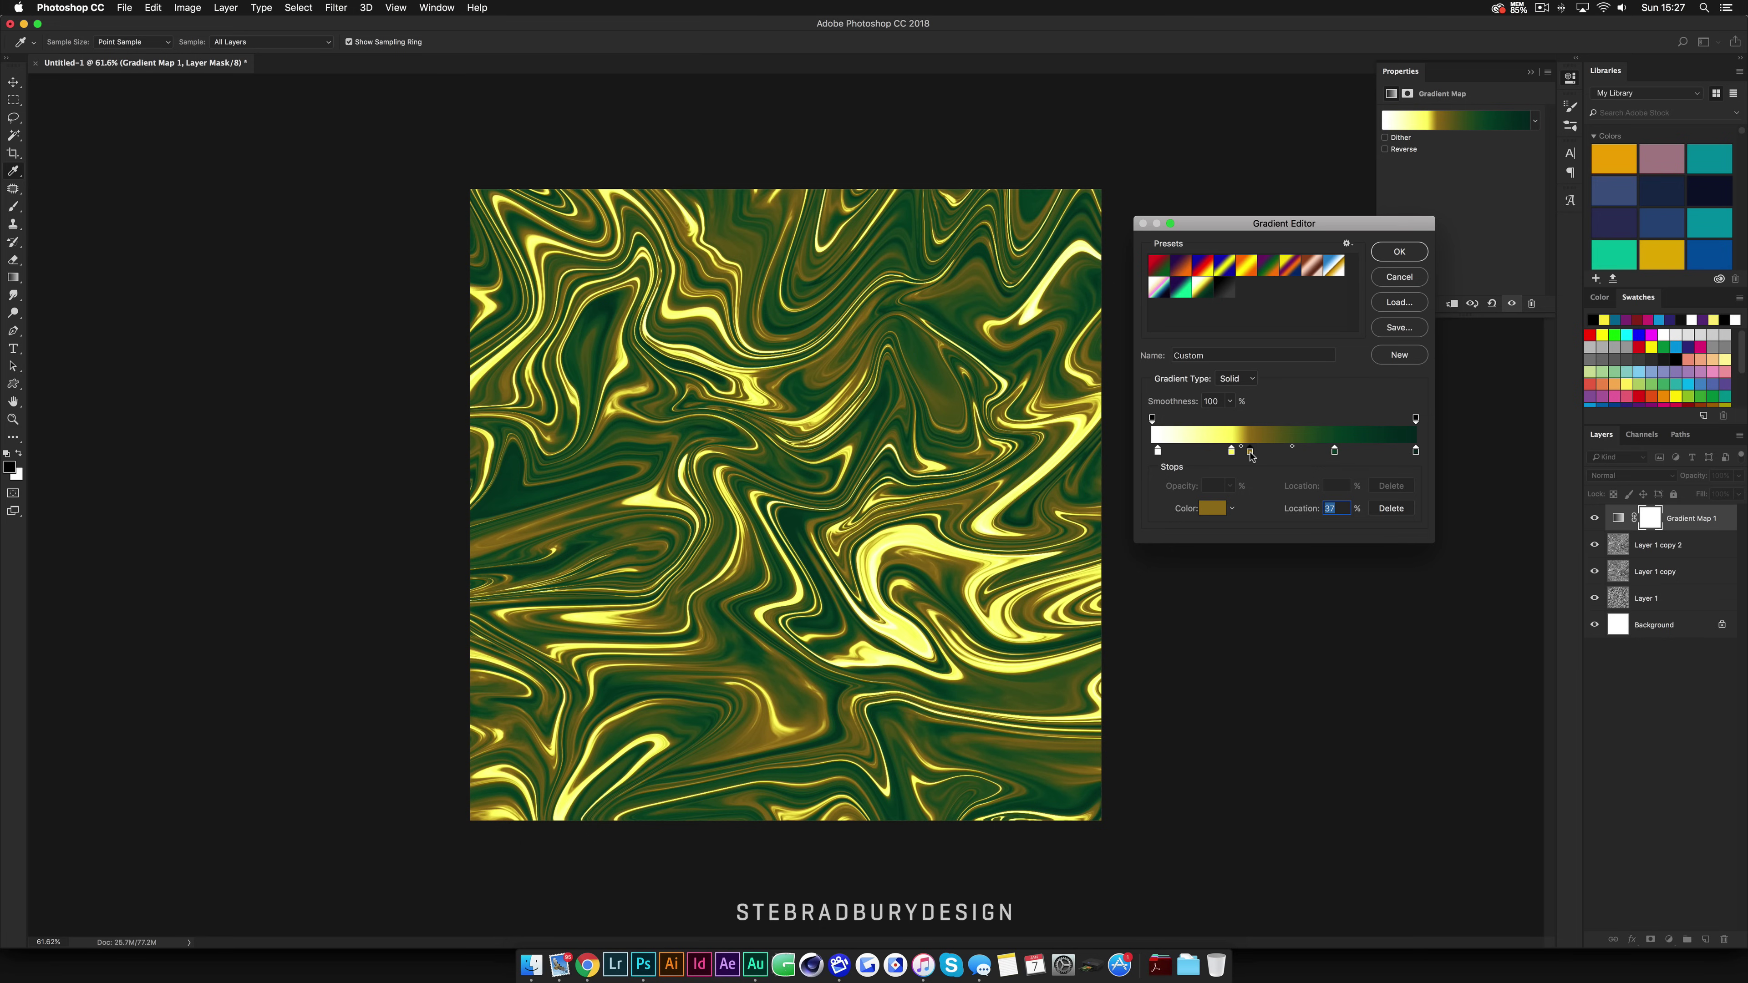
Step: In the yellow-and-green gradient, move the dark green stop to 81% and the brown stop to 52%, and recolour the yellow stop pinkish red
drag(1251, 454, 1366, 453)
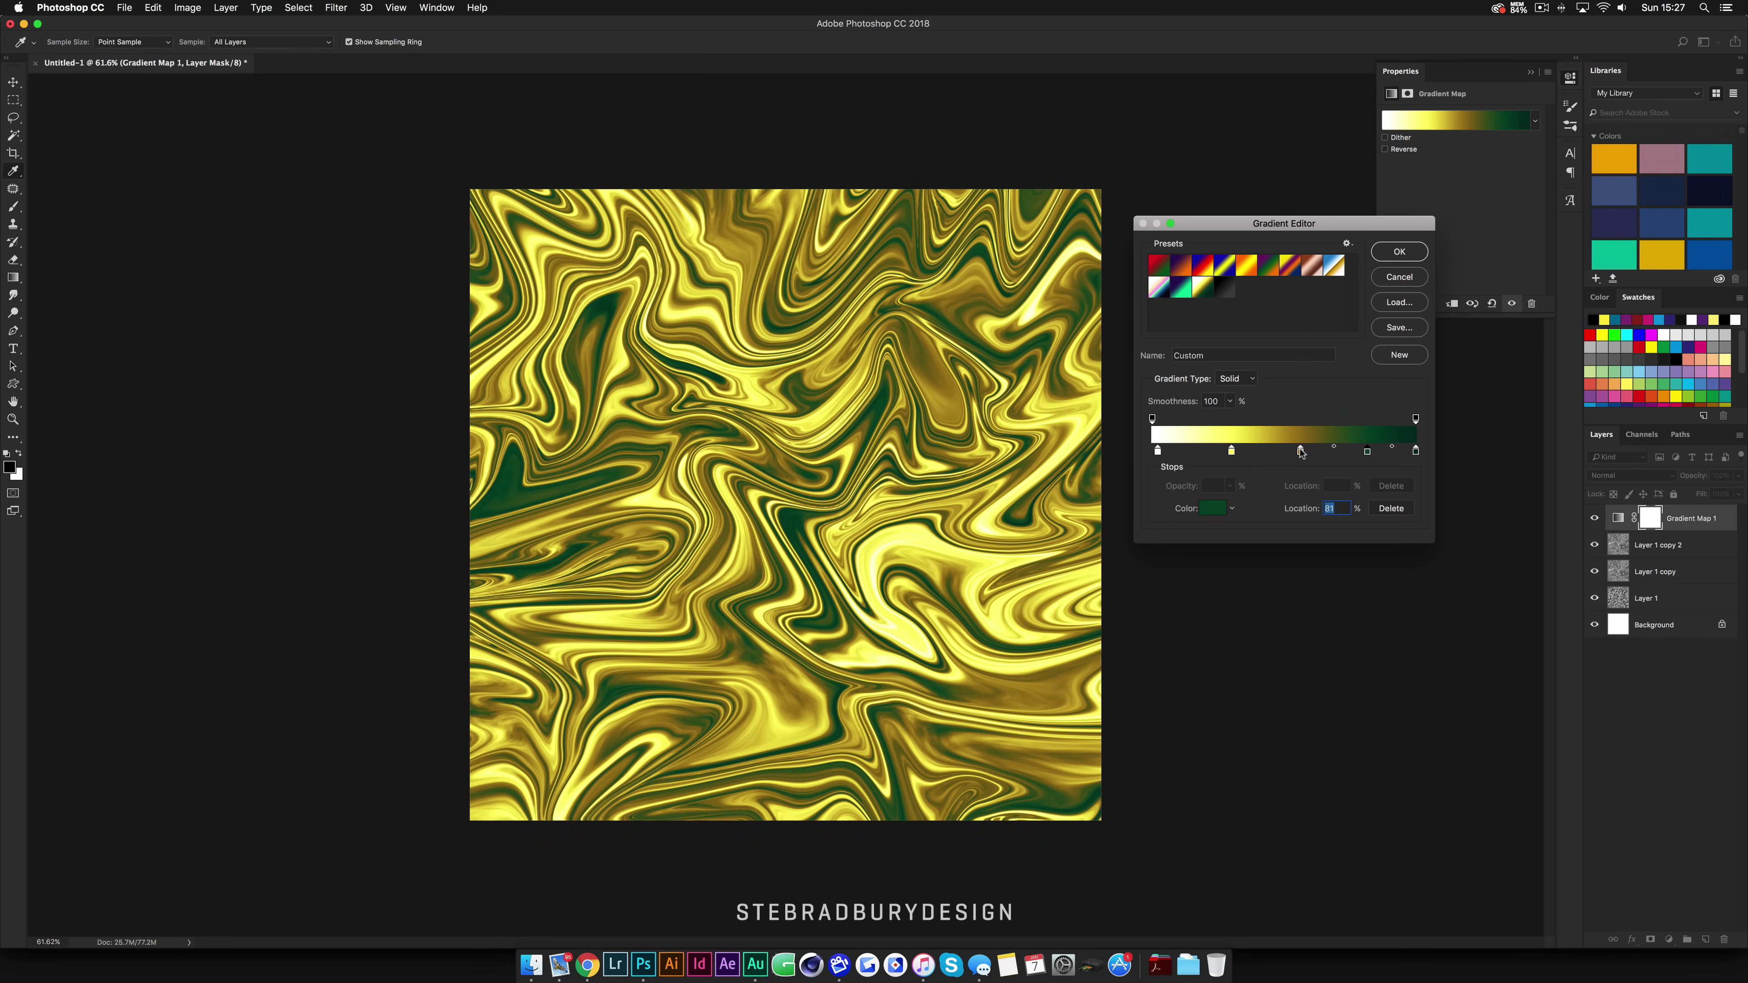
drag(1300, 453, 1288, 452)
click(1232, 451)
click(1212, 508)
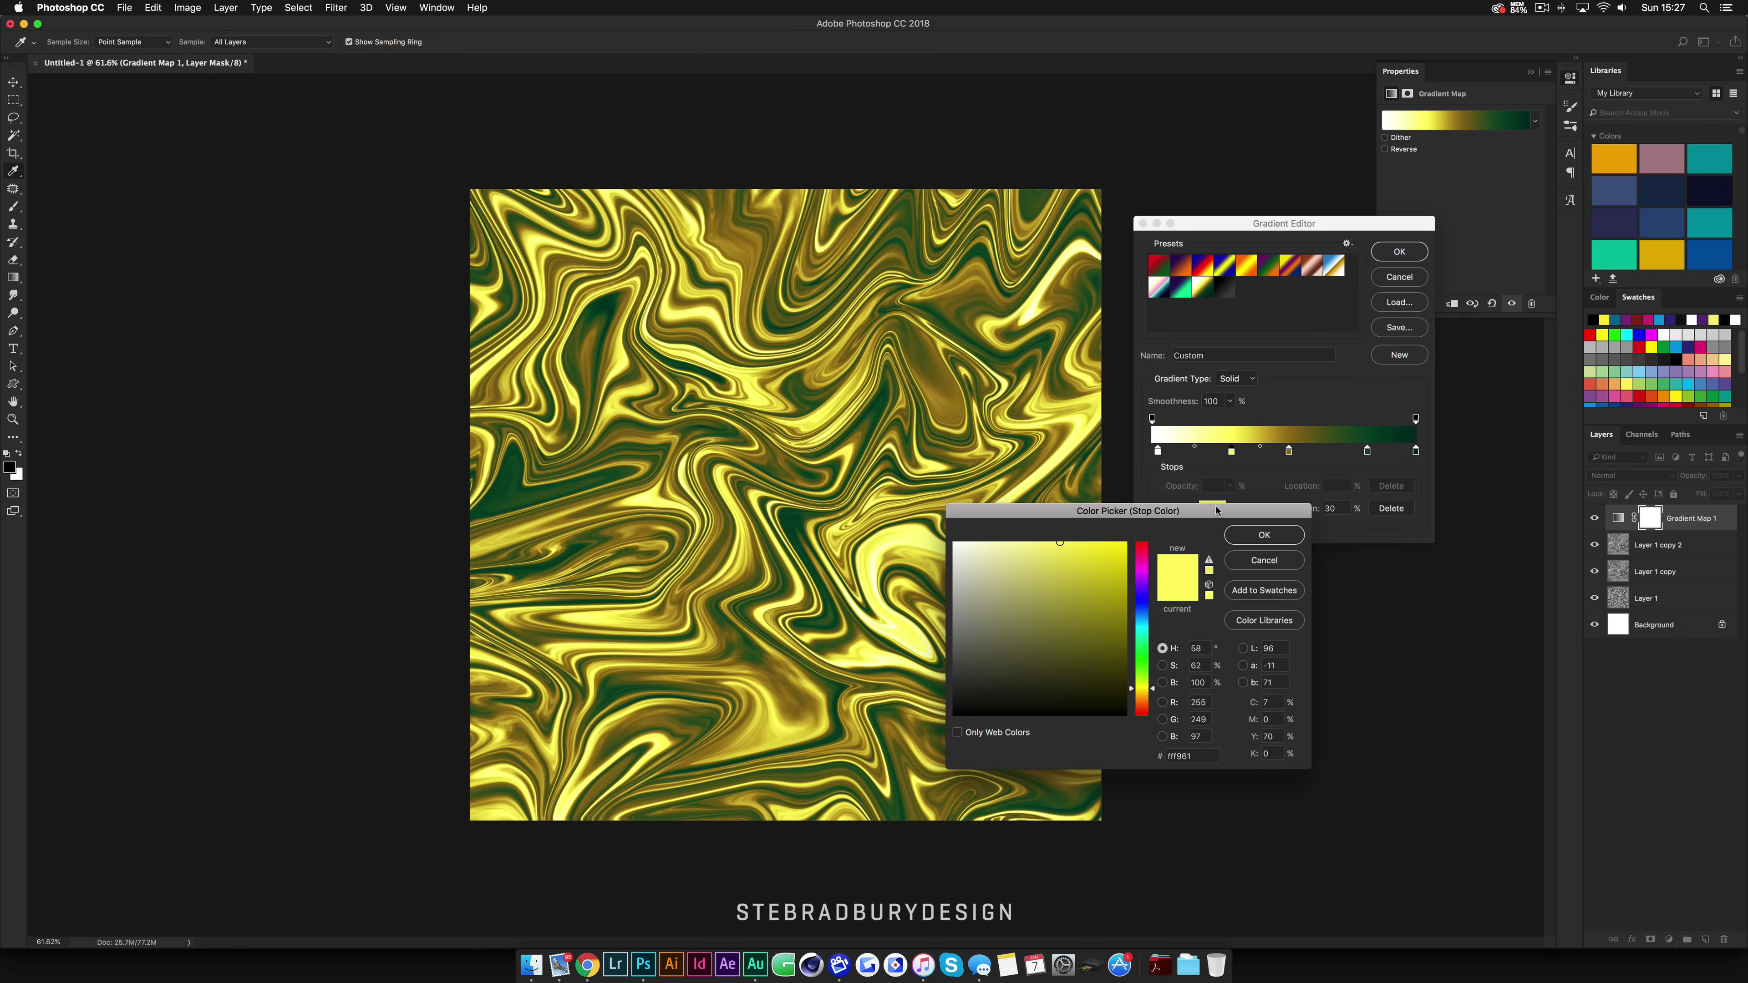
click(1142, 549)
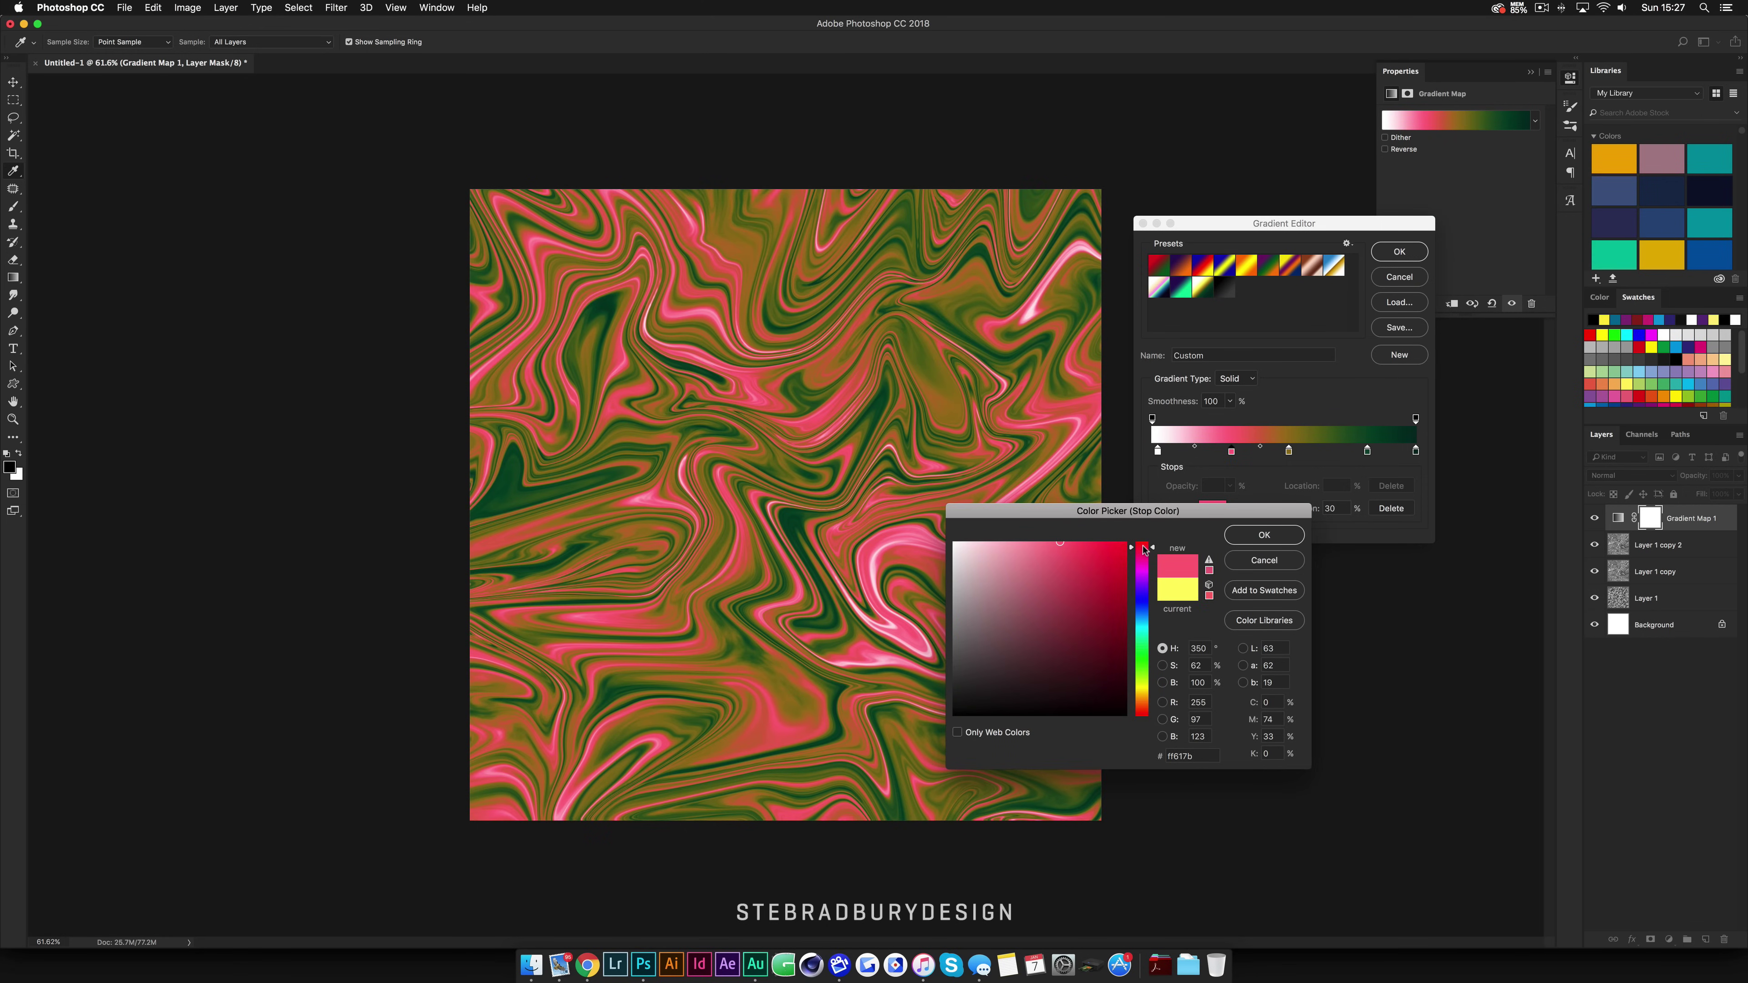
drag(1145, 549, 1145, 542)
click(1257, 532)
Step: Recolour the gradient's brown stop at 52% to dark red 760606
click(1289, 452)
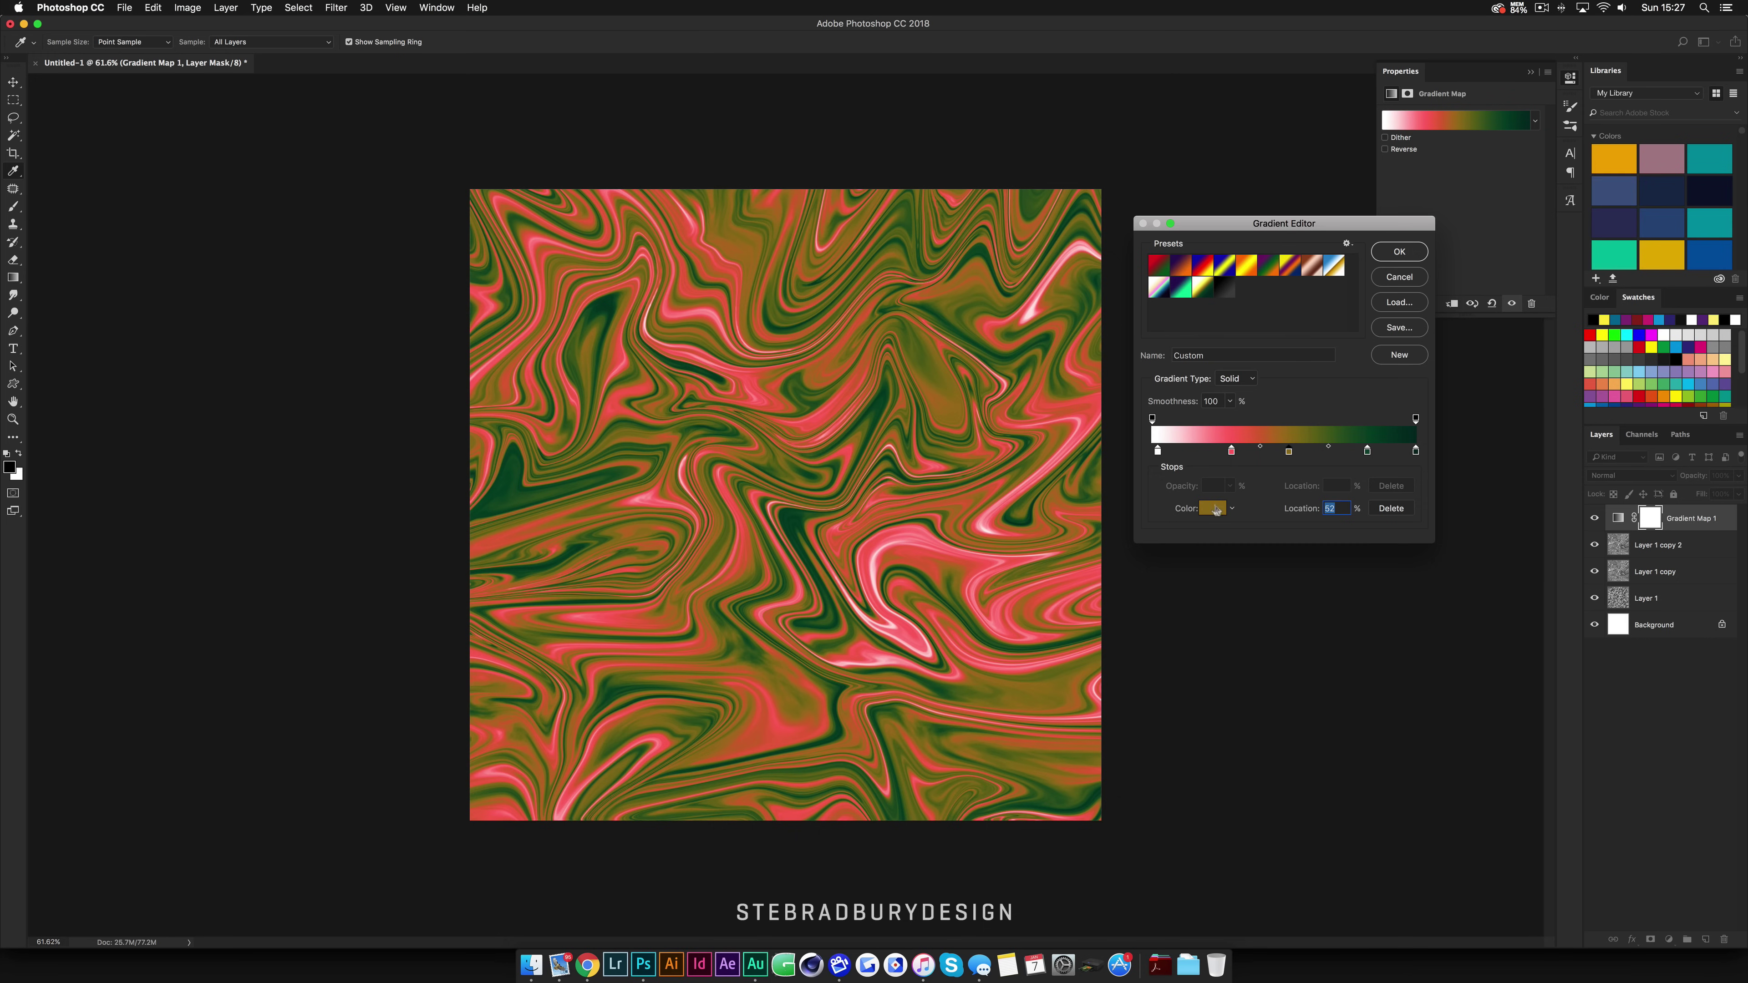
click(1212, 507)
mouse_move(1148, 560)
mouse_down()
mouse_move(1149, 544)
mouse_move(1148, 592)
mouse_move(1151, 533)
mouse_up()
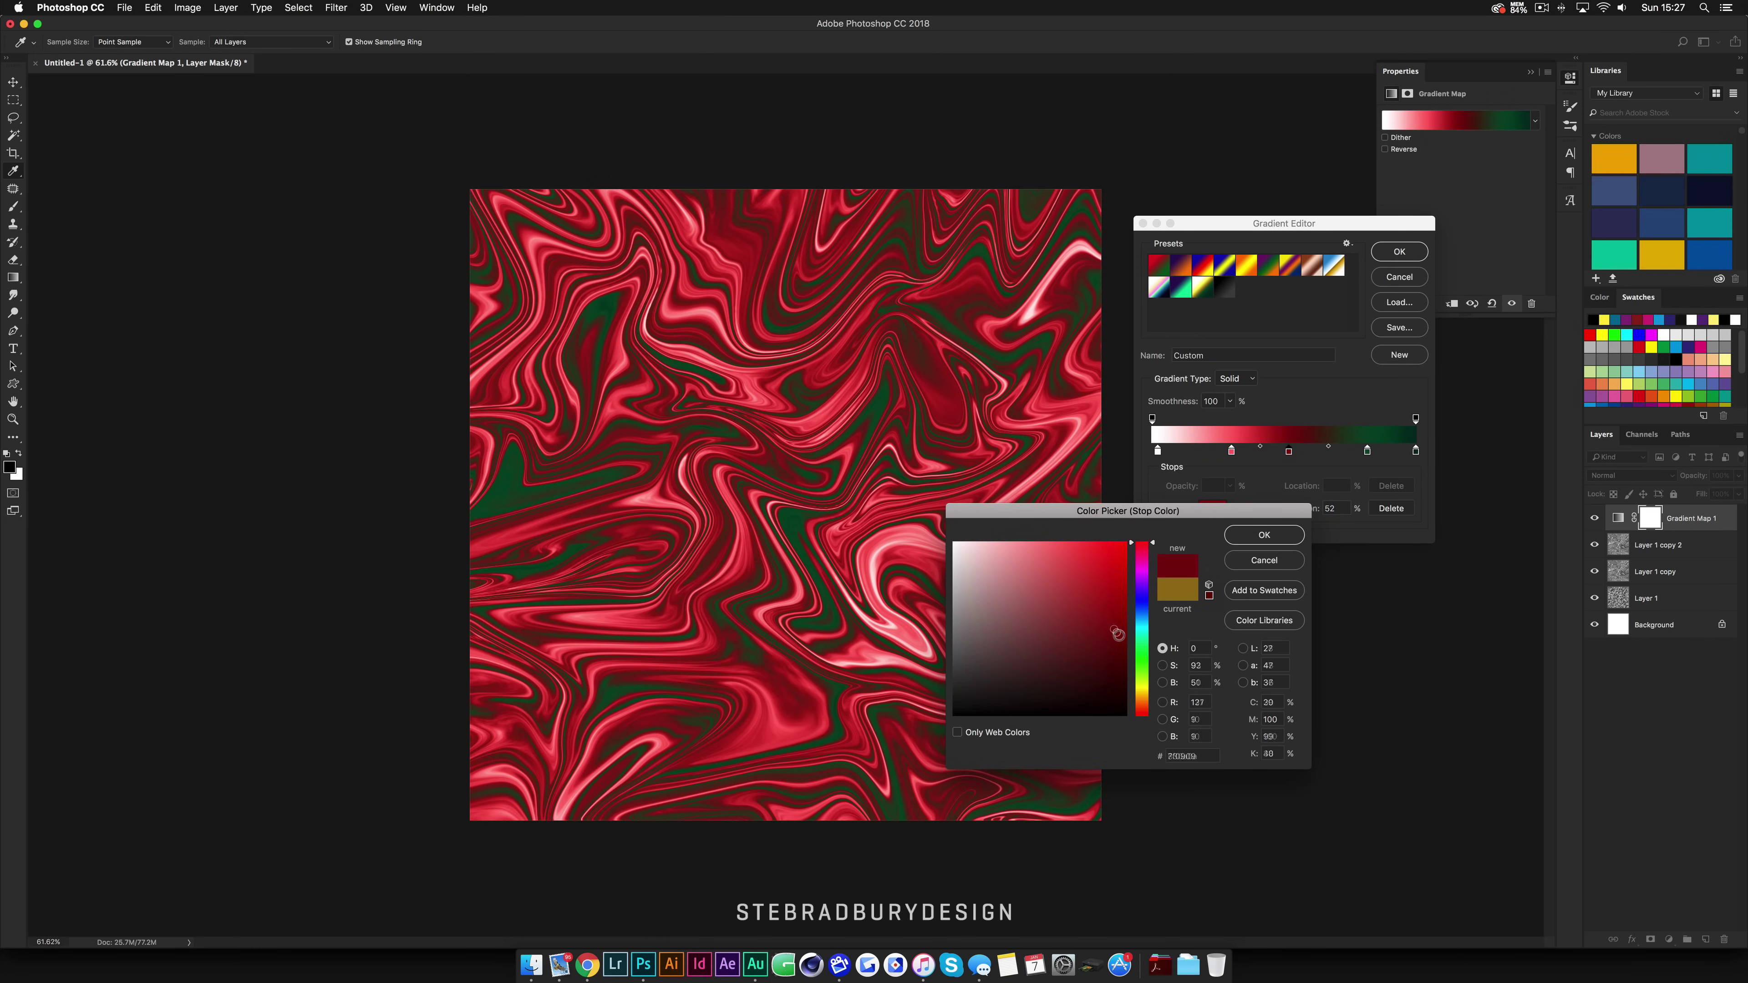
click(1118, 635)
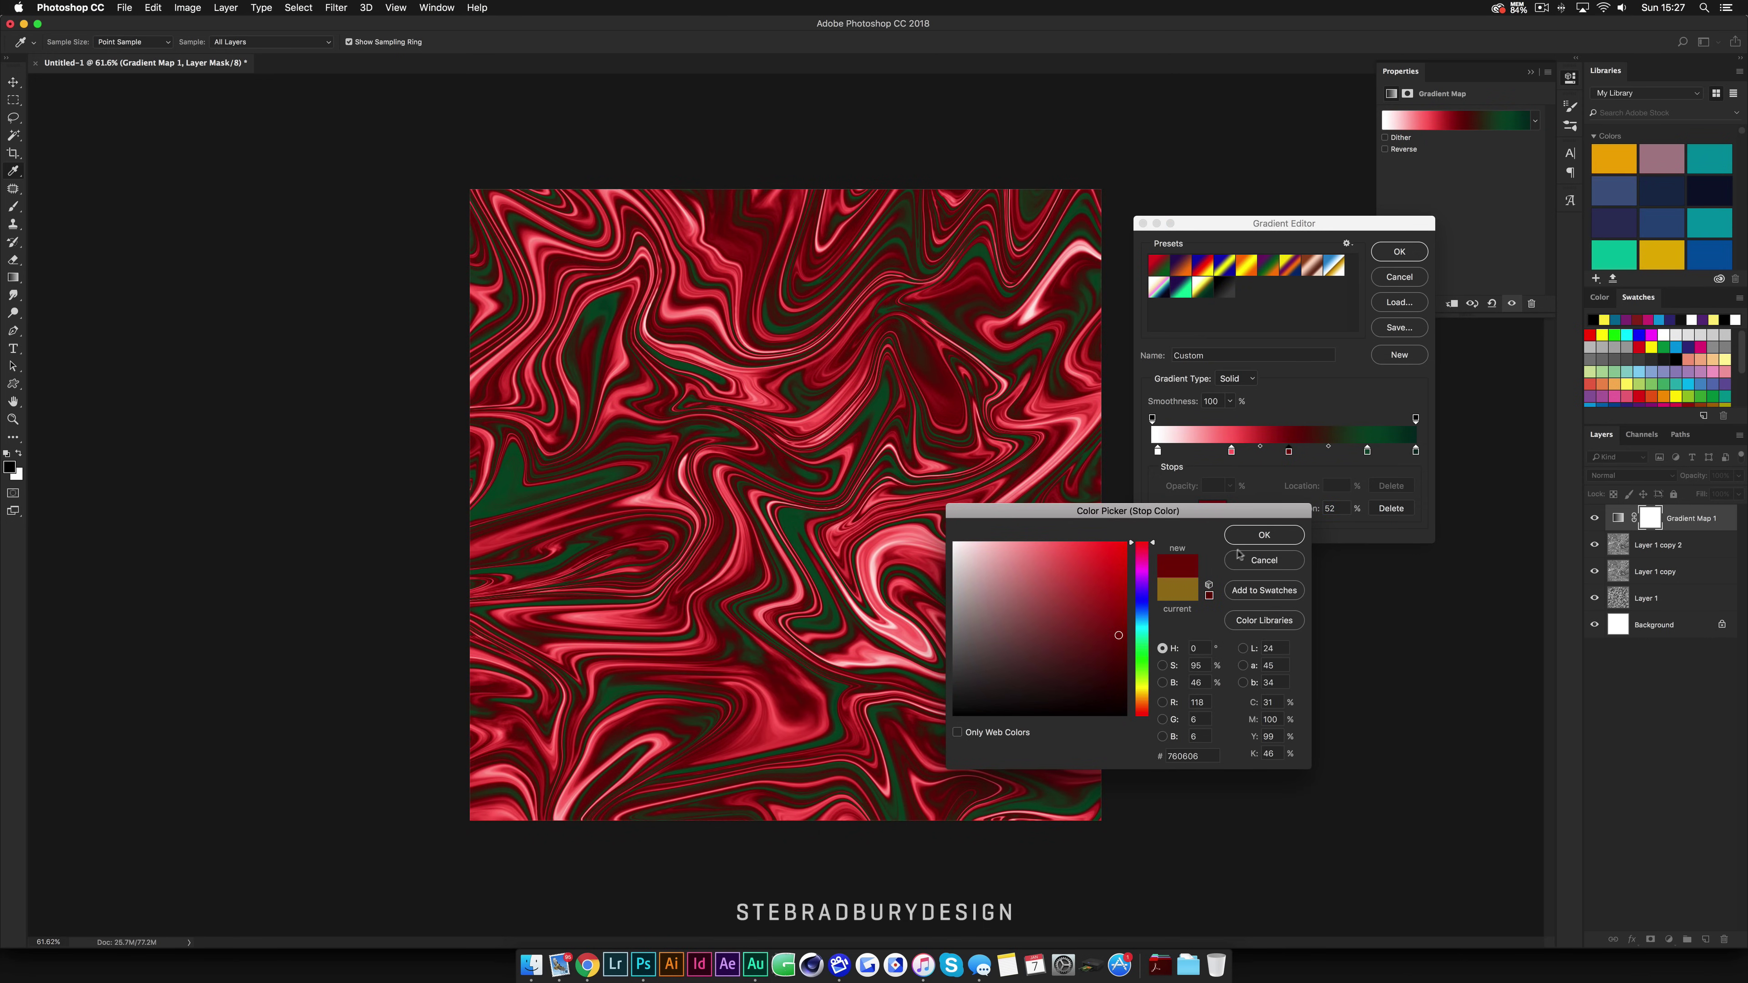
click(1266, 535)
Step: Recolour the gradient's dark green stop at 82% to orange ffb33b
click(1367, 451)
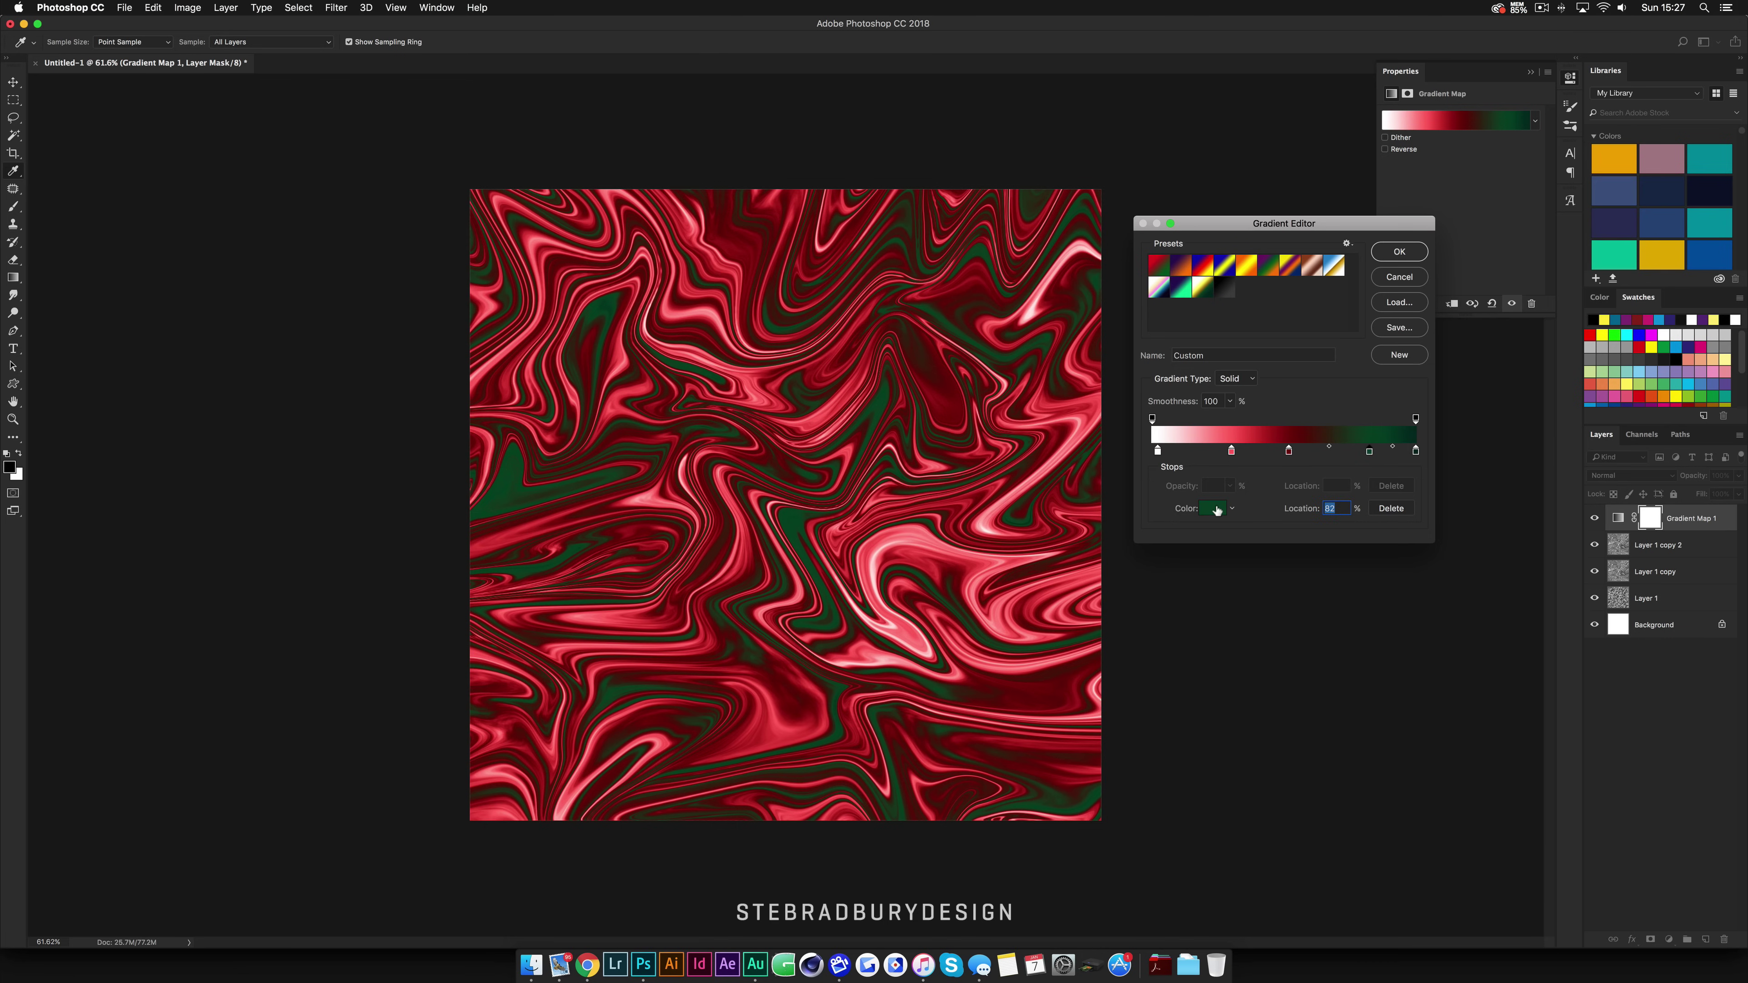
click(1212, 508)
click(1142, 701)
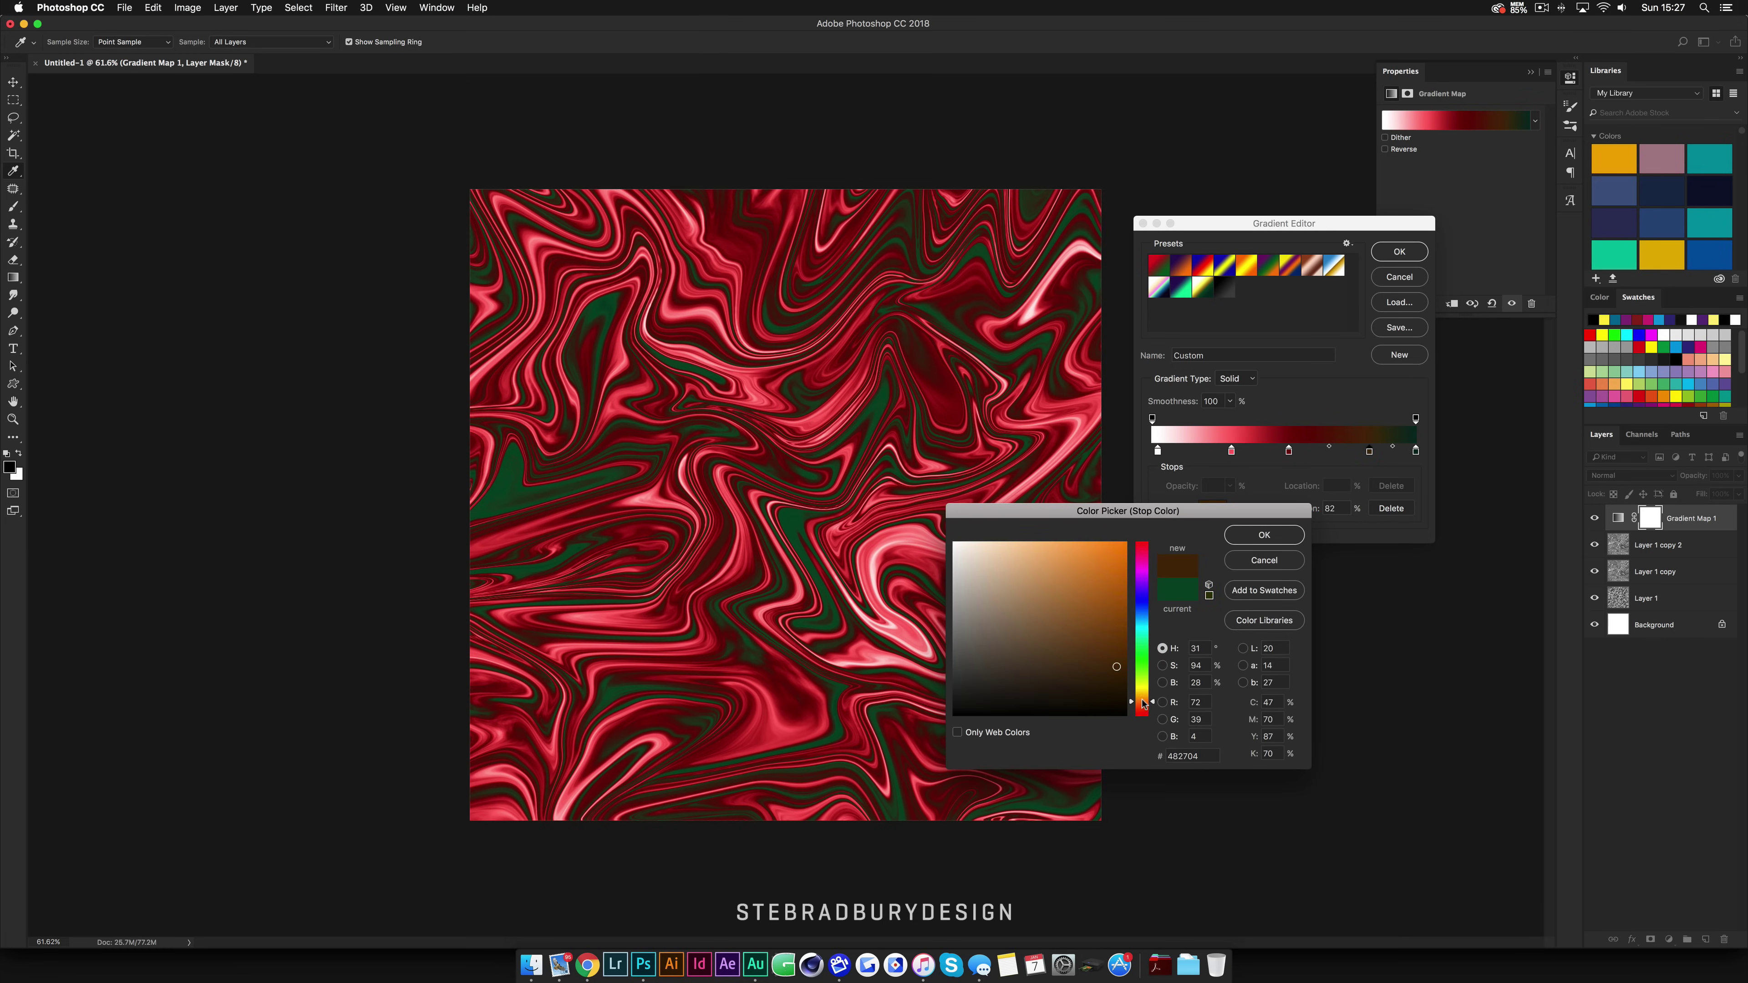
mouse_move(1101, 551)
mouse_down()
mouse_move(1067, 539)
mouse_move(1089, 537)
mouse_up()
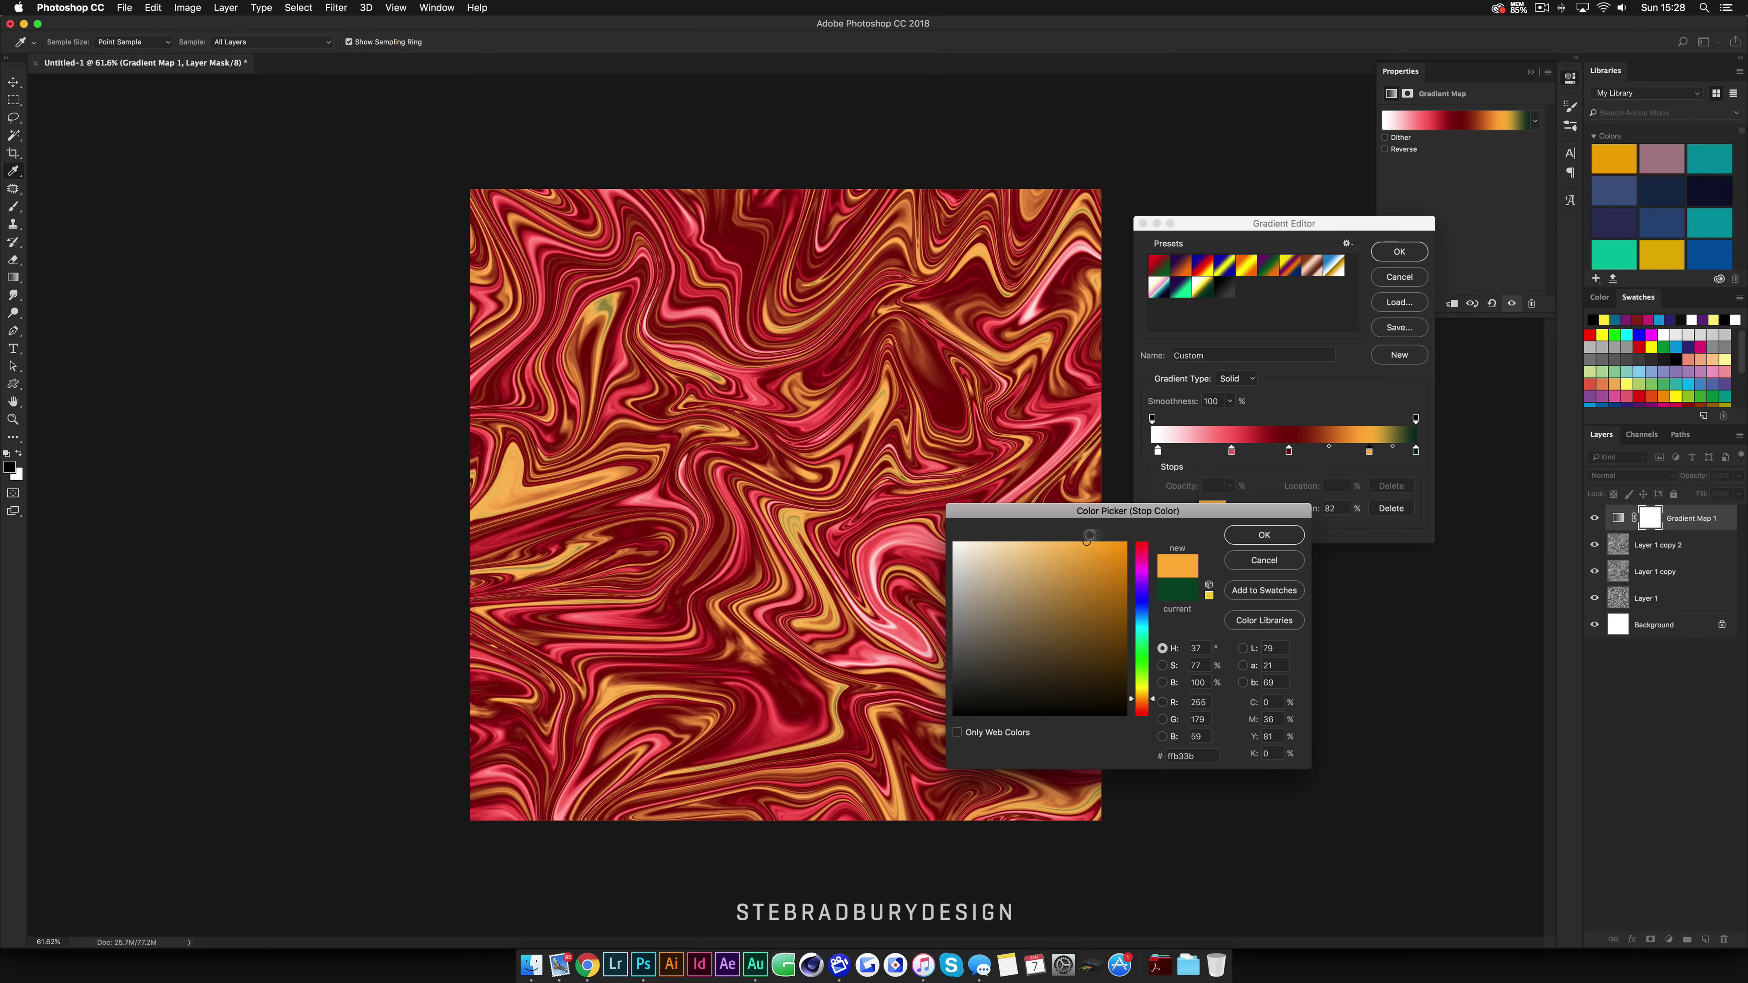
click(1300, 533)
Step: Recolour the gradient's end stop at 100% to black 000000
click(1416, 451)
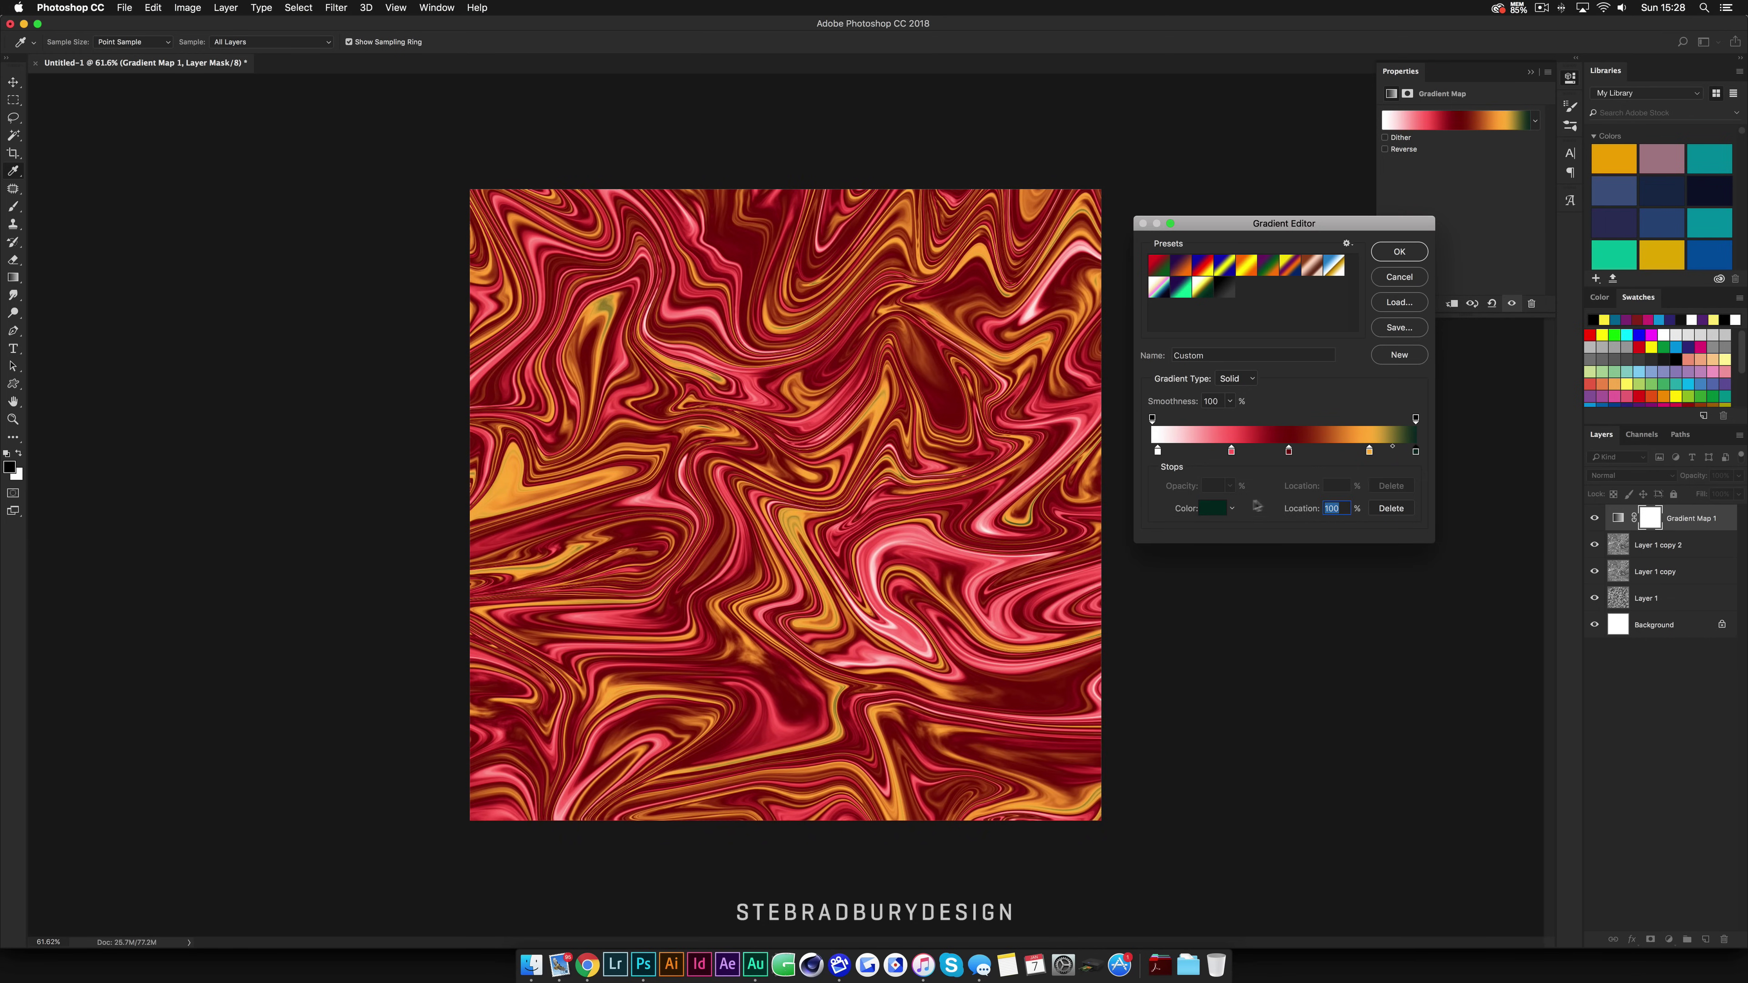
click(1211, 510)
drag(1153, 696, 1125, 716)
click(1125, 692)
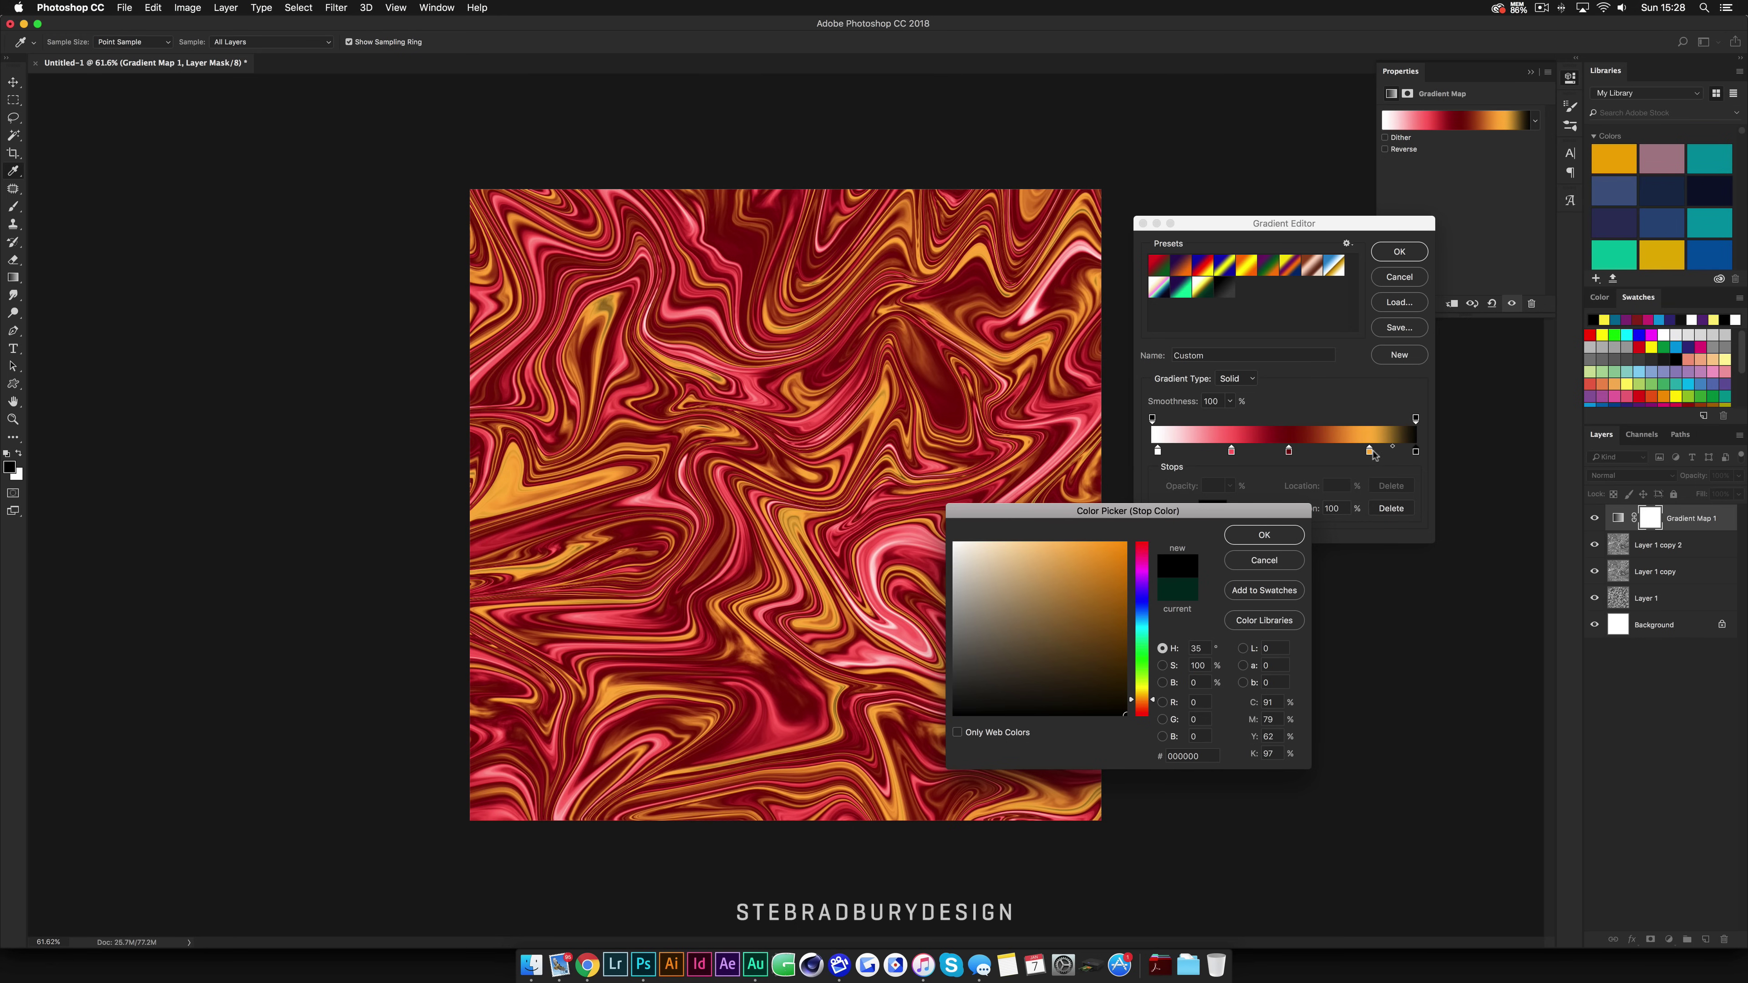
click(1279, 534)
Step: Reposition the white, red, dark red, orange and black gradient stops, placing the orange one at 68%
mouse_move(1369, 451)
mouse_down()
mouse_move(1329, 451)
mouse_move(1409, 451)
mouse_move(1371, 451)
mouse_up()
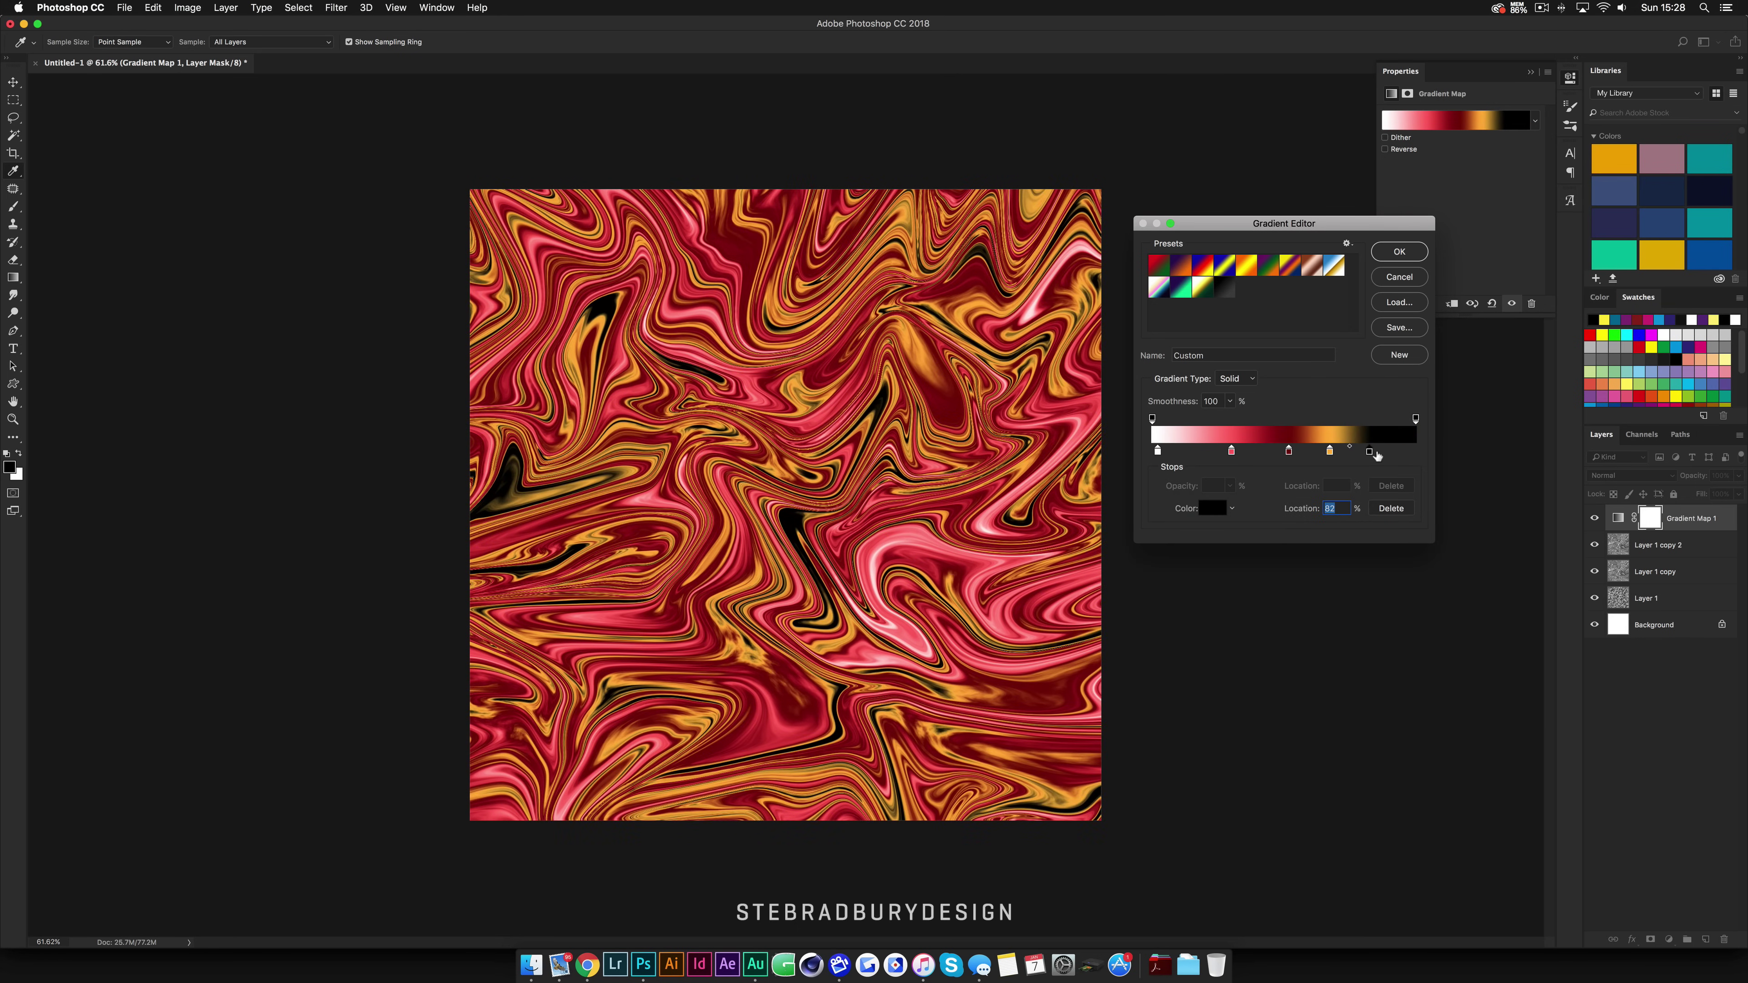
click(1384, 497)
drag(1369, 451, 1169, 451)
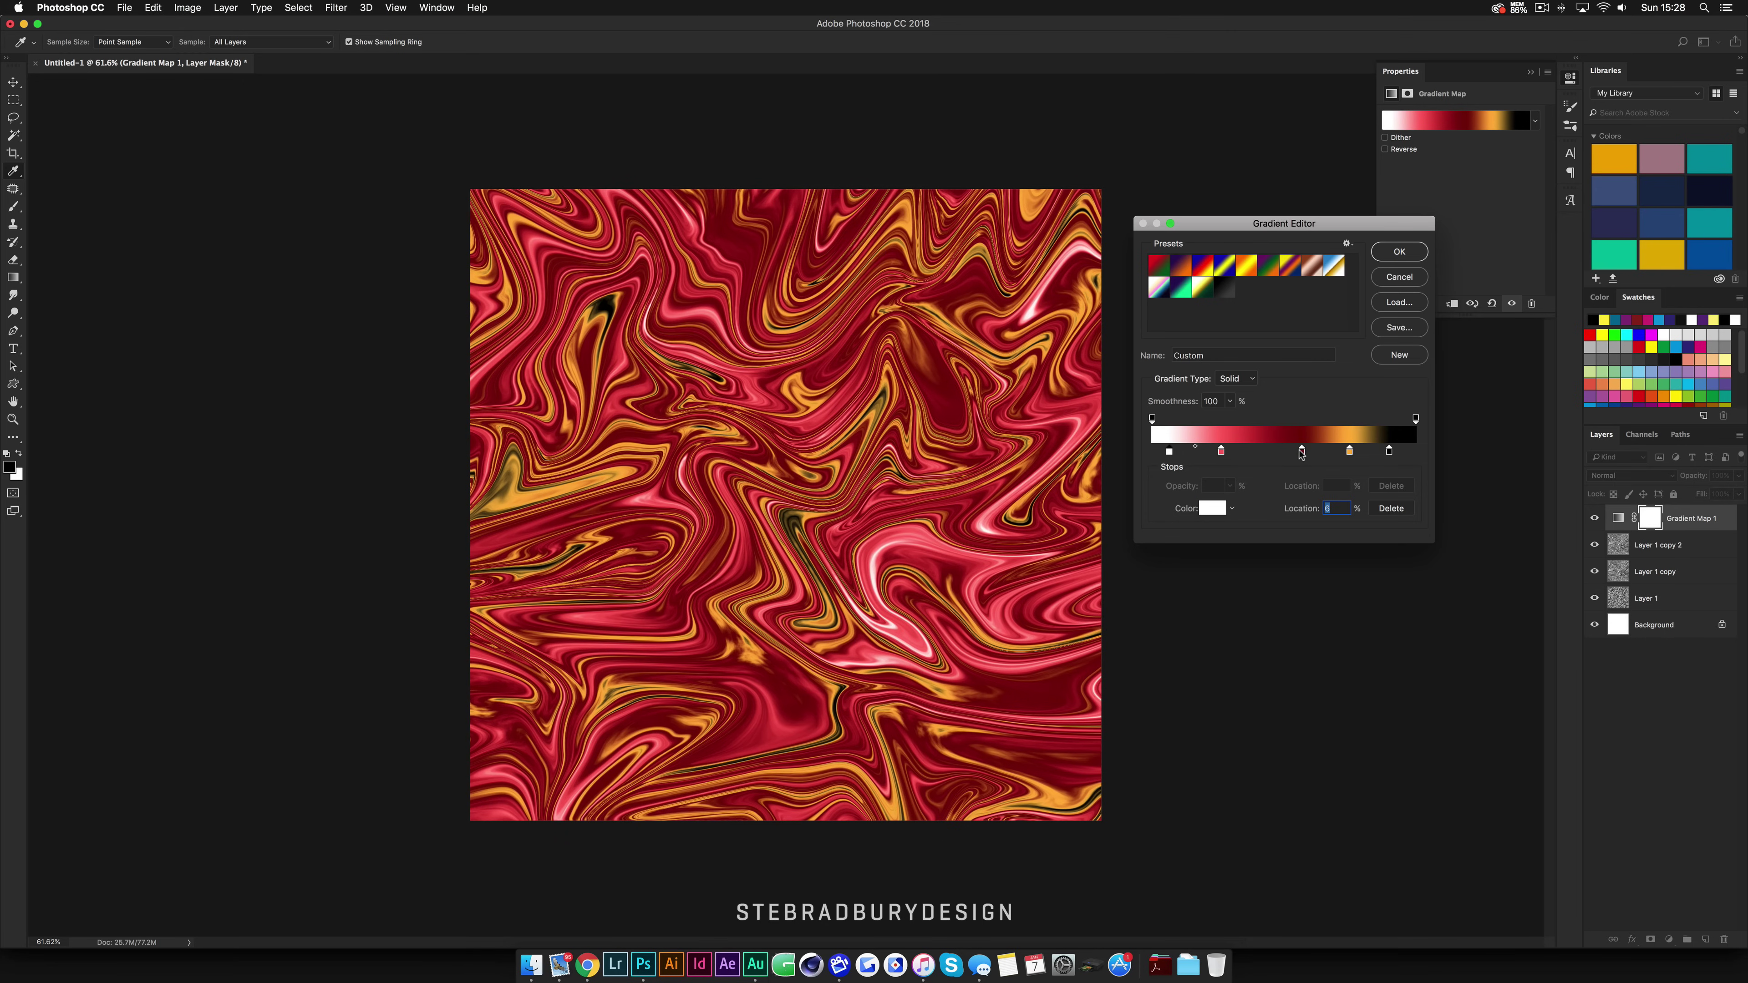
mouse_move(1301, 451)
mouse_down()
mouse_move(1282, 451)
mouse_move(1331, 451)
mouse_up()
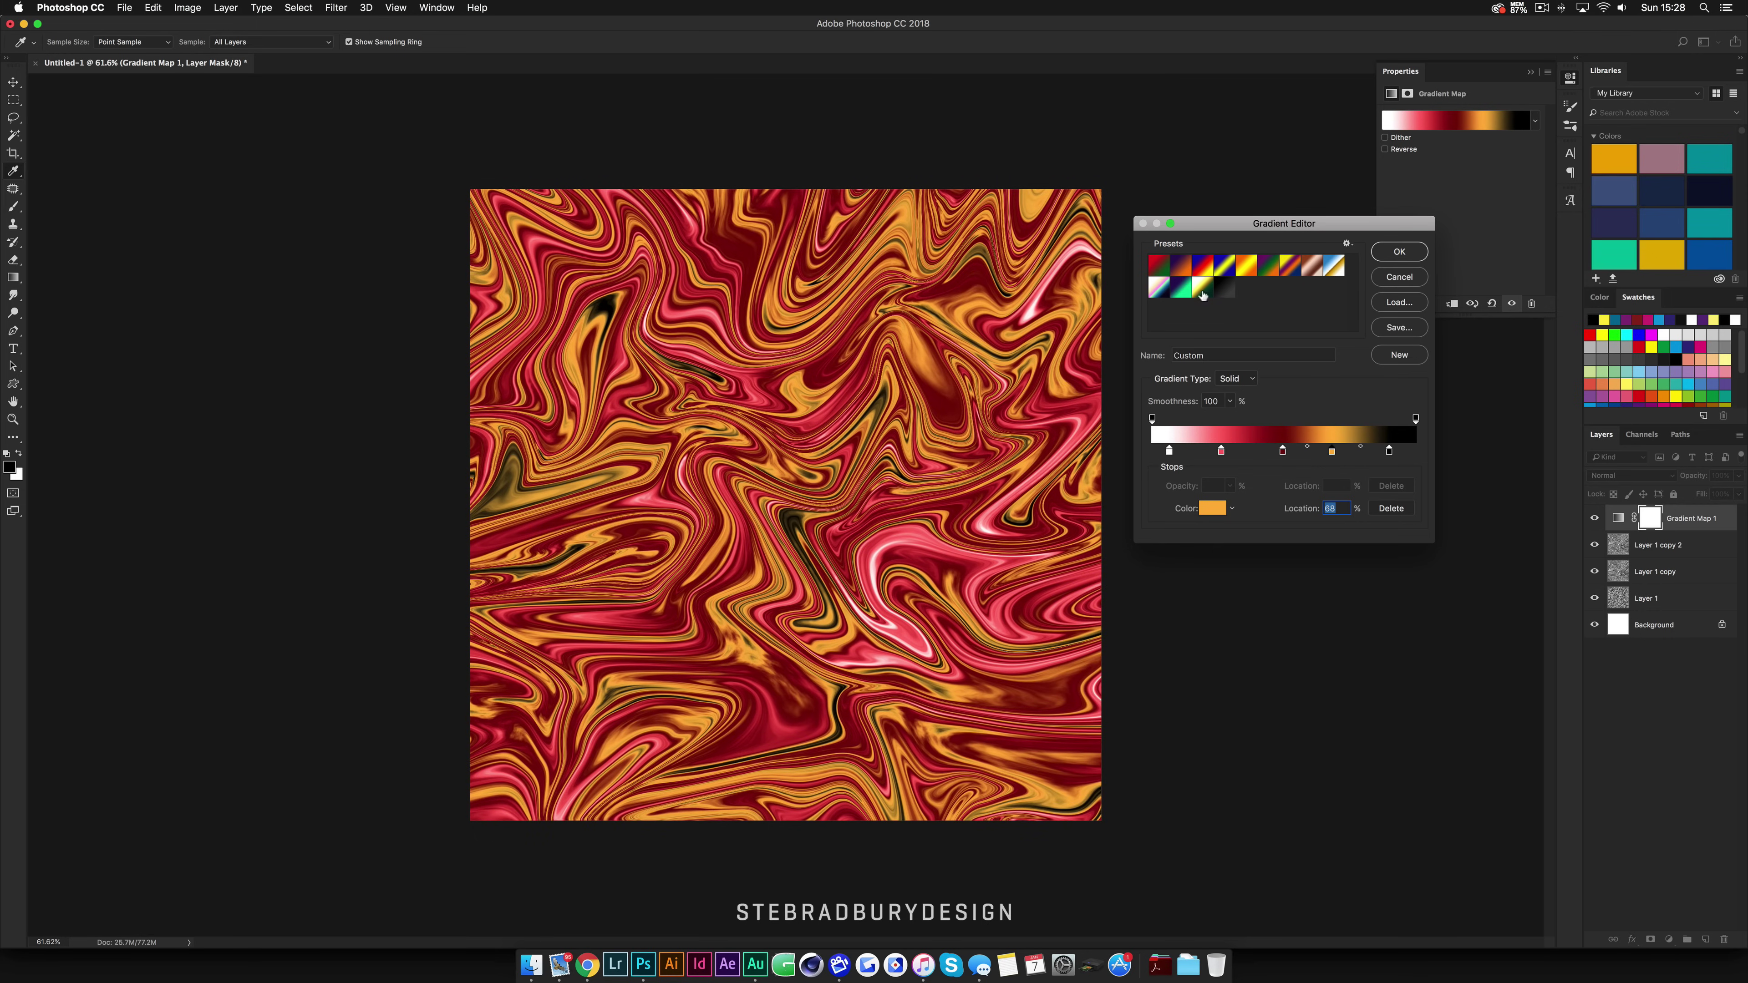
Step: Apply the purple-to-green gradient preset with the purple stop moved to 40%, and accept the gradient
click(1184, 289)
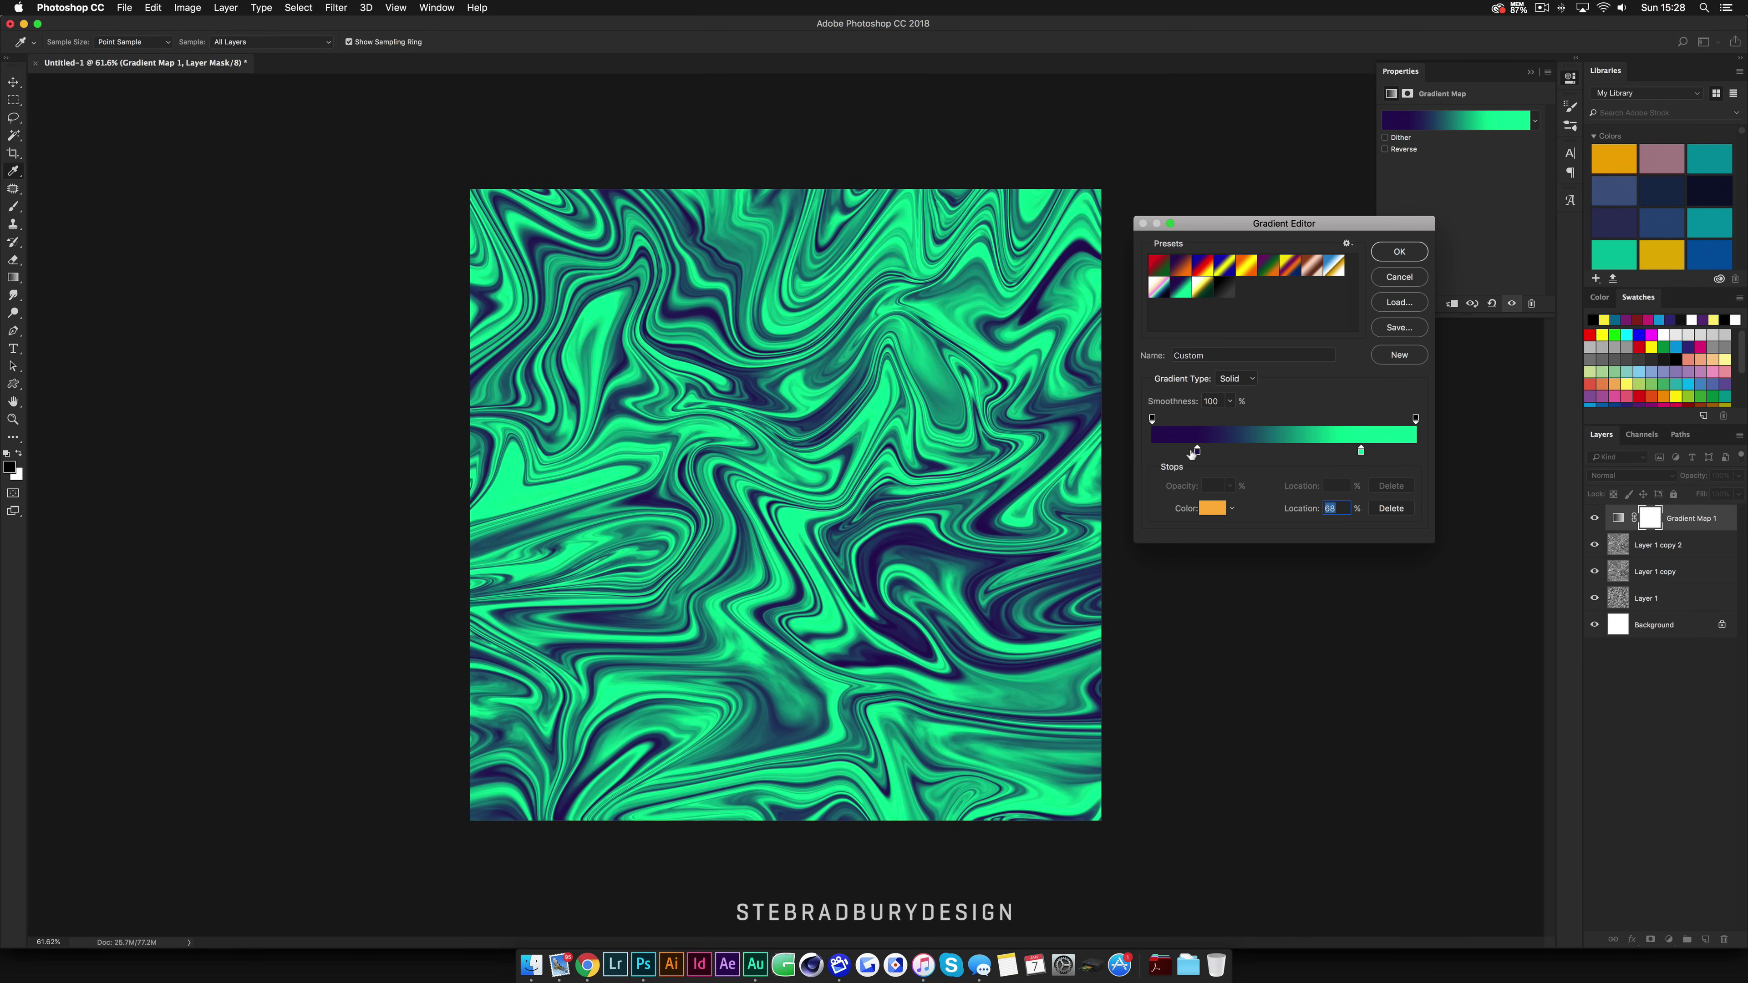
drag(1197, 451, 1257, 450)
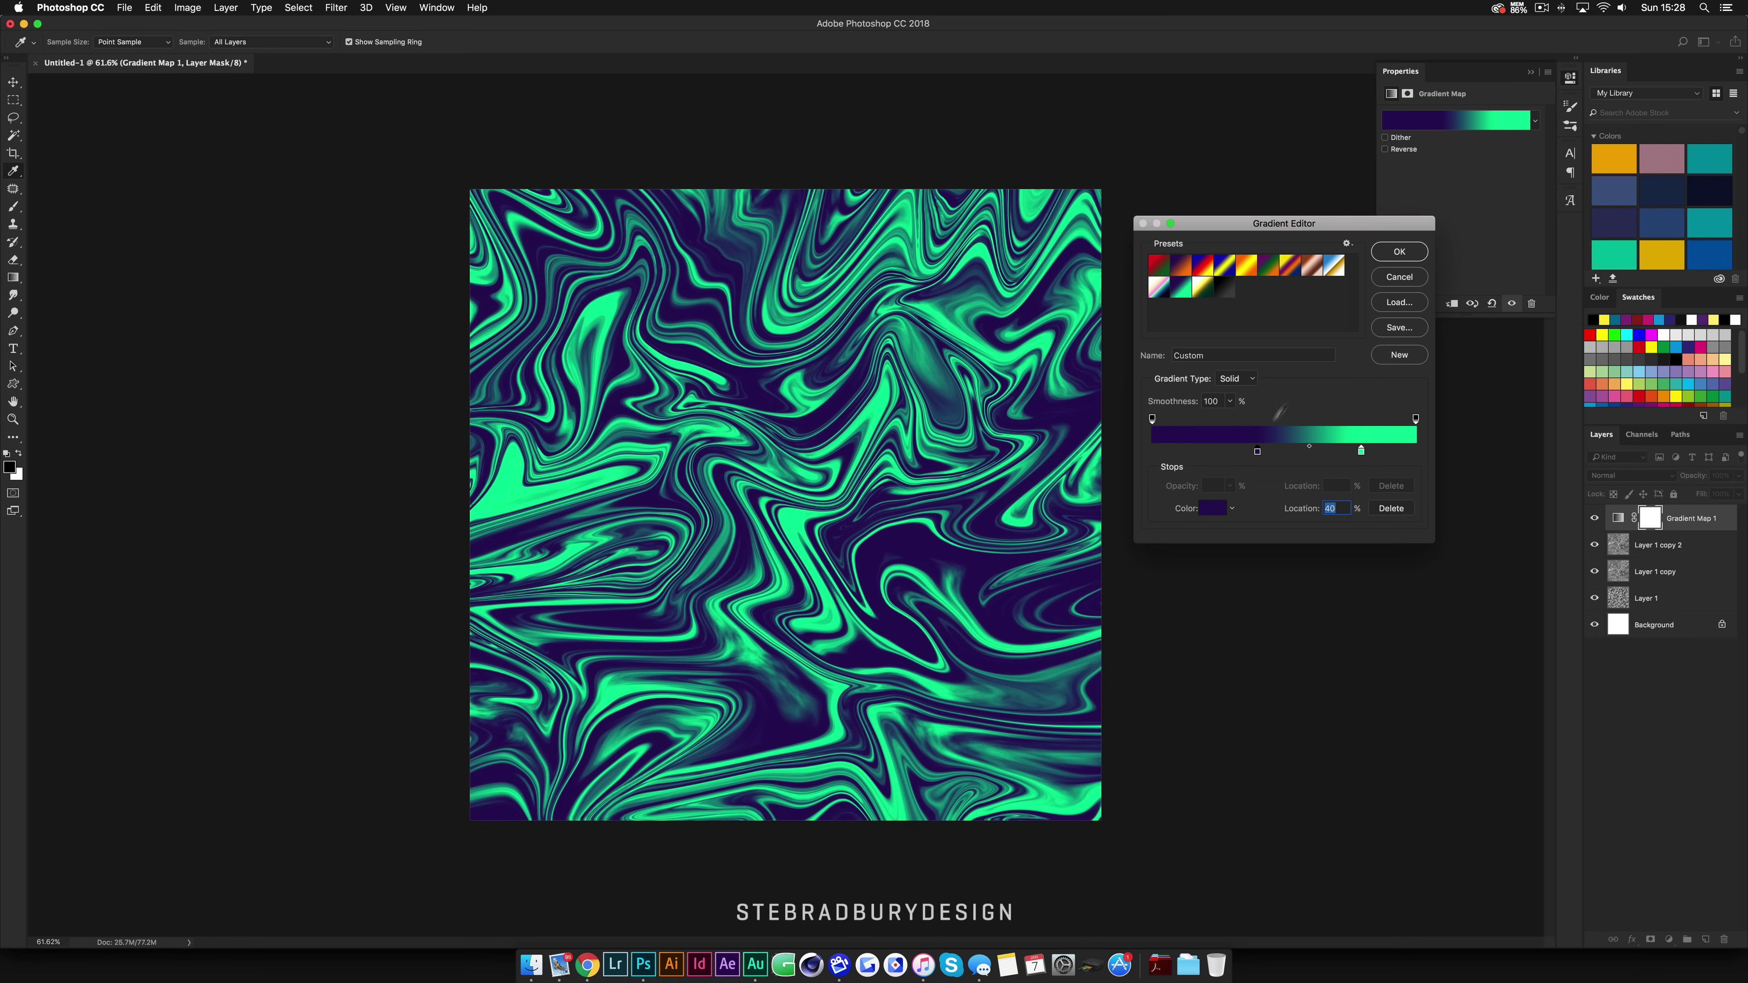
click(1390, 252)
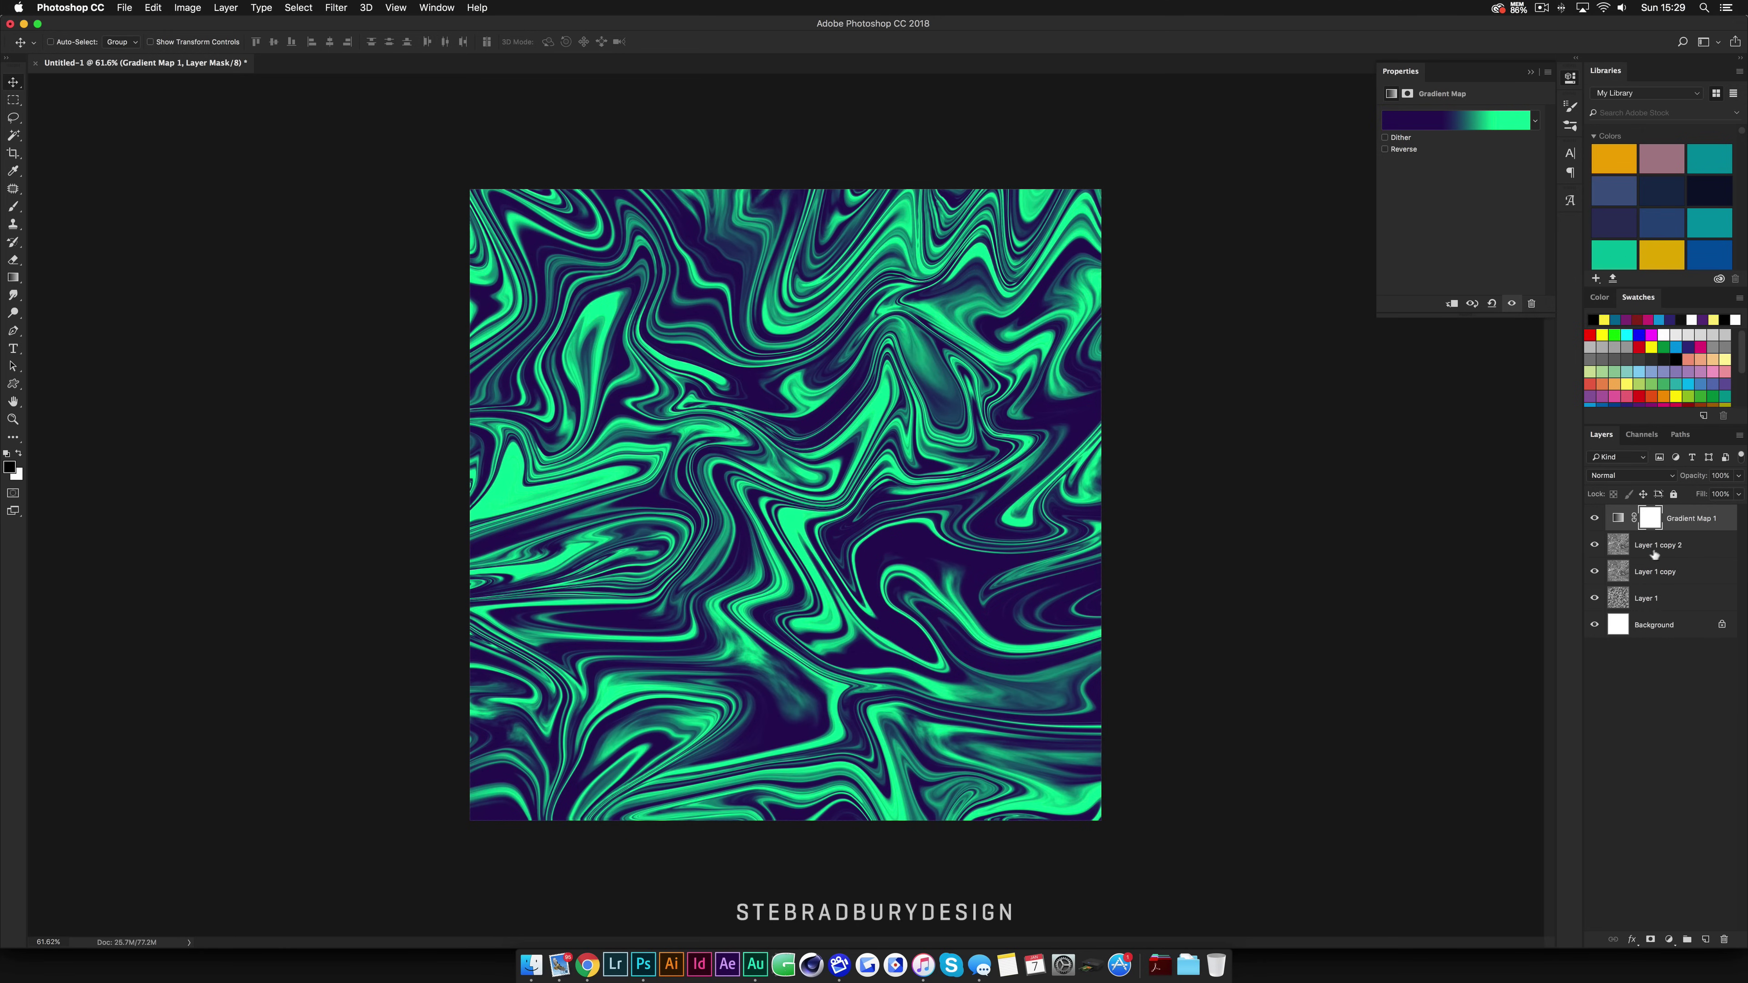
Step: Merge duplicates of the Gradient Map 1 and Layer 1 copy 2 layers into one layer, and make two further copies of it
super+click(1673, 548)
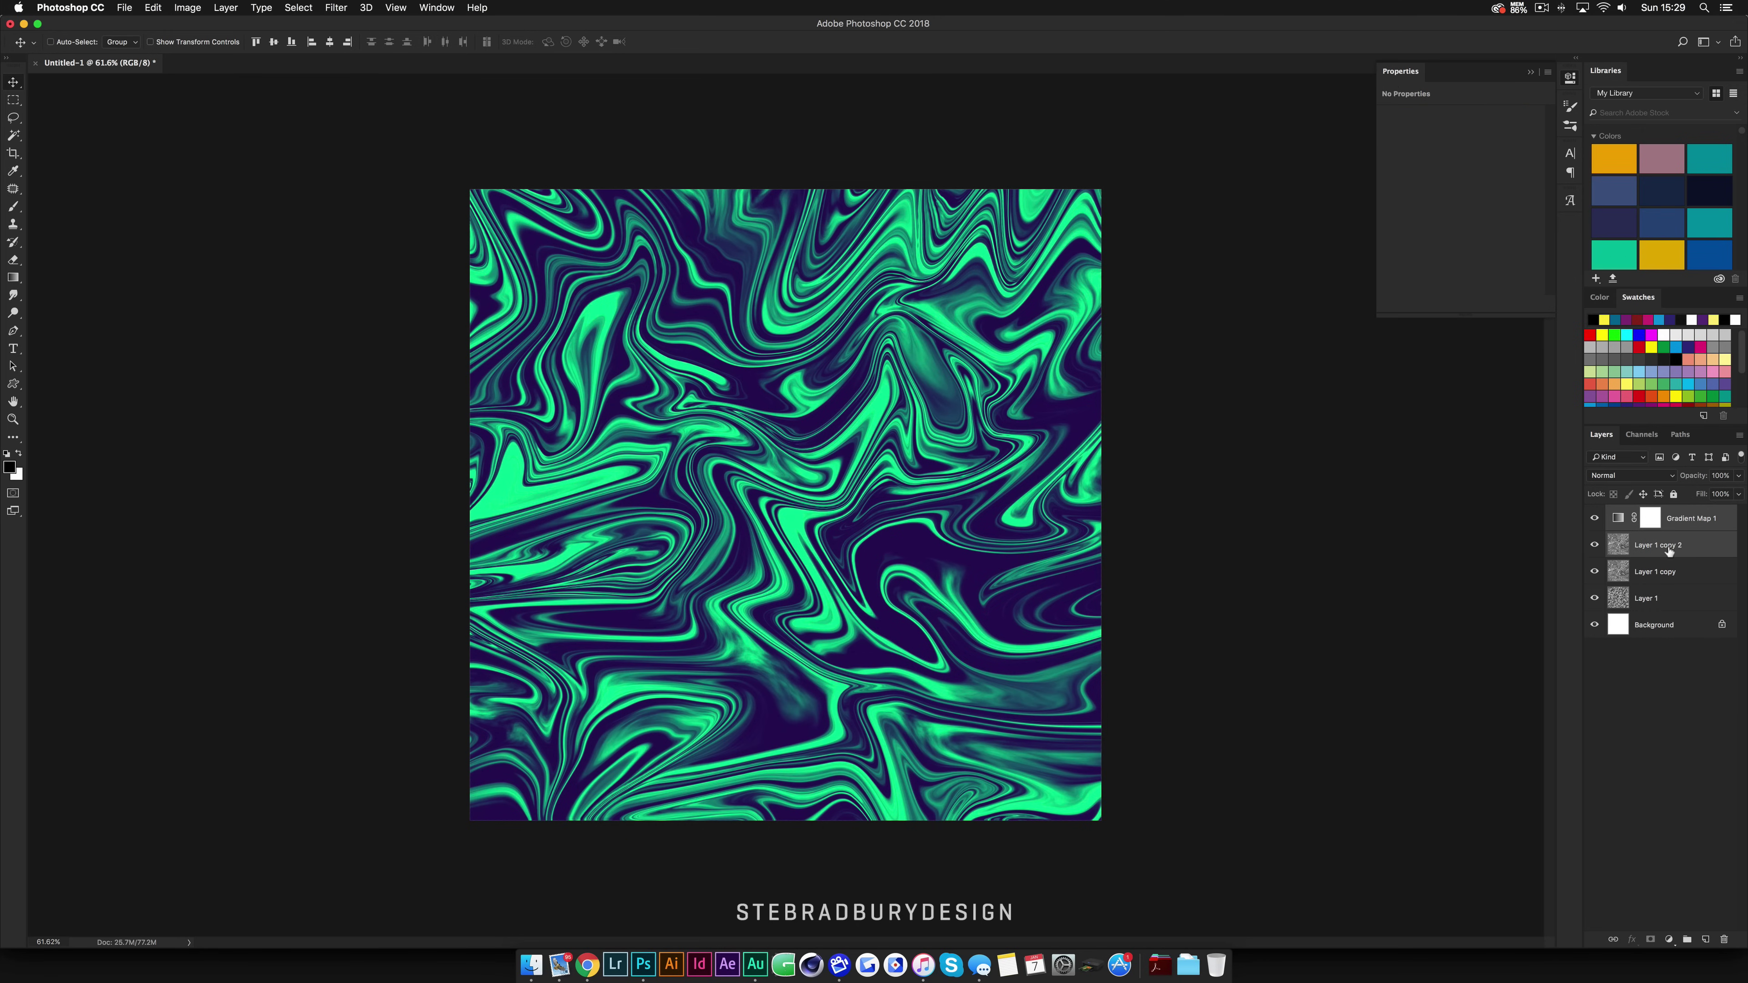
key(super+j)
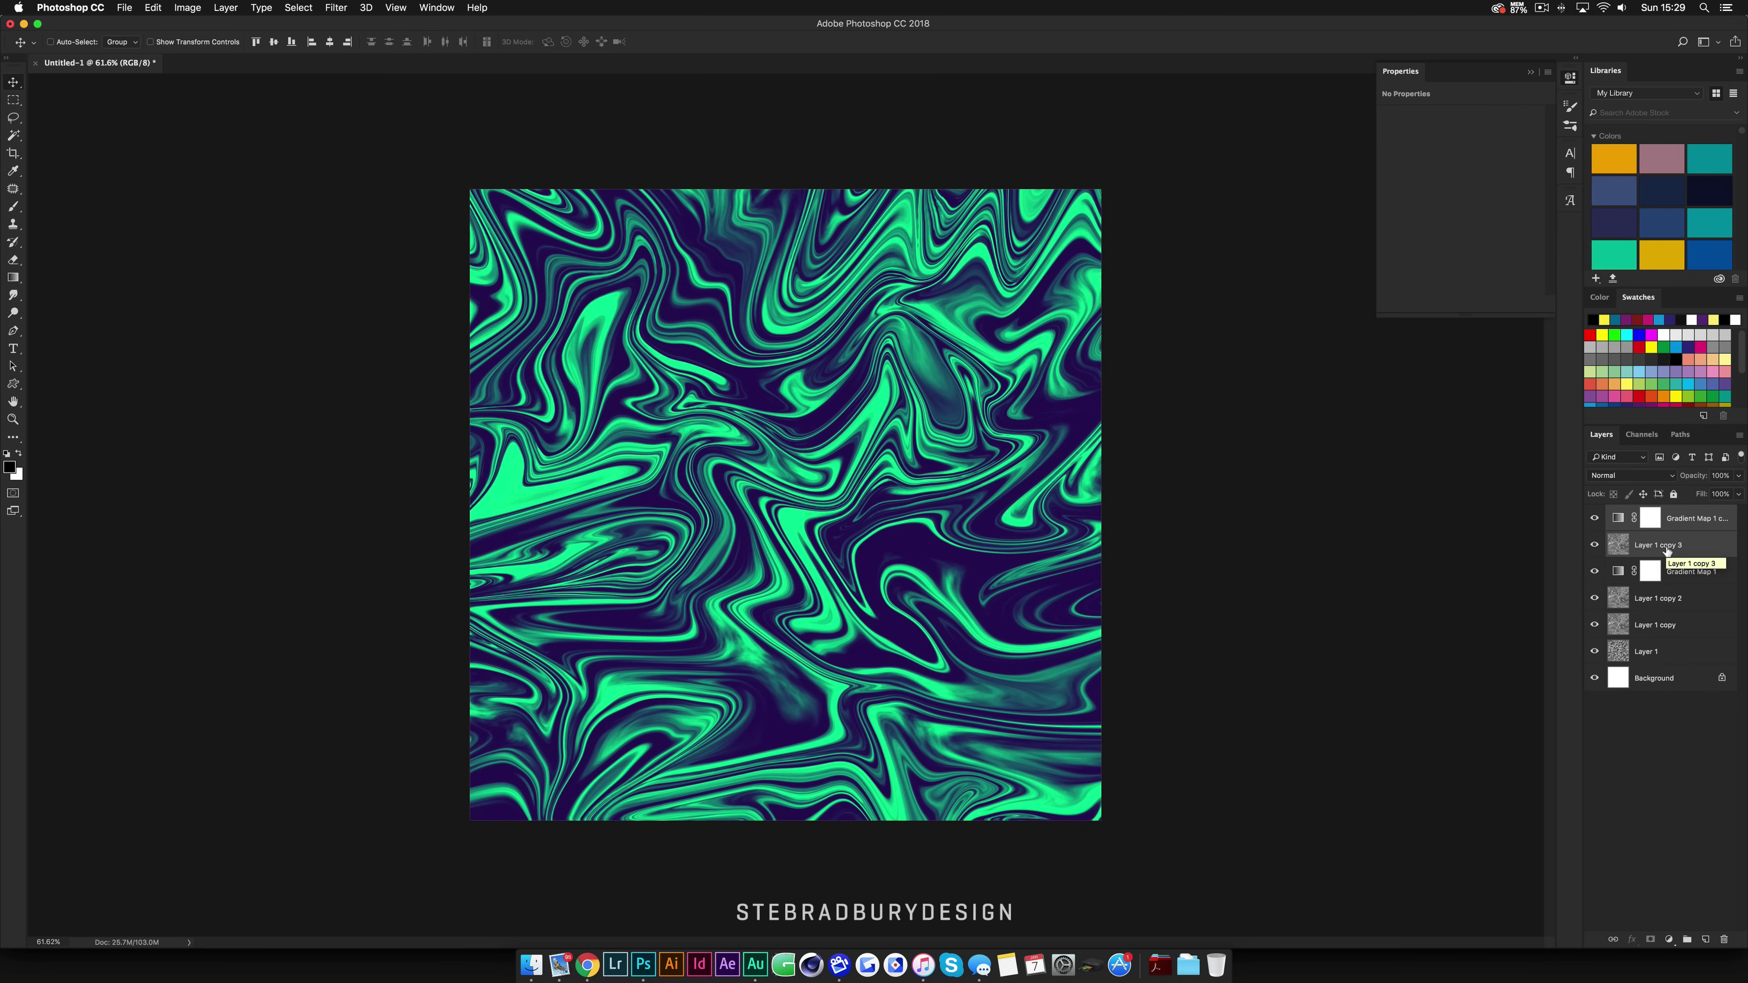
right_click(1667, 548)
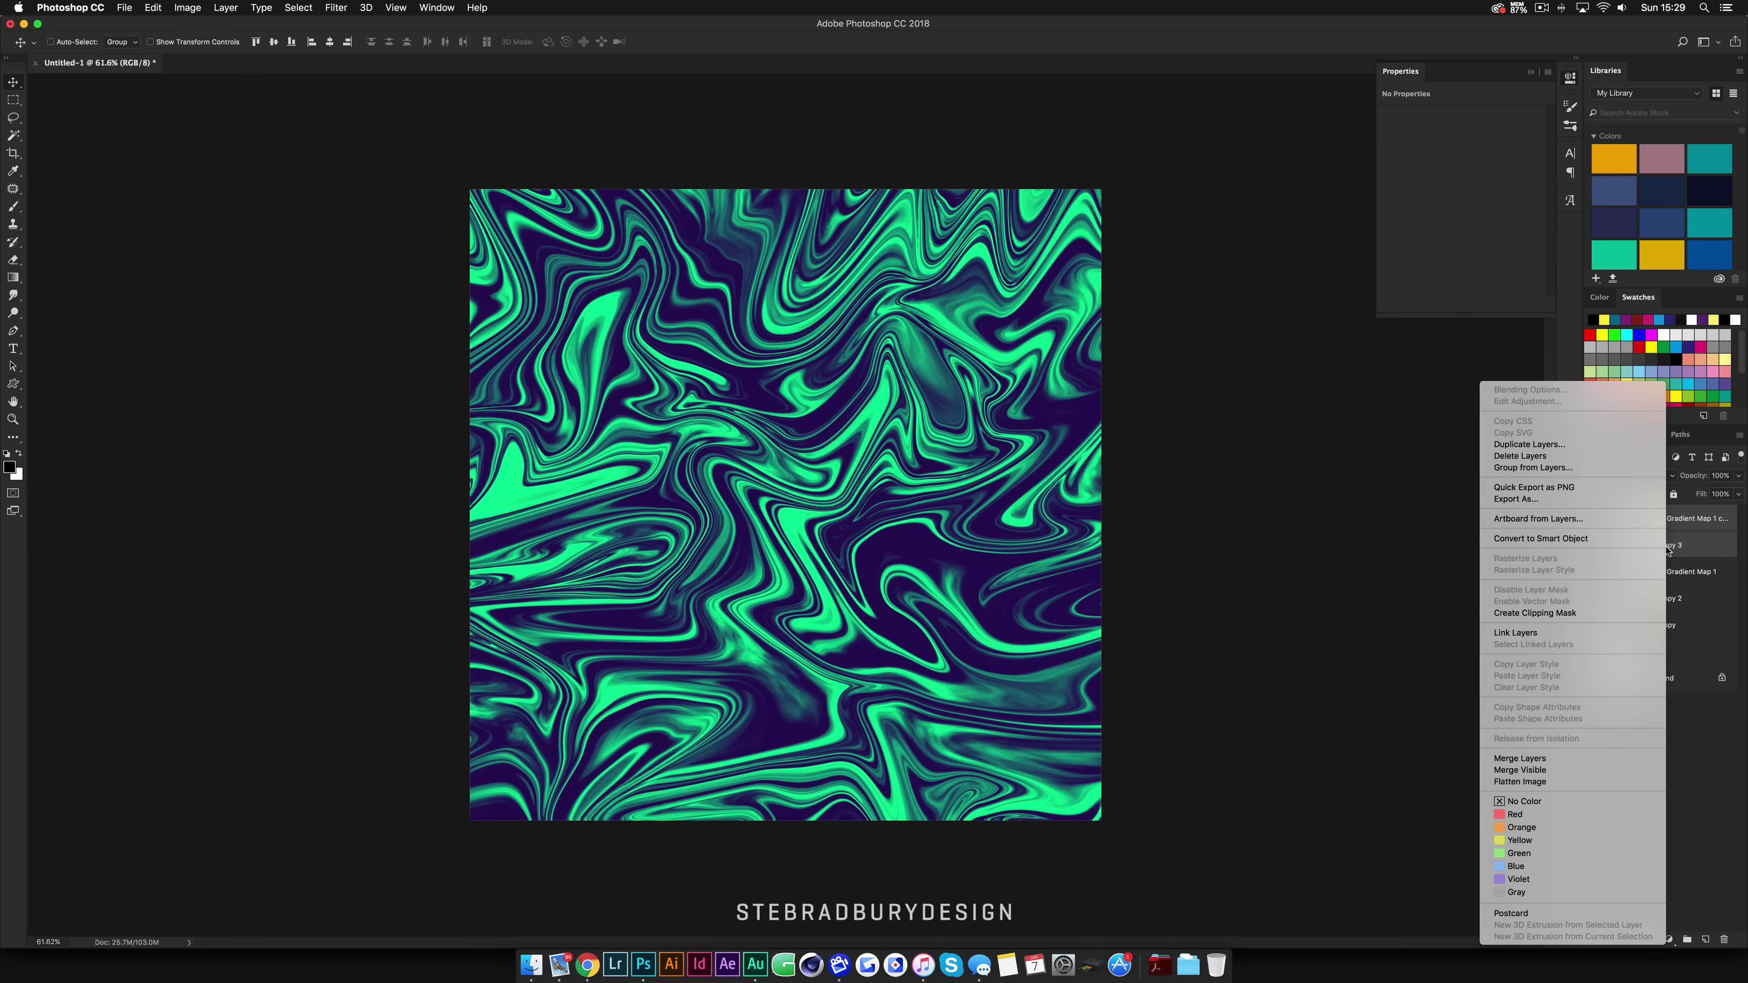
click(1521, 758)
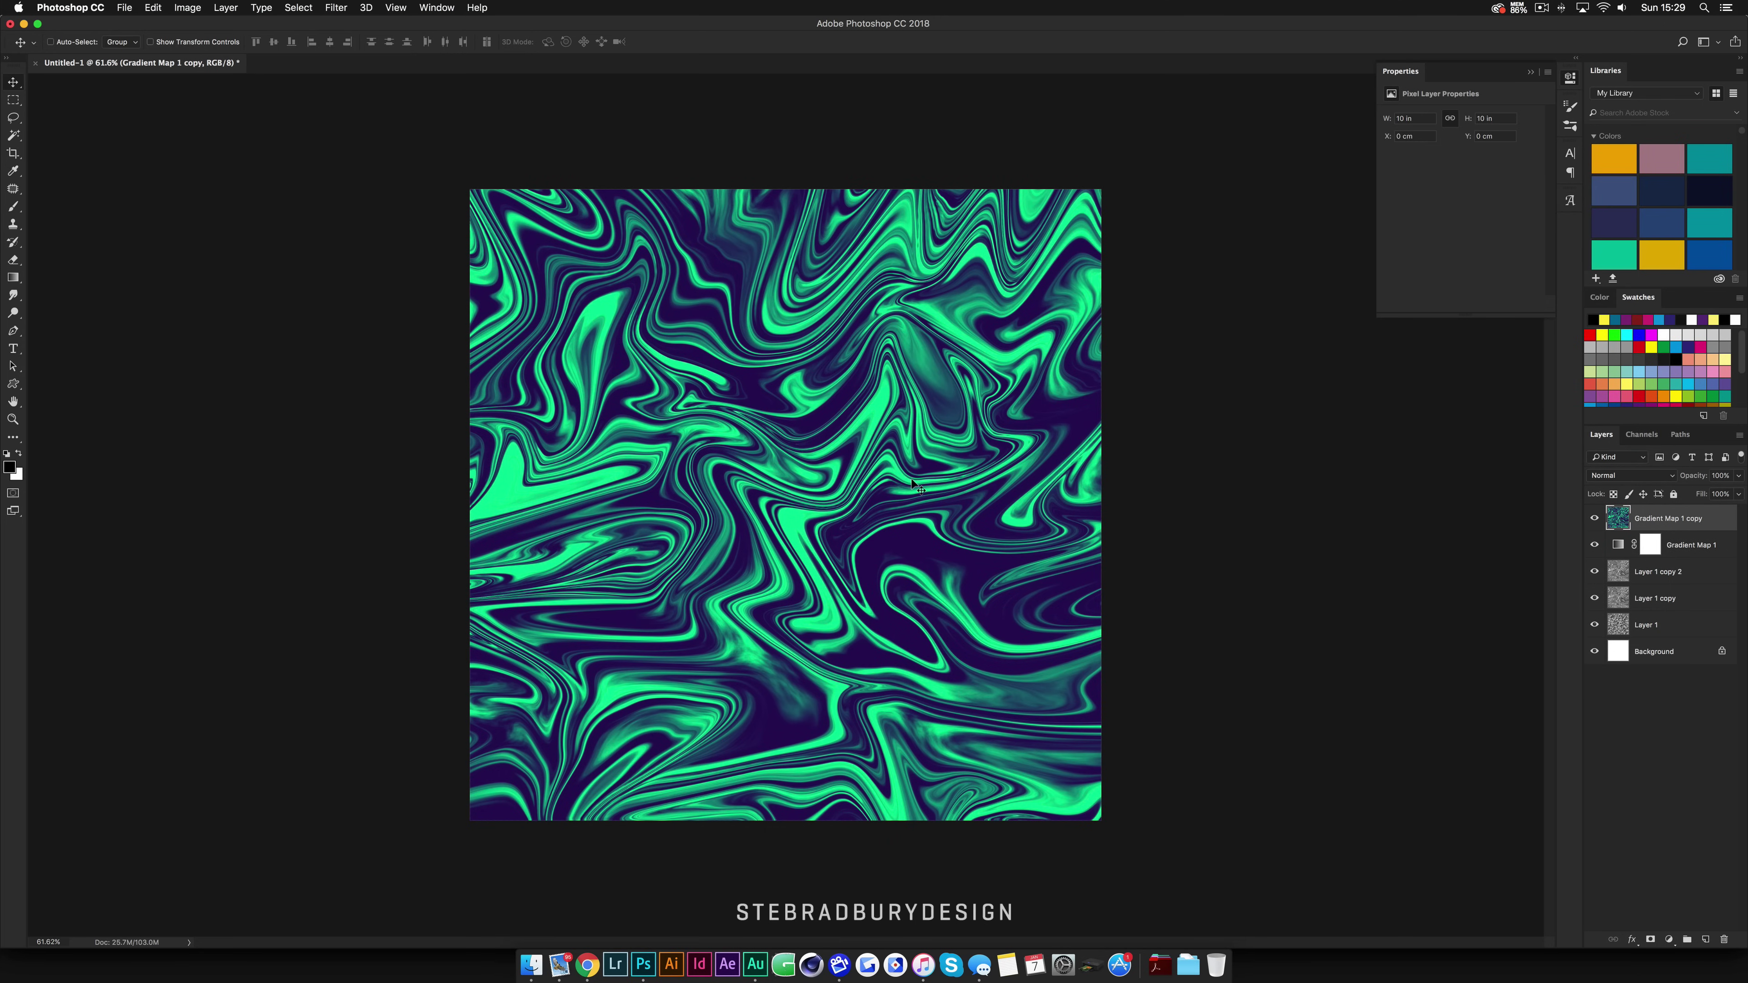
key(super+j)
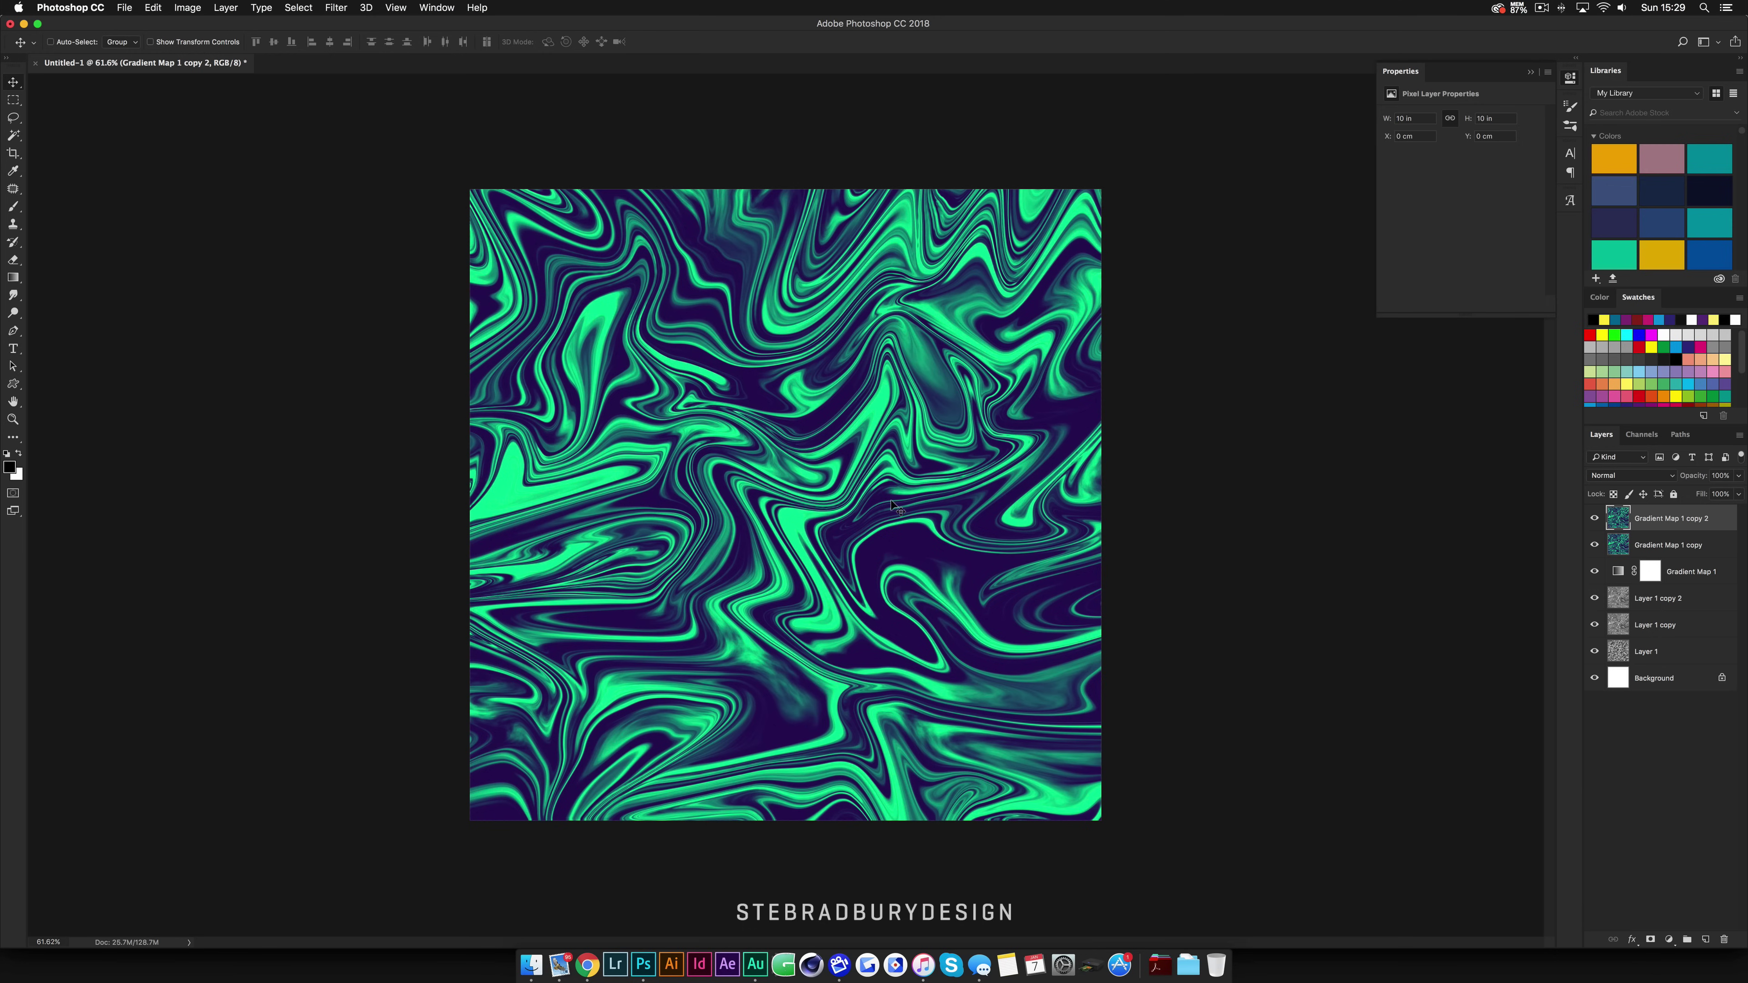
key(super+j)
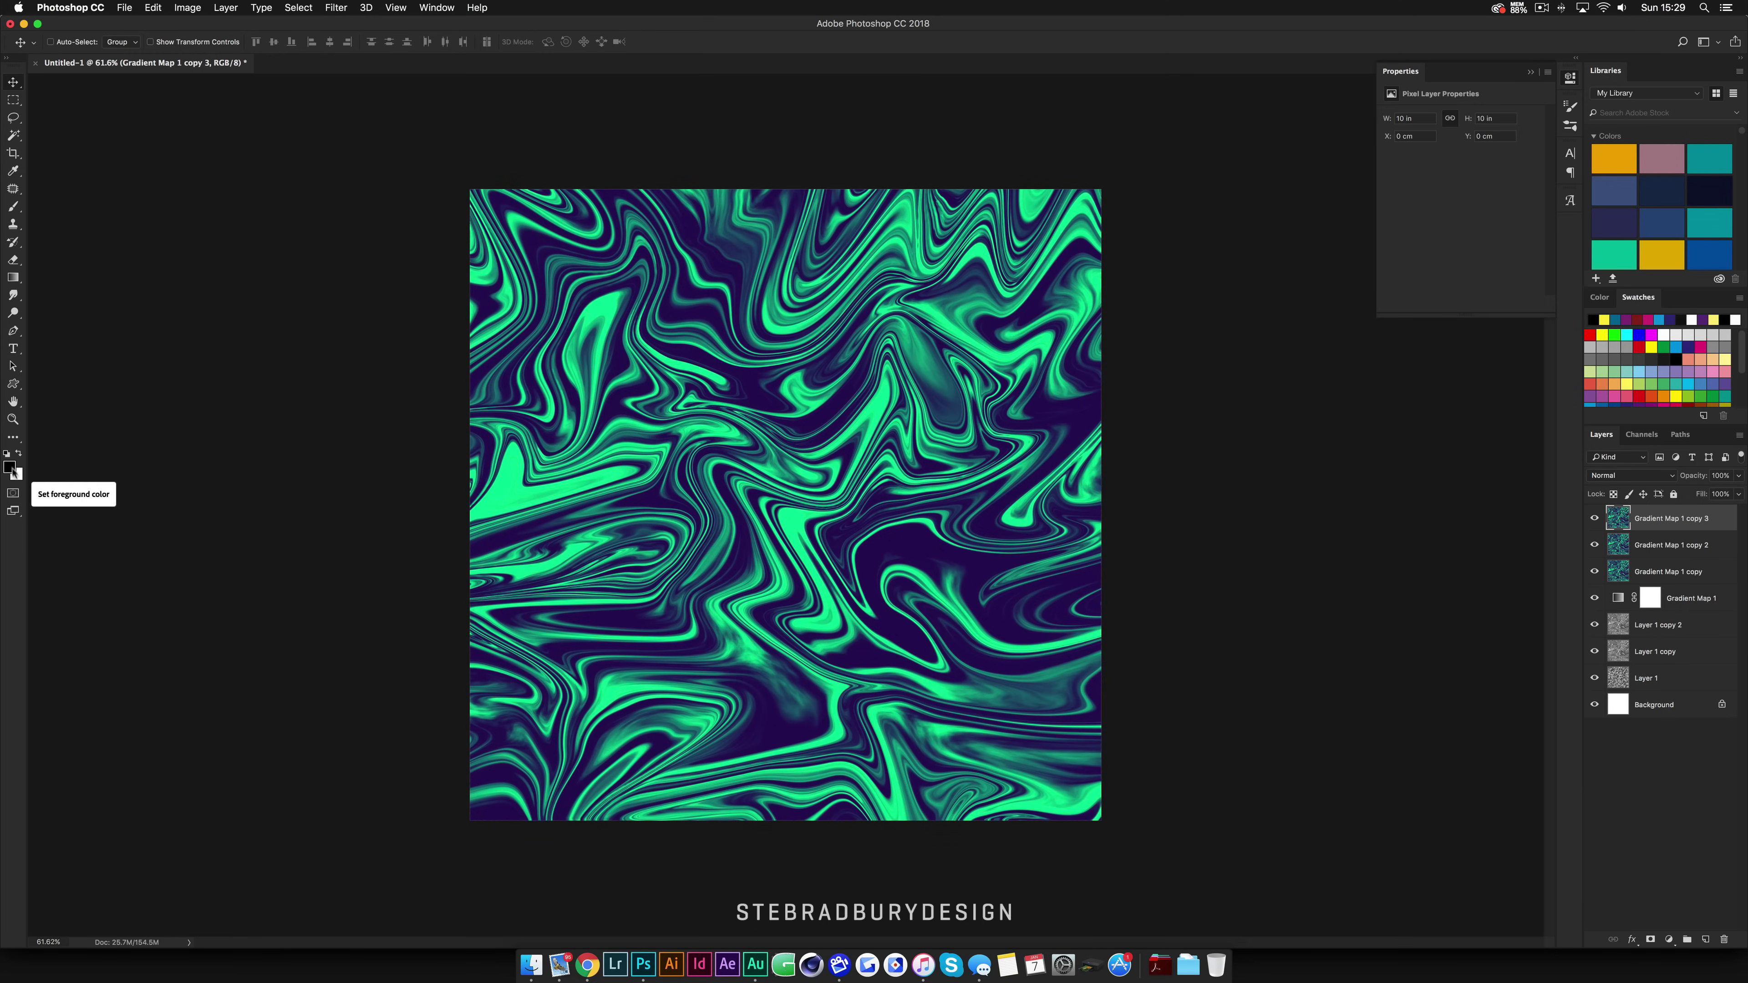
Step: Apply the Halftone Pattern filter to the Gradient Map 1 copy 3 layer with size 2, contrast 27 and the Dot pattern type
click(336, 8)
click(390, 67)
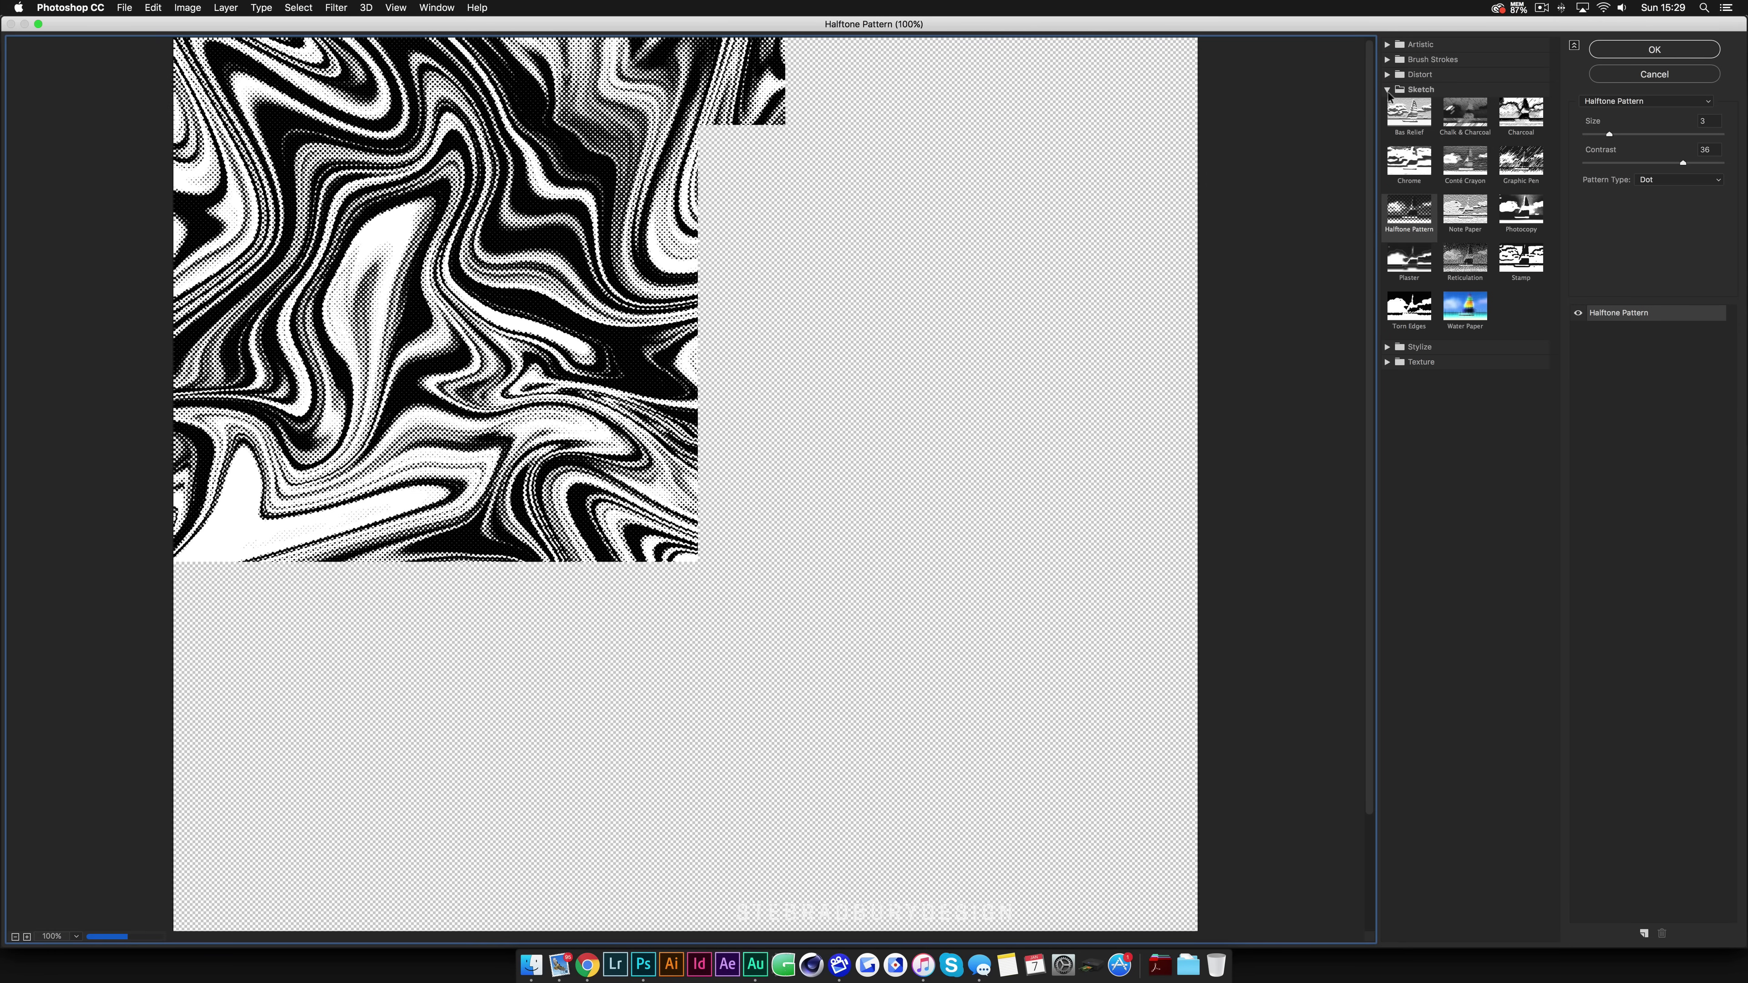
click(1387, 90)
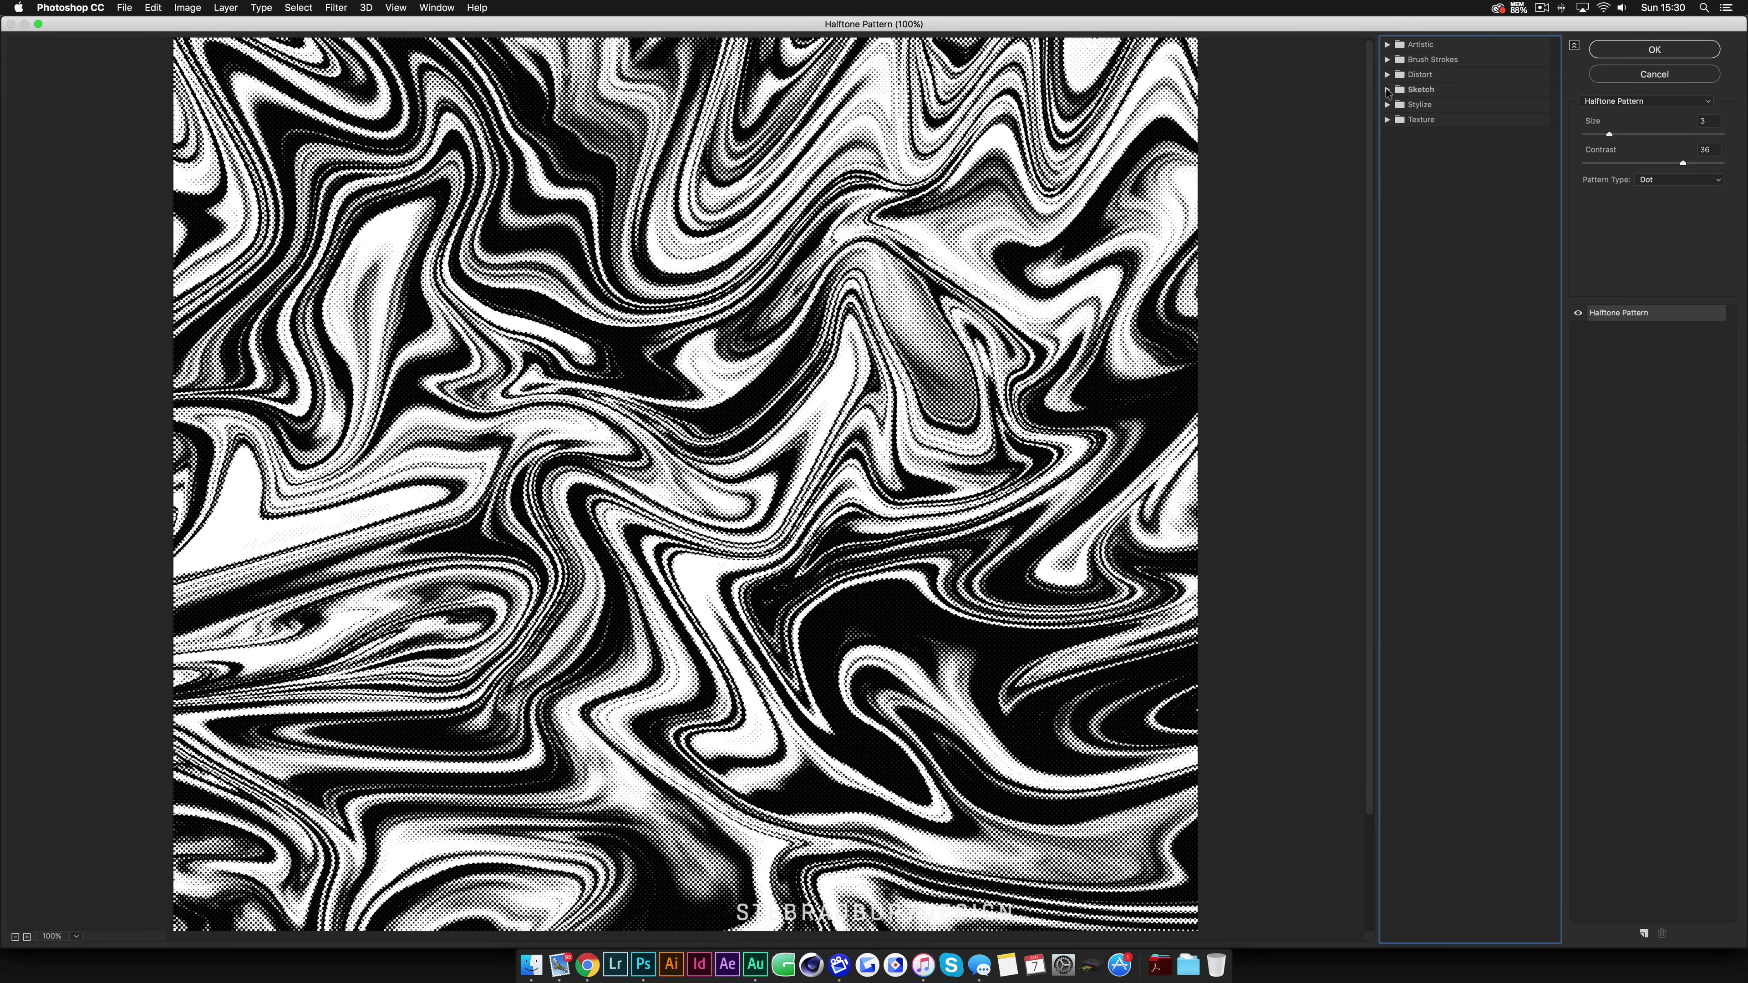
click(1387, 90)
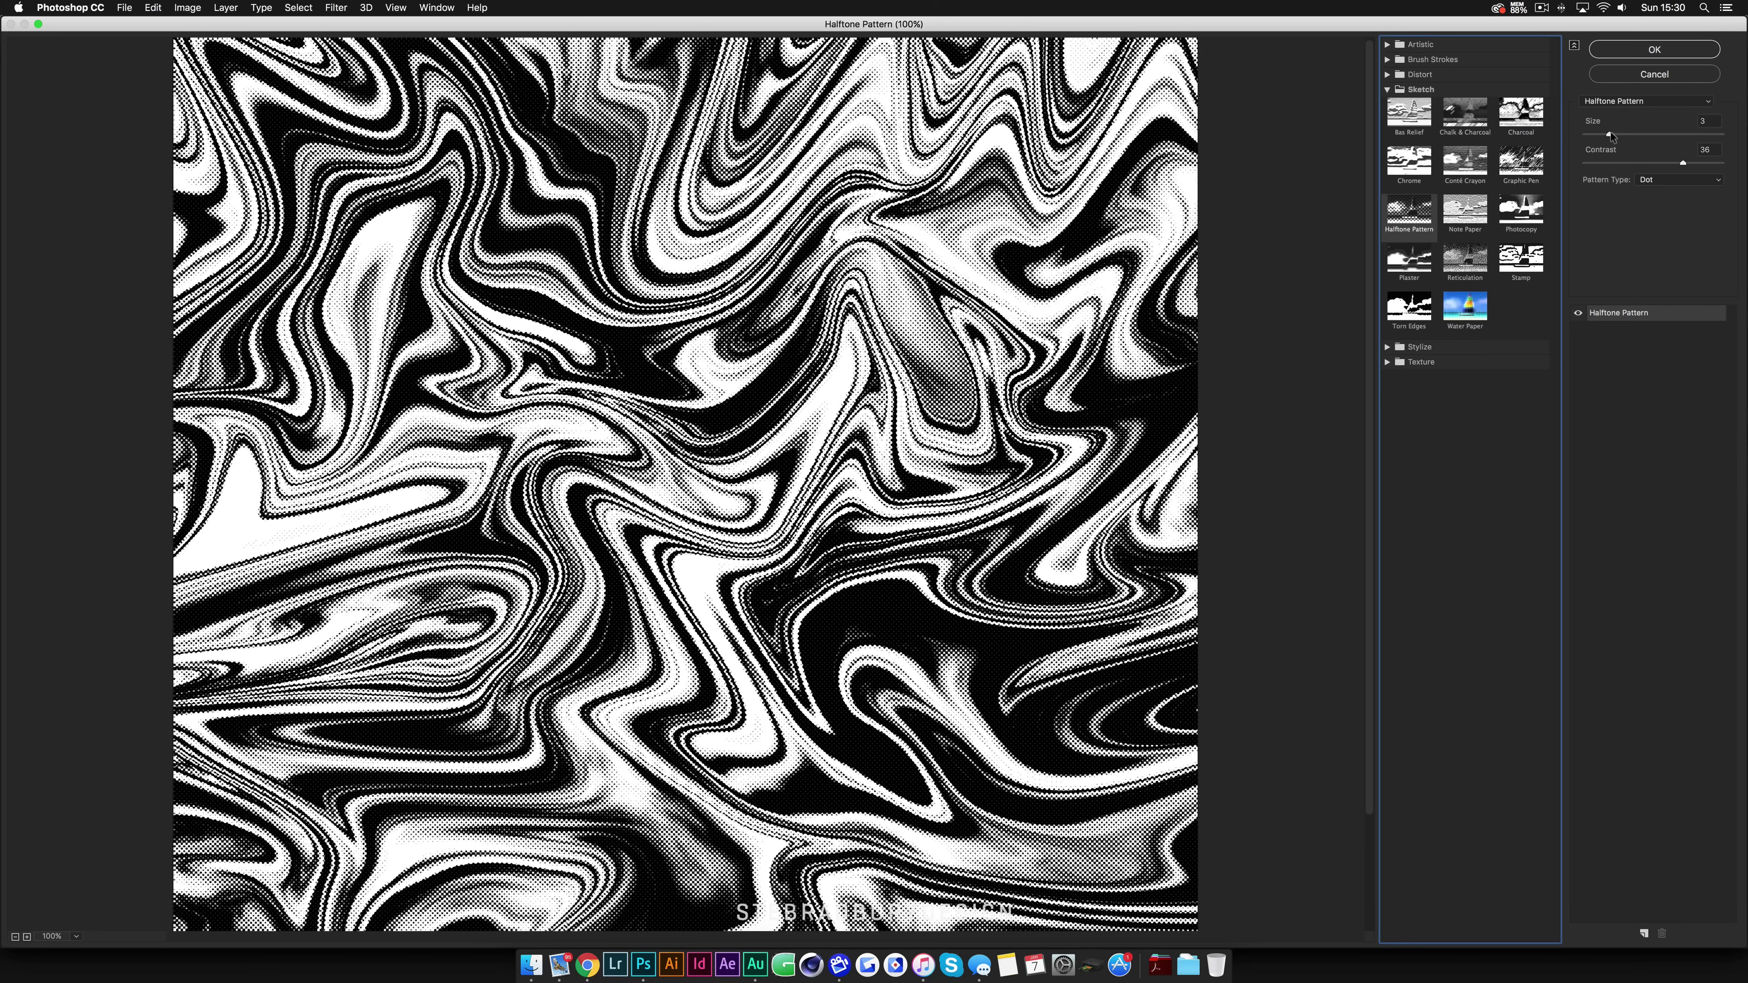
drag(1609, 135, 1602, 136)
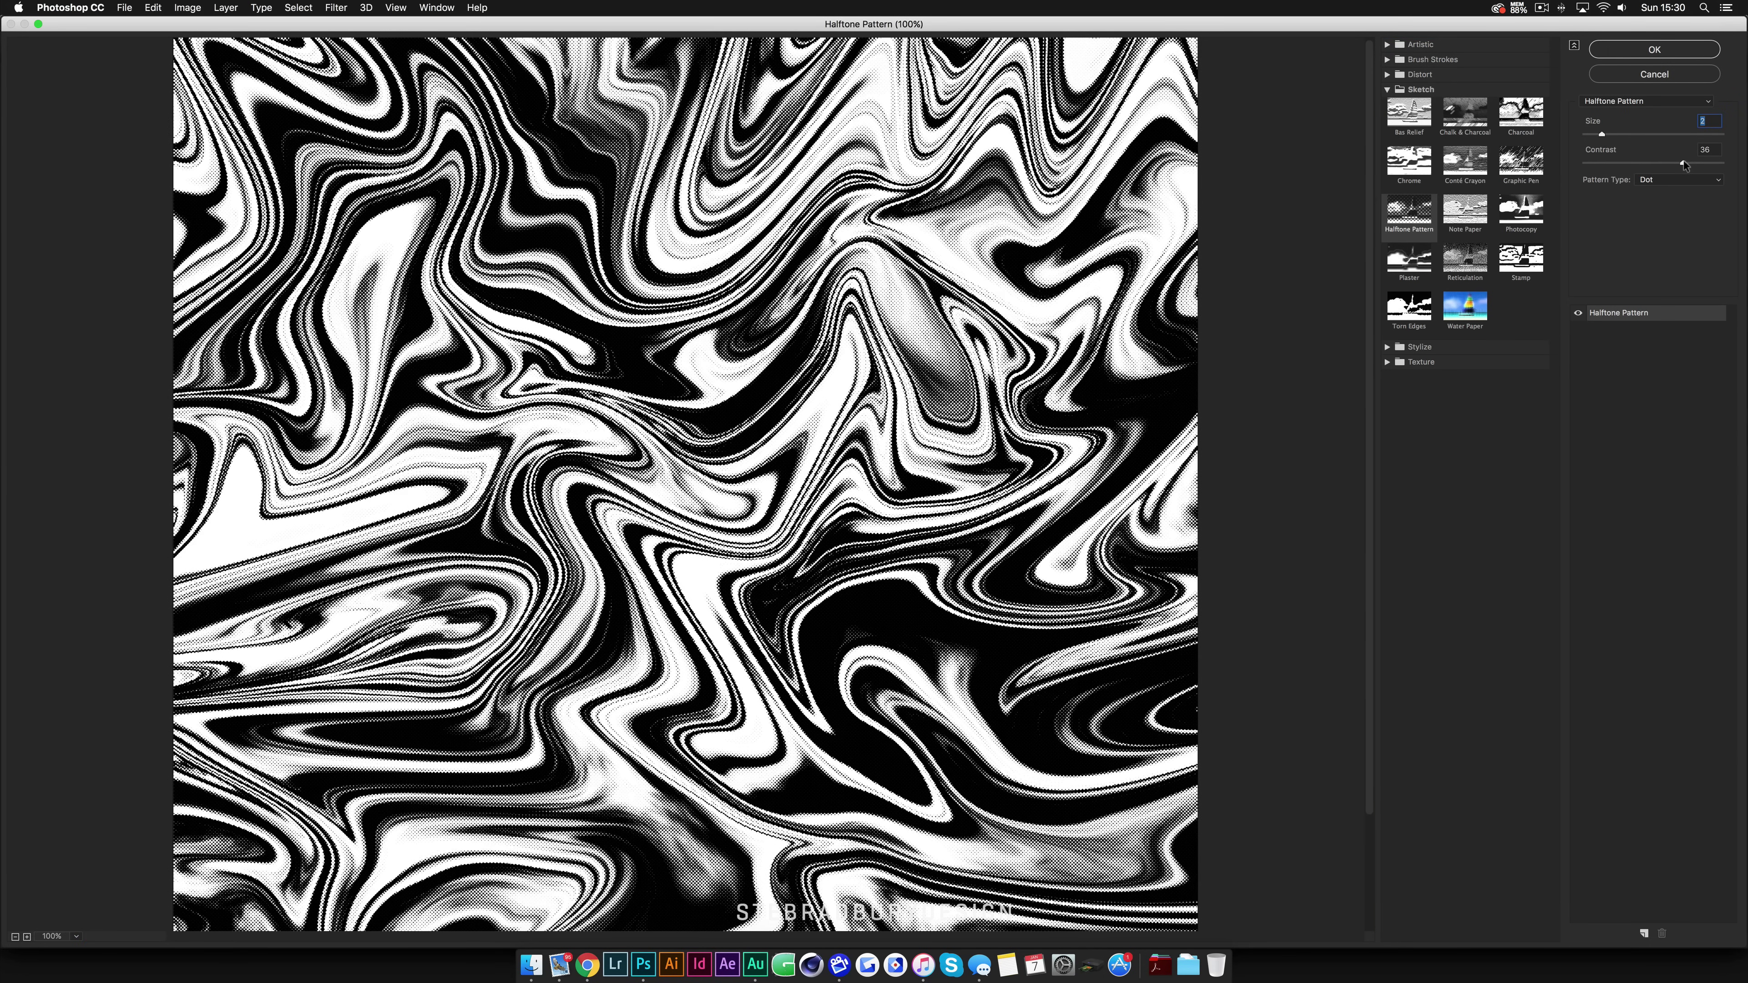
mouse_move(1684, 165)
mouse_down()
mouse_move(1636, 141)
mouse_move(1667, 171)
mouse_up()
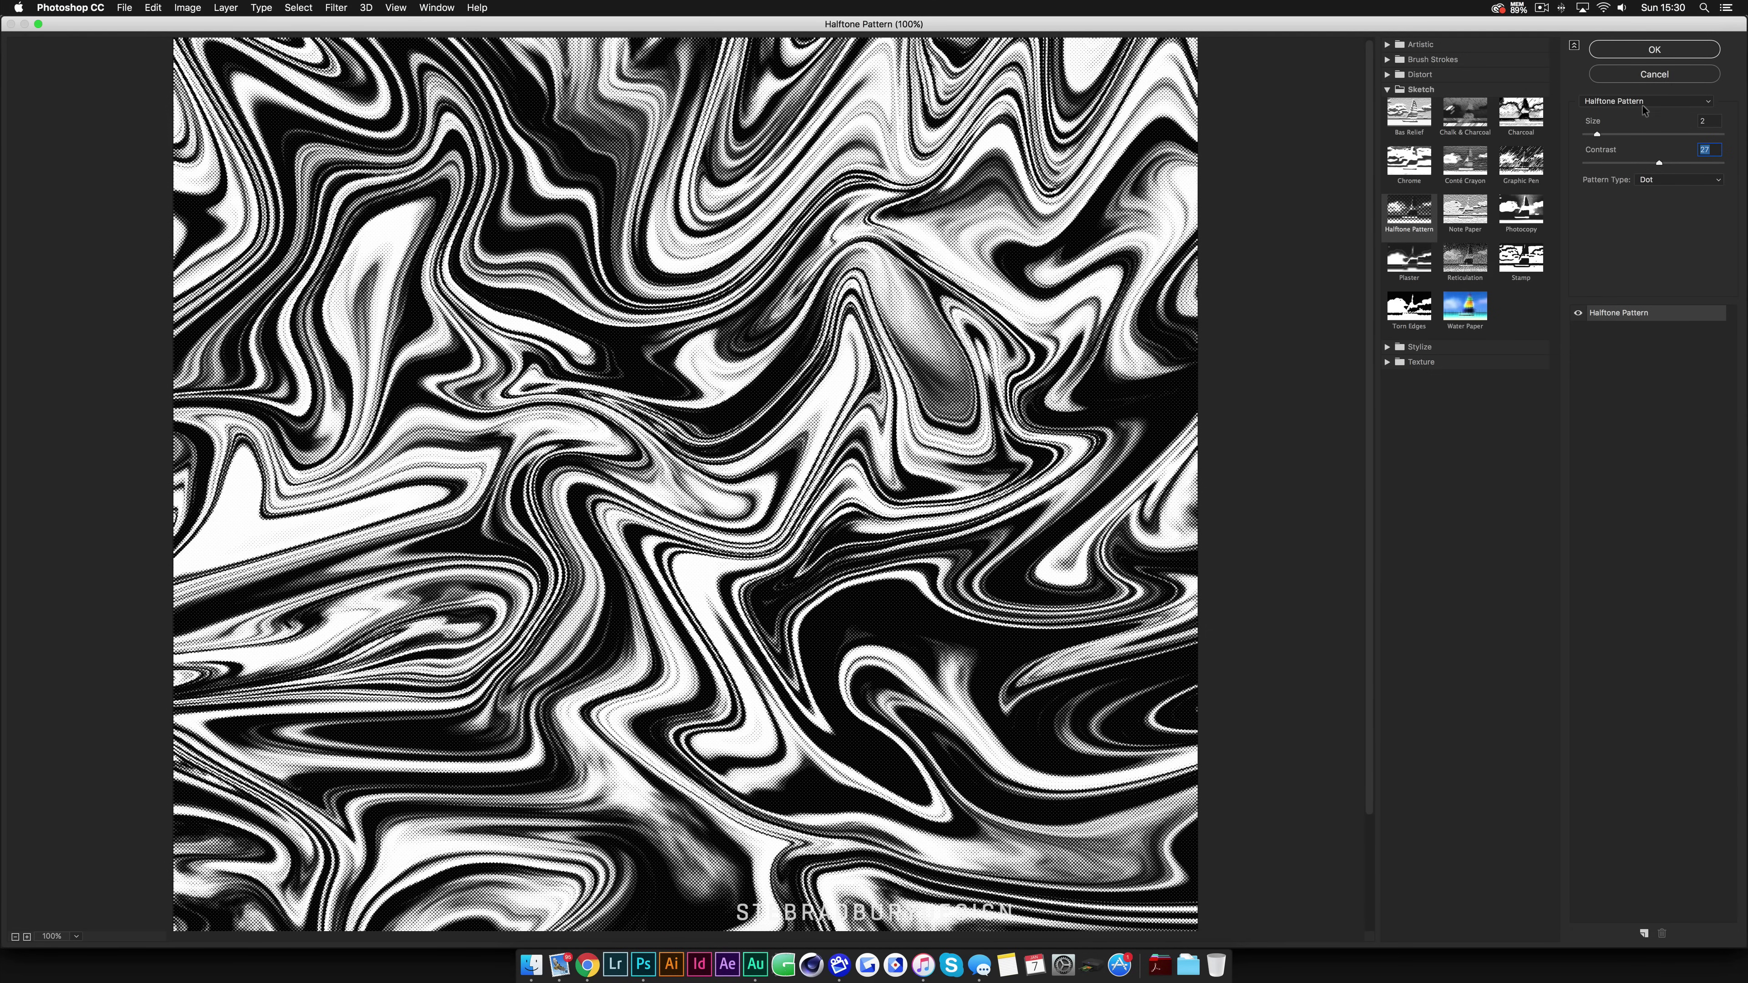
click(1653, 50)
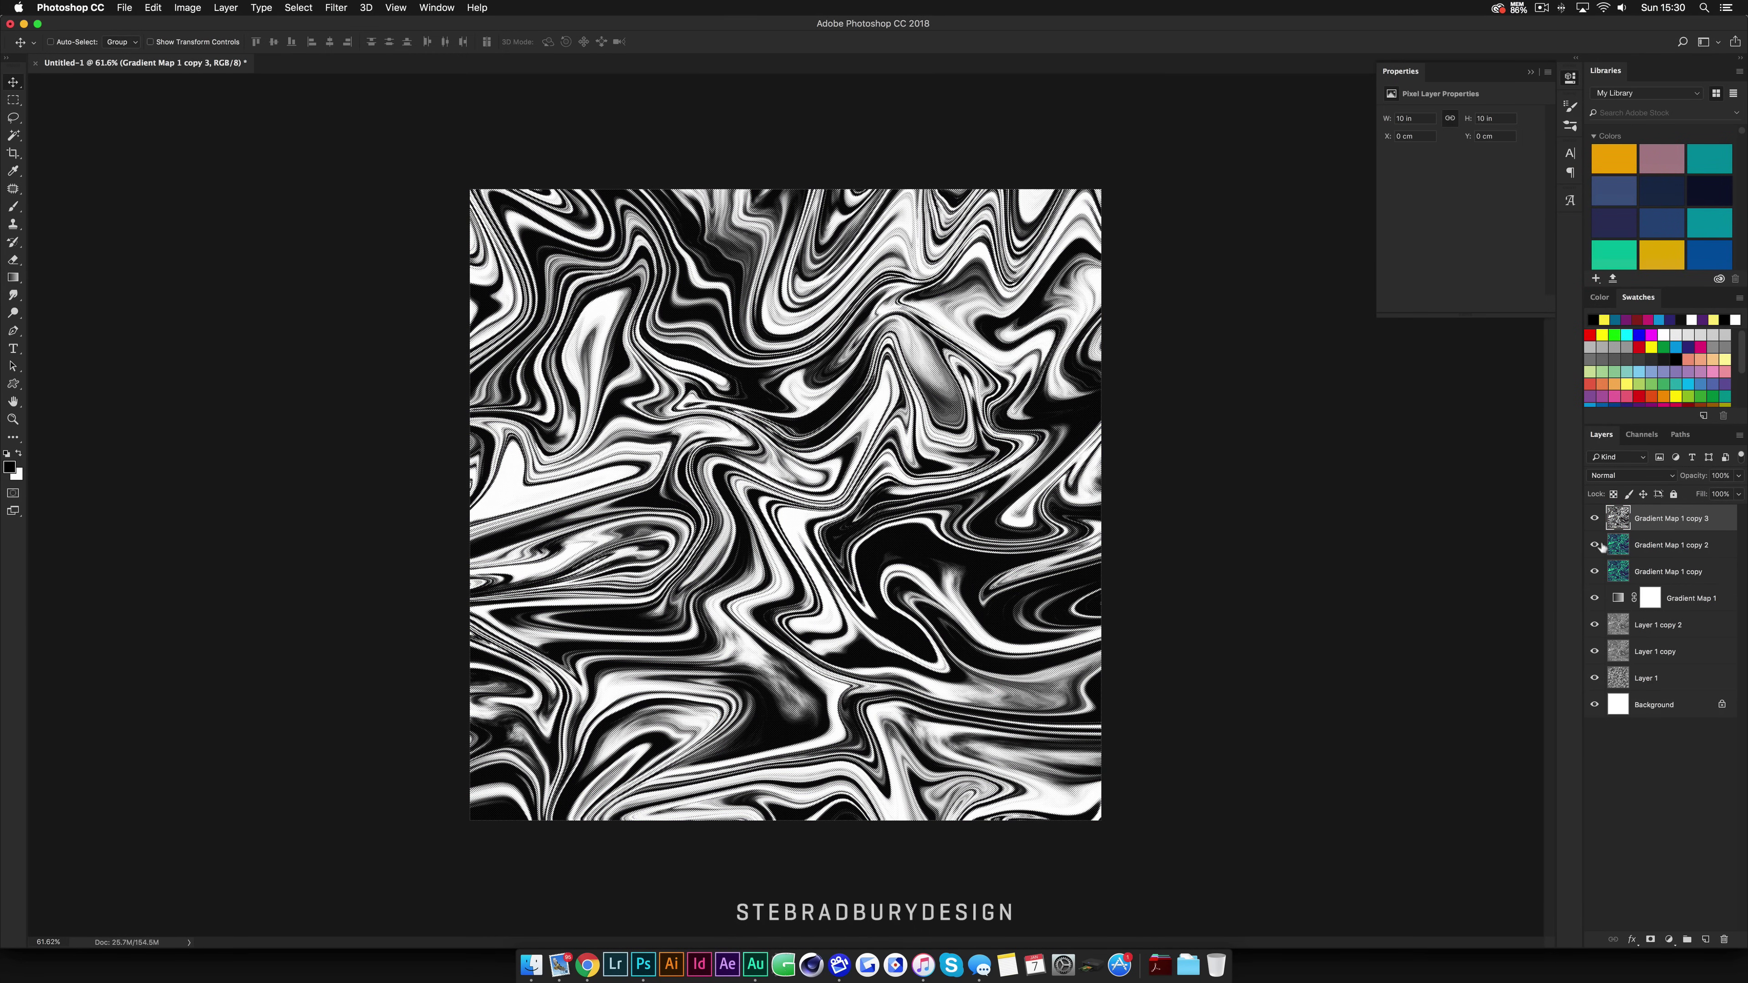
Step: Blend out the halftone layer's light areas by setting This Layer's white limit to 151 in its Blend If options
click(1594, 520)
click(1595, 519)
double_click(1618, 523)
drag(1341, 282, 1339, 323)
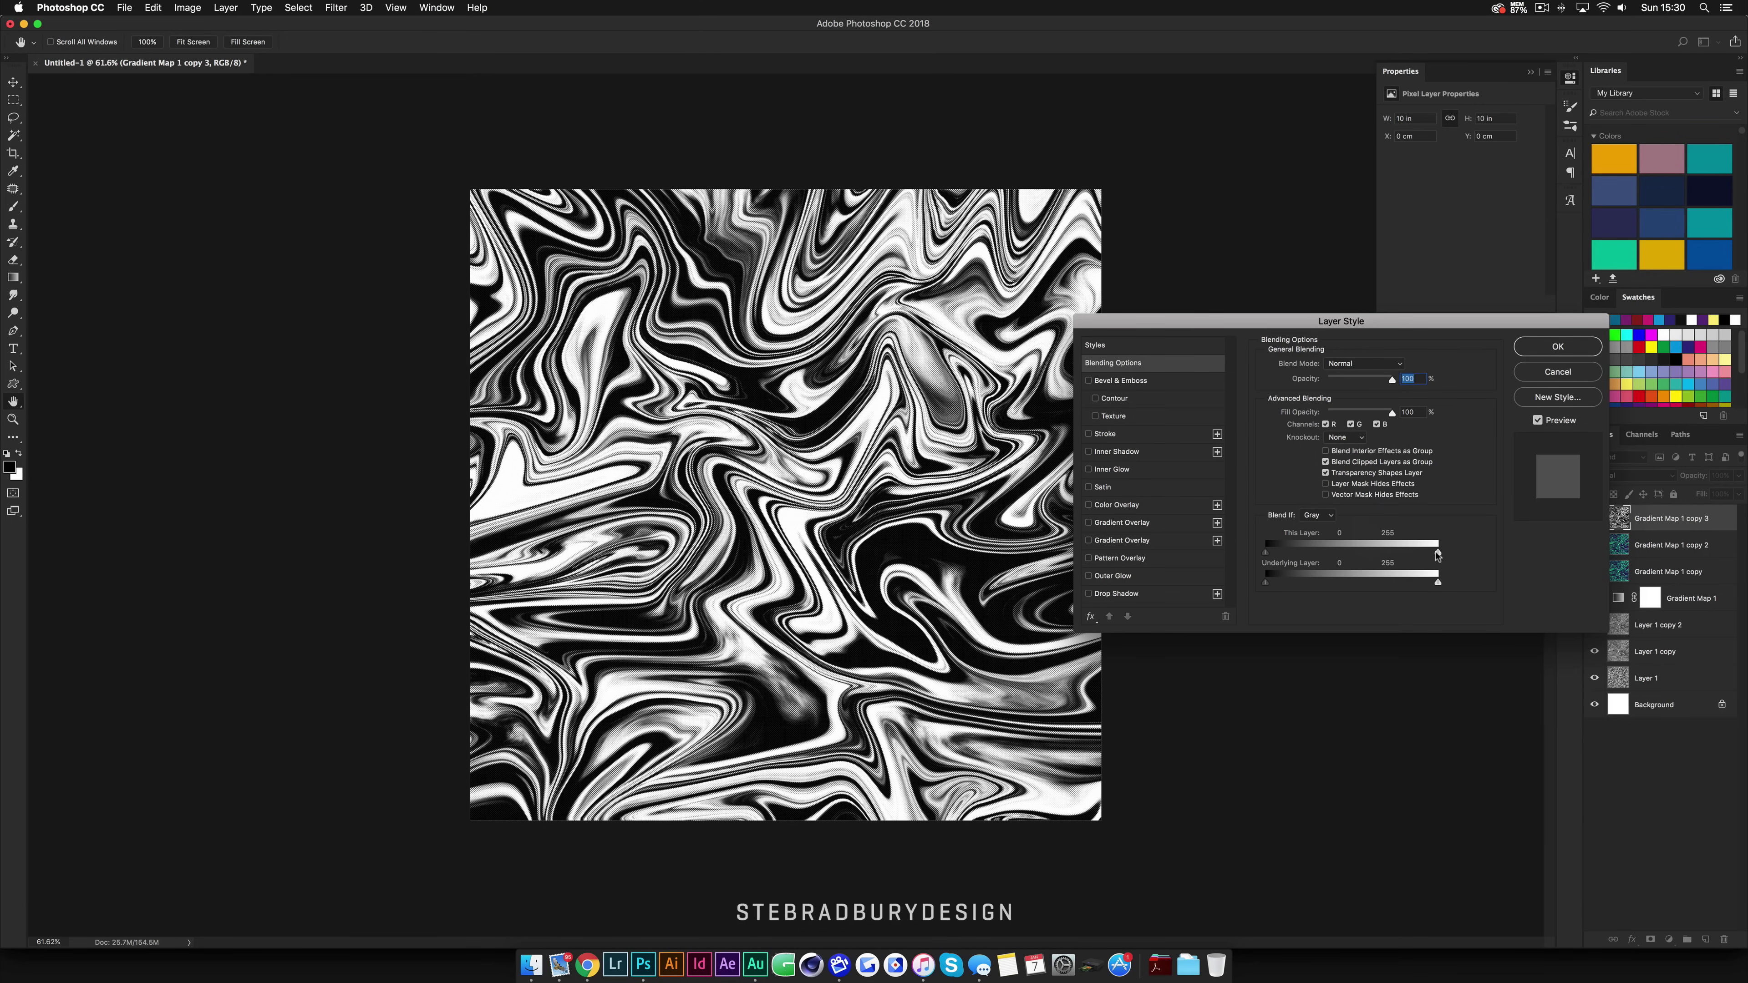
mouse_move(1265, 554)
mouse_down()
mouse_move(1280, 556)
mouse_move(1265, 556)
mouse_up()
drag(1438, 555, 1368, 555)
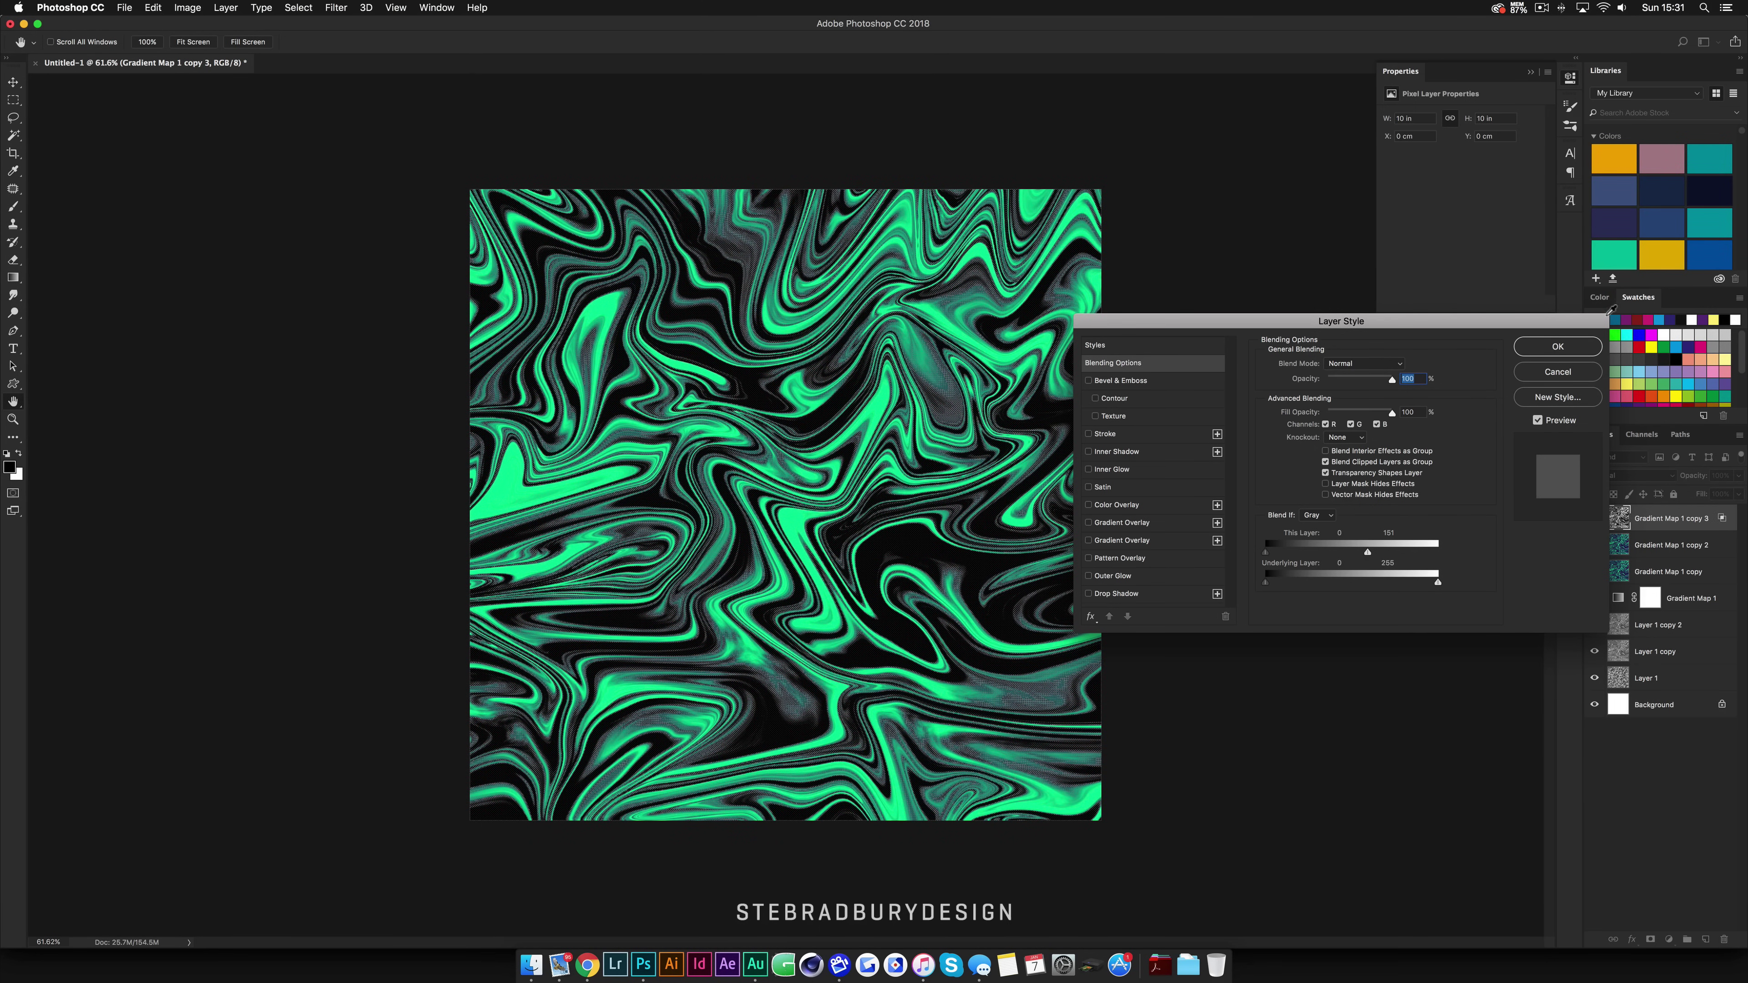
click(1558, 347)
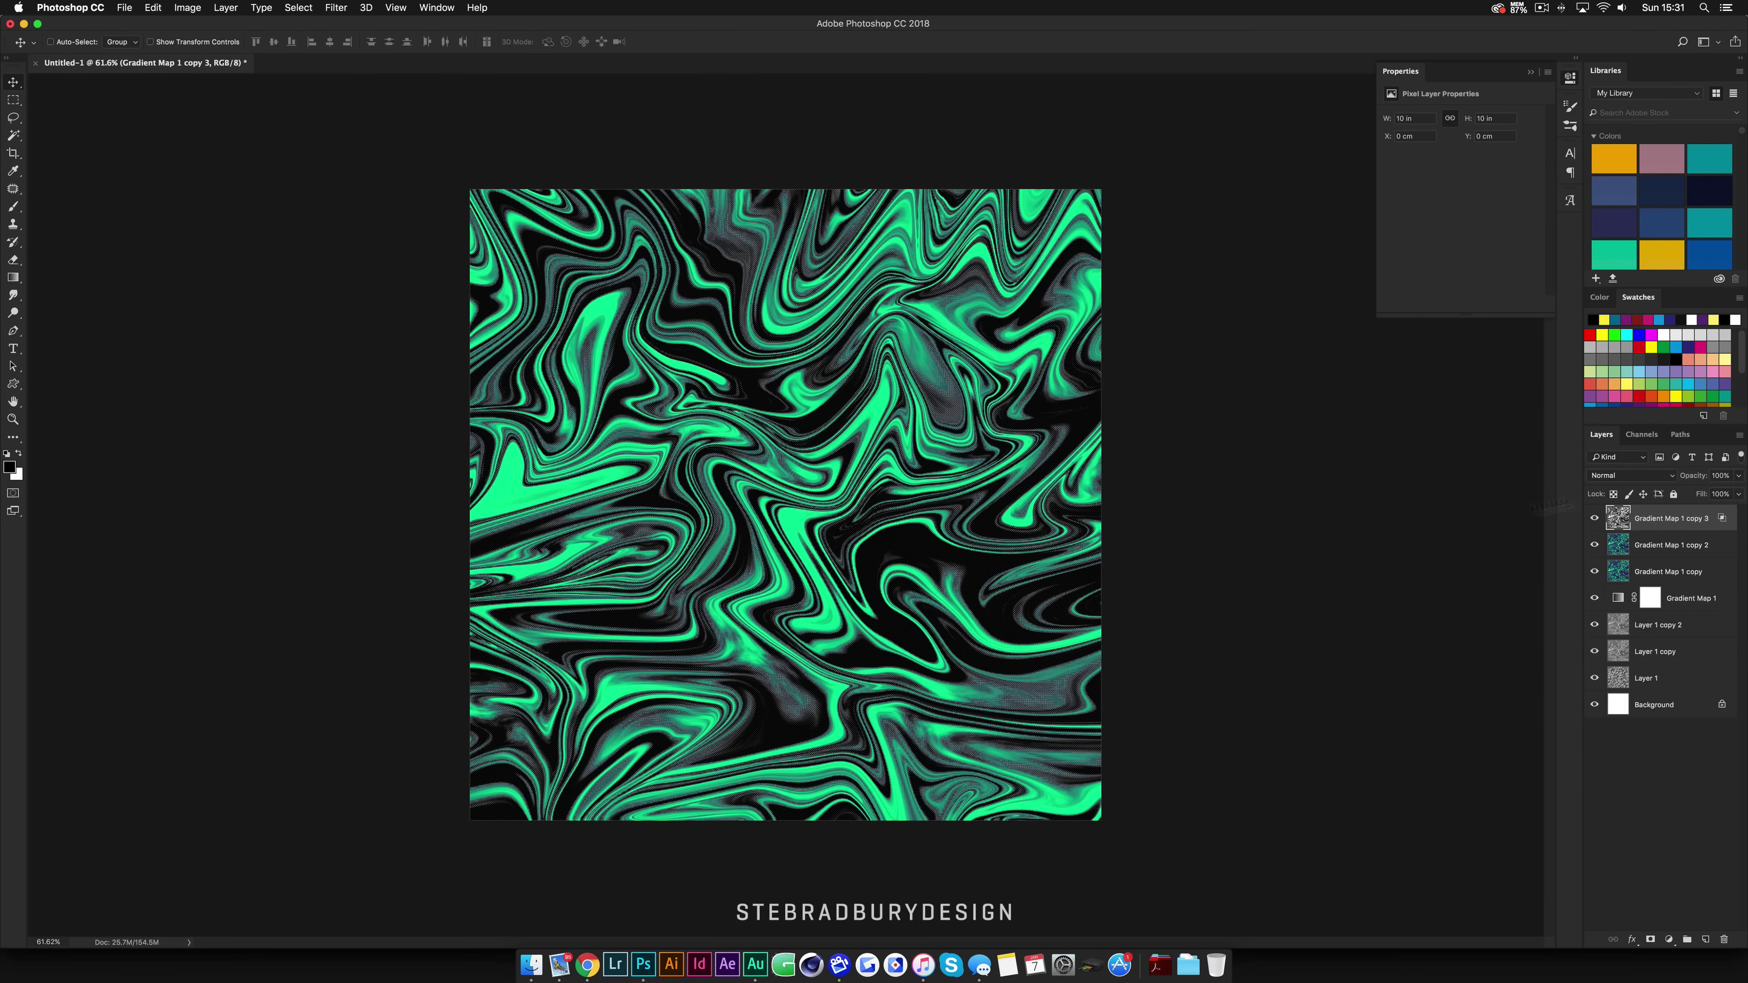
key(ctrl+u)
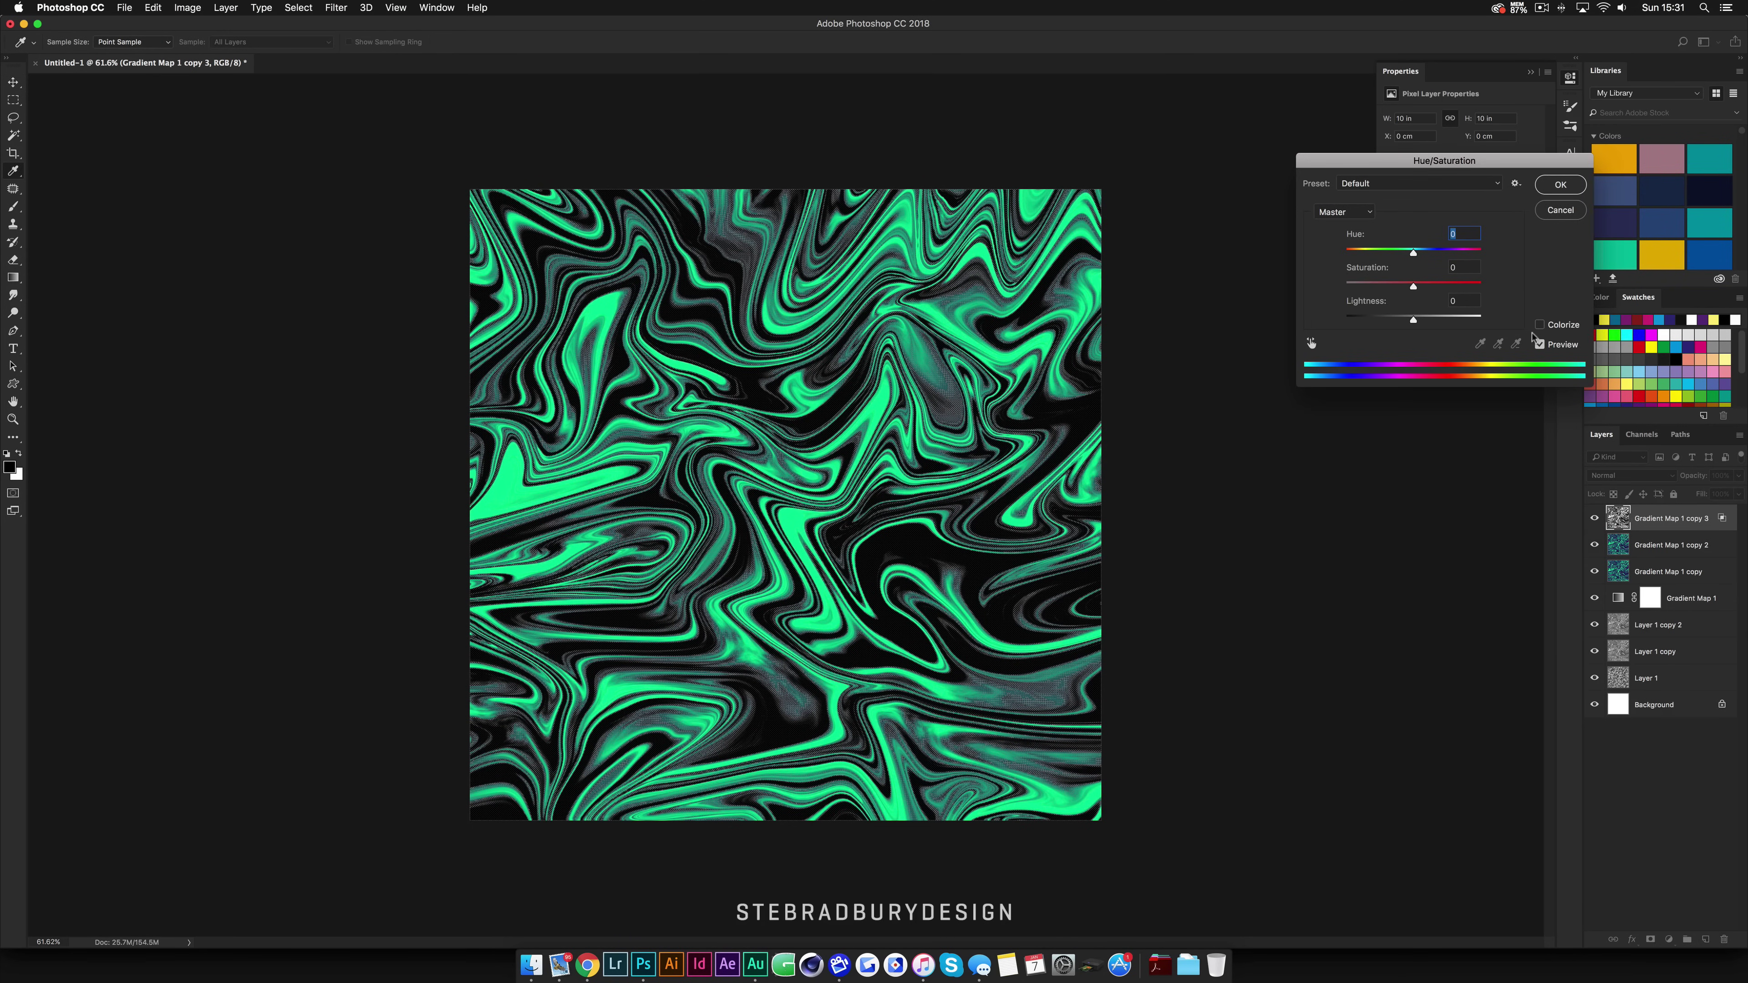
drag(1413, 320, 1281, 315)
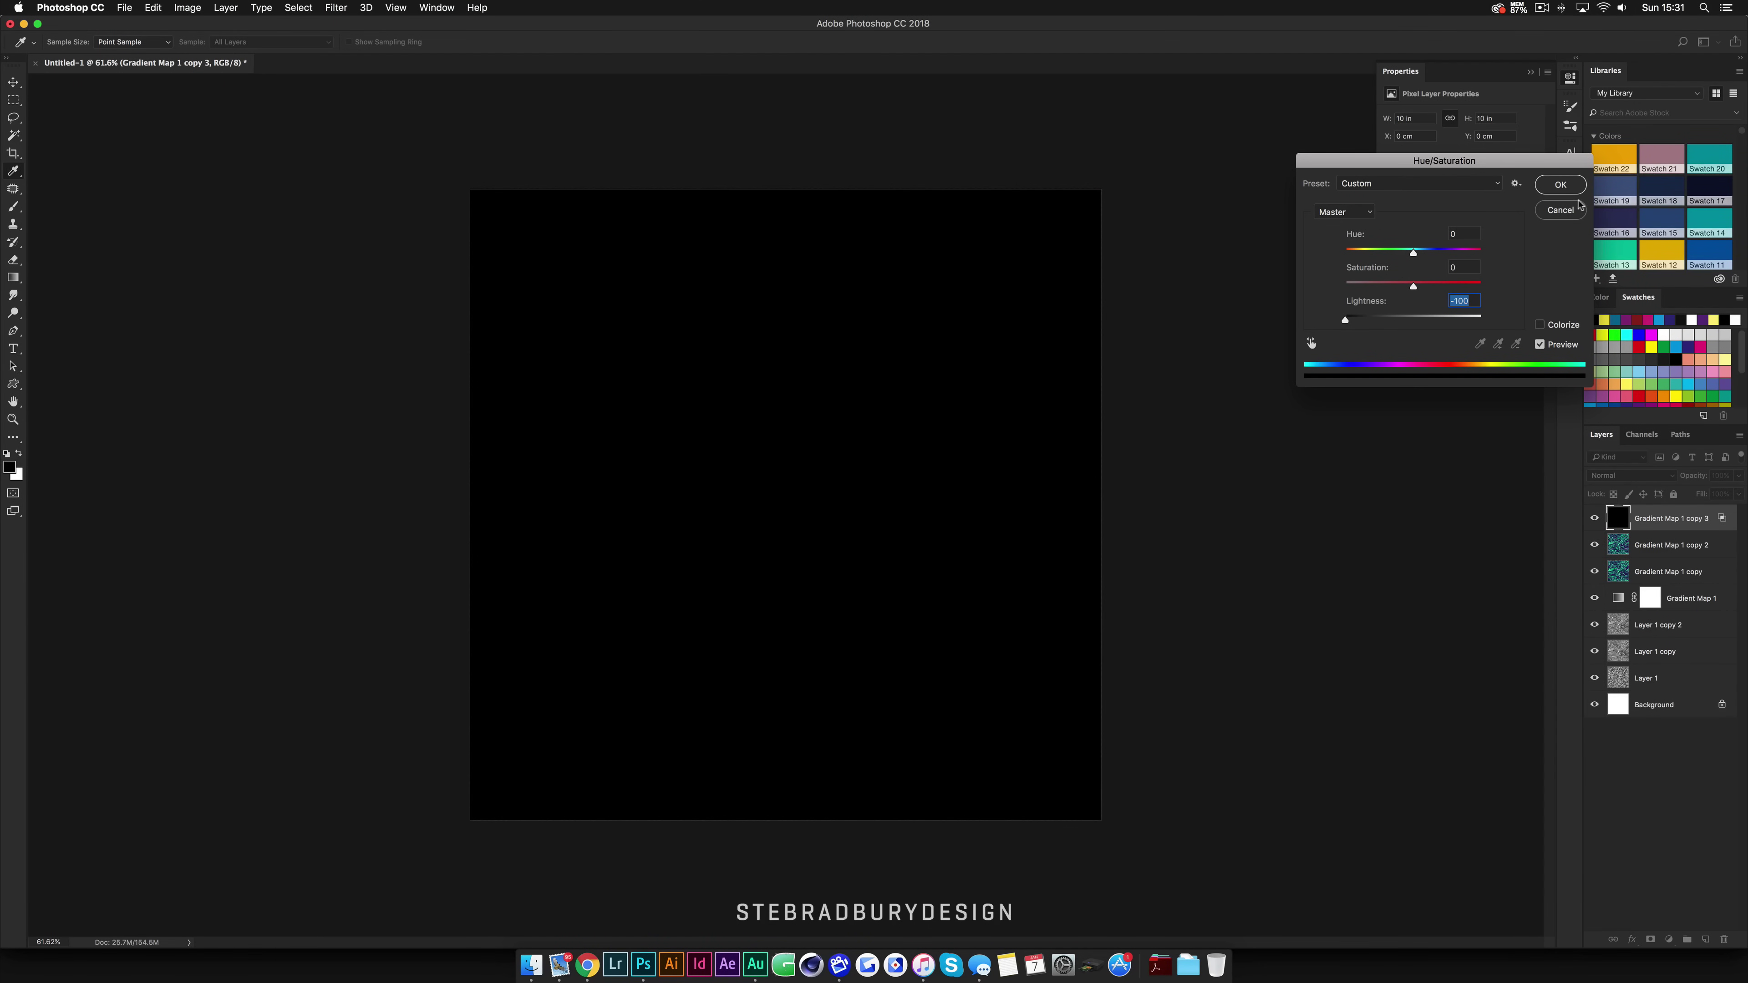
key(Escape)
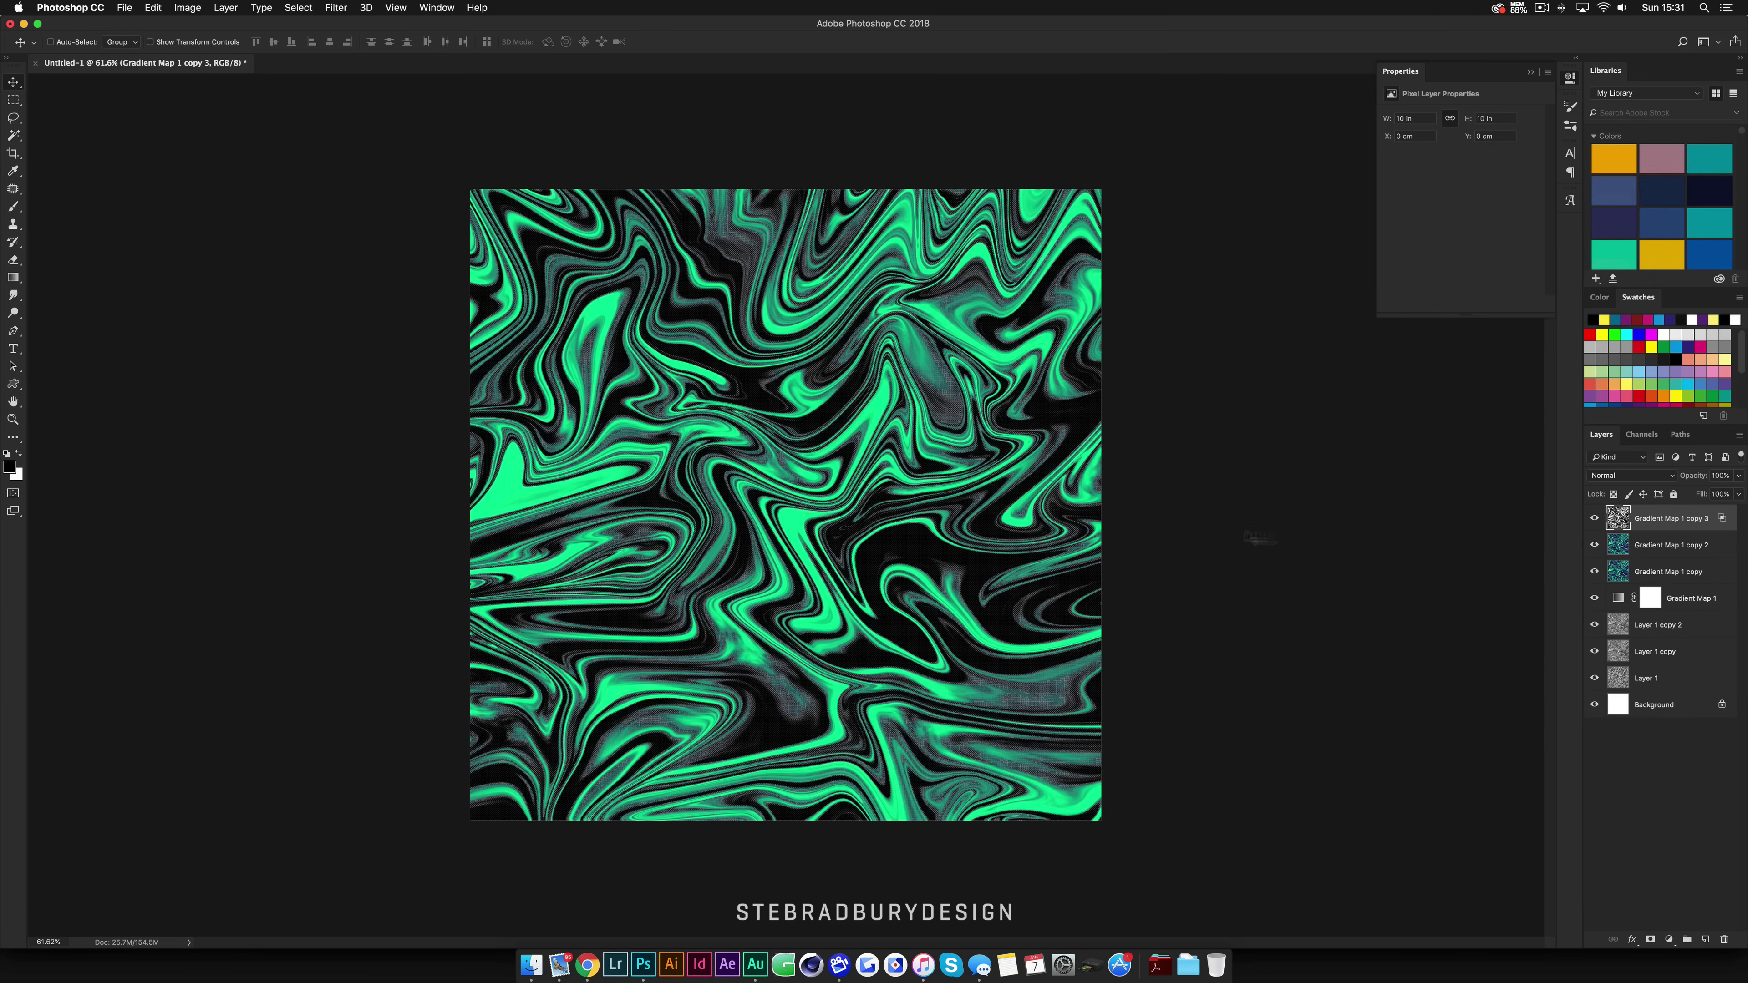
Step: Convert the Gradient Map 1 copy 3 halftone layer to a smart object and rasterize it to bake in its blending
right_click(1643, 521)
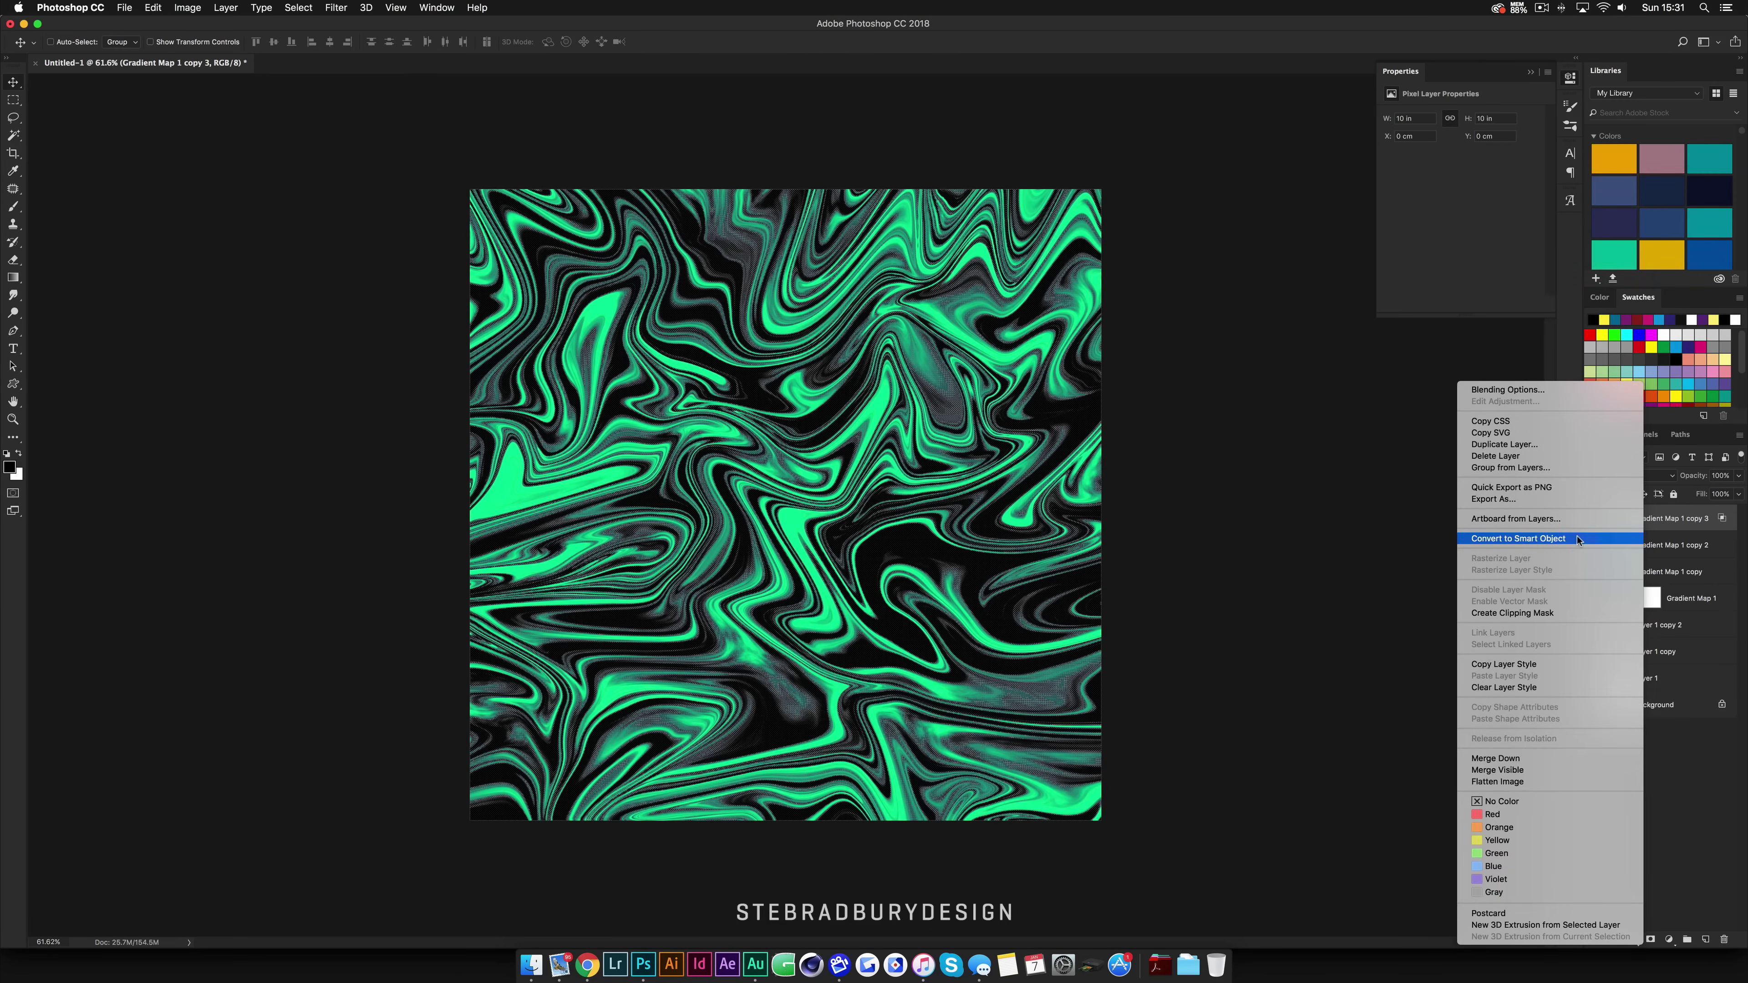
click(1614, 537)
right_click(1659, 527)
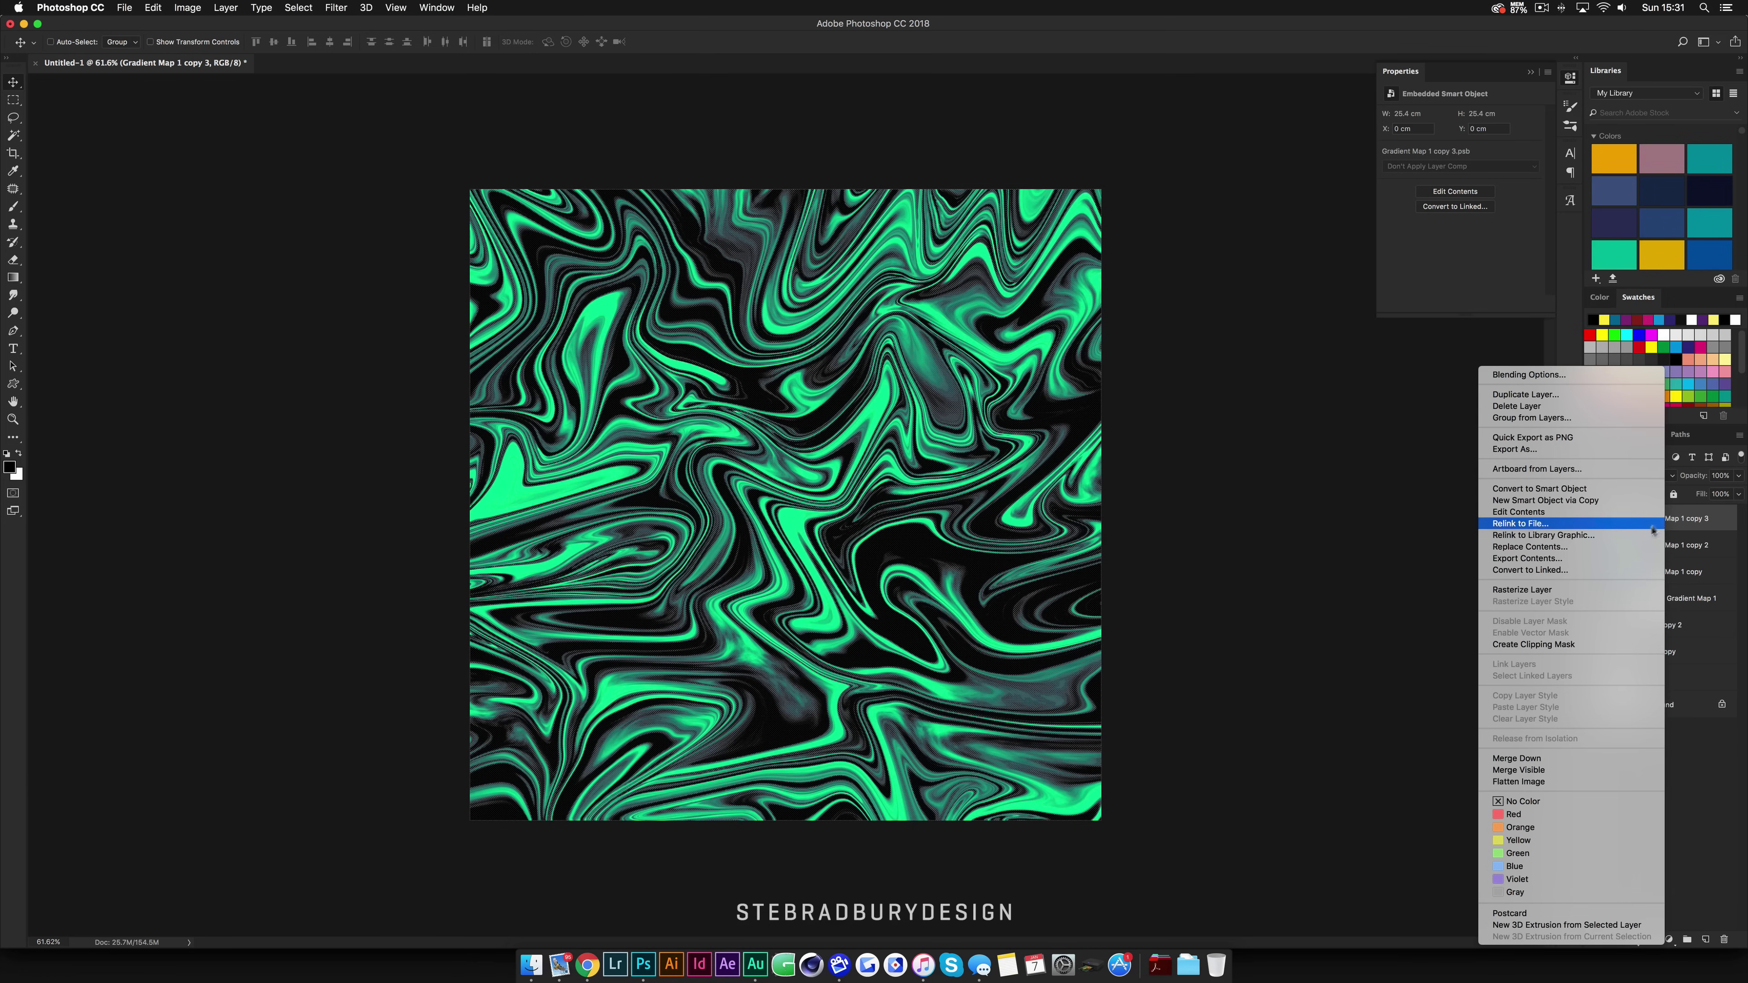
click(1588, 590)
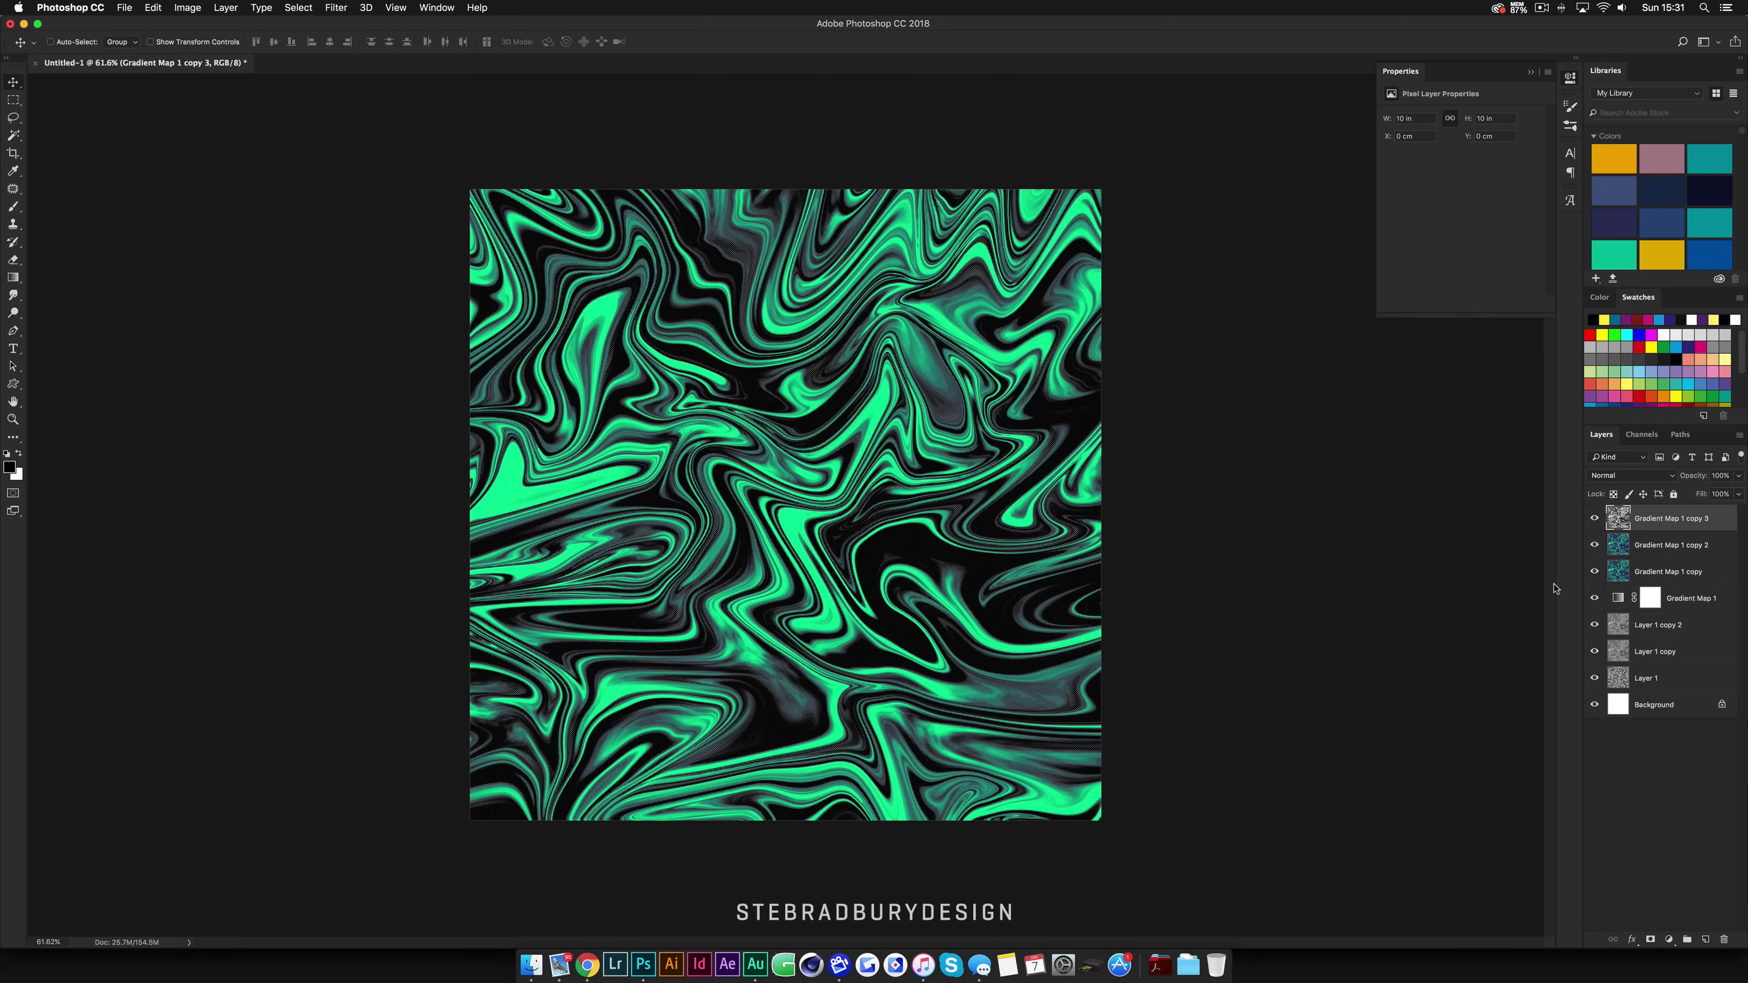
Step: Darken the rasterized halftone layer to pure black with a Hue/Saturation lightness of -100
key(super+u)
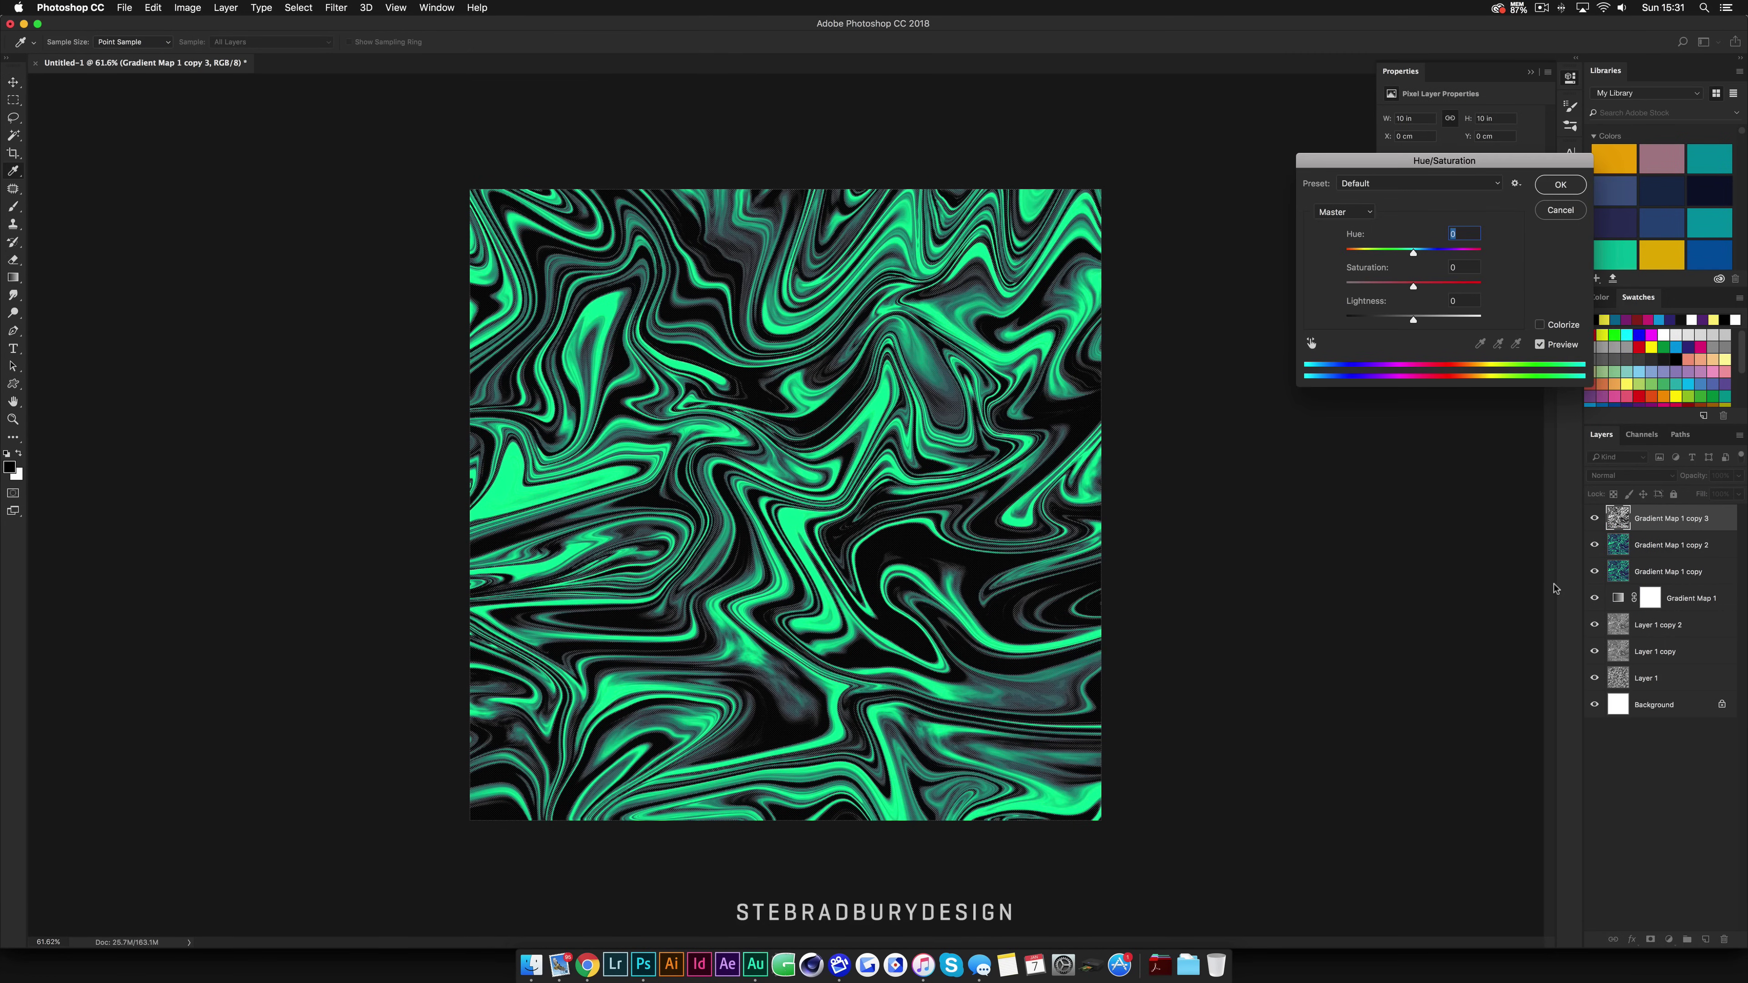
drag(1414, 321, 1033, 330)
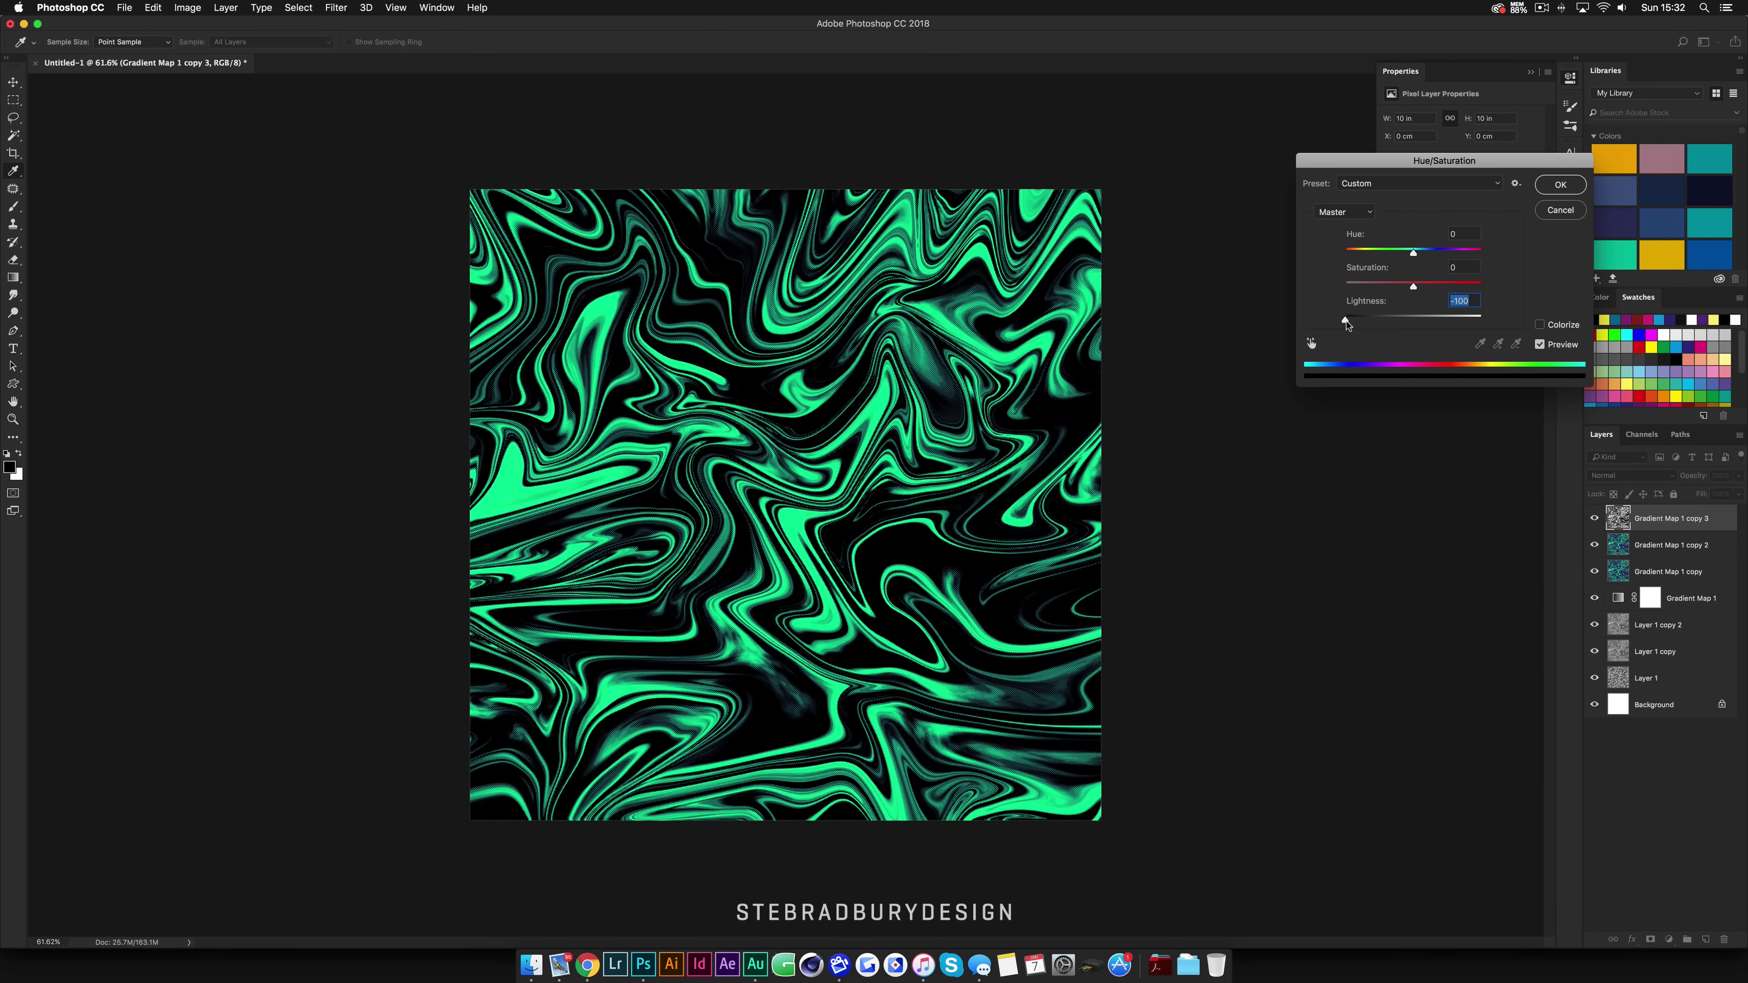
click(1559, 184)
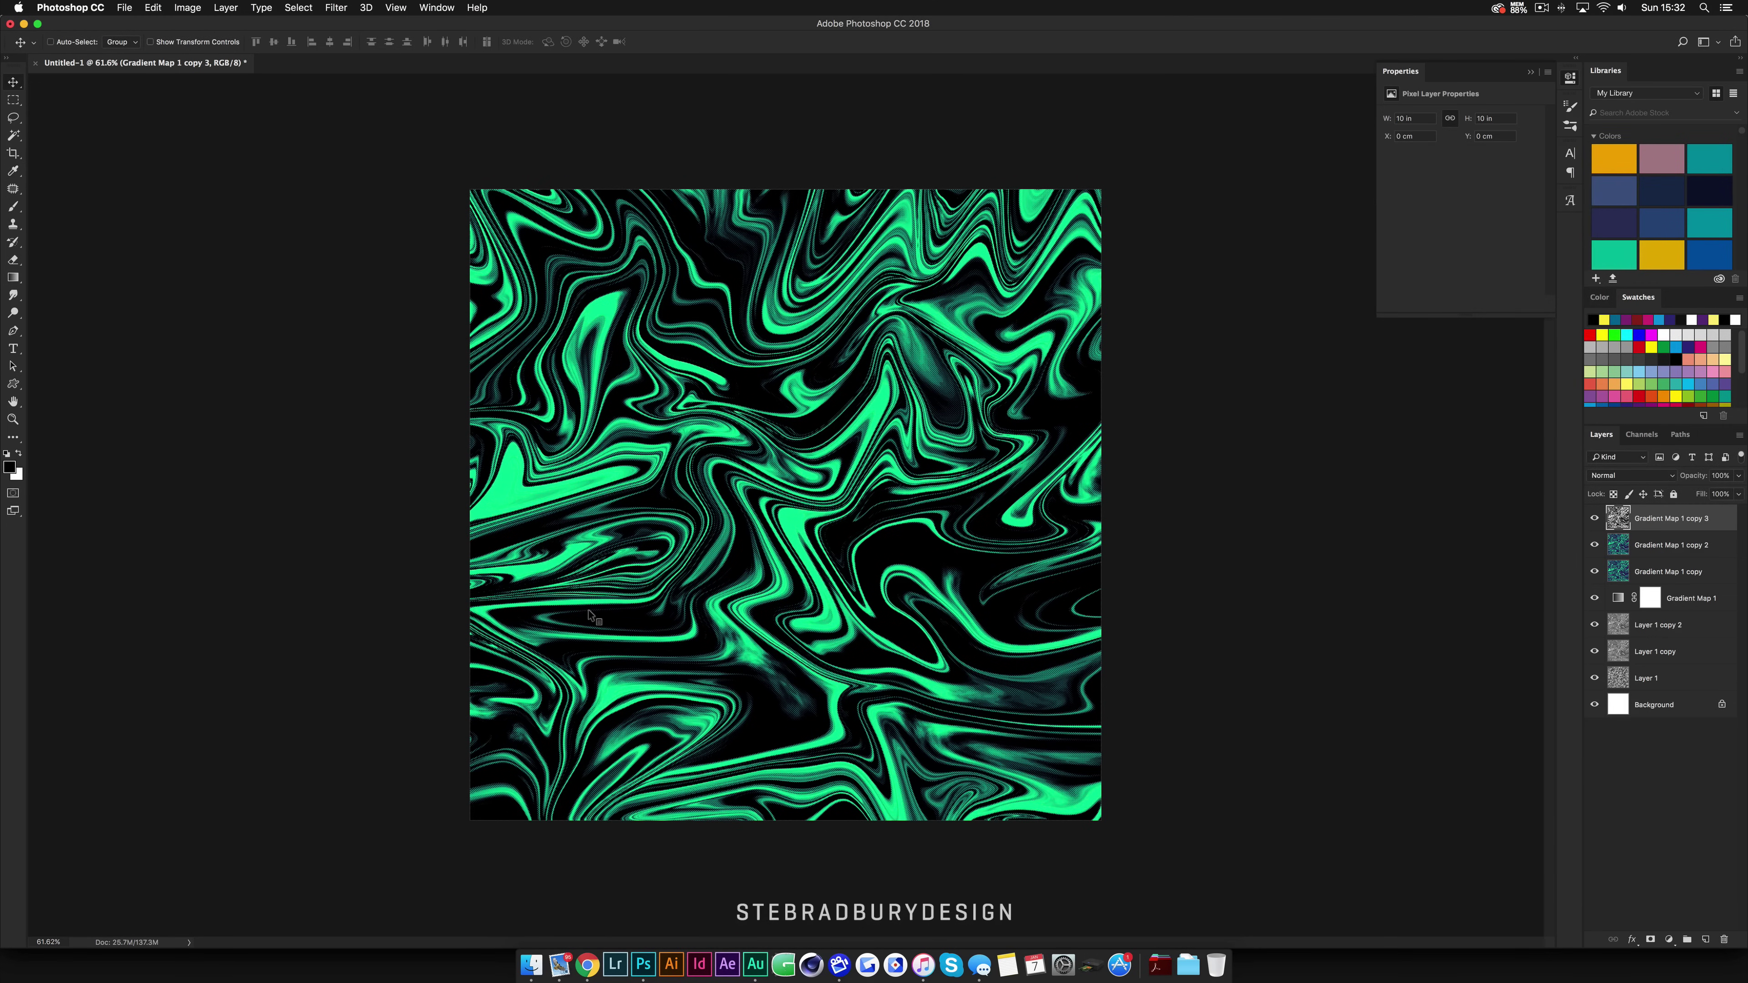
Step: Lower the black halftone layer's opacity to 41%
scroll(596, 616, up, 3)
scroll(1238, 580, down, 2)
click(1738, 476)
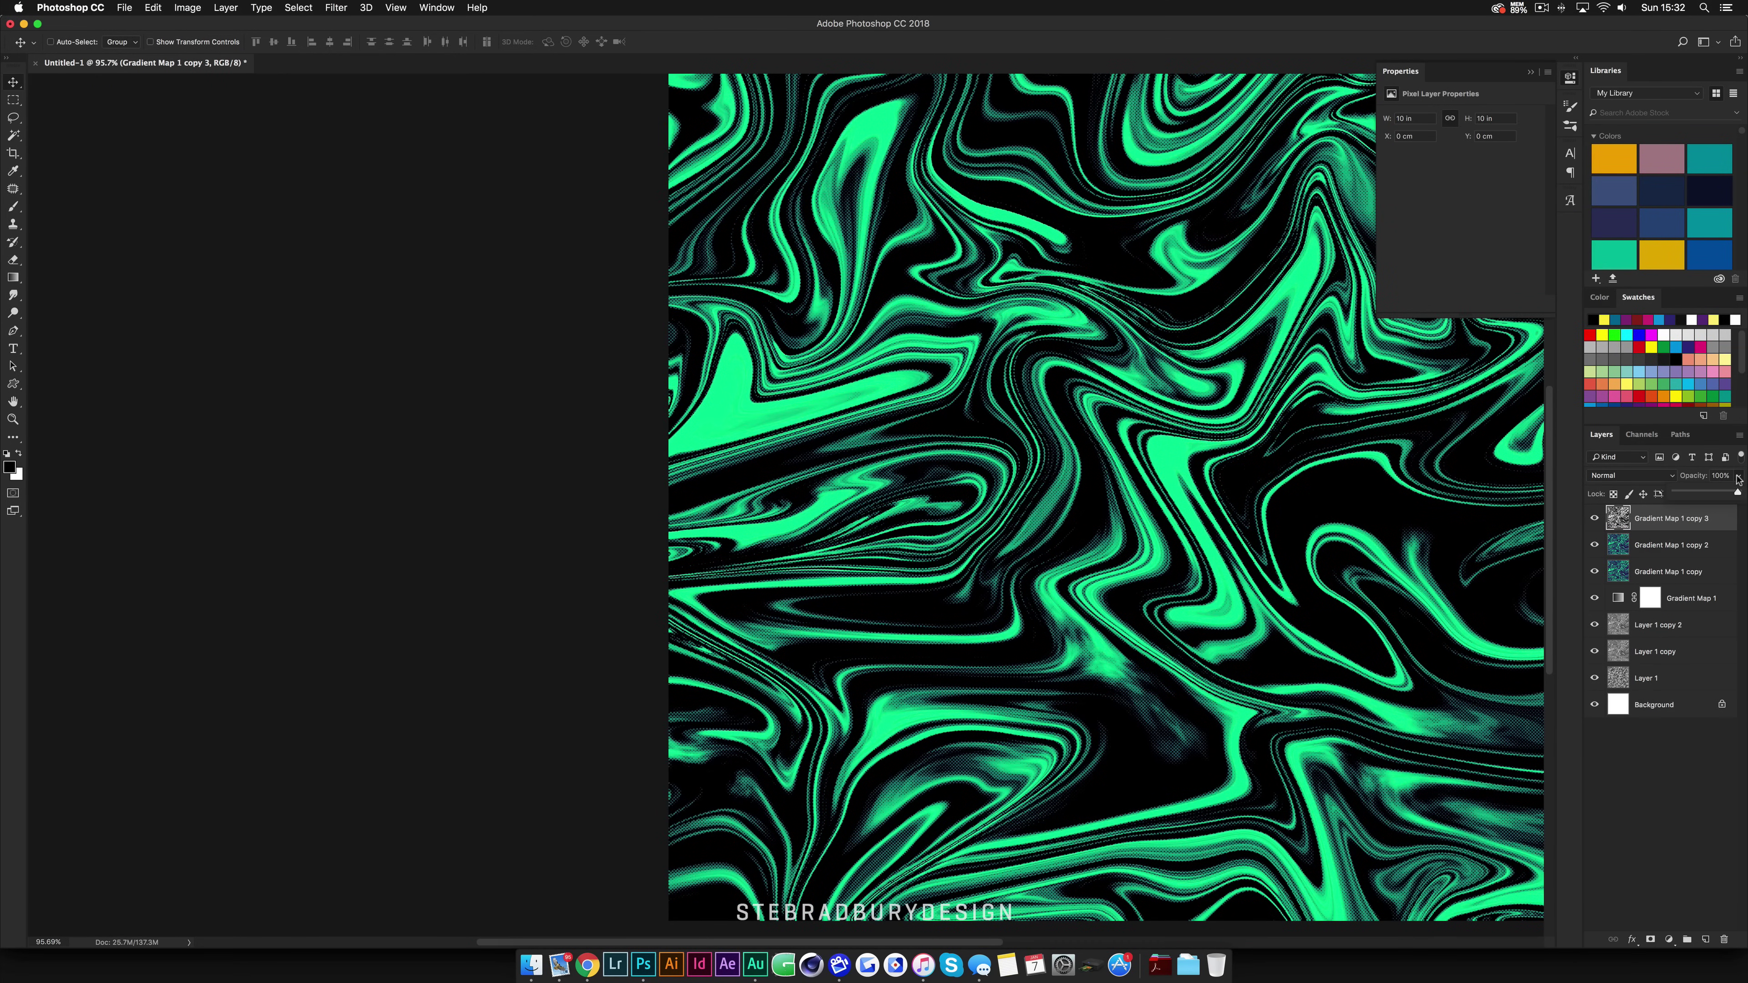
drag(1707, 492, 1701, 494)
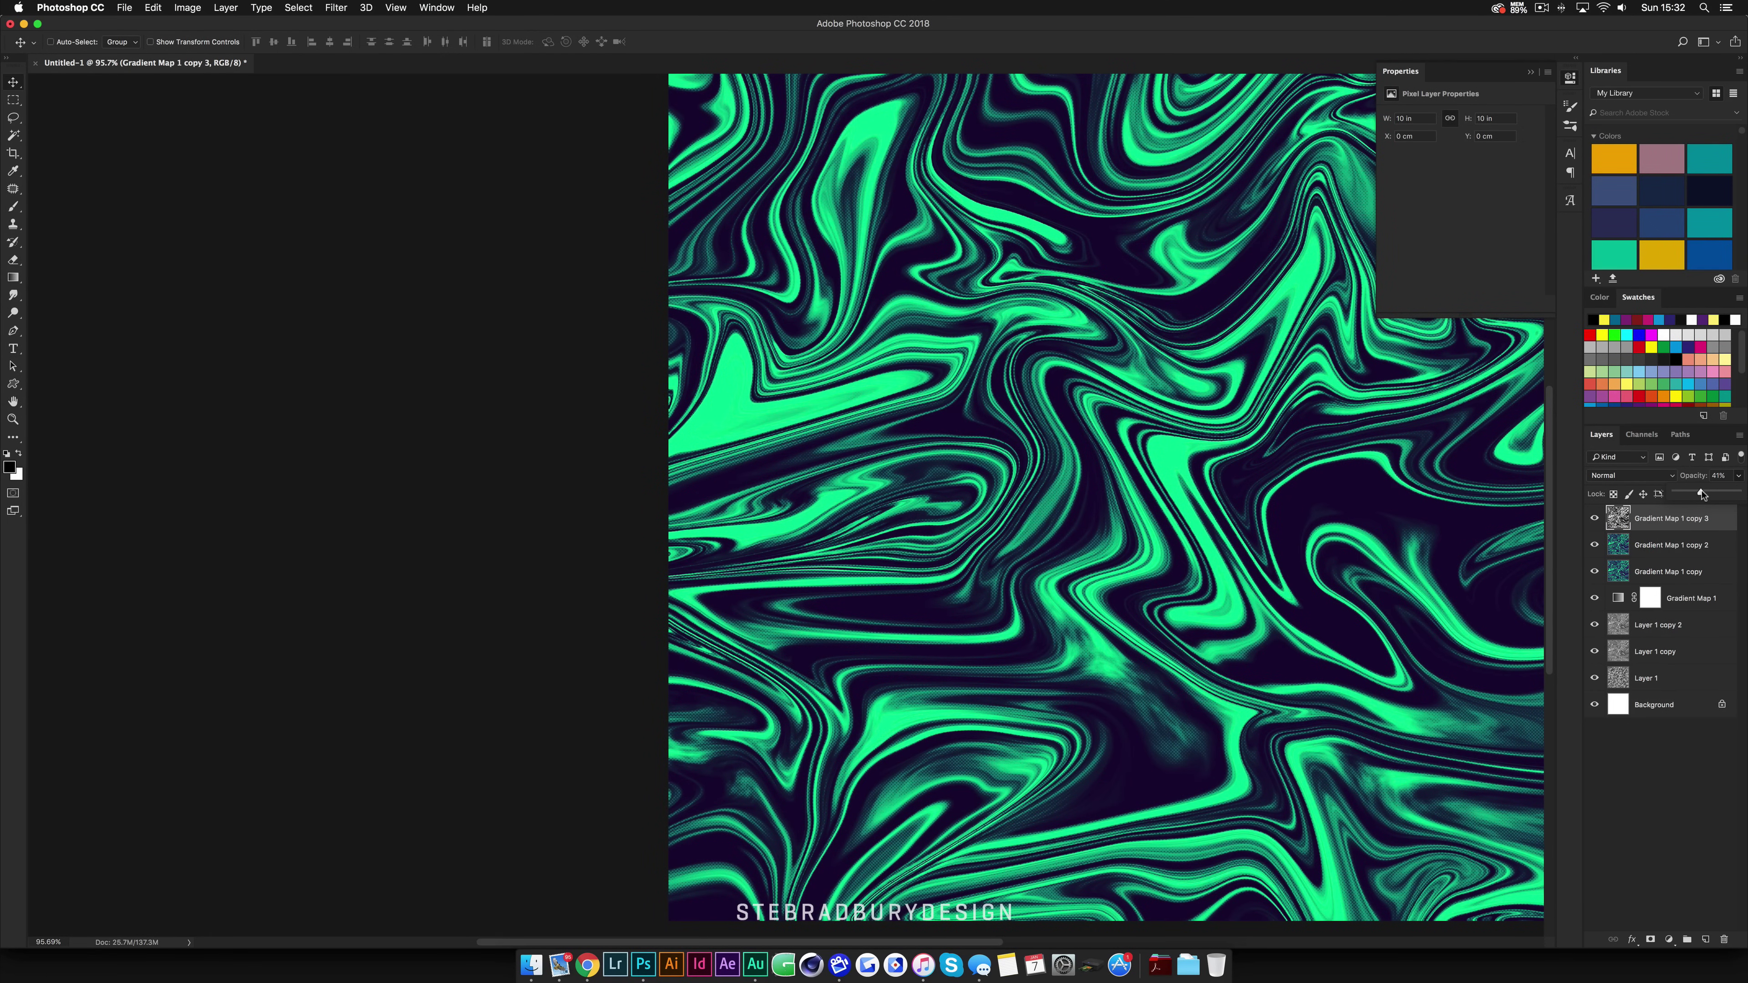
scroll(1231, 541, down, 5)
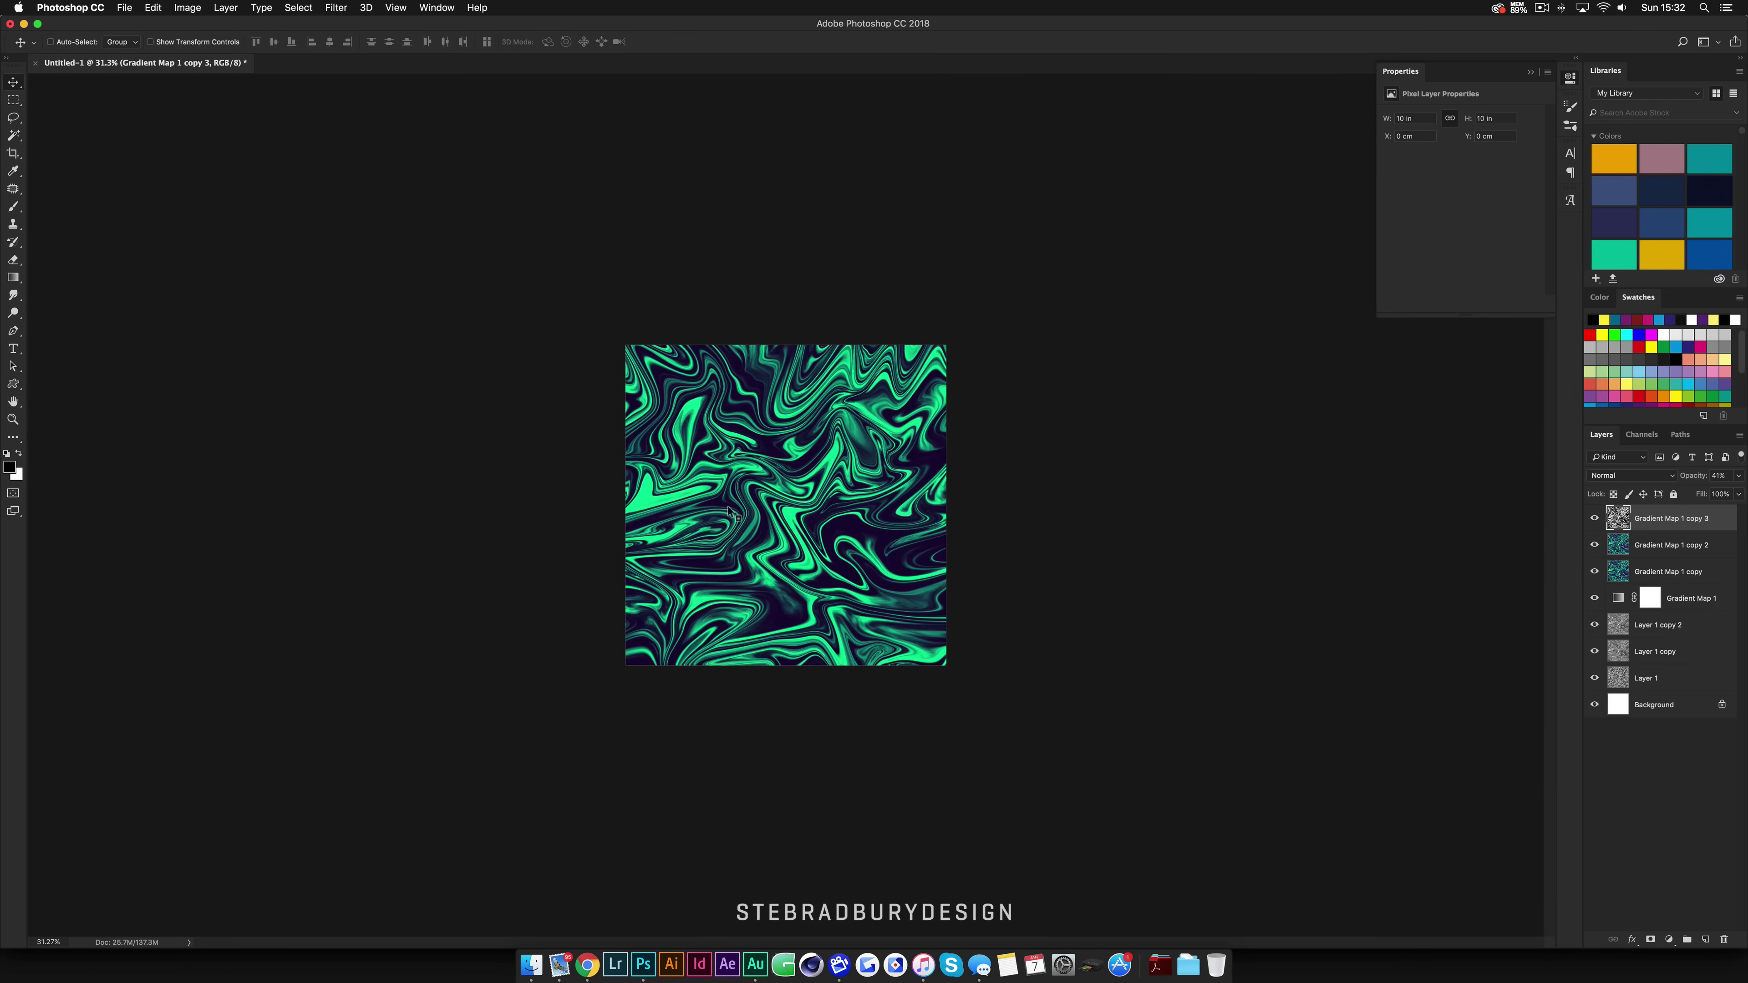
scroll(729, 511, up, 2)
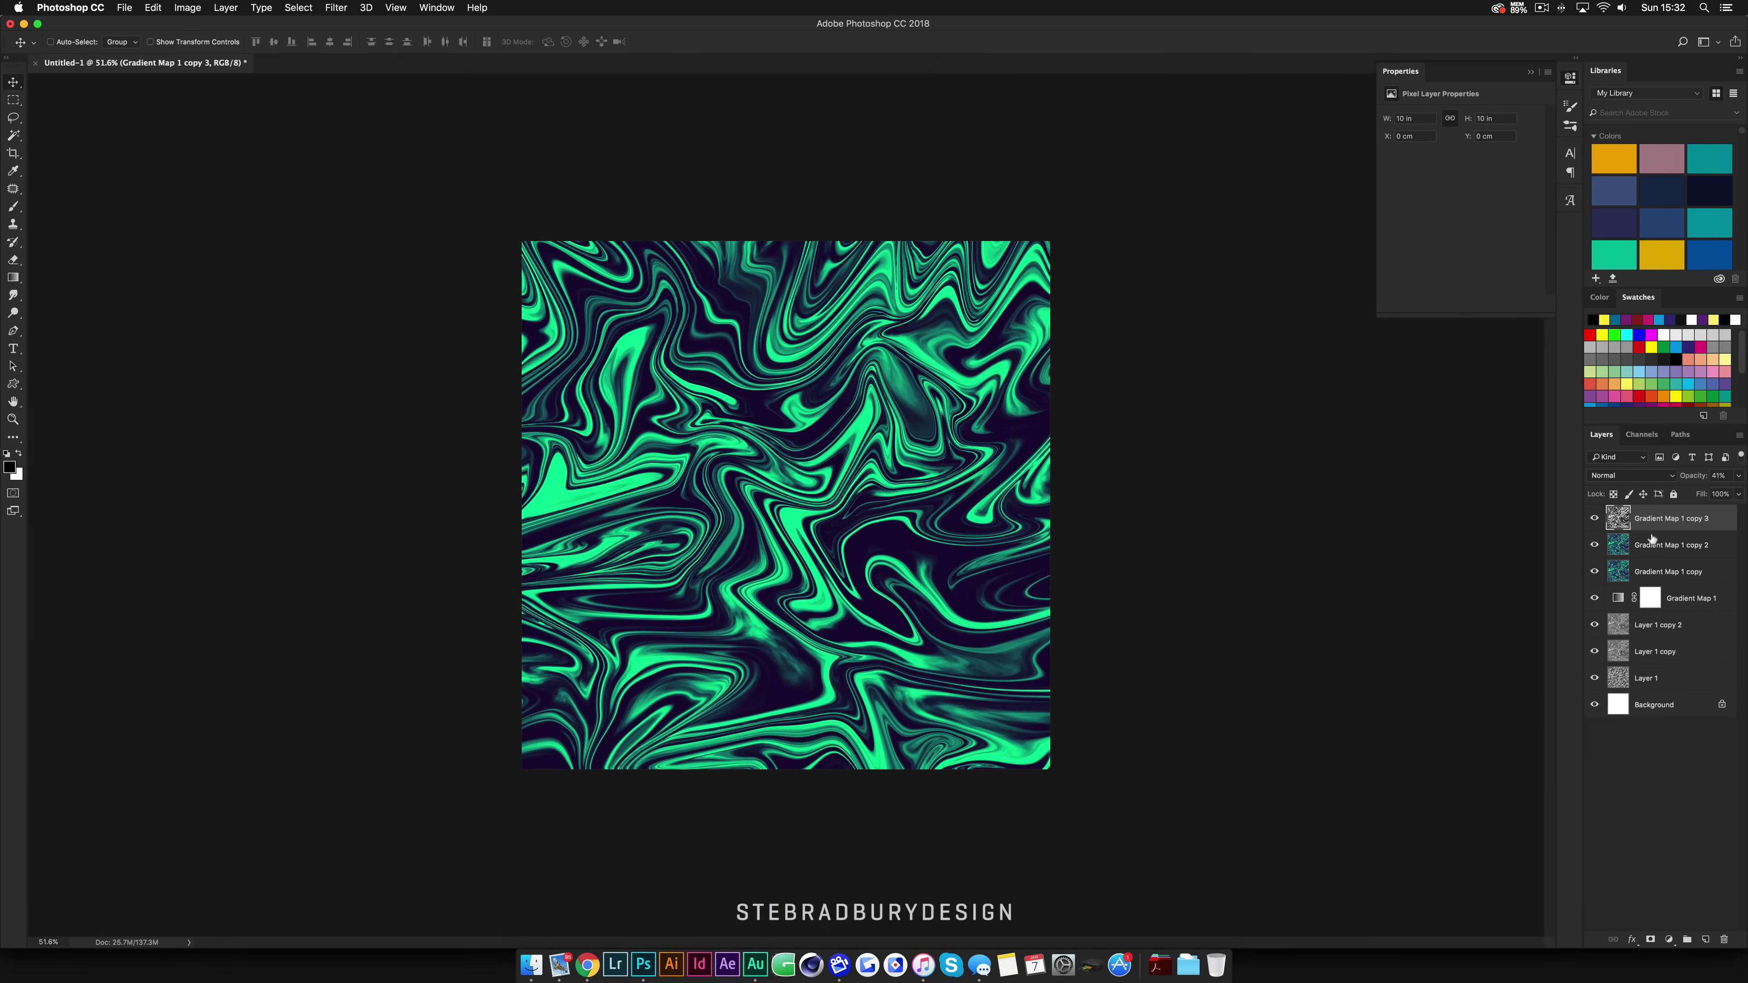
Step: Merge duplicates of the Gradient Map 1 copy 3 and copy 2 layers into one layer, and duplicate the merged layer
shift+click(1664, 544)
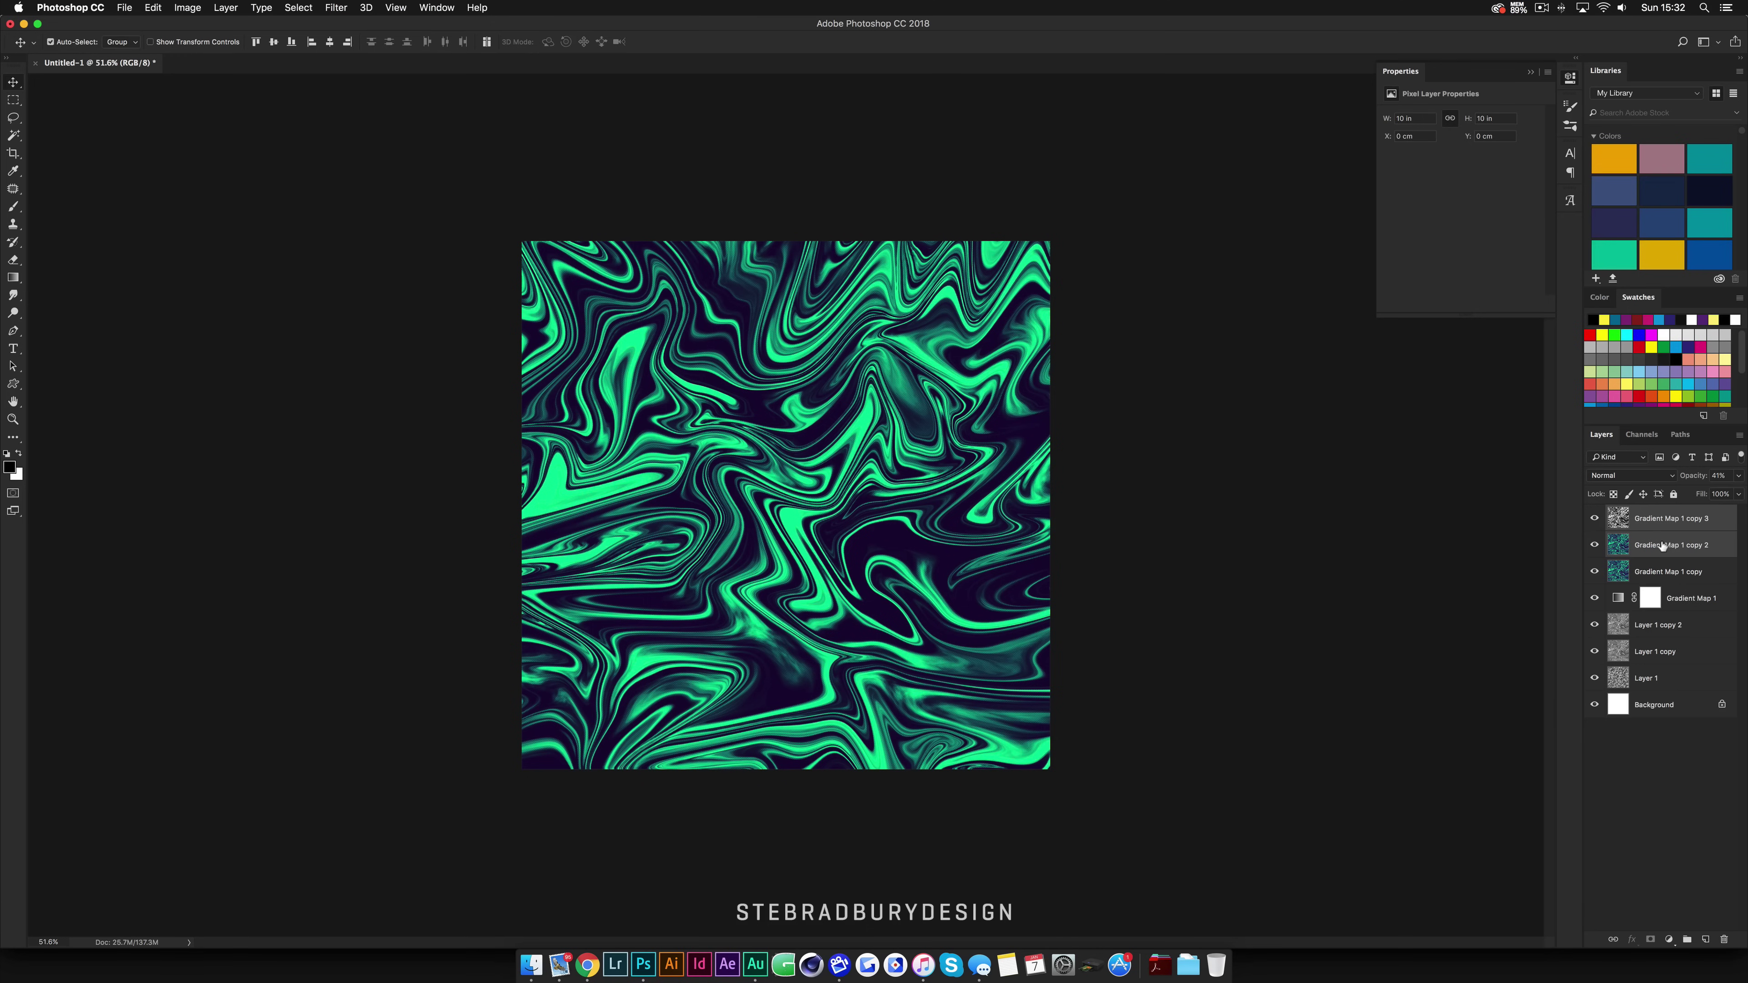
key(super+j)
right_click(1687, 545)
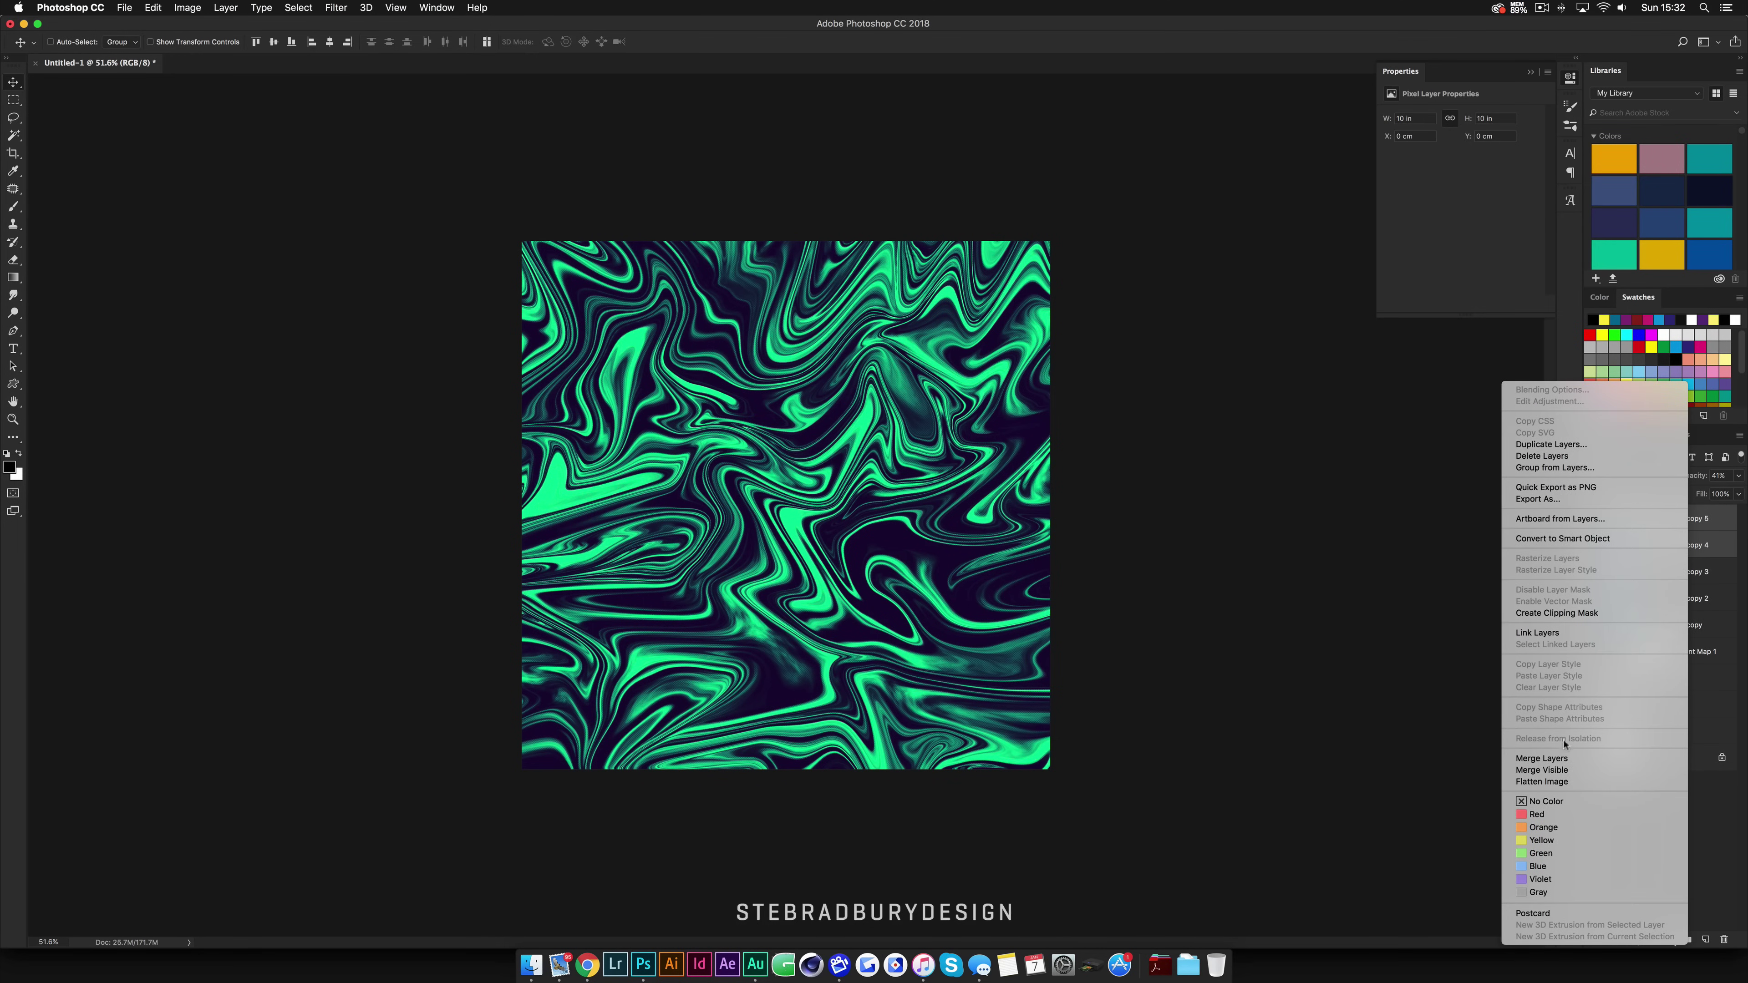
click(1557, 757)
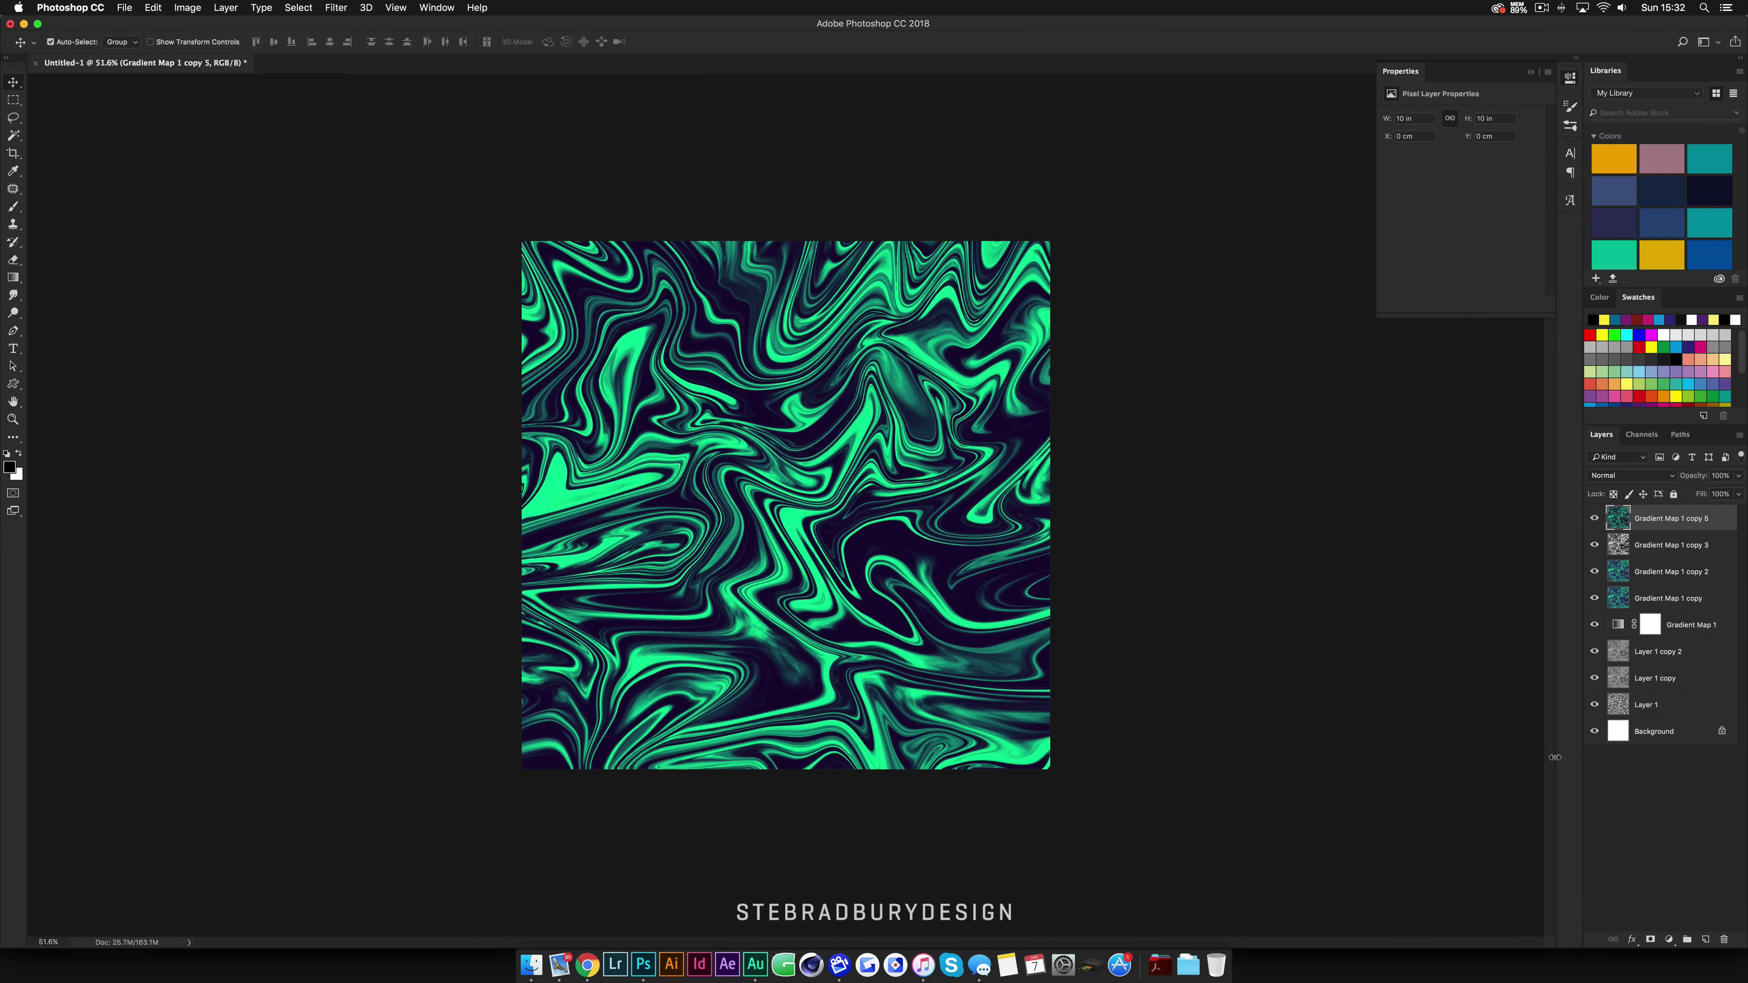
key(super+j)
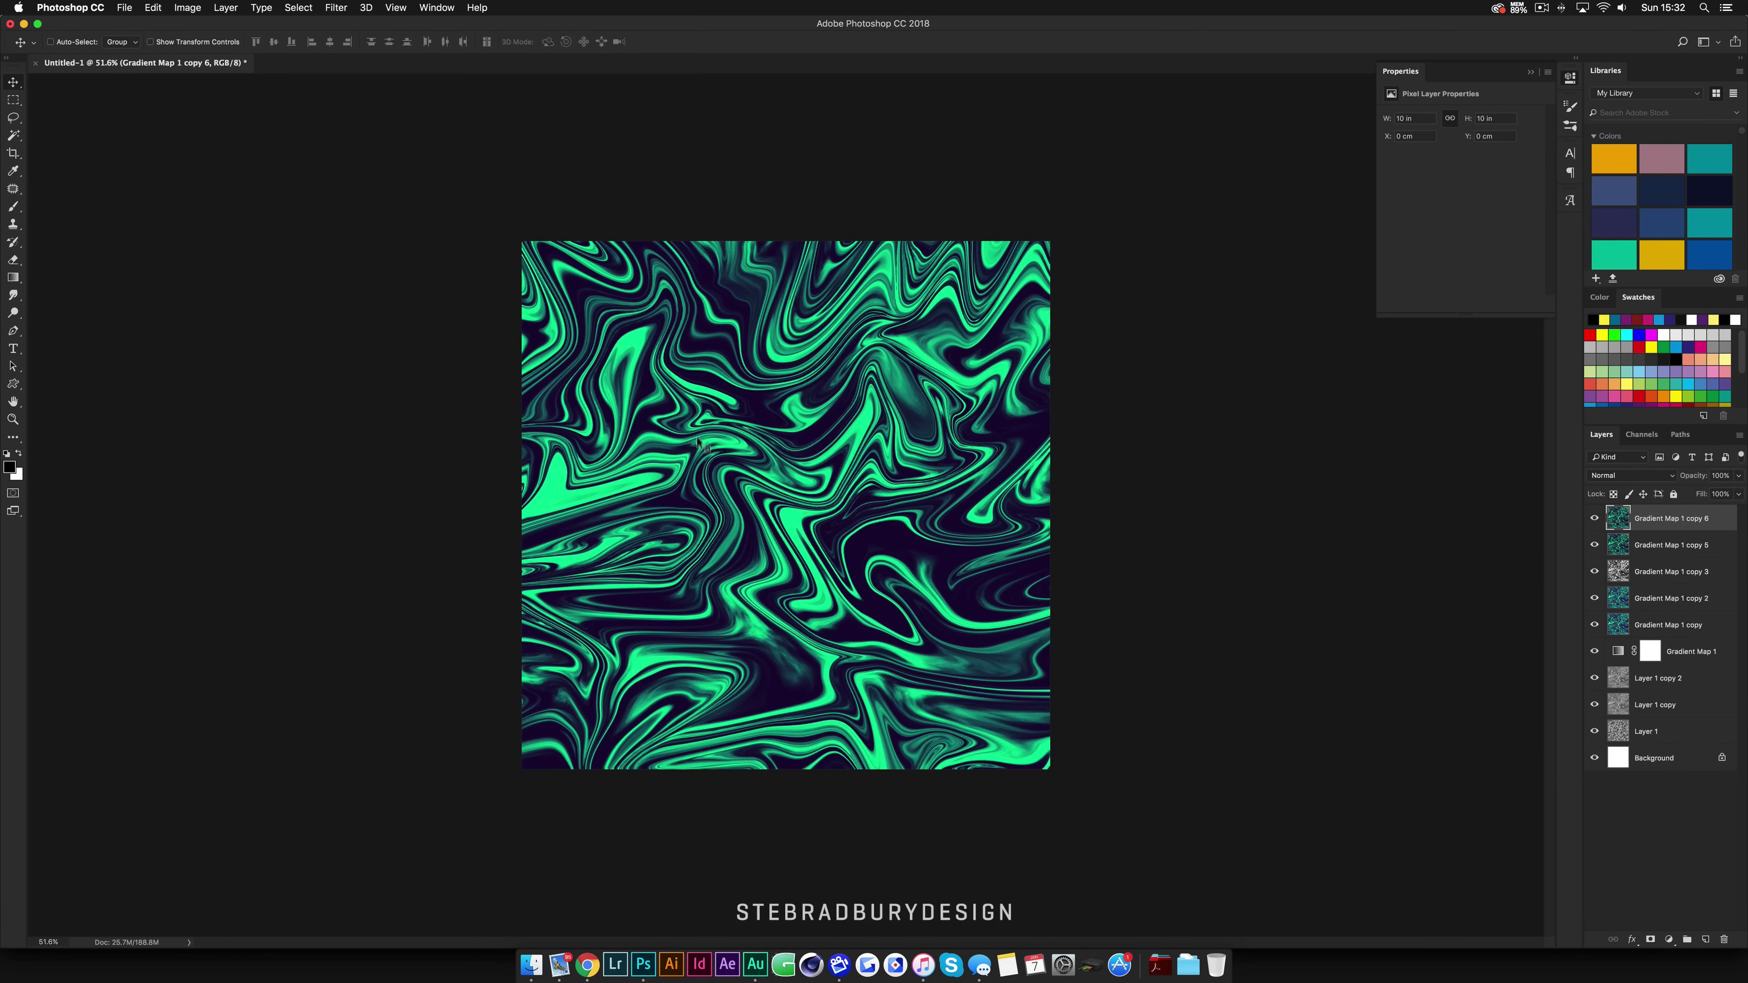
Step: Add monochromatic Gaussian noise to the Gradient Map 1 copy 6 layer
scroll(702, 441, up, 5)
scroll(702, 441, down, 3)
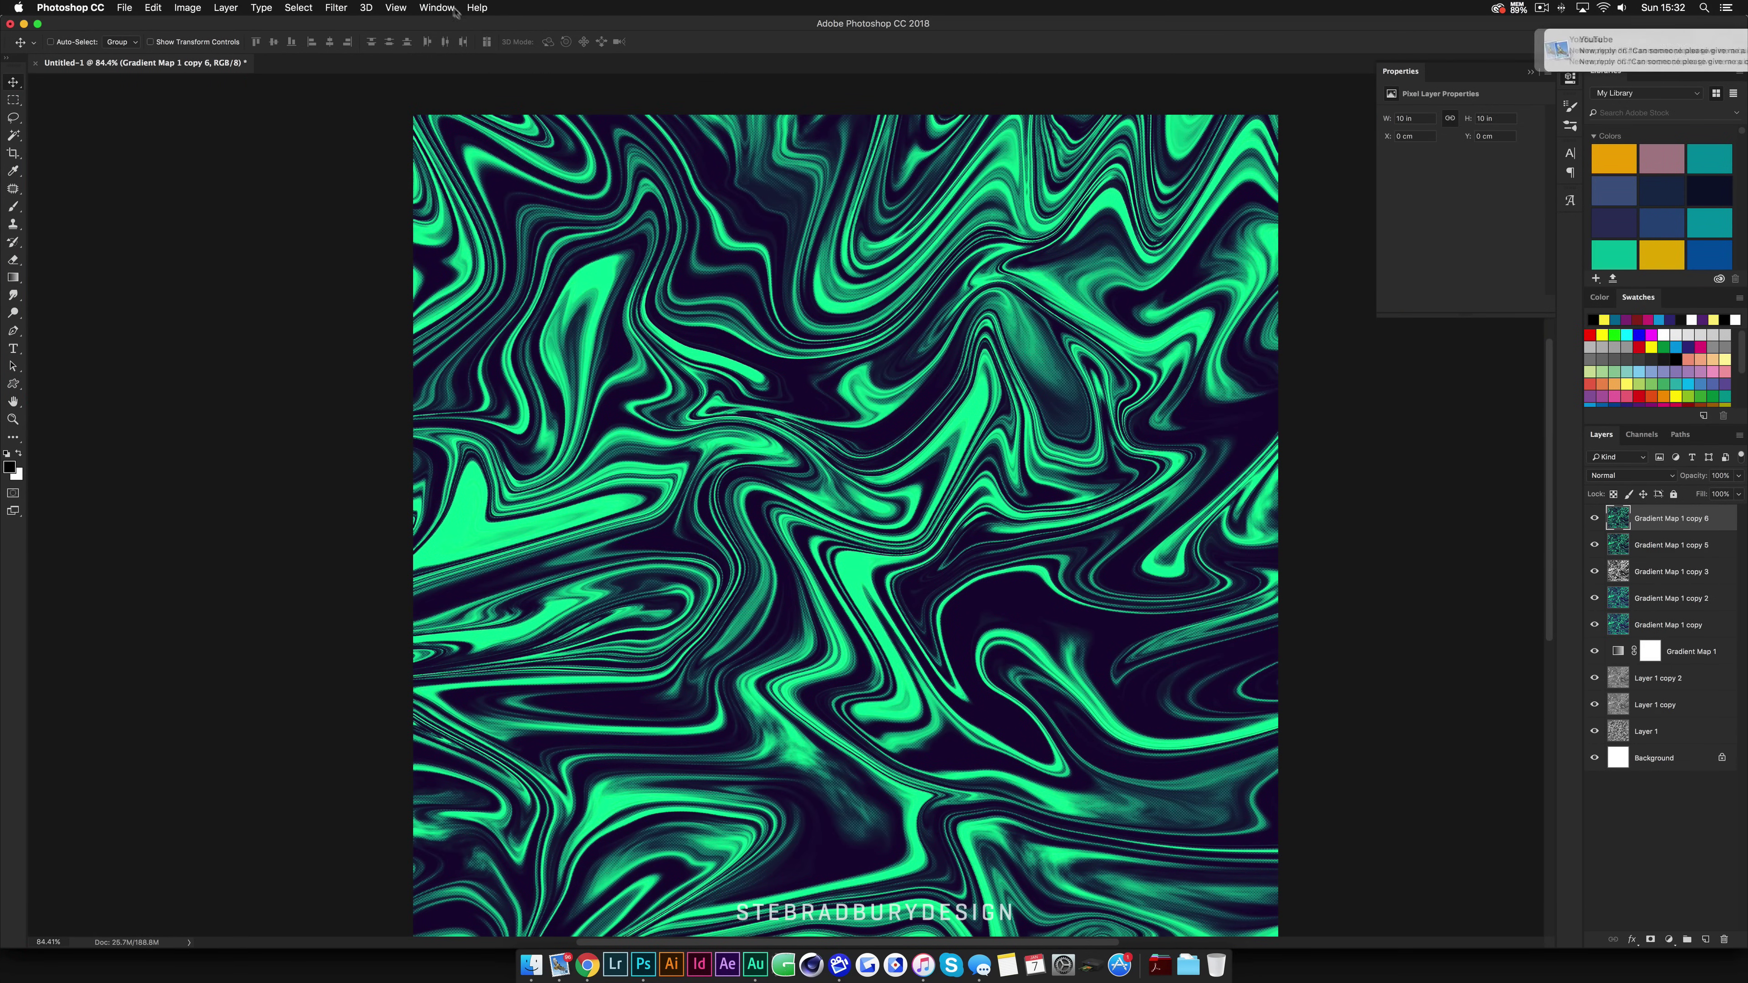
click(342, 9)
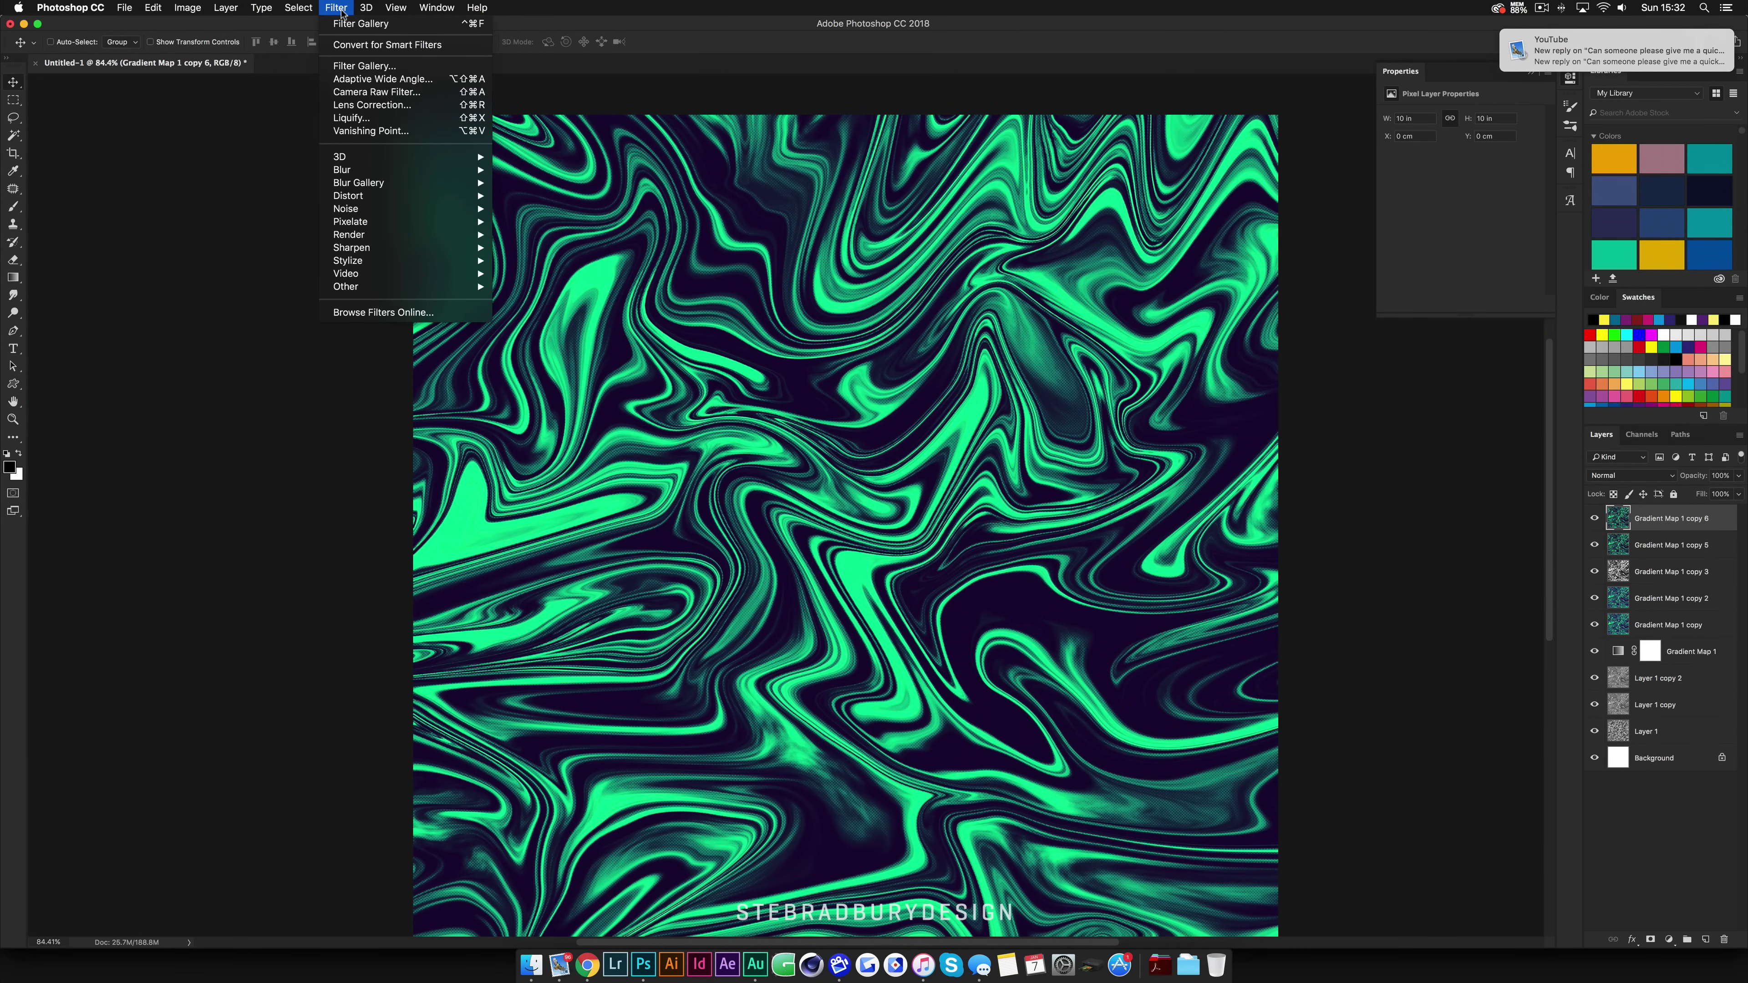
mouse_move(355, 209)
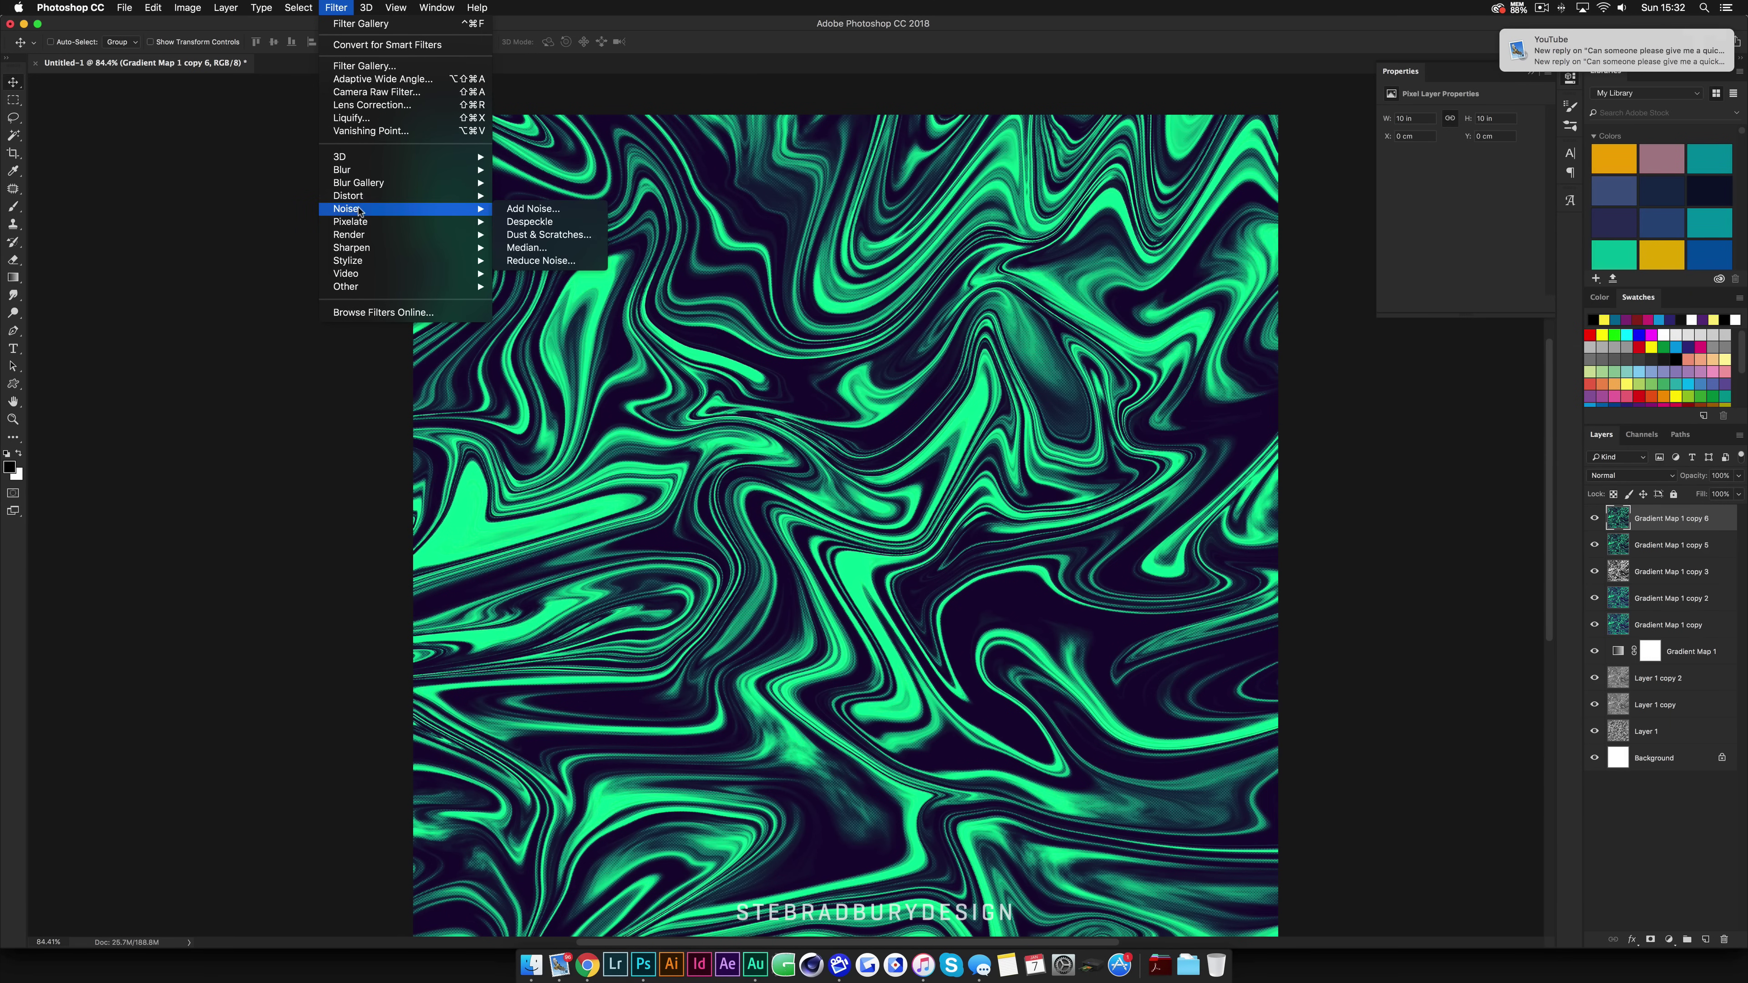
click(533, 208)
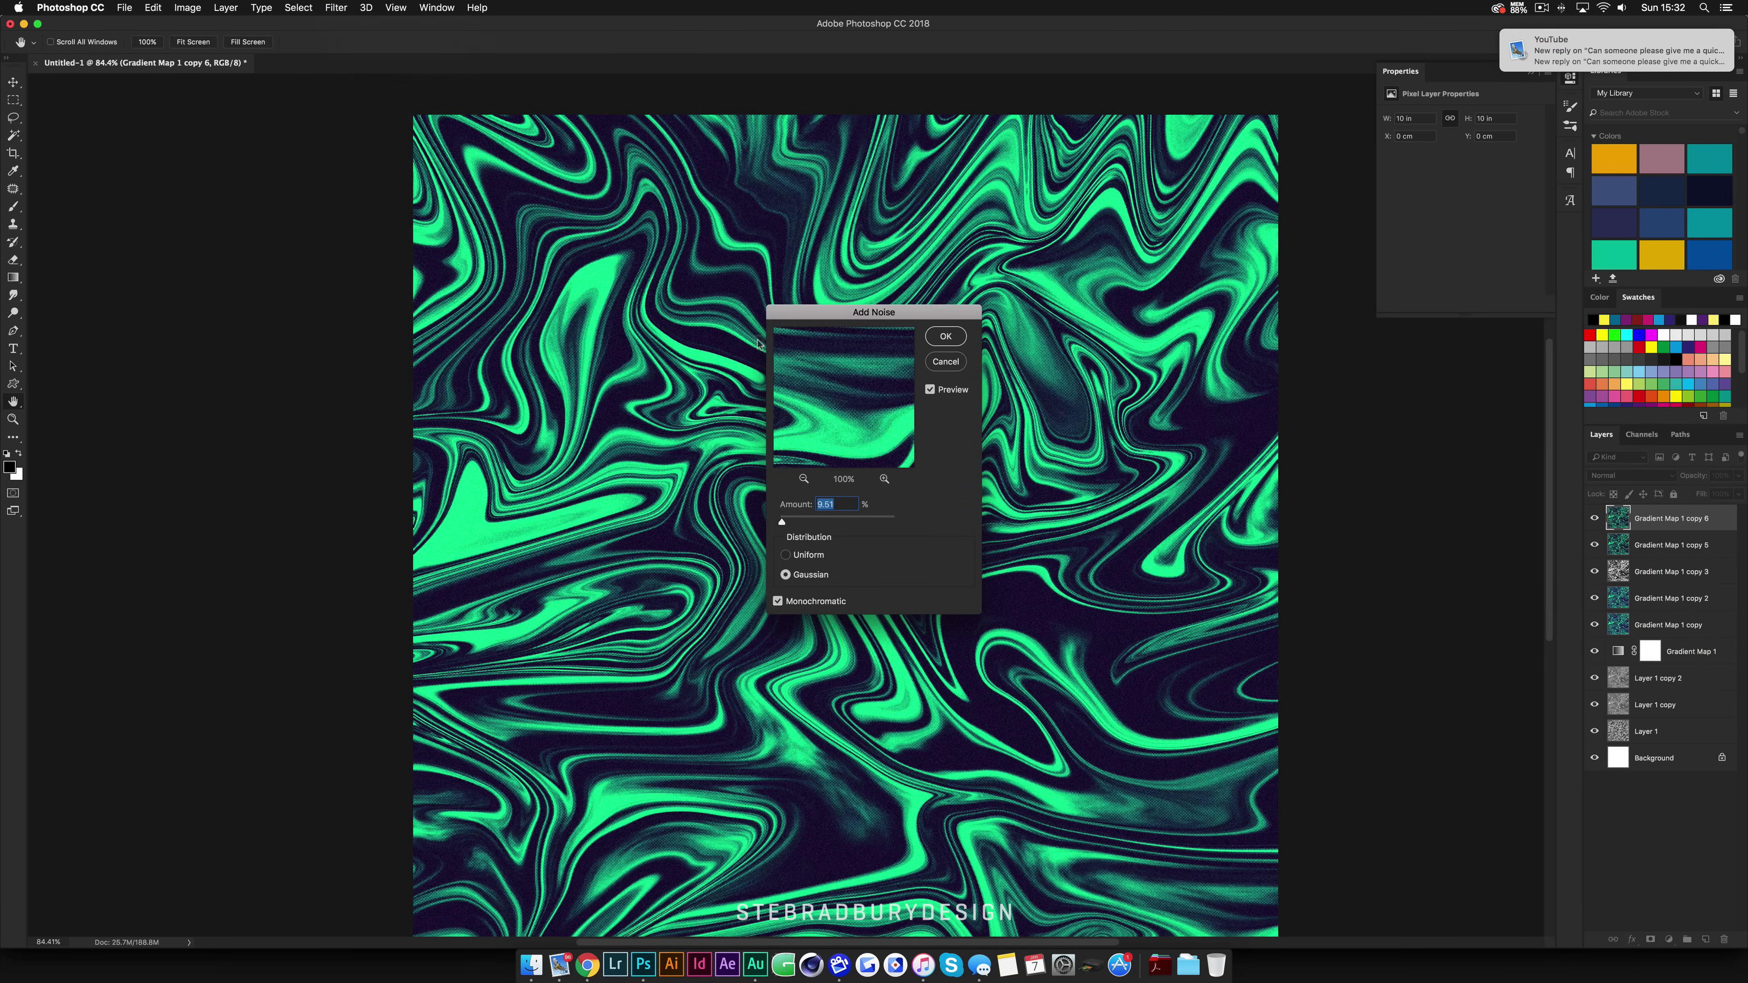
drag(896, 314, 1149, 293)
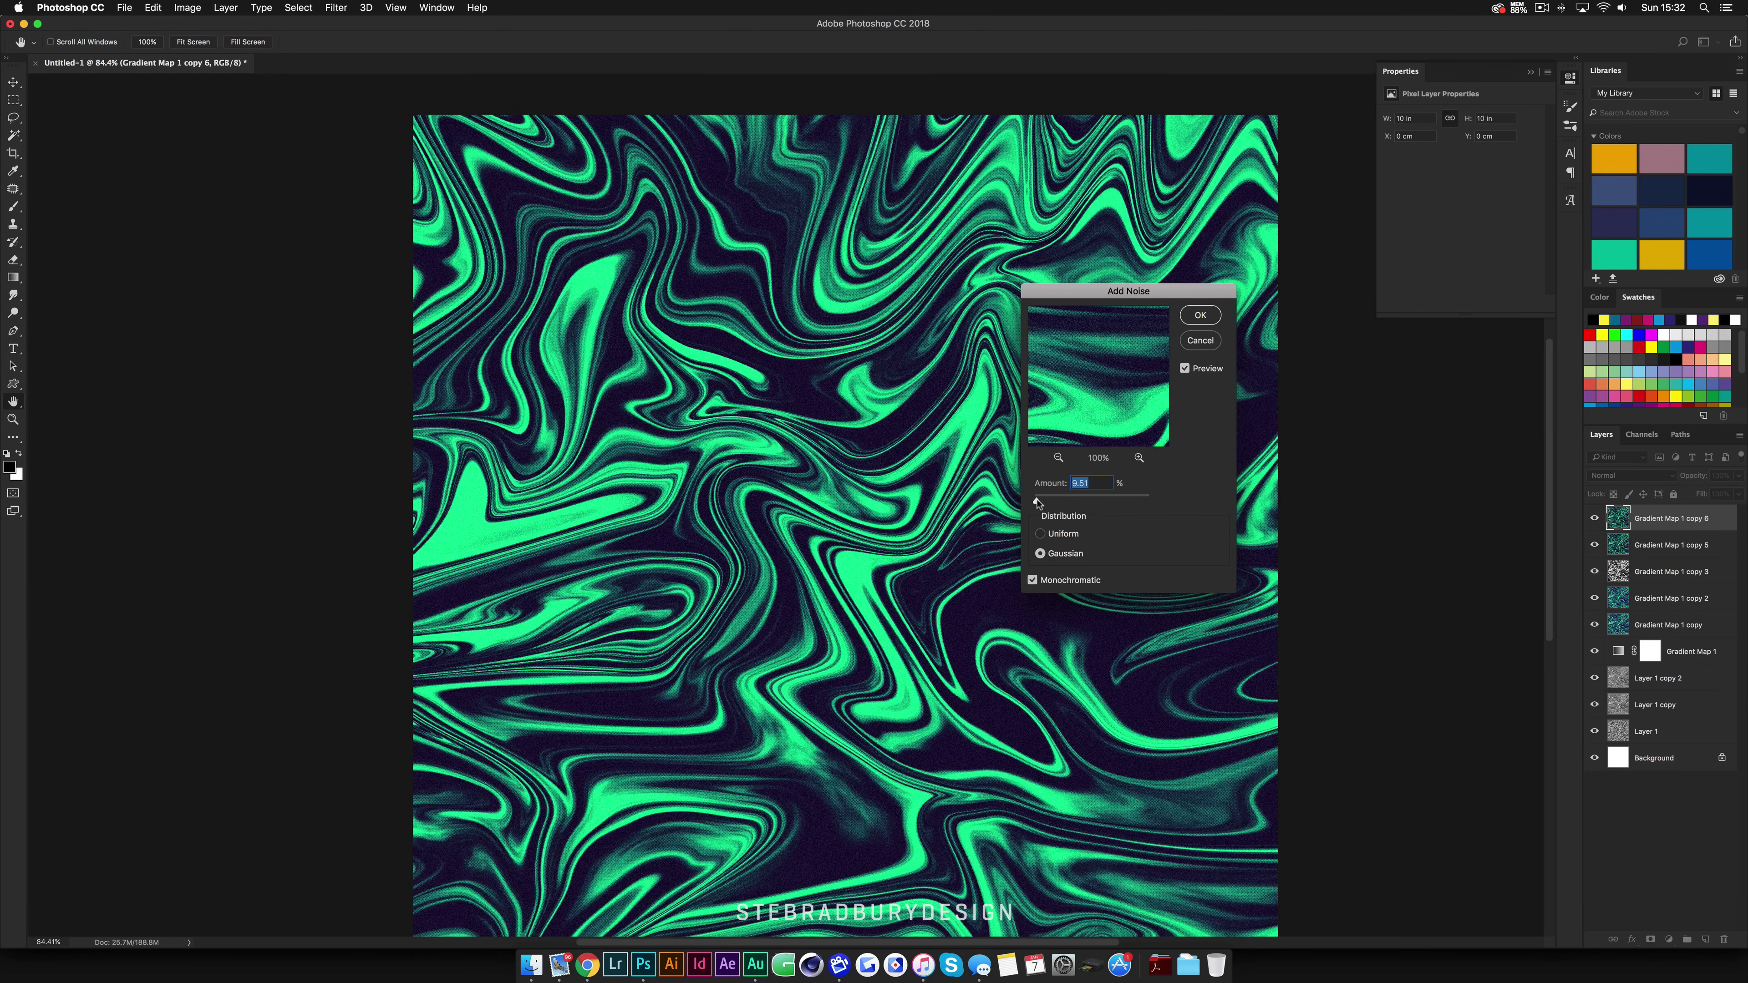
drag(1036, 503, 1037, 503)
drag(1042, 504, 1039, 504)
click(1200, 315)
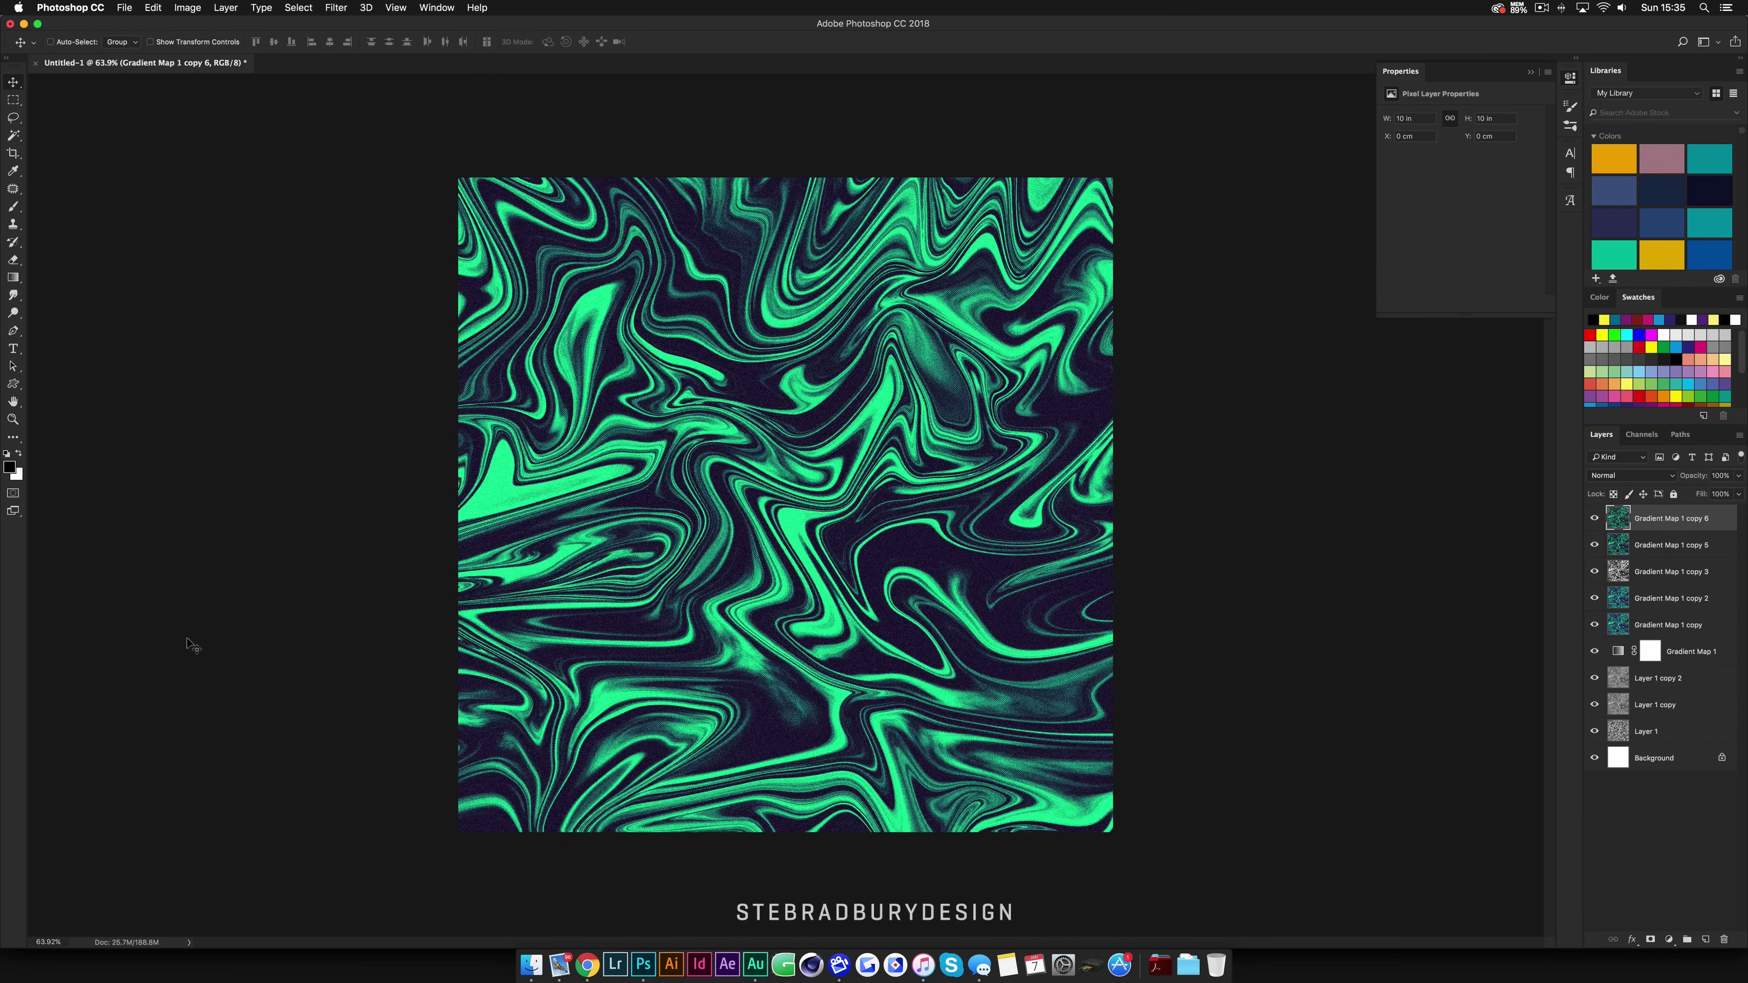
Step: Duplicate the noisy Gradient Map 1 copy 6 layer and scale the copy proportionally to about 407%, anchored at its bottom-left corner
key(super+j)
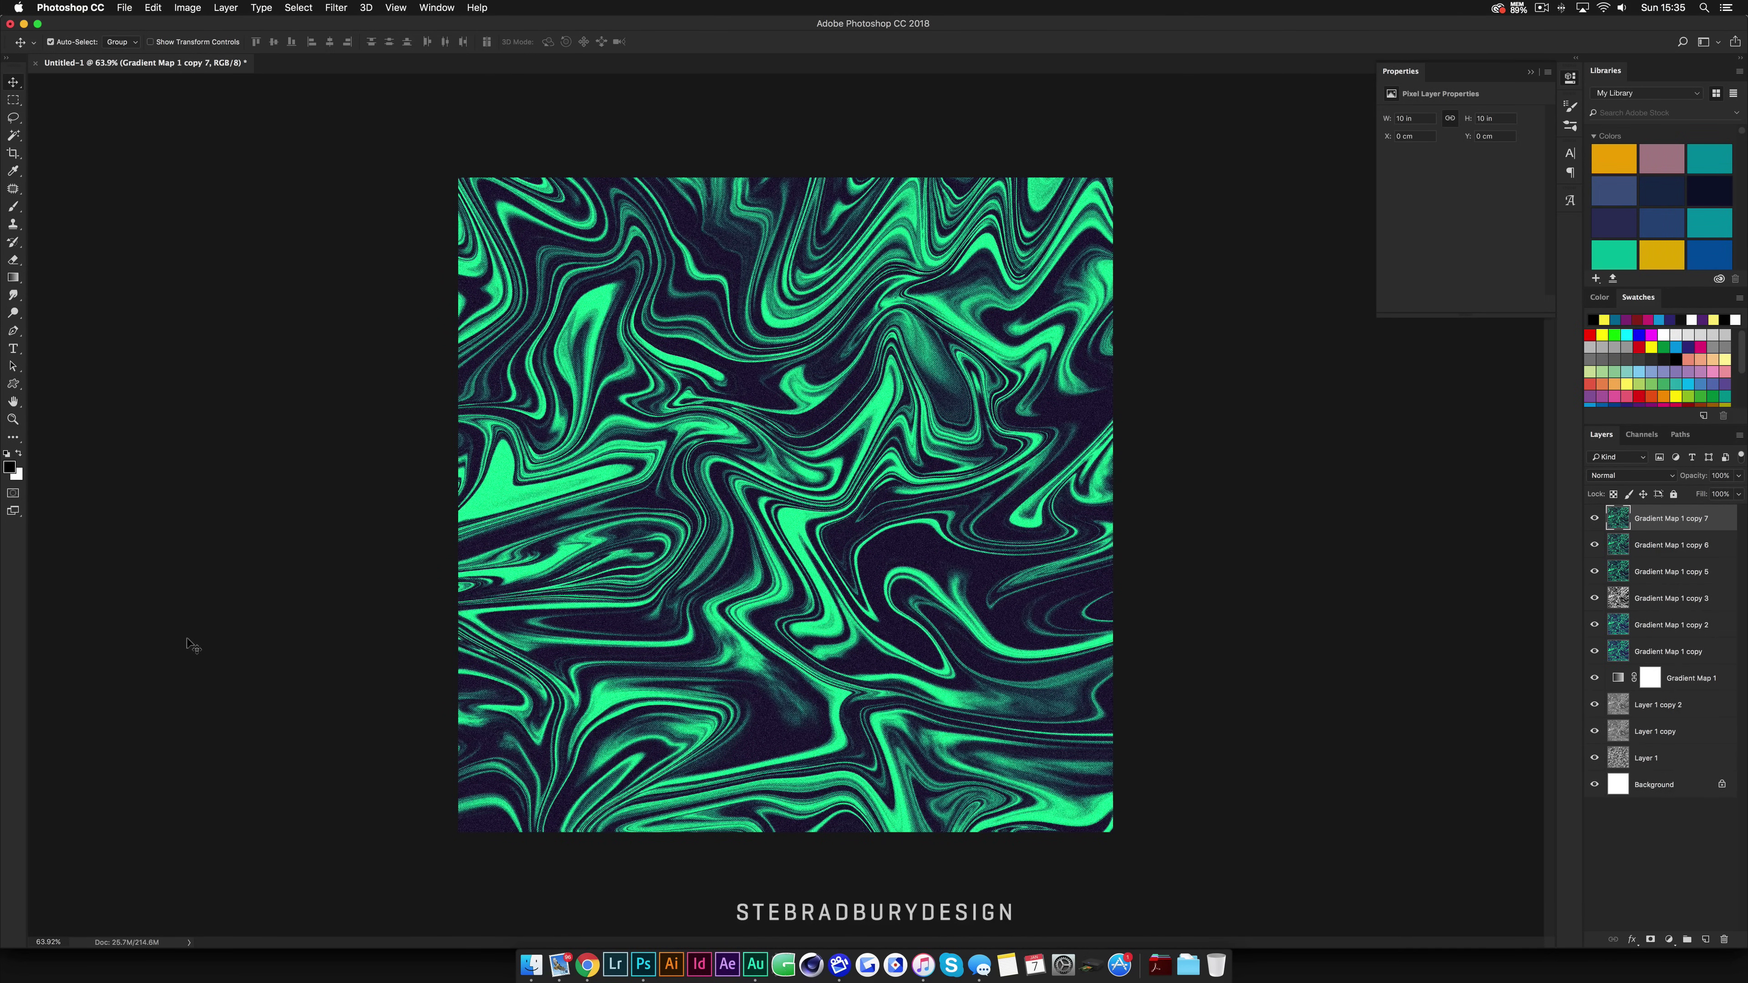
key(super+t)
scroll(496, 512, down, 5)
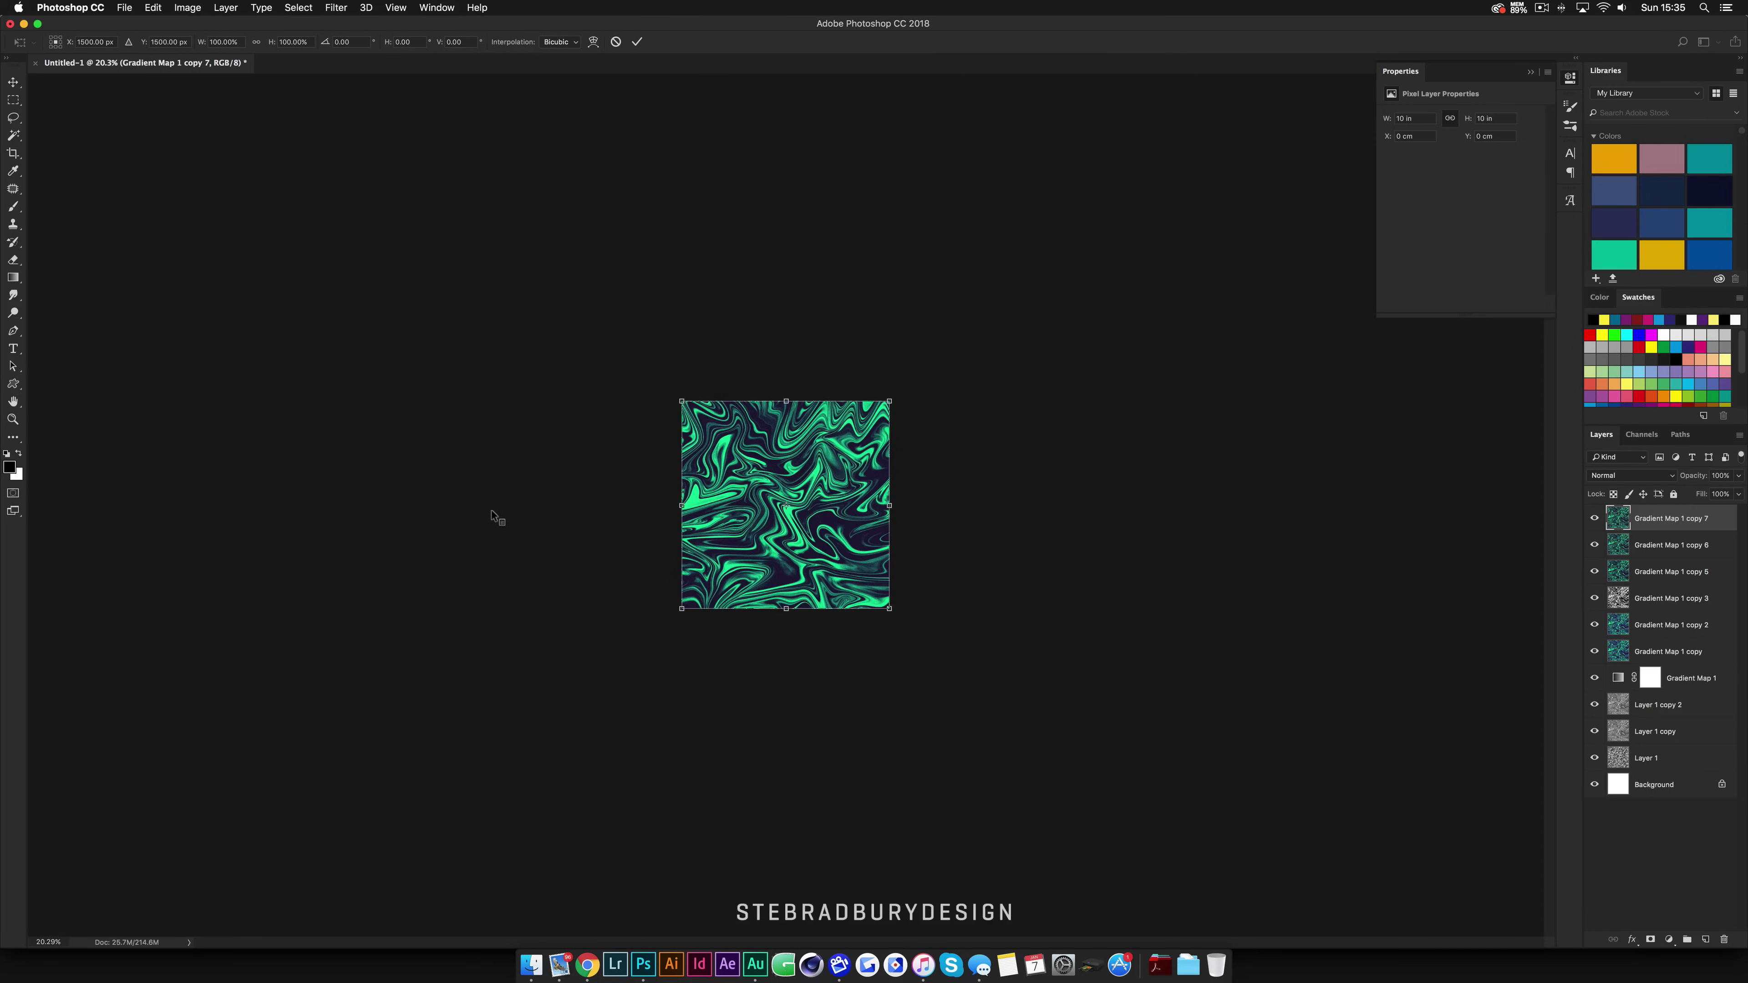
drag(892, 403, 1173, 203)
drag(805, 823, 1071, 573)
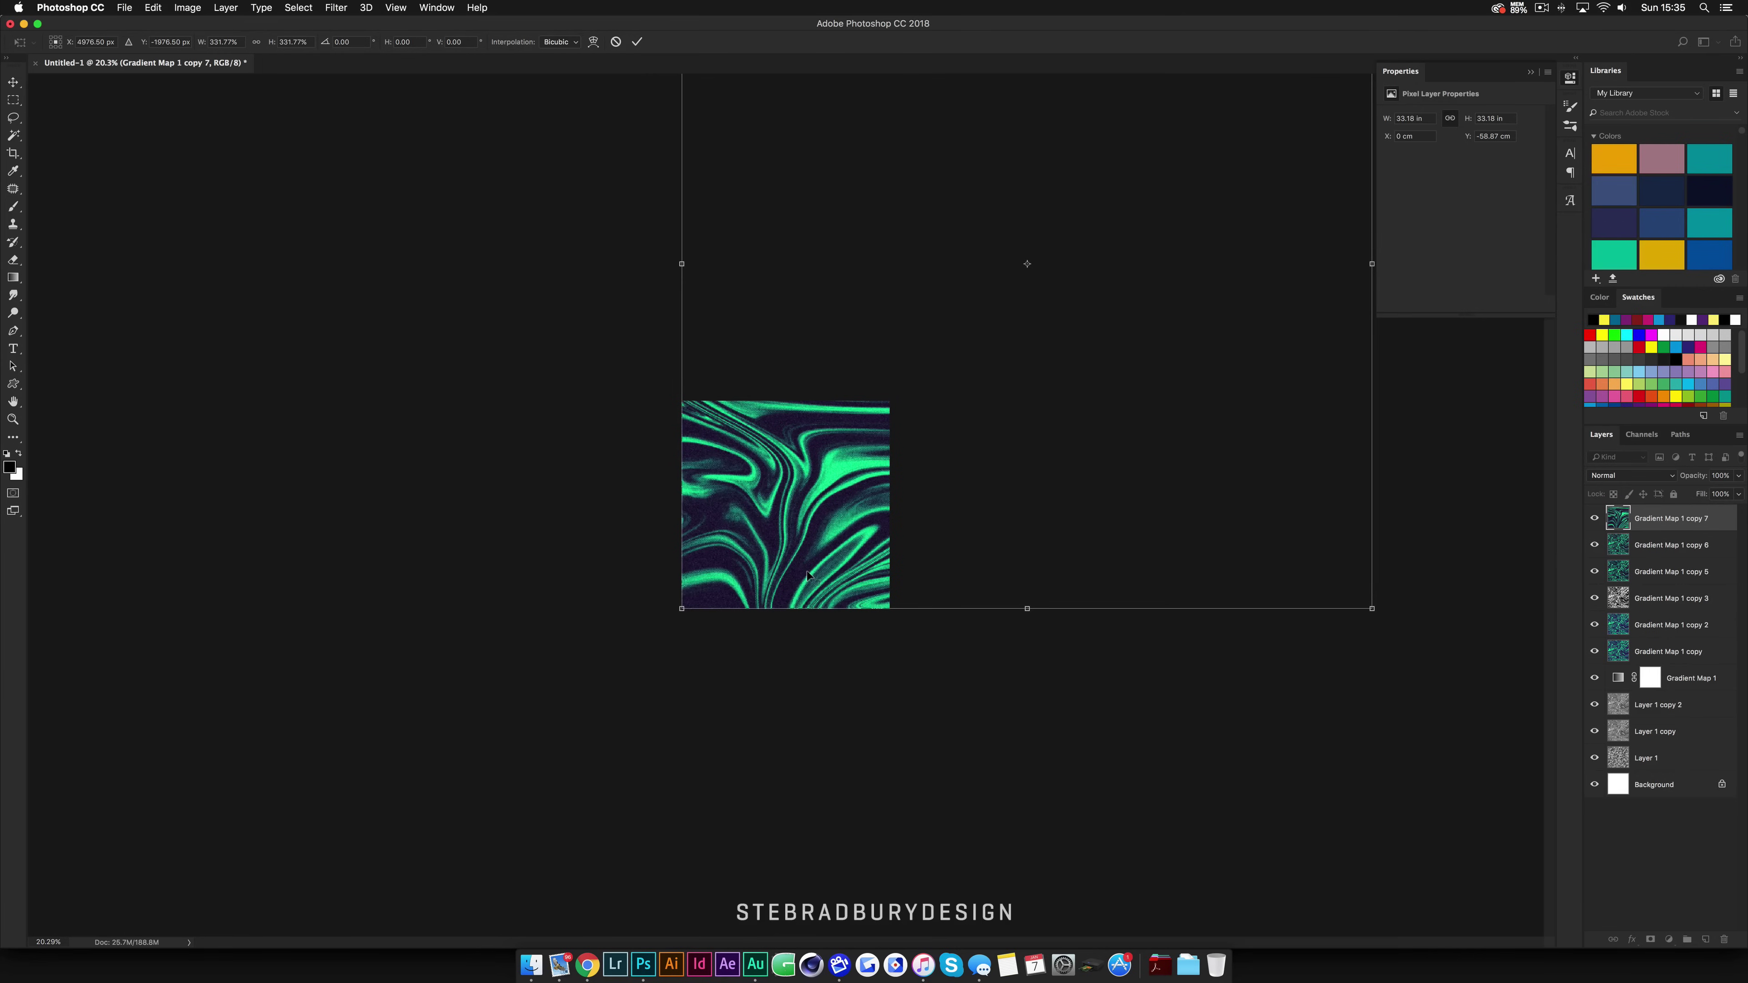
scroll(807, 575, down, 3)
scroll(796, 506, up, 2)
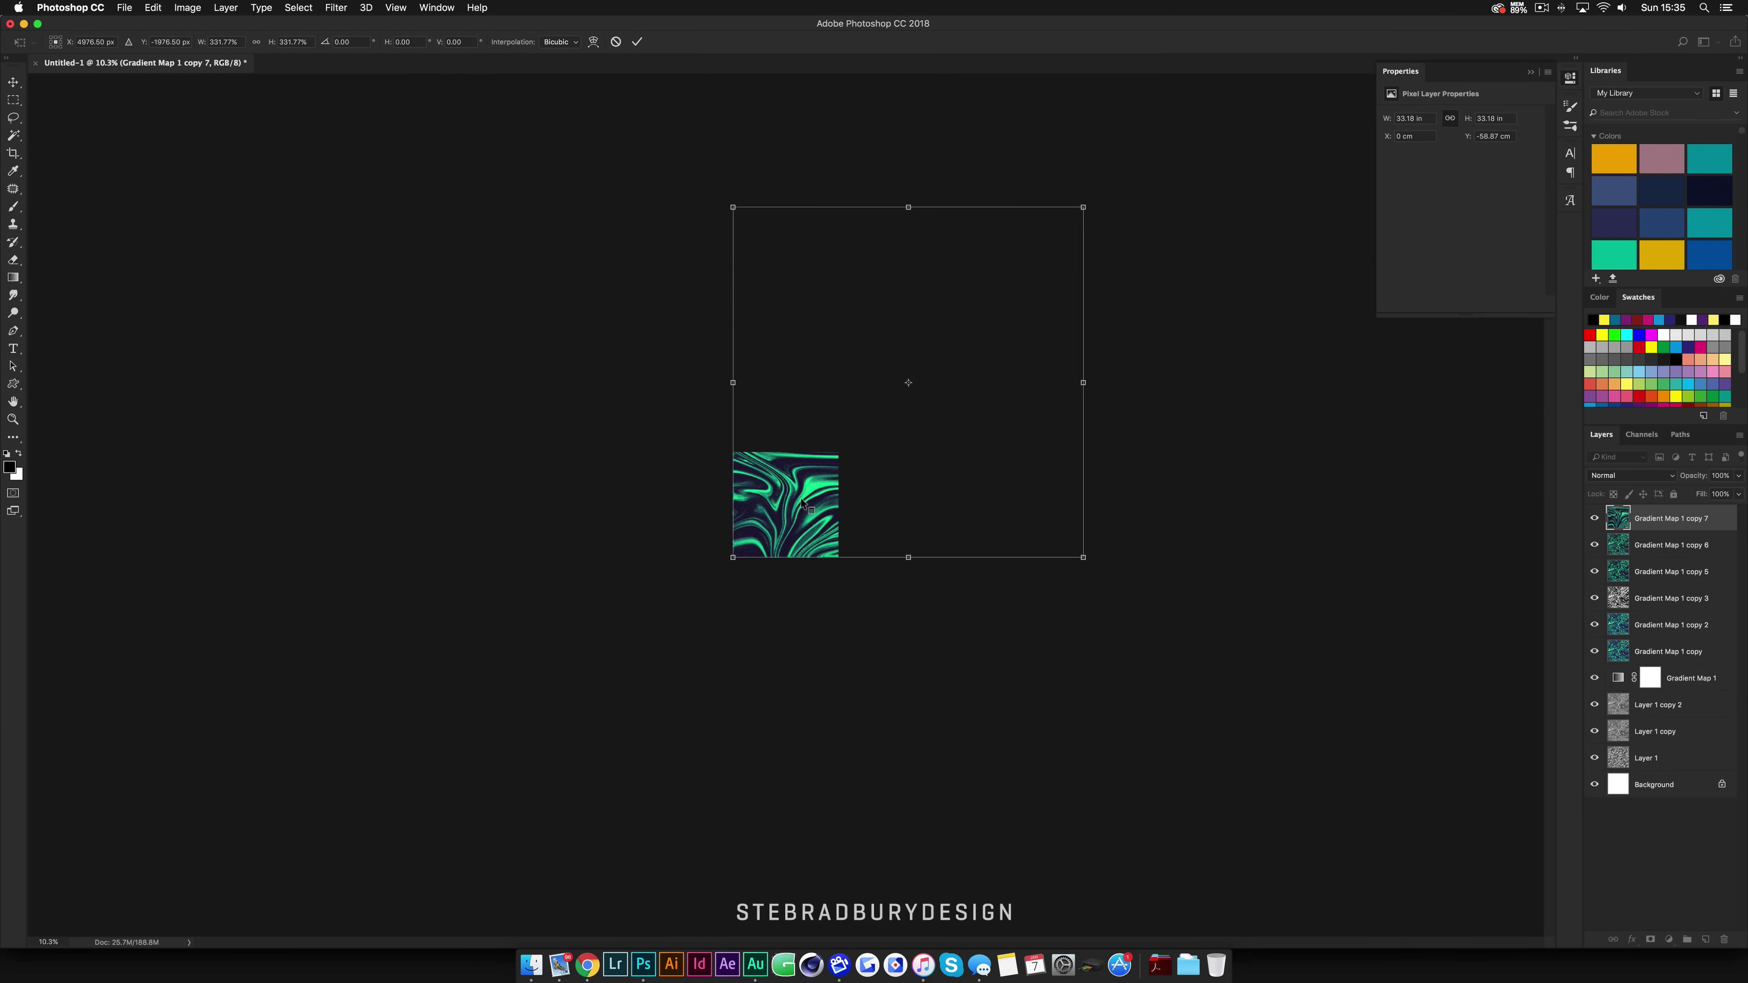
drag(1082, 205, 1188, 152)
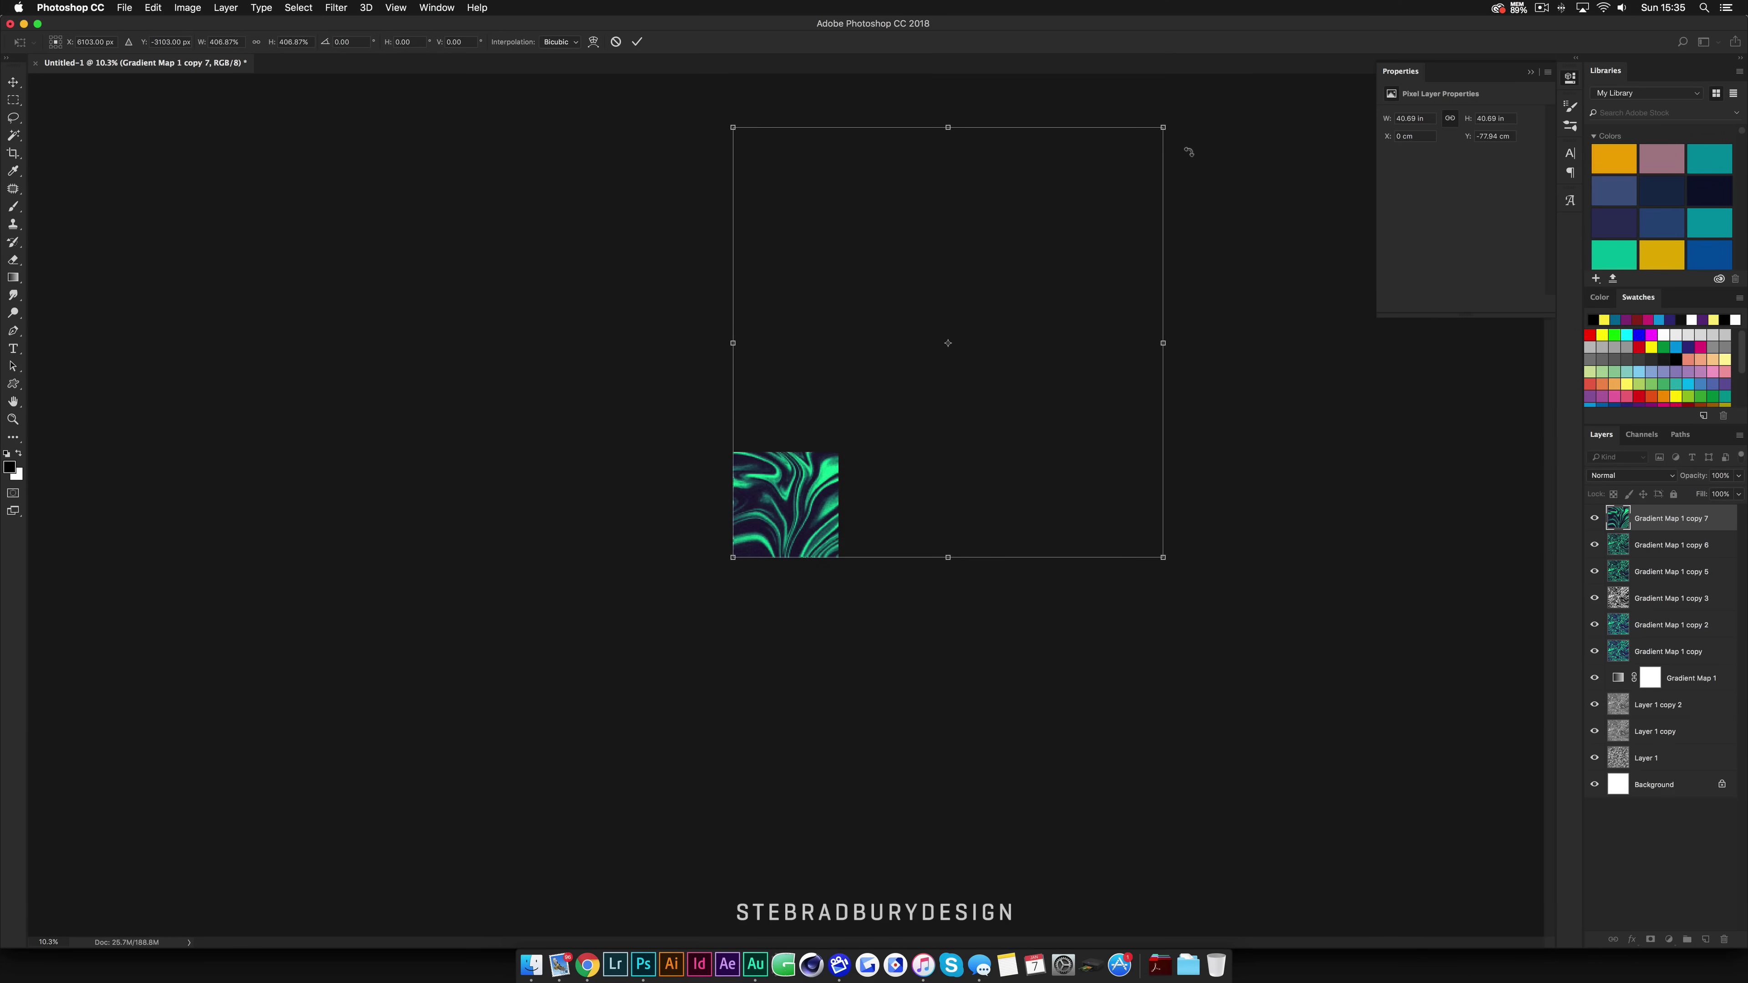
key(Return)
Step: Examine the halftone and grain detail of the enlarged crop at several magnifications
scroll(784, 499, up, 4)
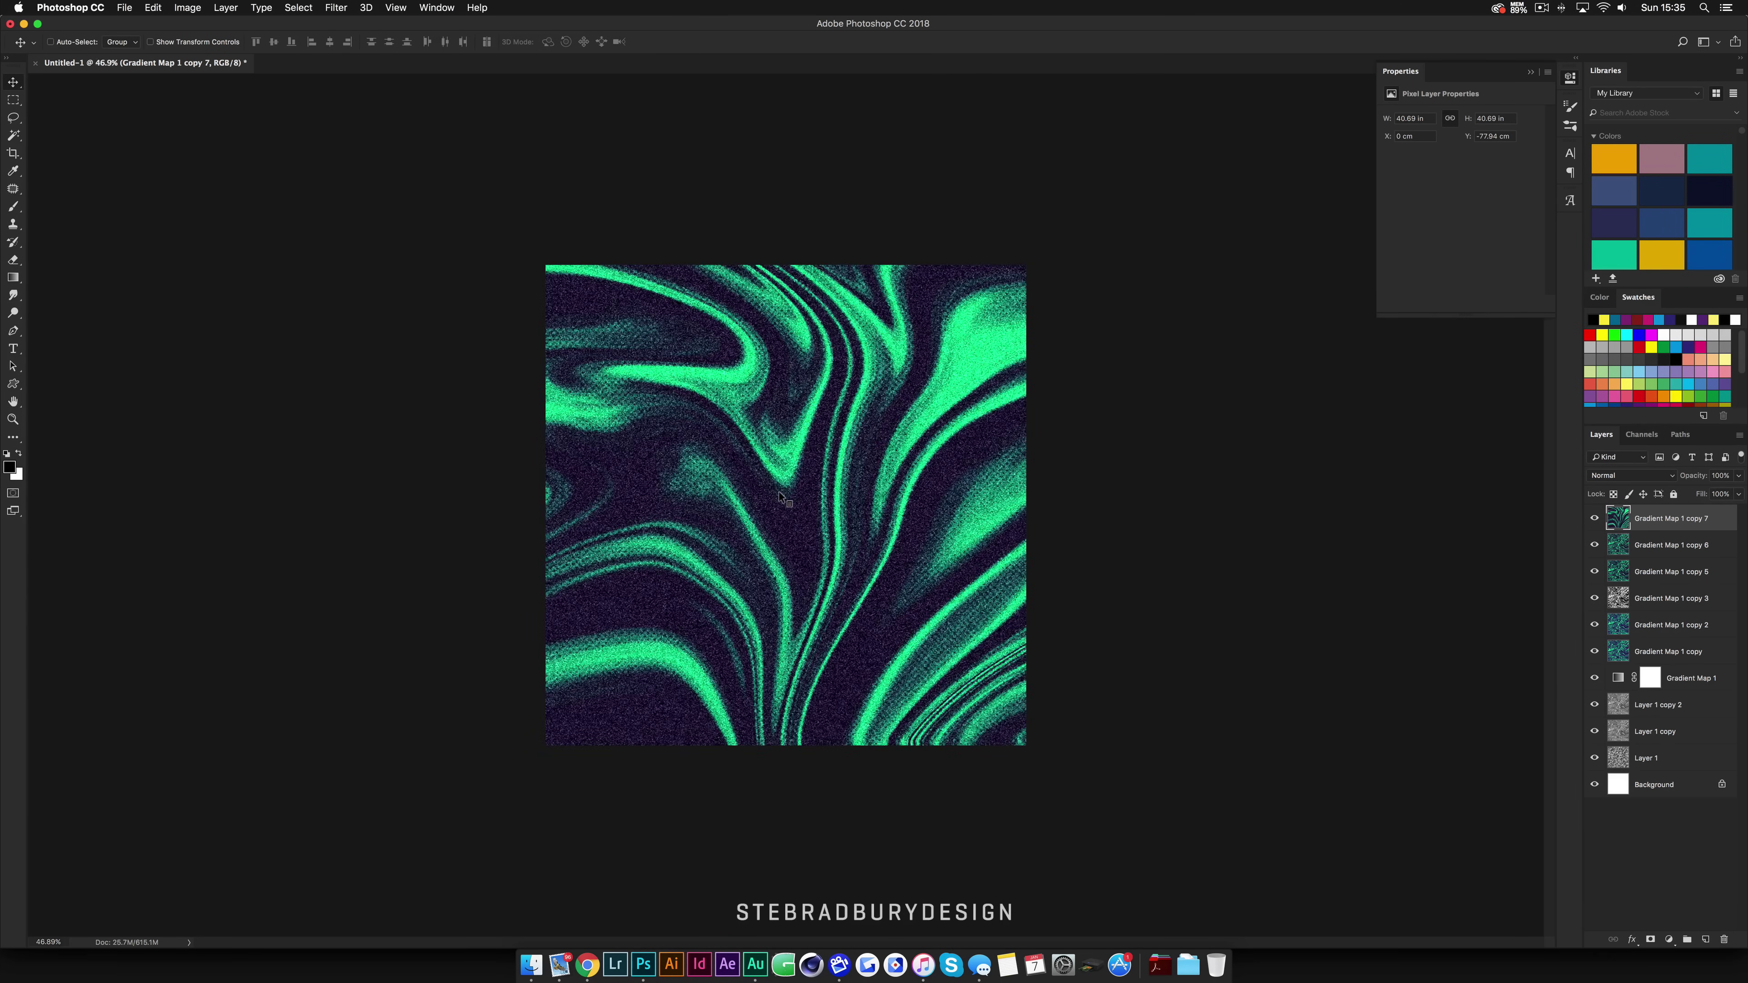
scroll(777, 496, down, 2)
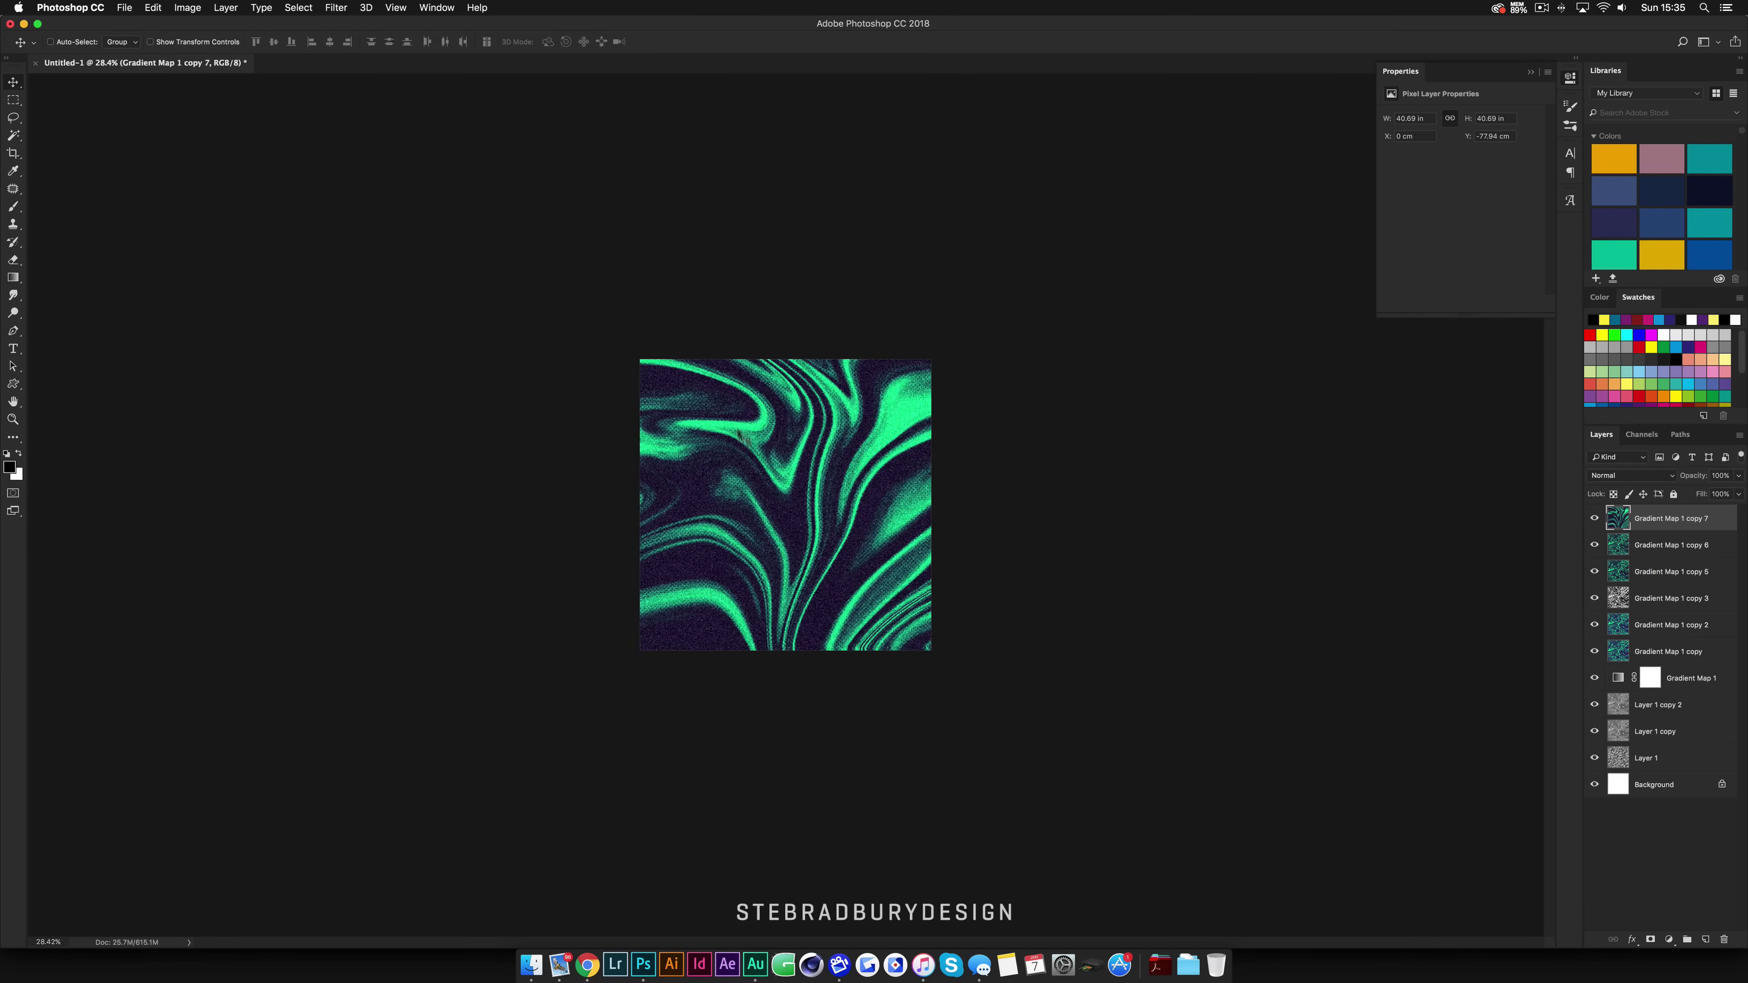
scroll(688, 495, up, 3)
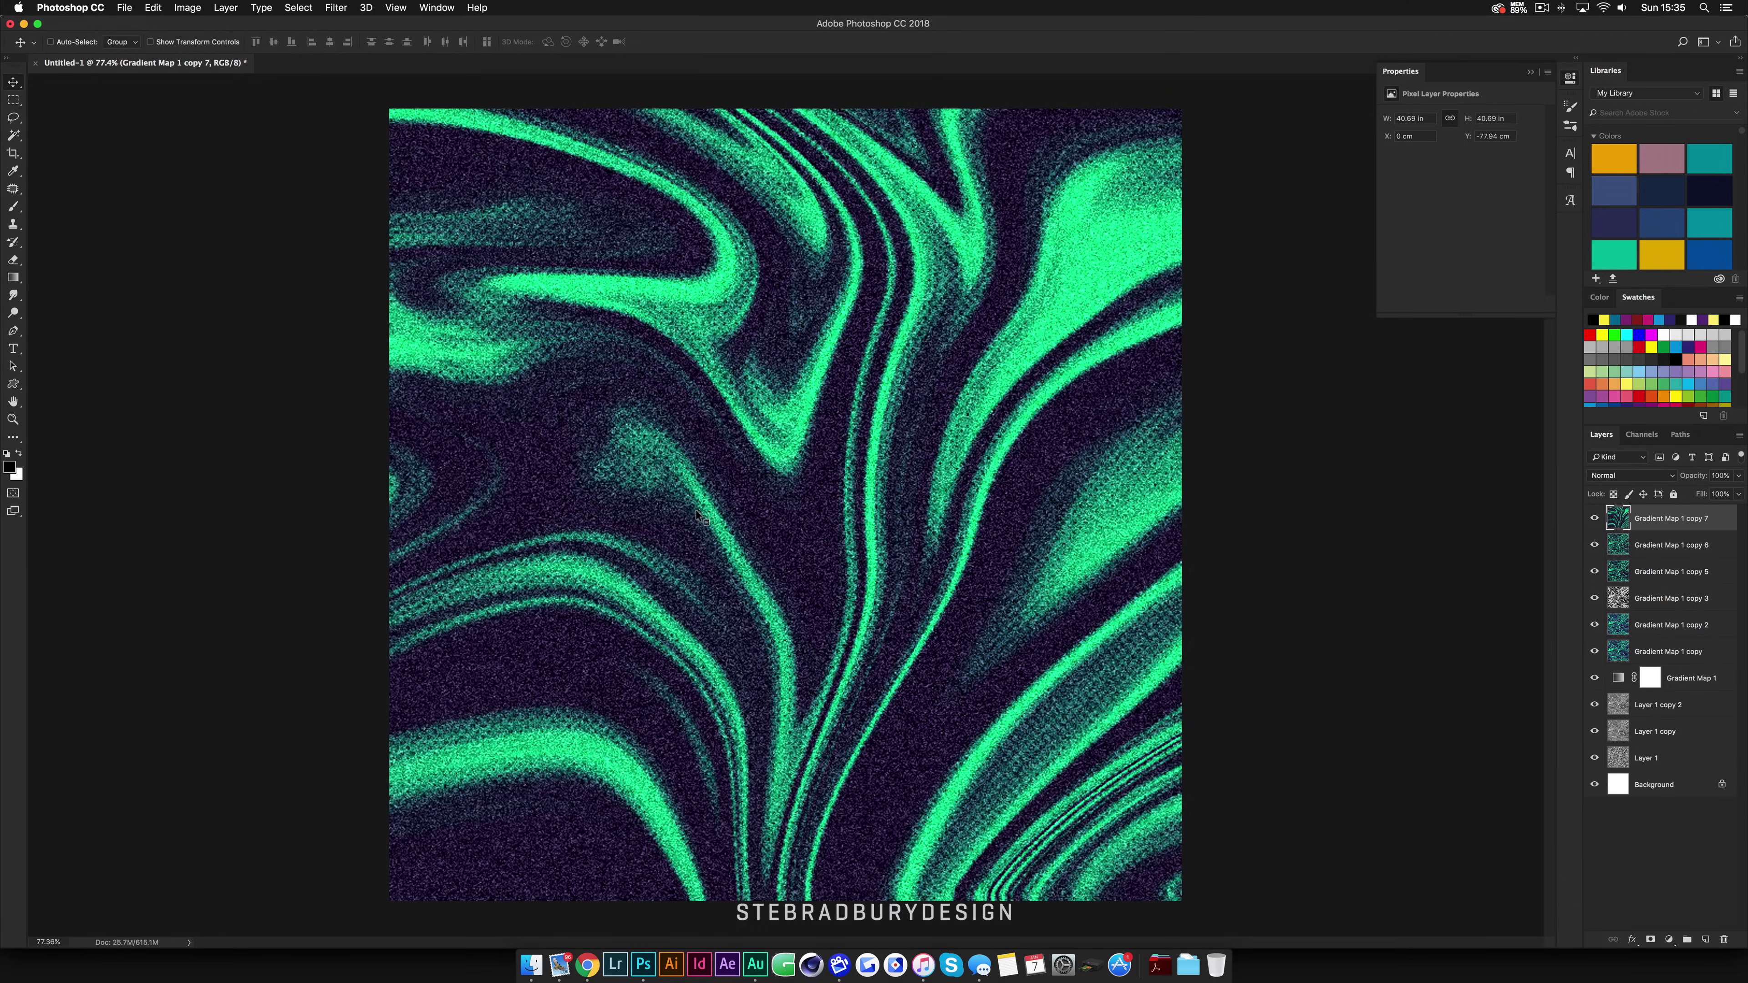
scroll(699, 510, down, 5)
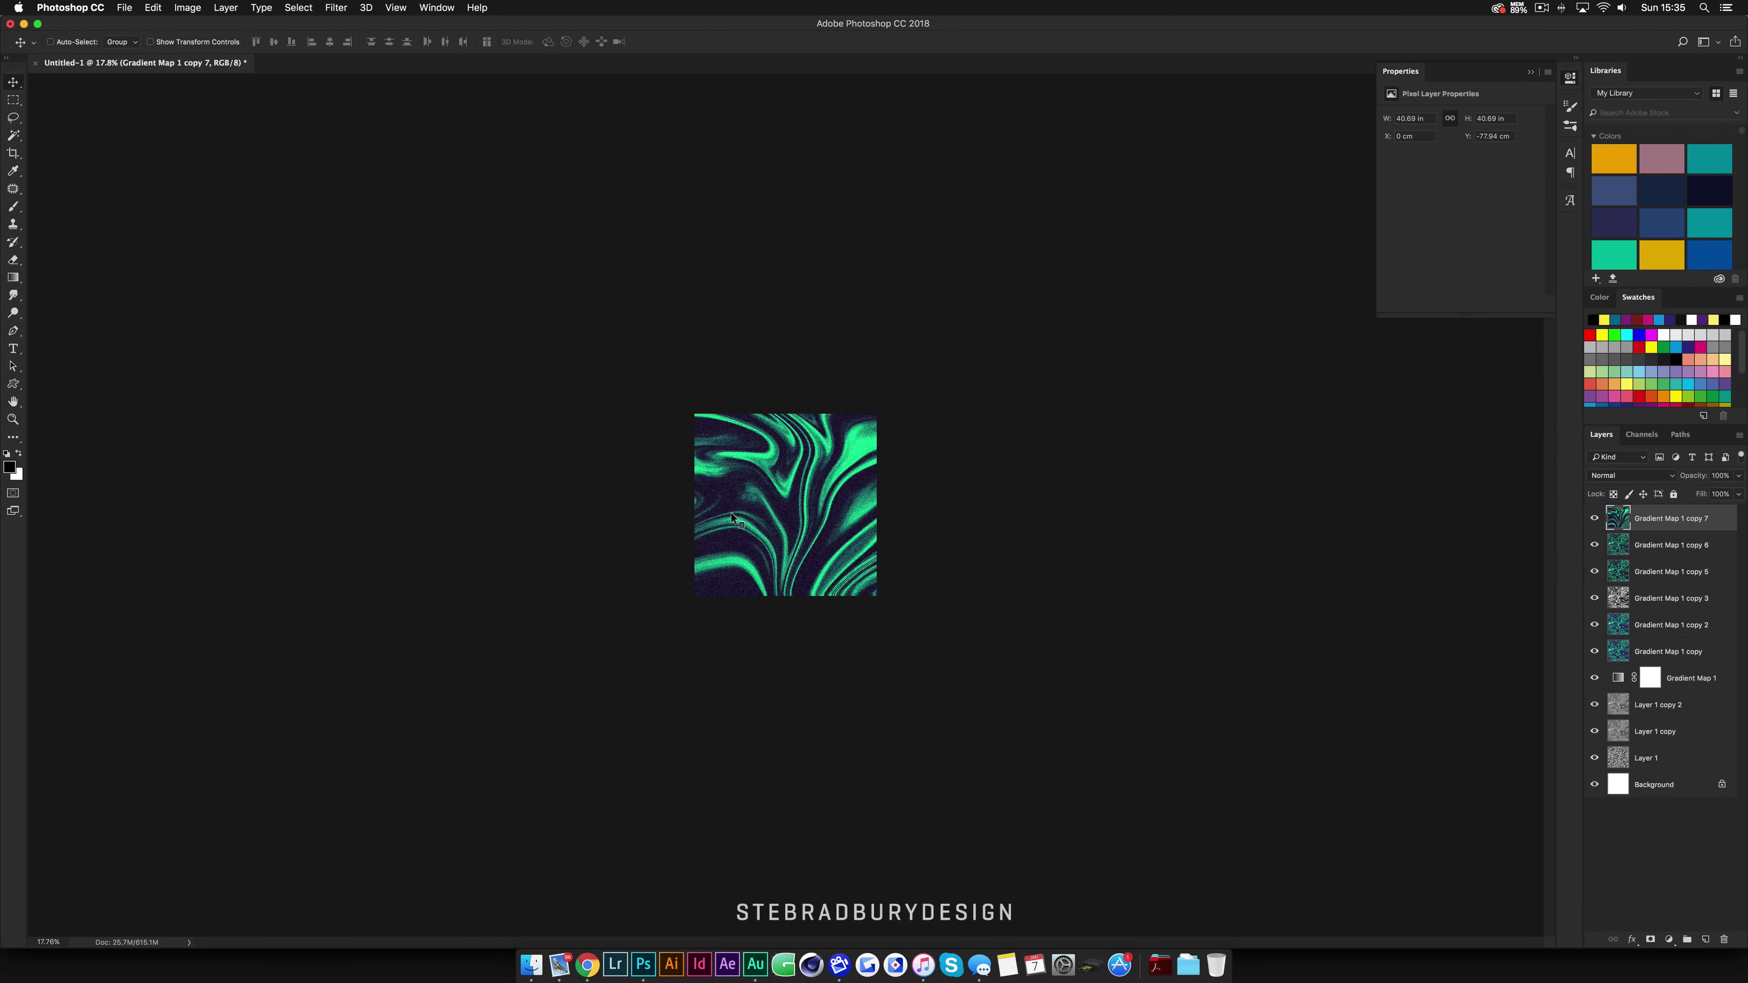
scroll(731, 513, up, 4)
scroll(732, 515, up, 2)
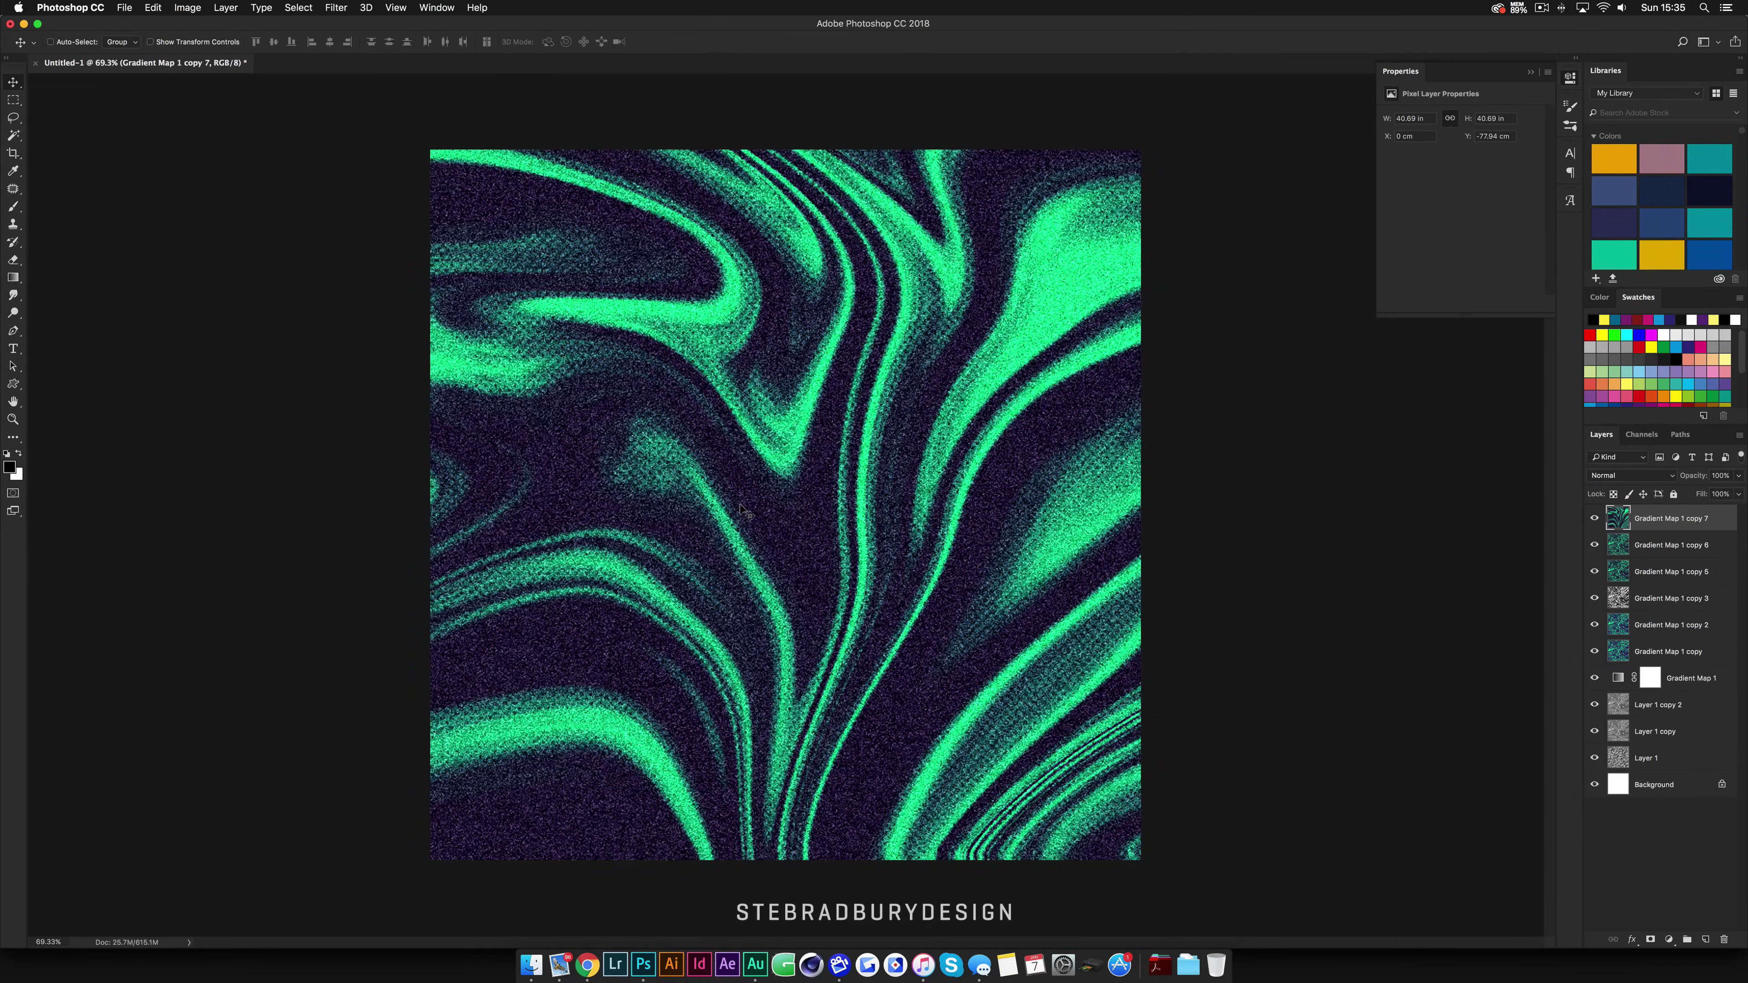
scroll(784, 503, down, 5)
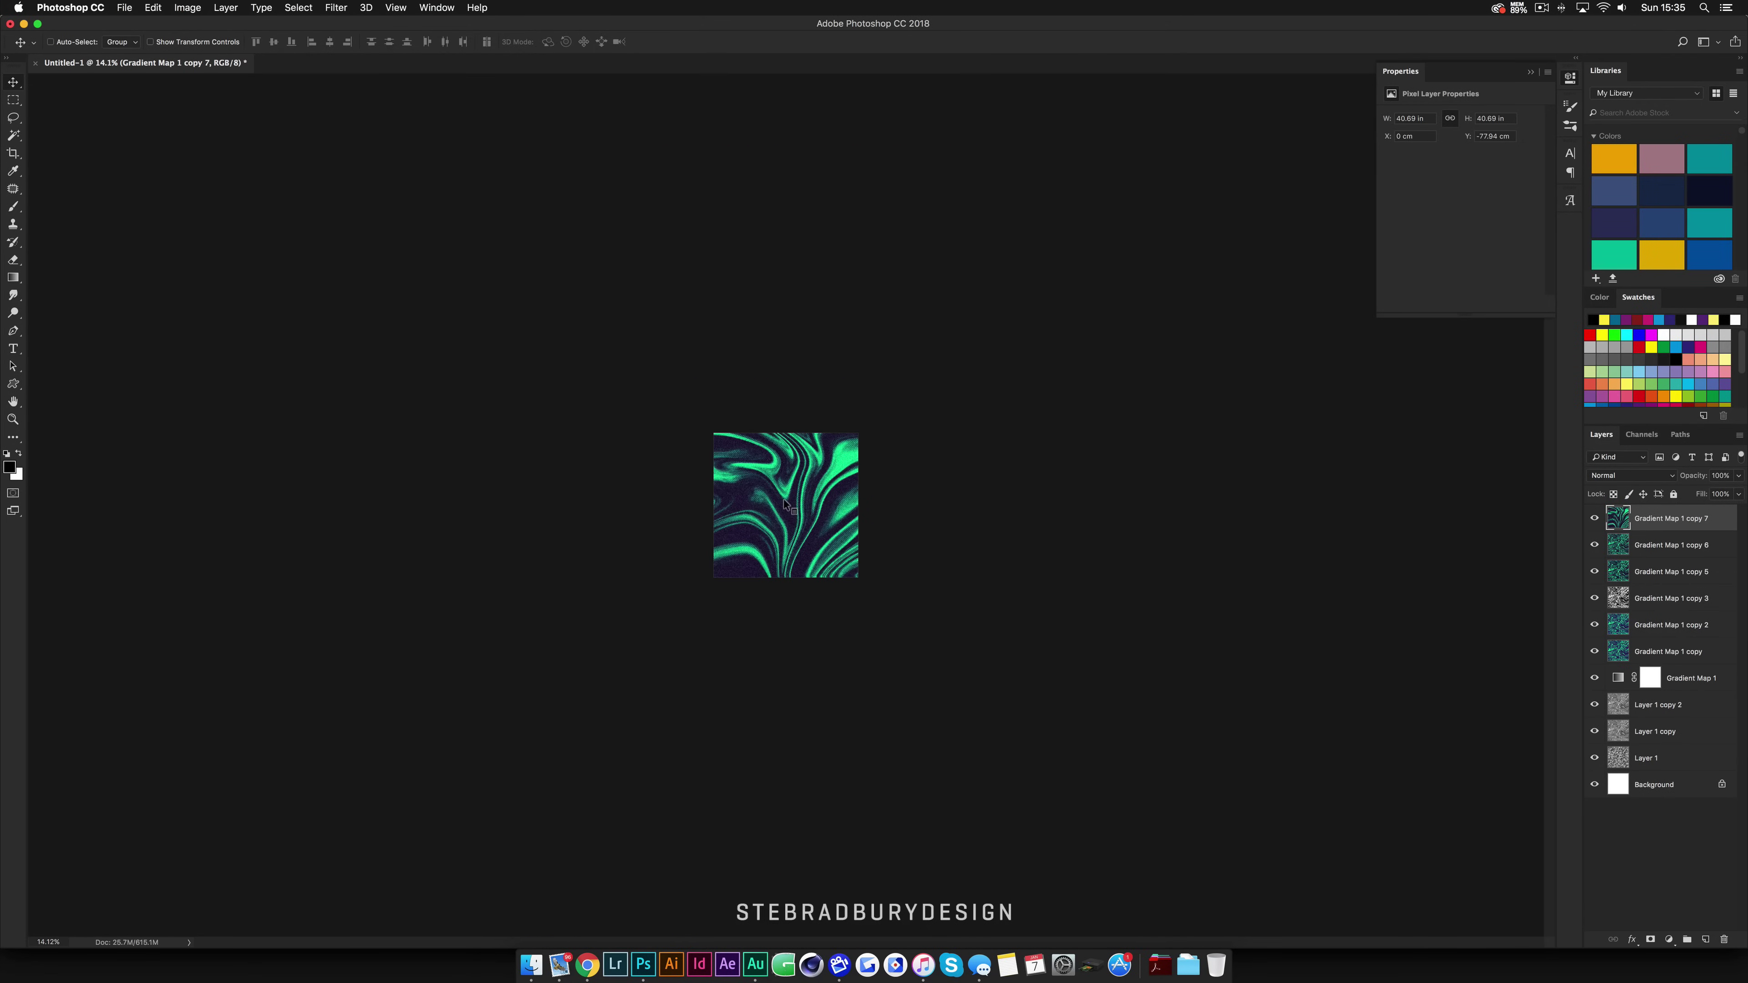
Step: Duplicate the enlarged layer and move the copy to about X -26 cm, Y -29 cm so a different part of the pattern fills the canvas
key(super)
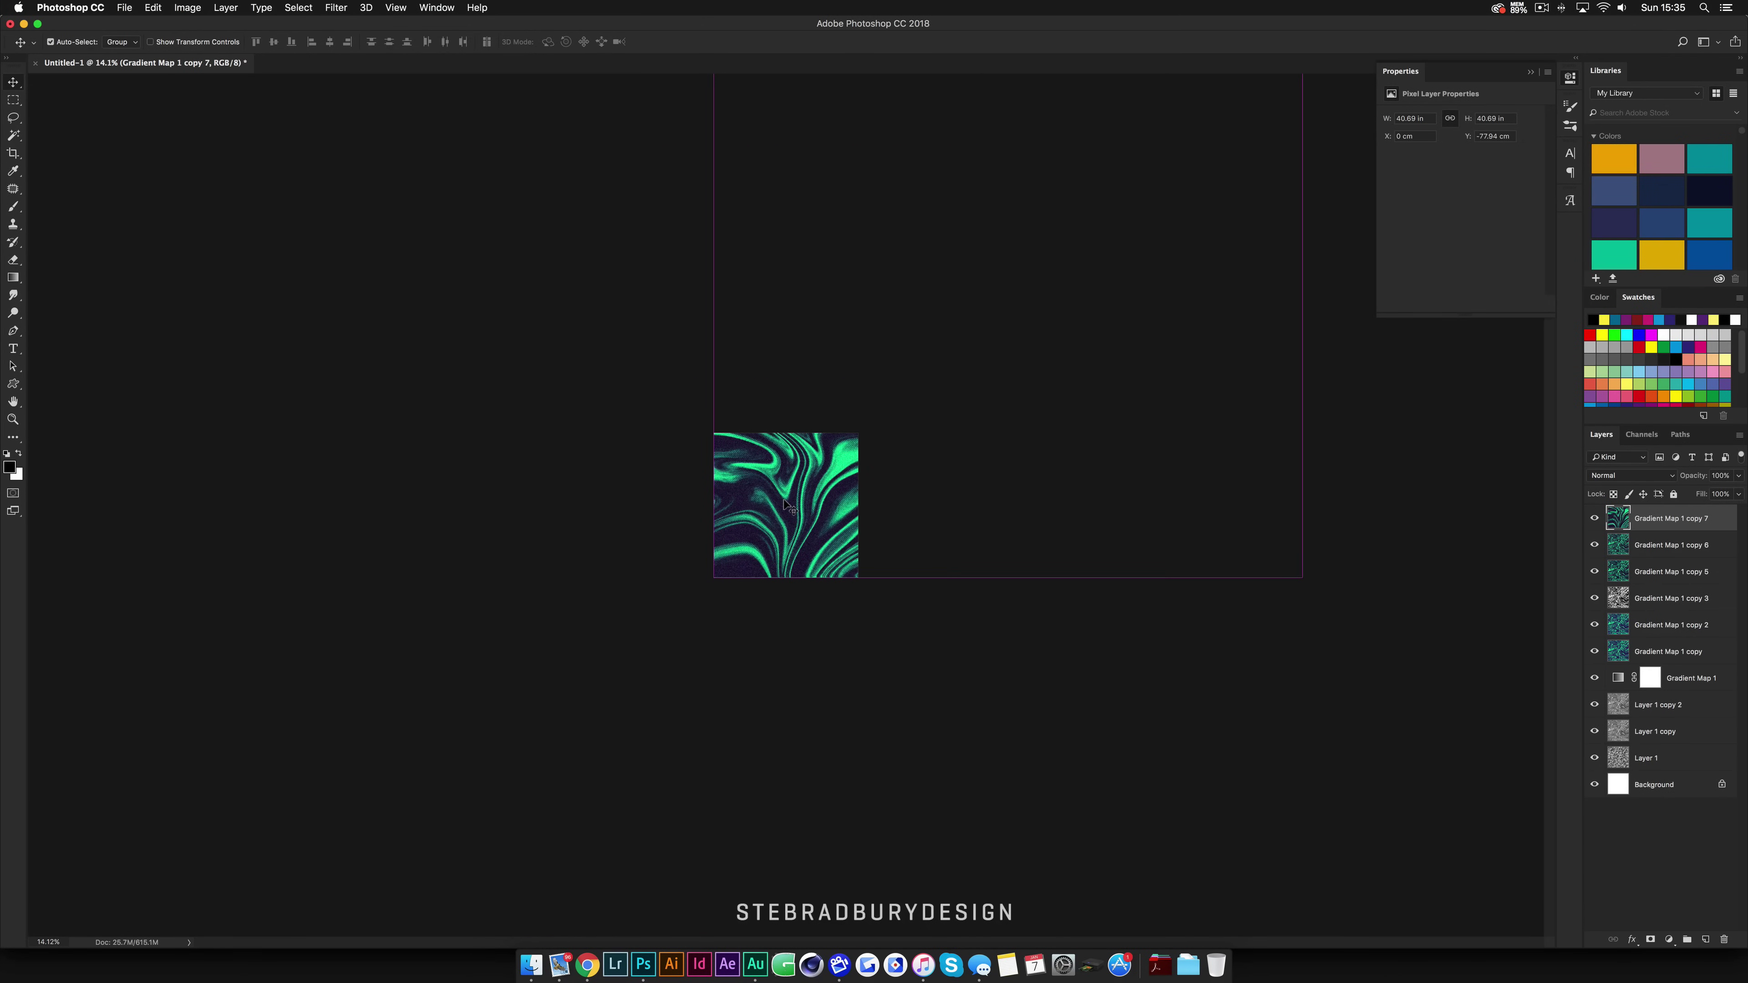
key(super+j)
scroll(990, 518, down, 3)
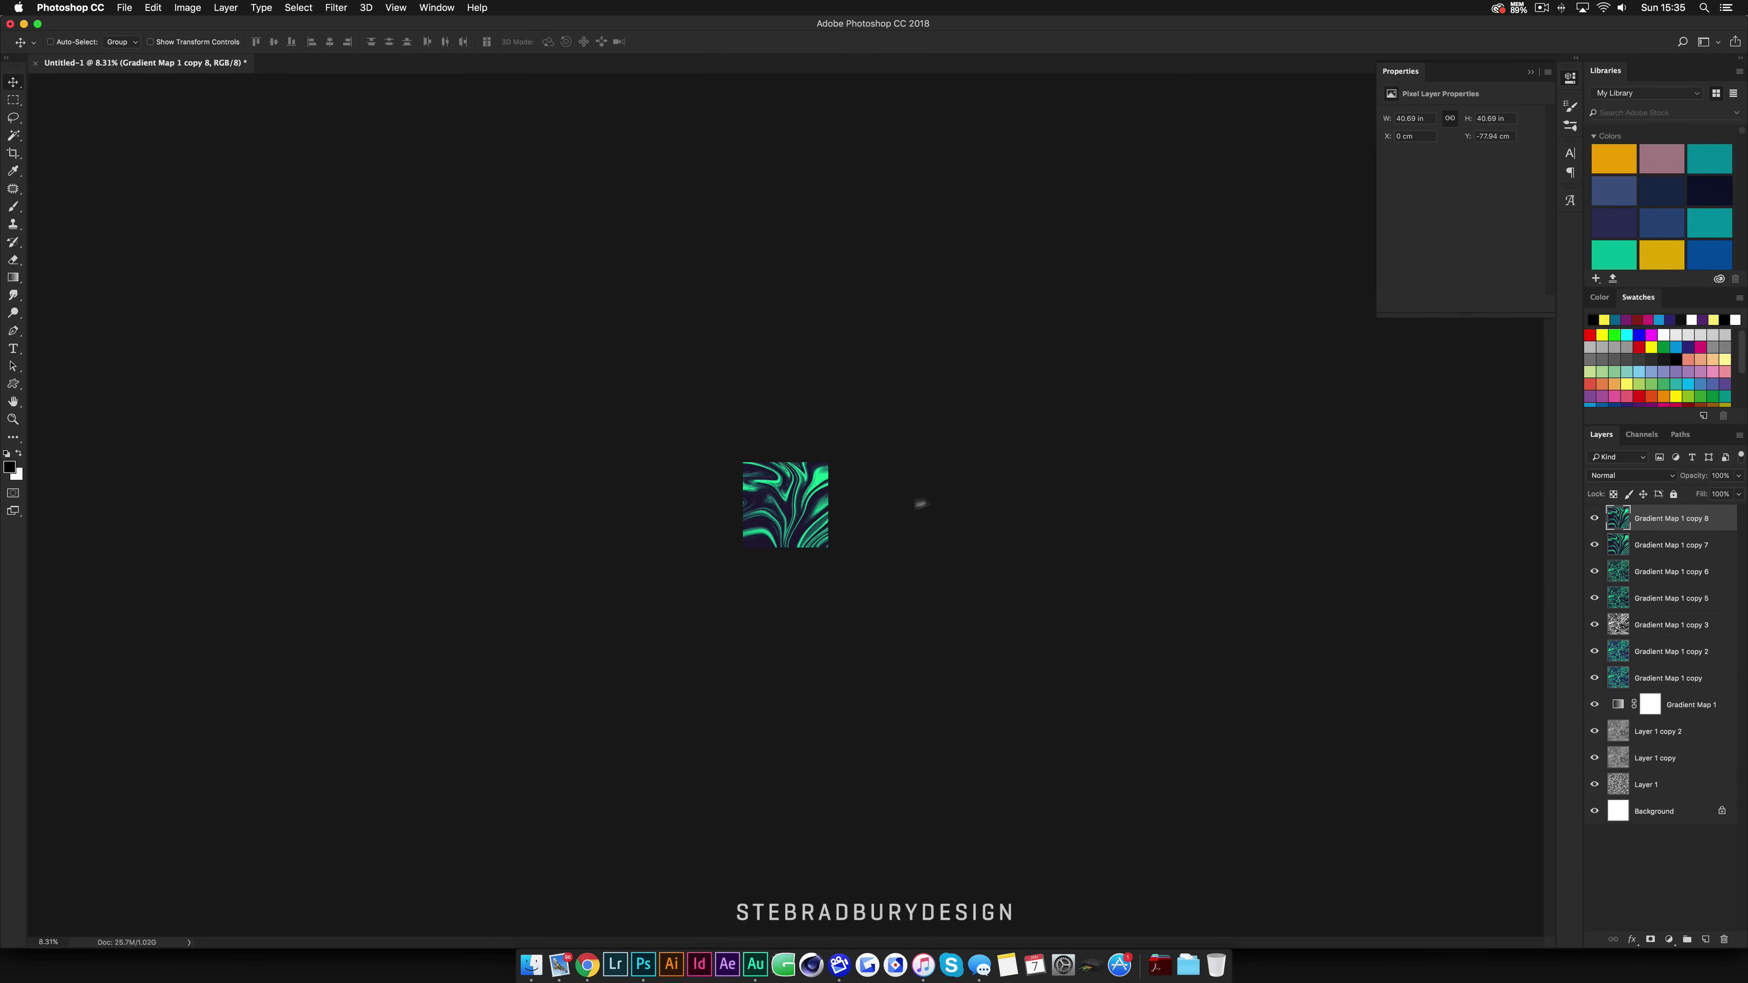
drag(921, 504, 855, 511)
scroll(808, 518, up, 3)
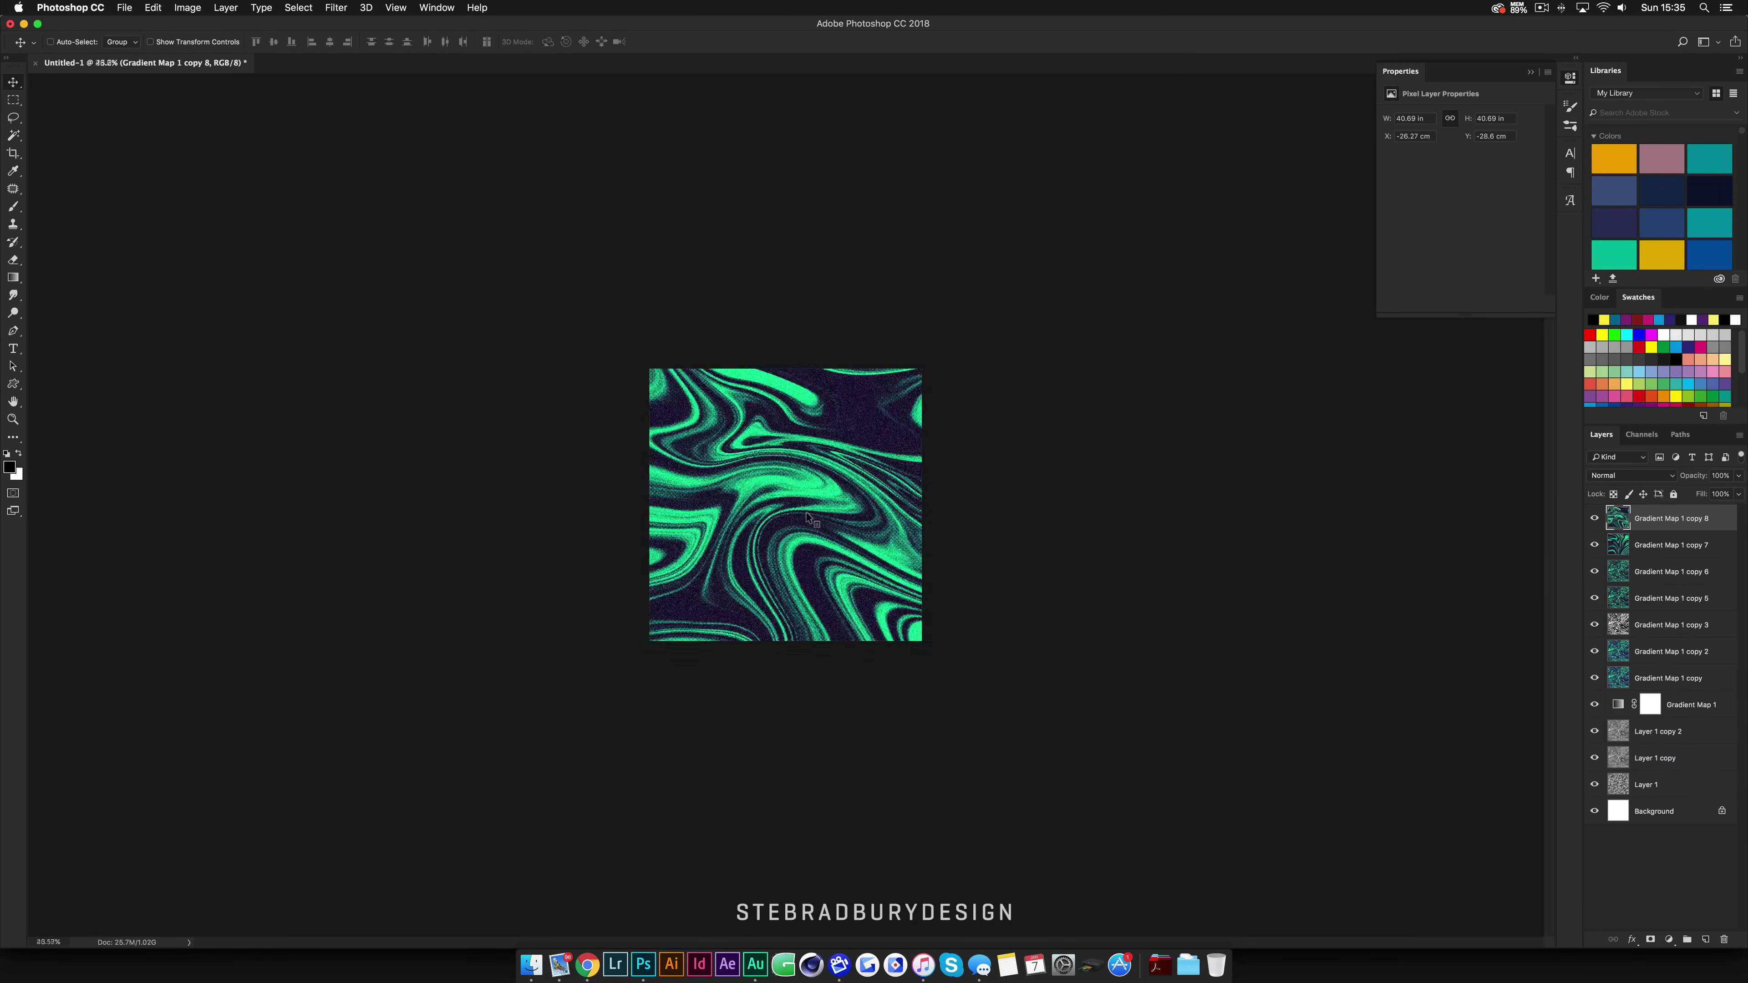
Step: Scale the Gradient Map 1 copy 8 layer to about 73% and reposition it to frame the pattern's upper area in the canvas
scroll(810, 516, down, 2)
key(super+t)
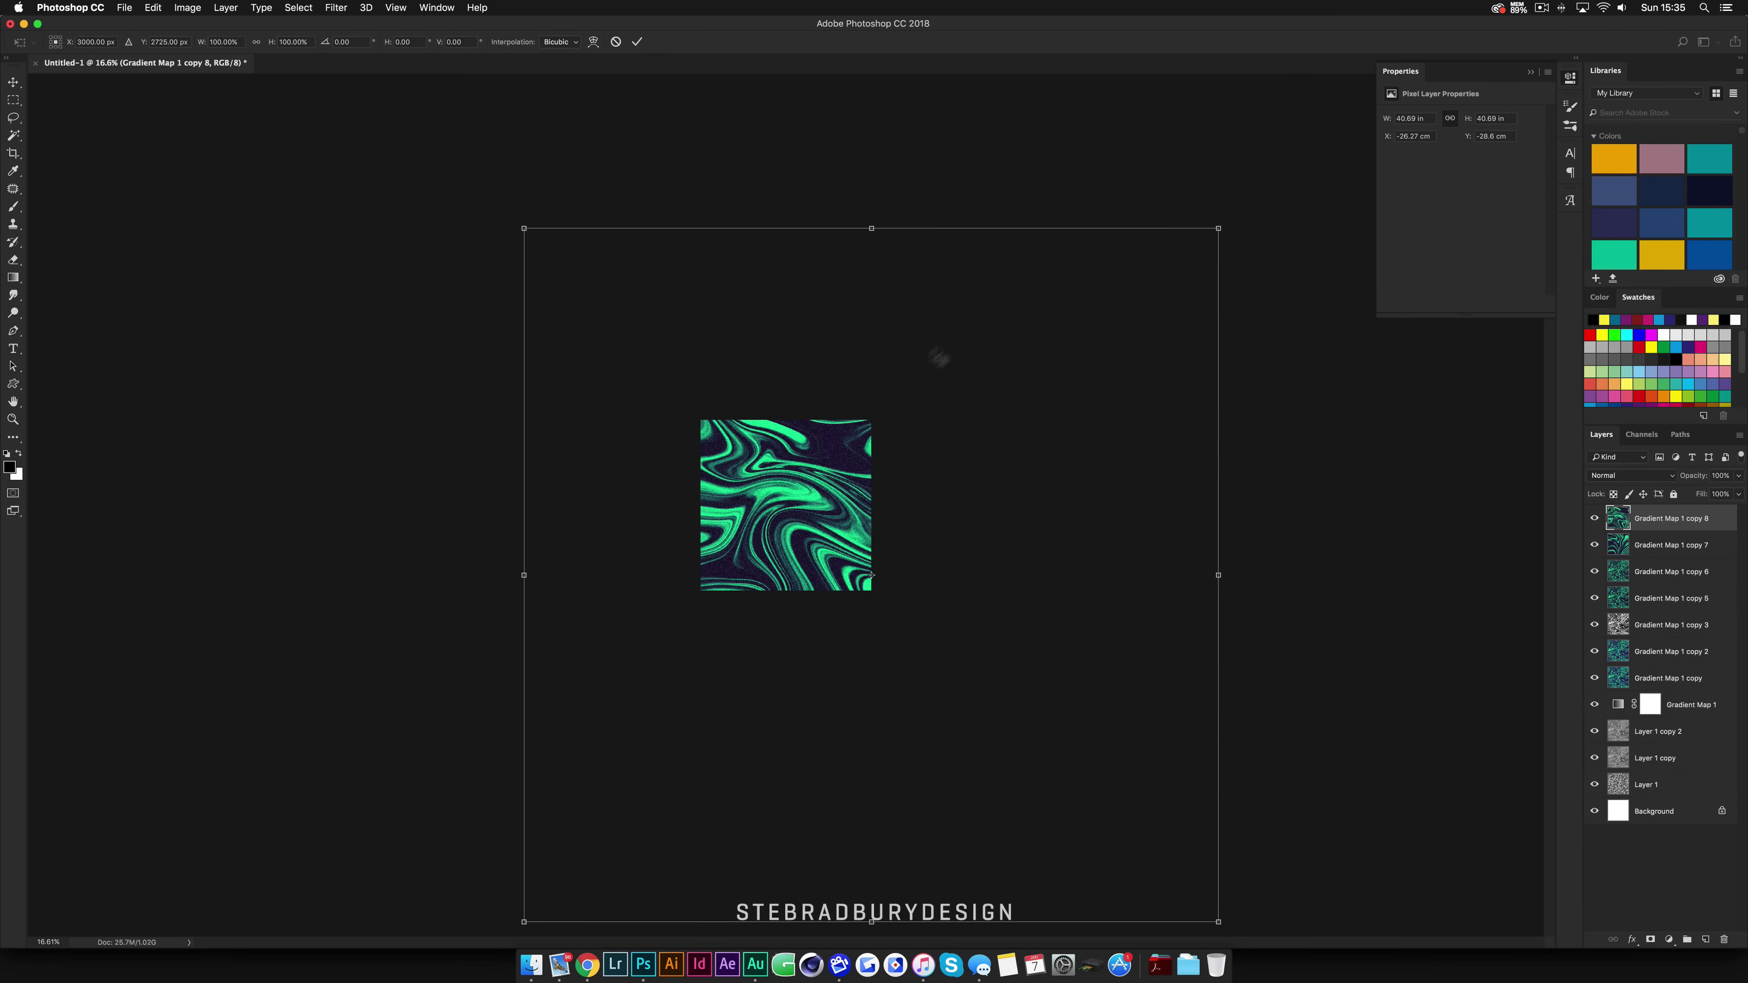
drag(1217, 228, 1057, 339)
drag(977, 486, 767, 533)
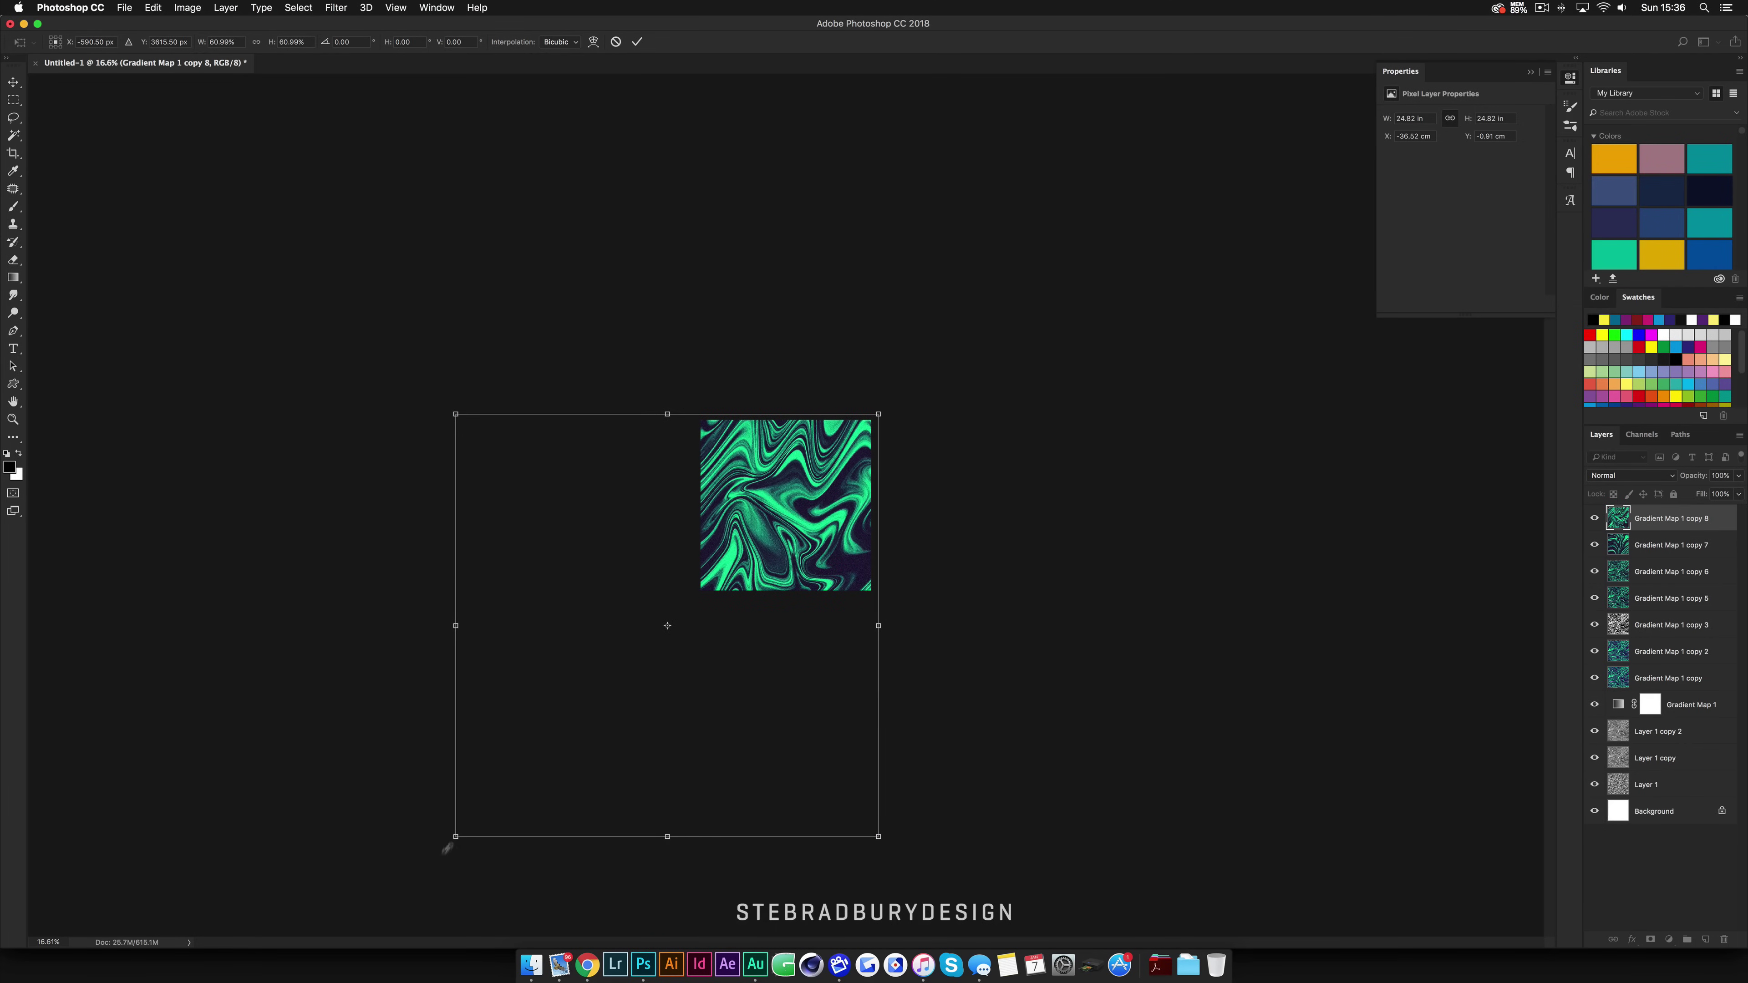
drag(447, 848, 363, 935)
drag(682, 634, 819, 642)
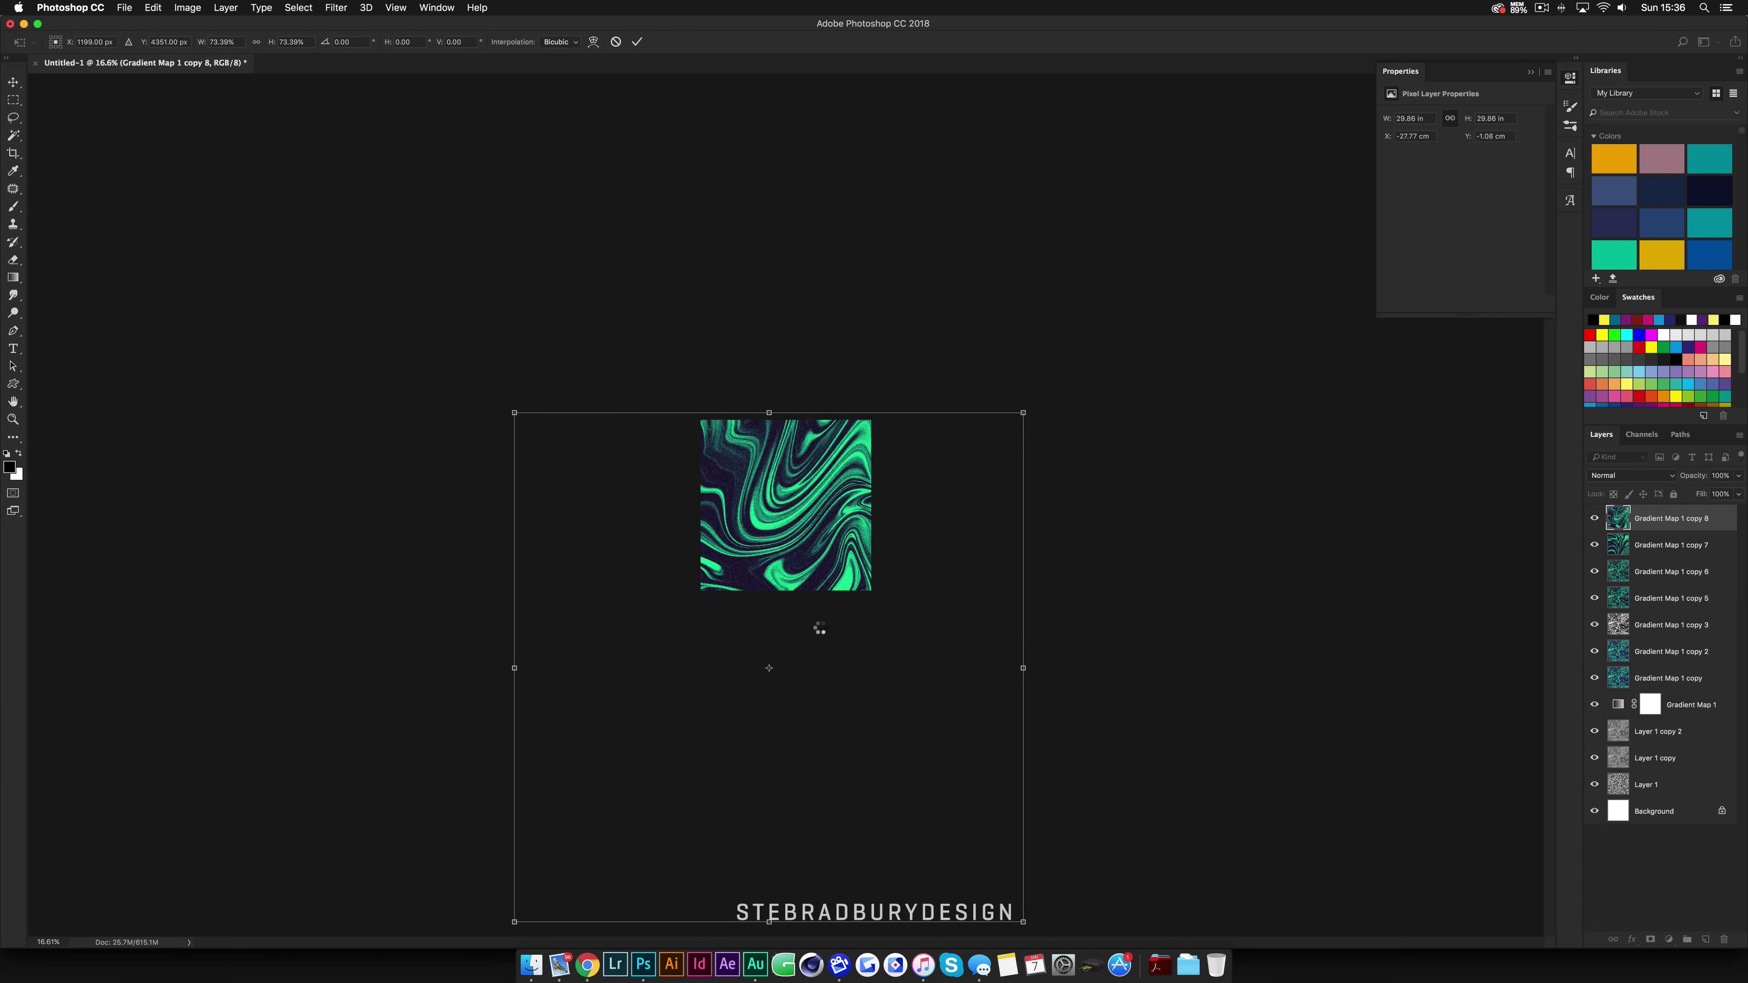
scroll(735, 509, up, 5)
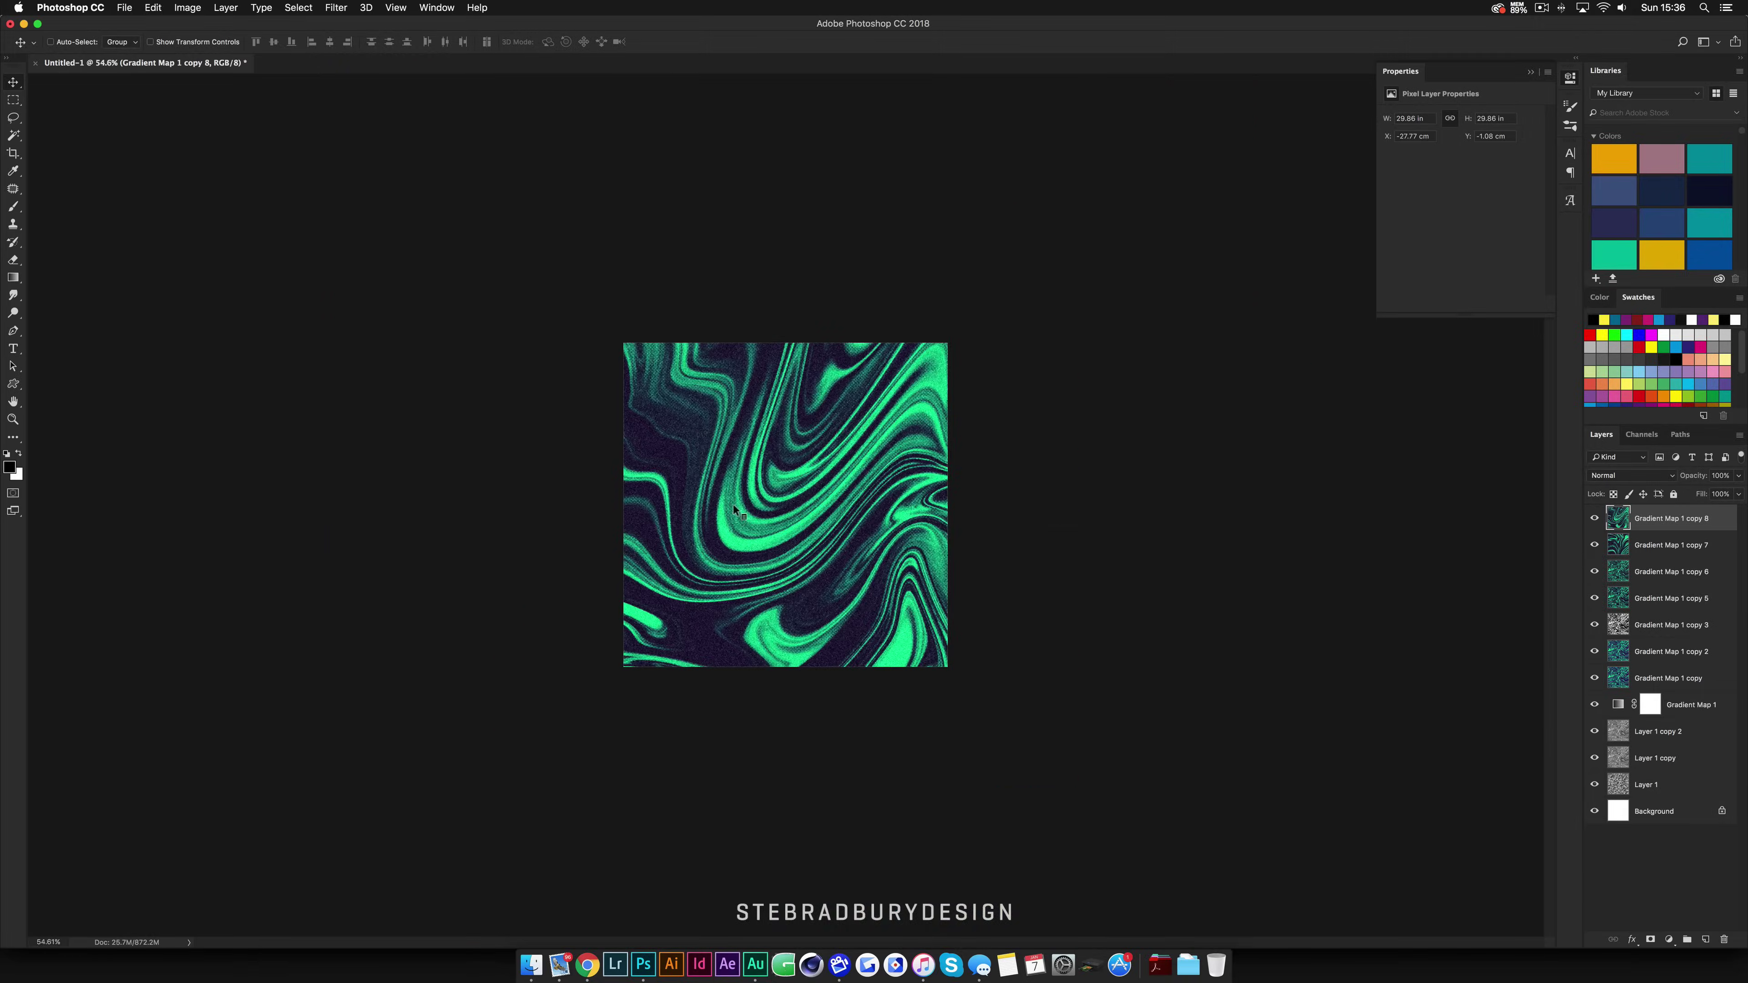
Step: Compare the two enlarged crops by hiding and showing the top layer, and check how far that layer extends beyond the canvas
click(1594, 518)
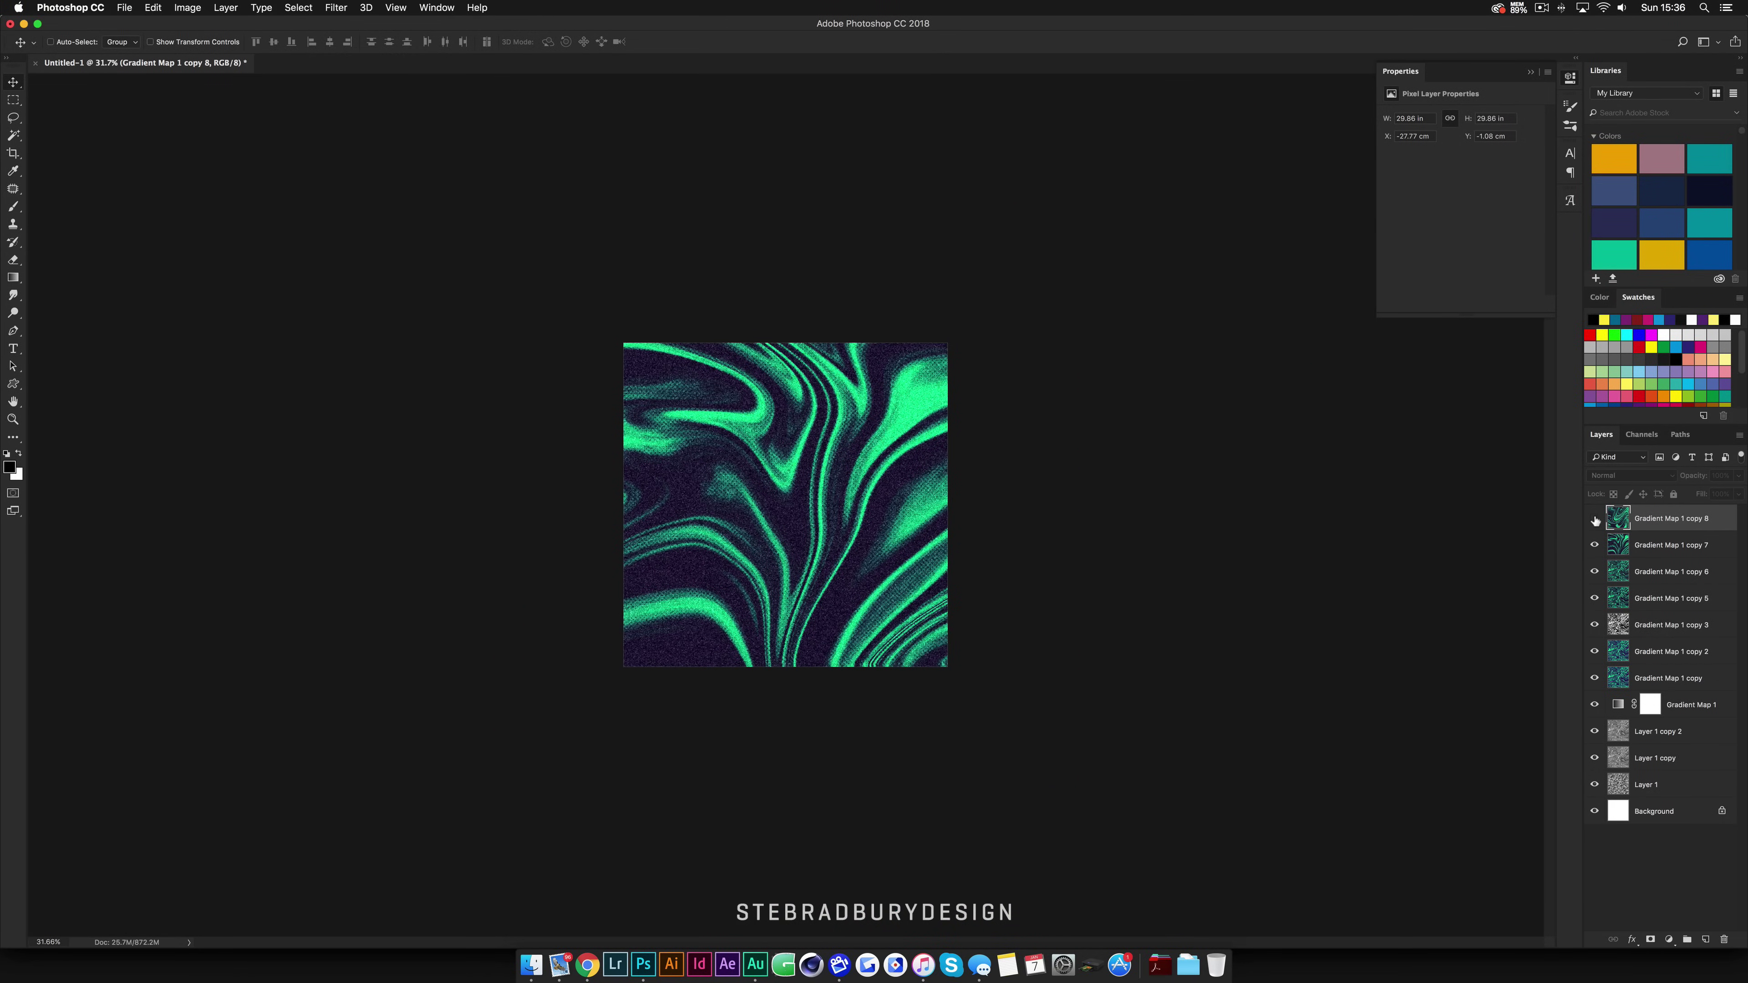
click(1595, 520)
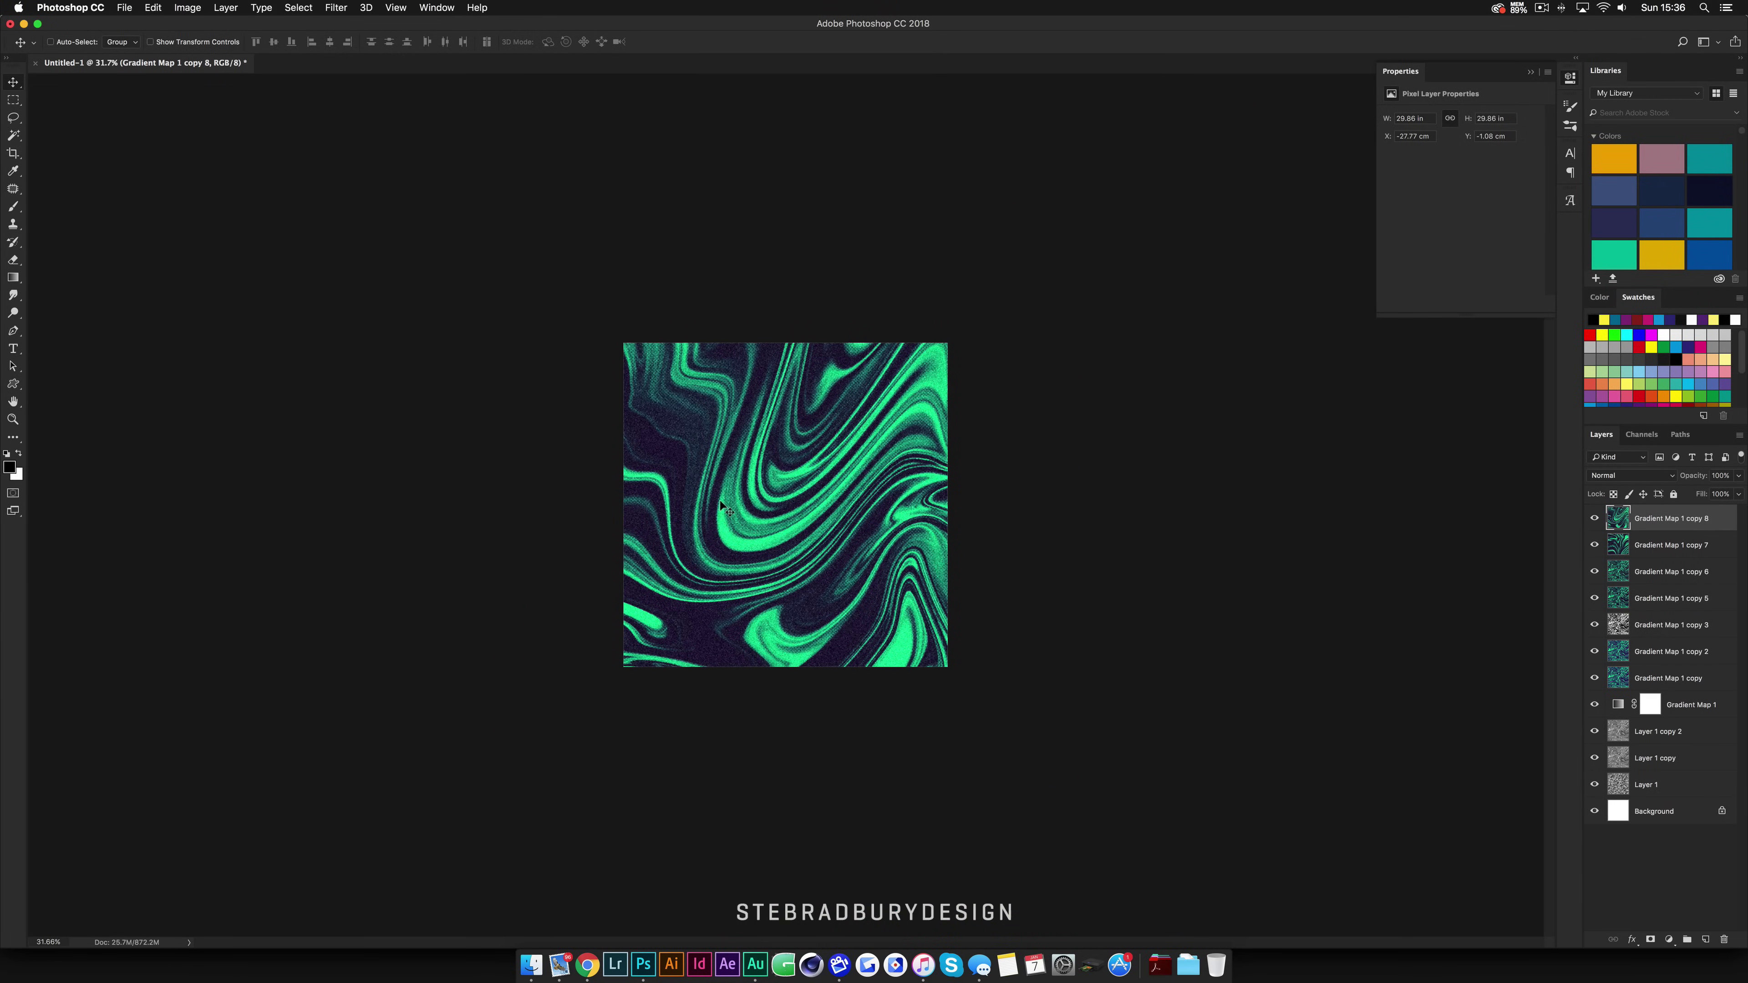
scroll(1007, 487, down, 5)
scroll(784, 491, up, 2)
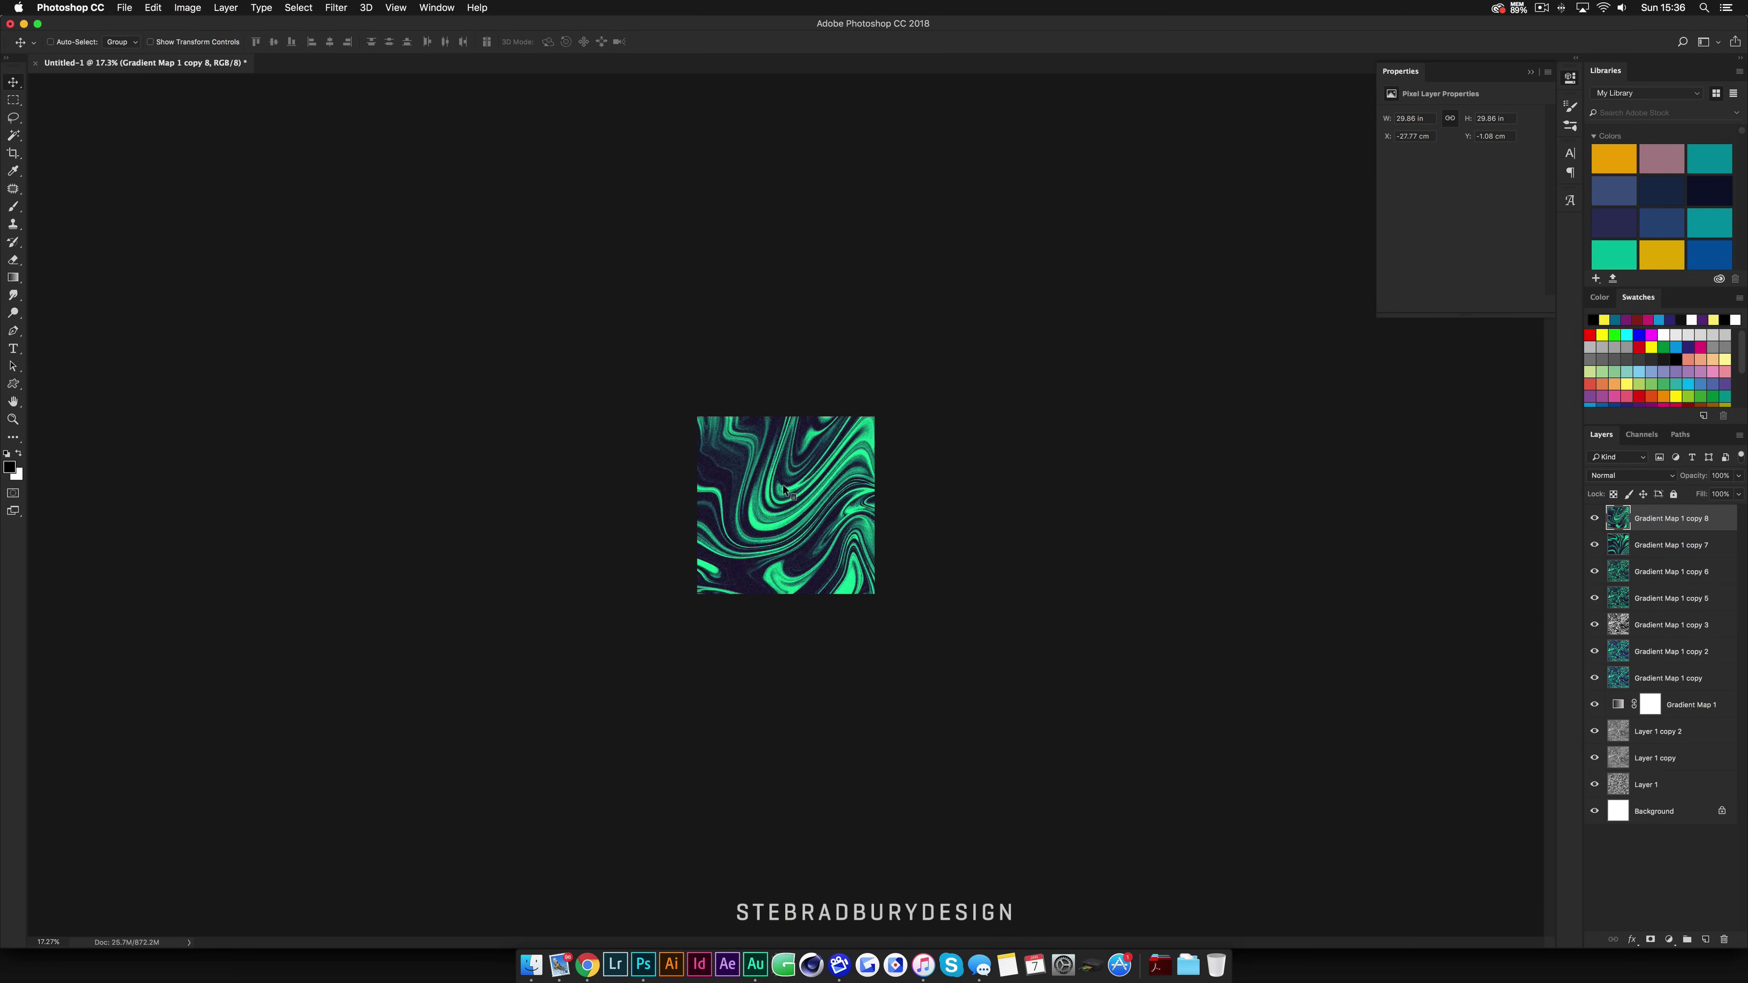
scroll(784, 490, up, 2)
key(super+t)
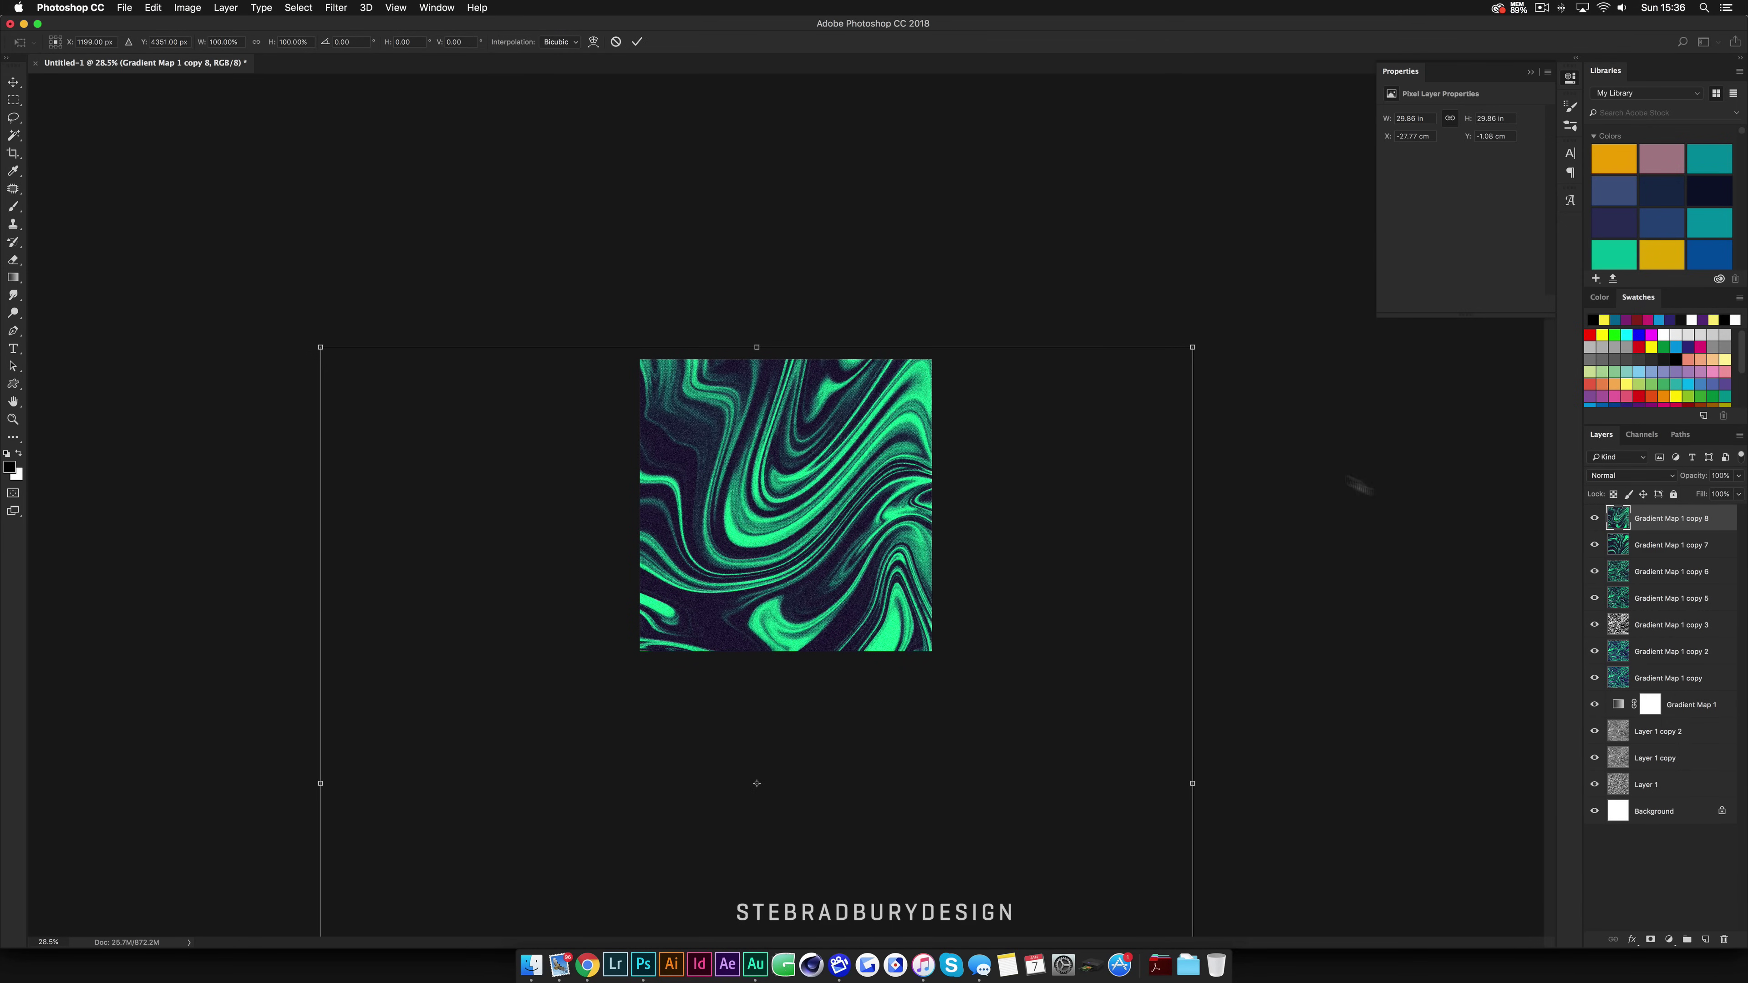
key(Return)
Step: Select the whole canvas area with a rectangular marquee, copy the layer's visible part to a new layer, and check the new layer's bounds
click(20, 101)
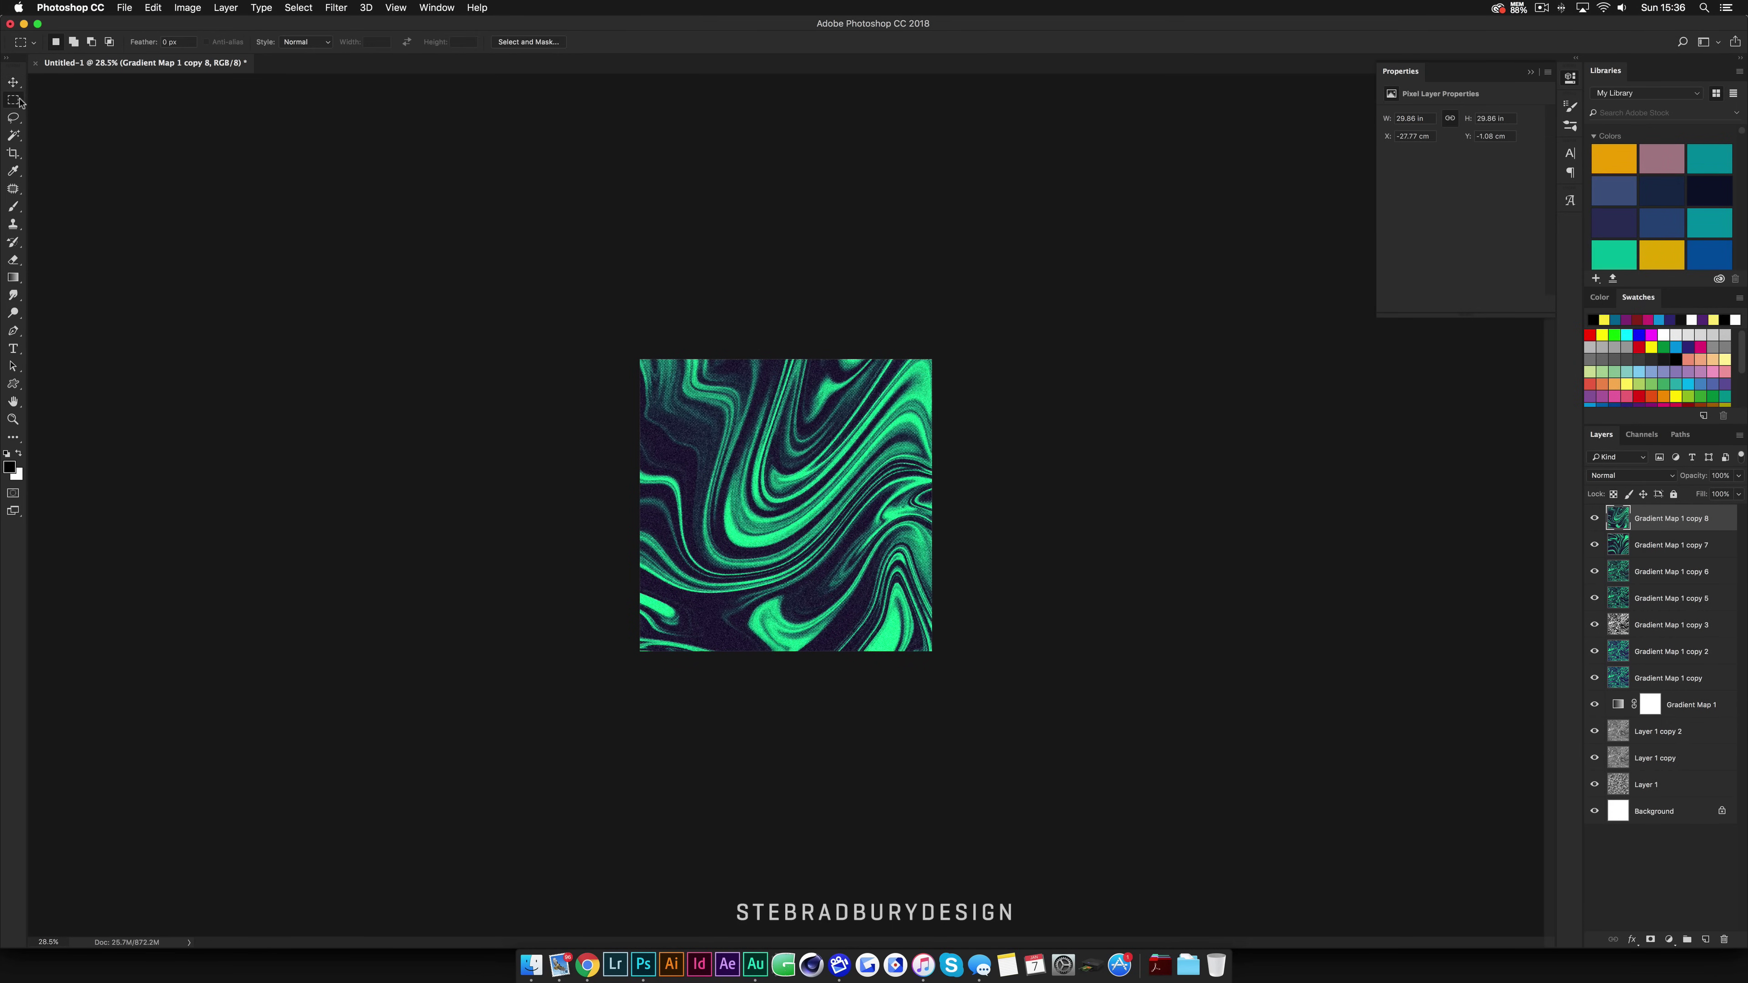
drag(562, 304, 1077, 747)
key(super+j)
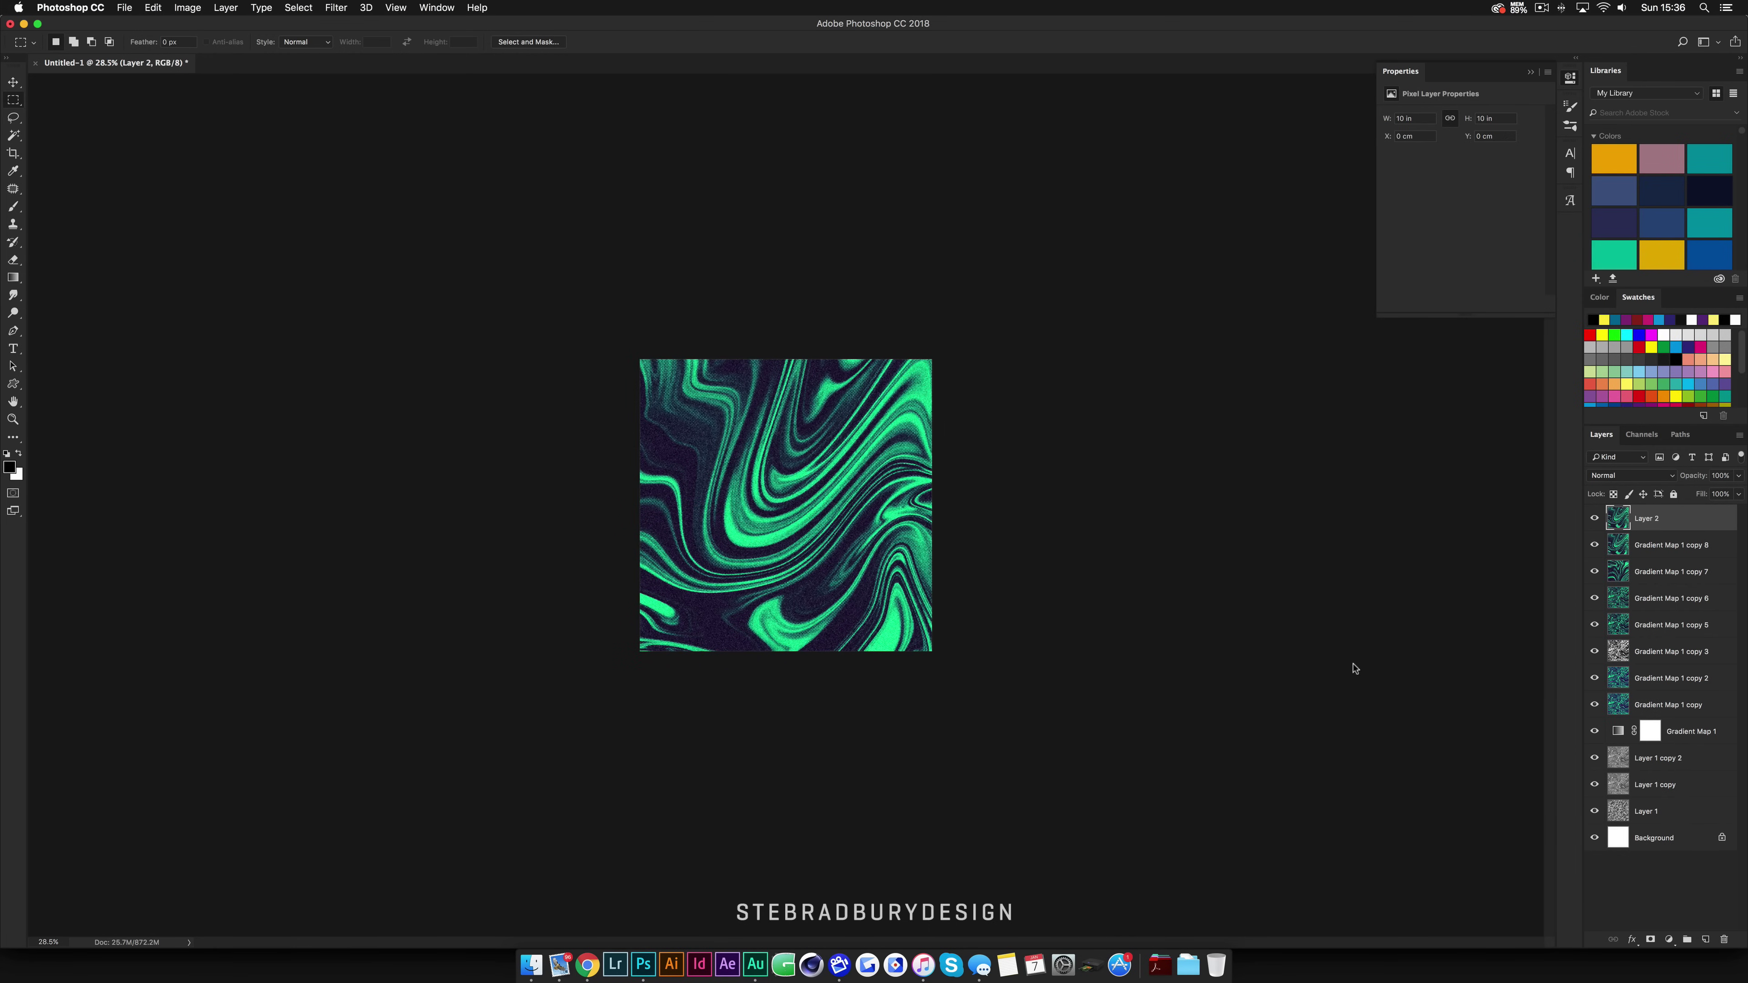
key(v)
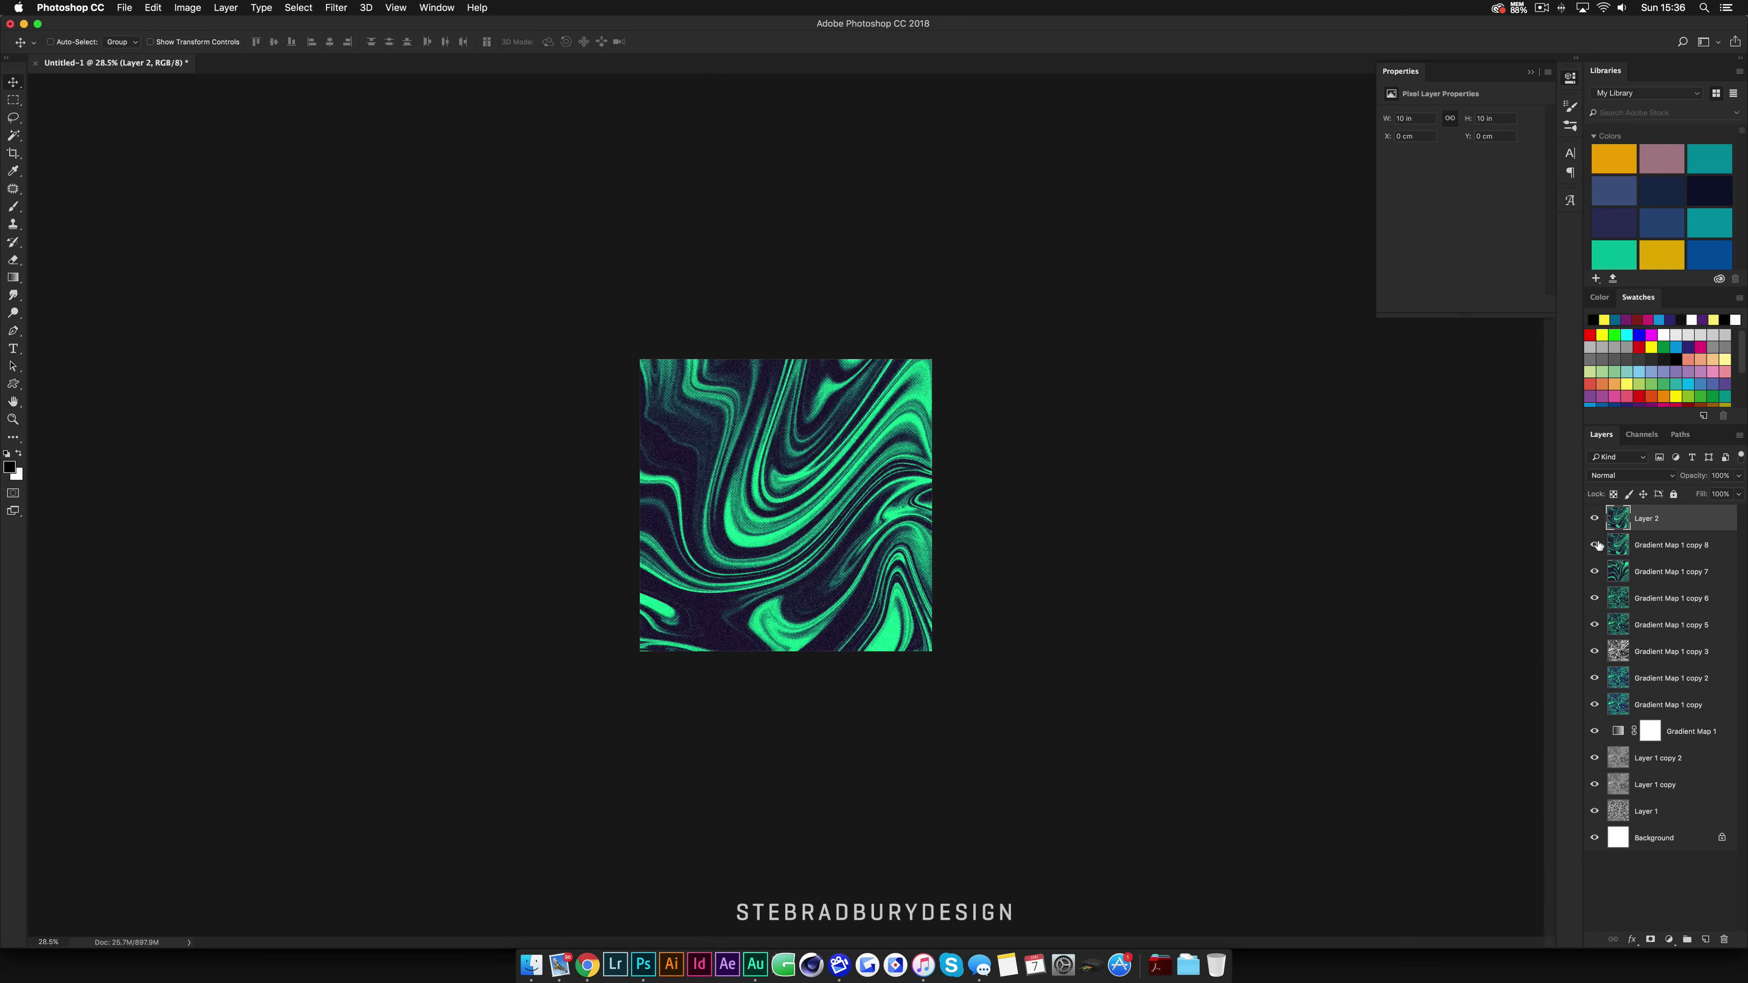
key(super+t)
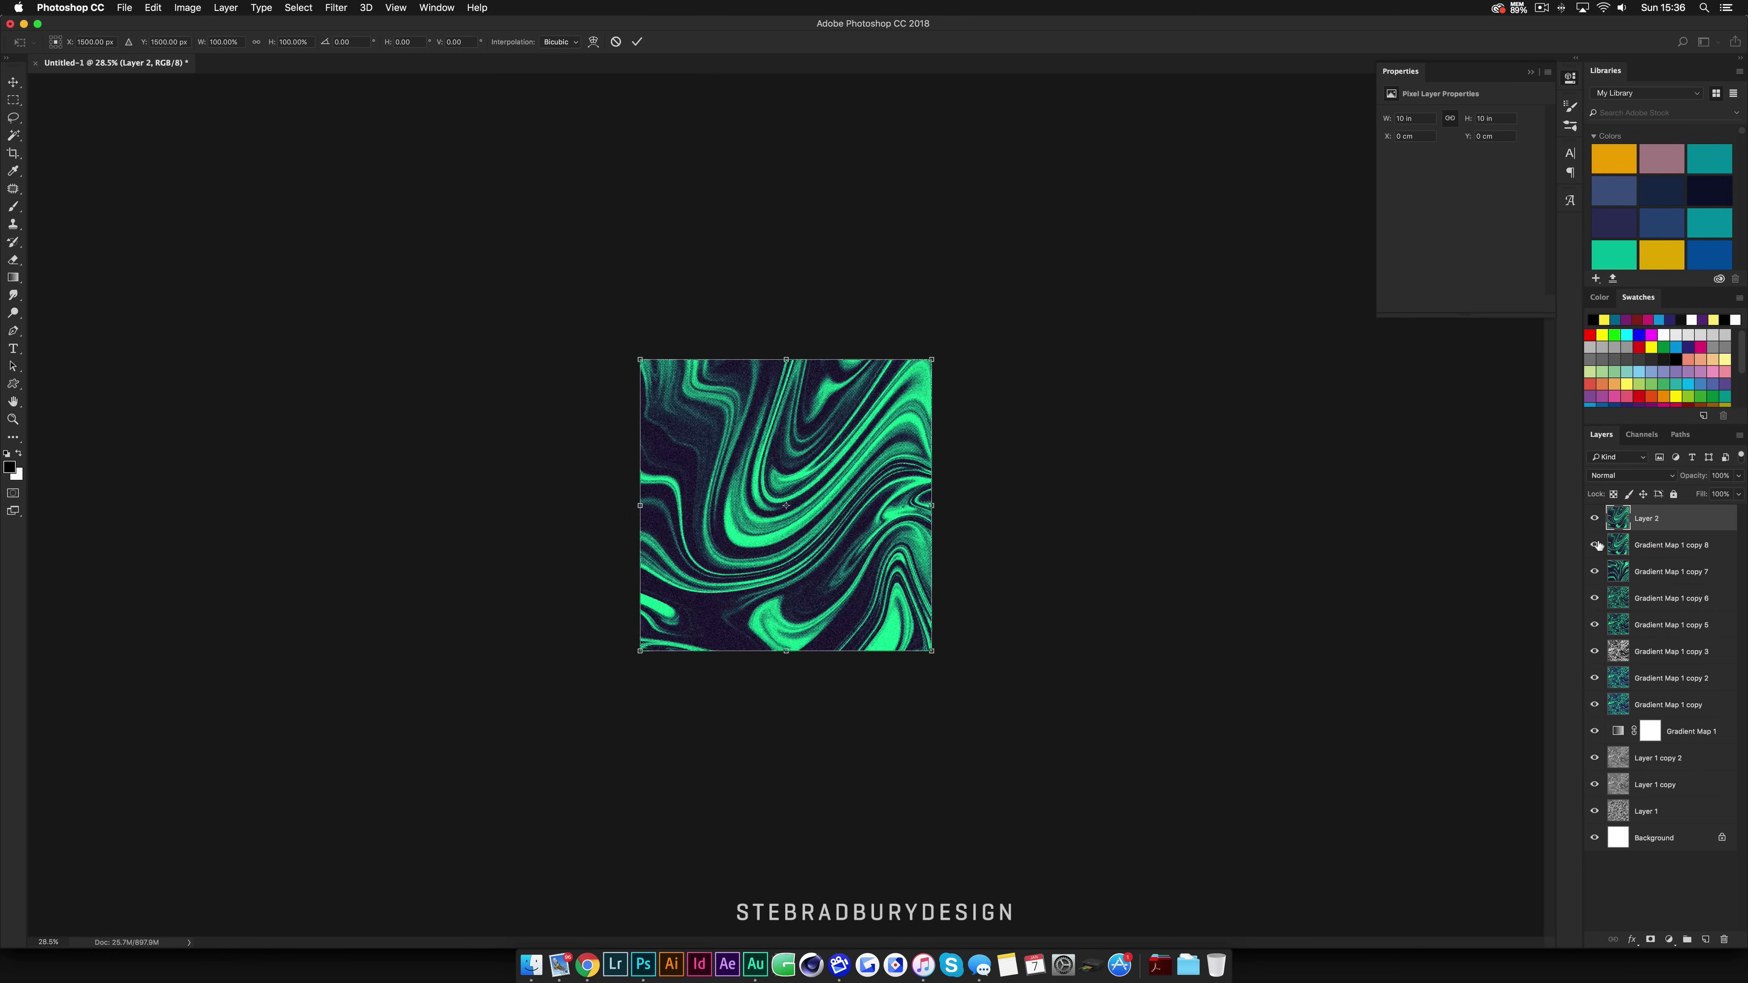
key(Return)
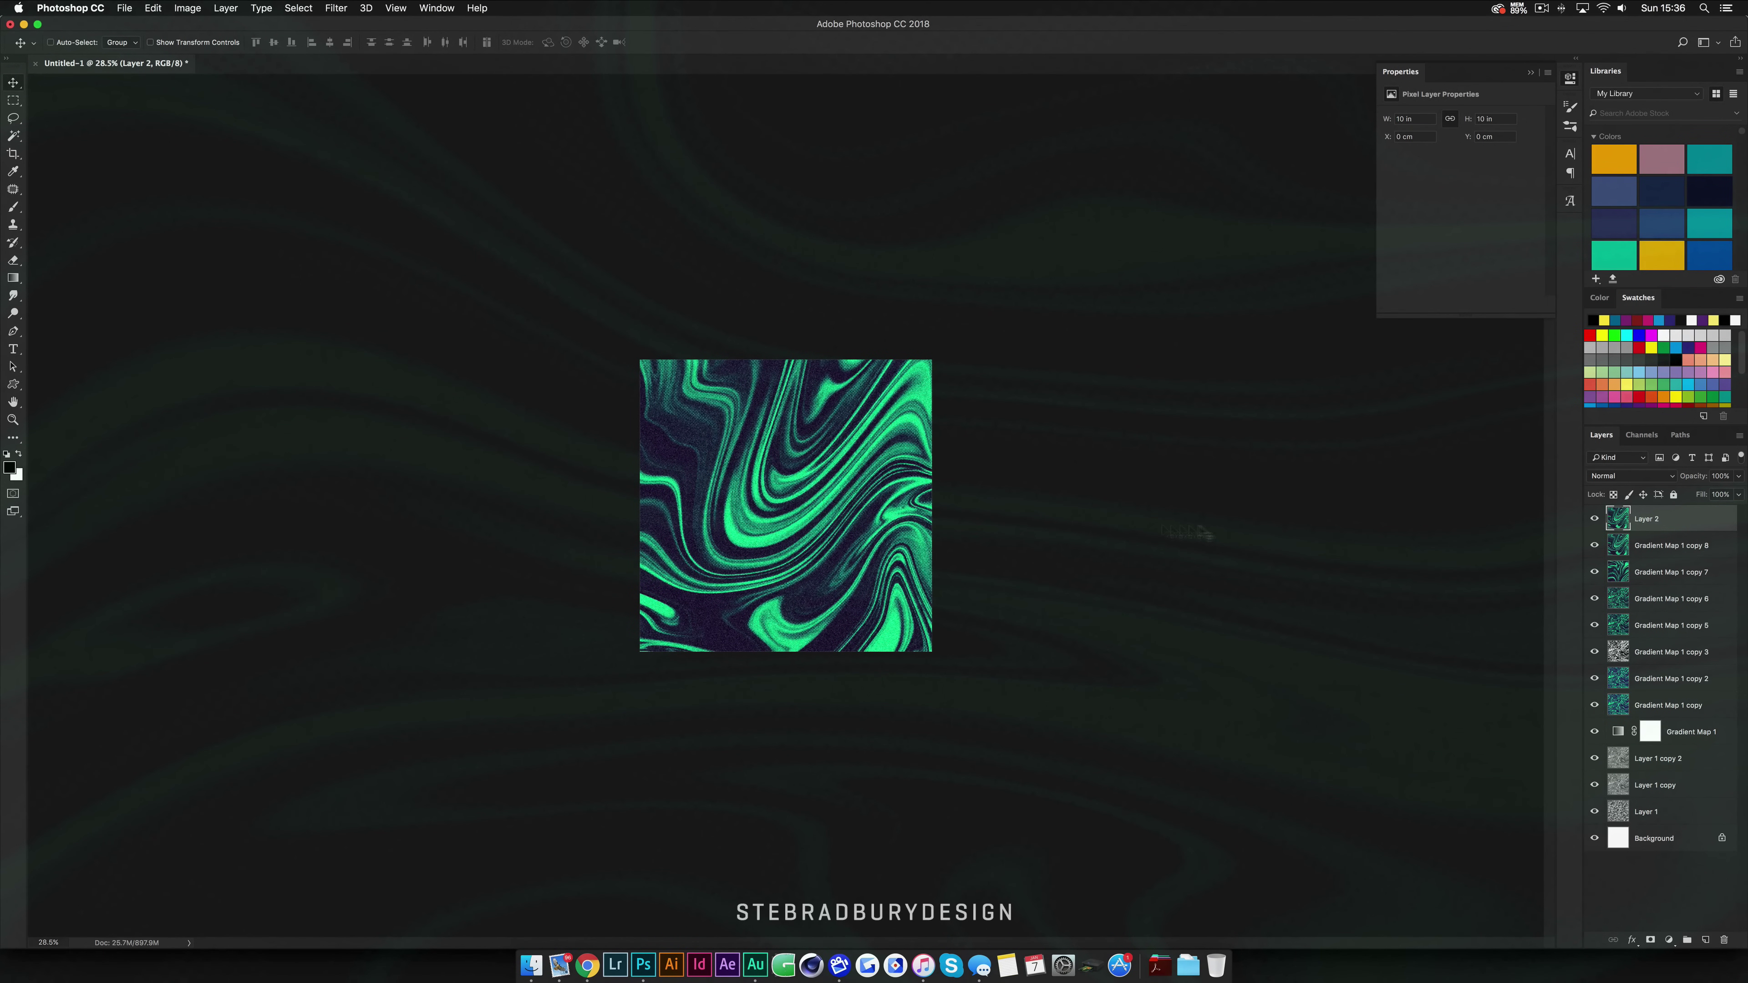